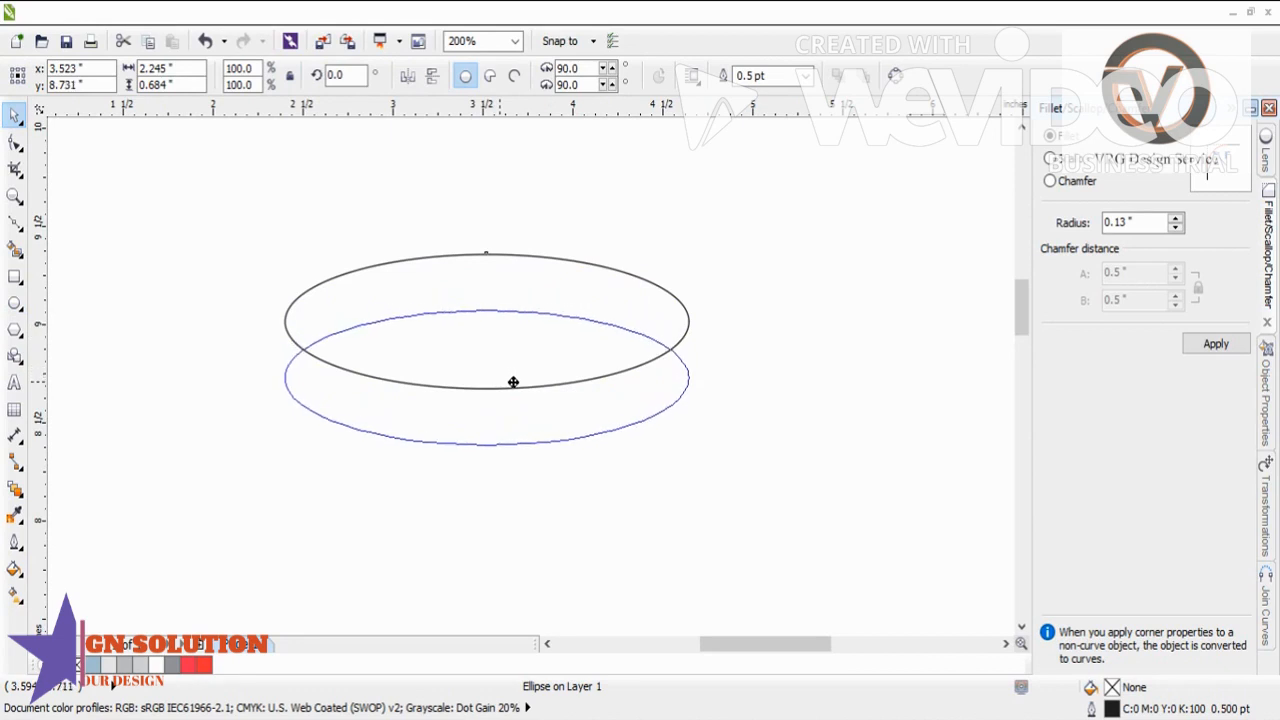
- Place a copy of the ellipse directly below the original, and add a concentric copy of the upper ellipse scaled to 93.1%
left_click(528, 343)
left_click(676, 277)
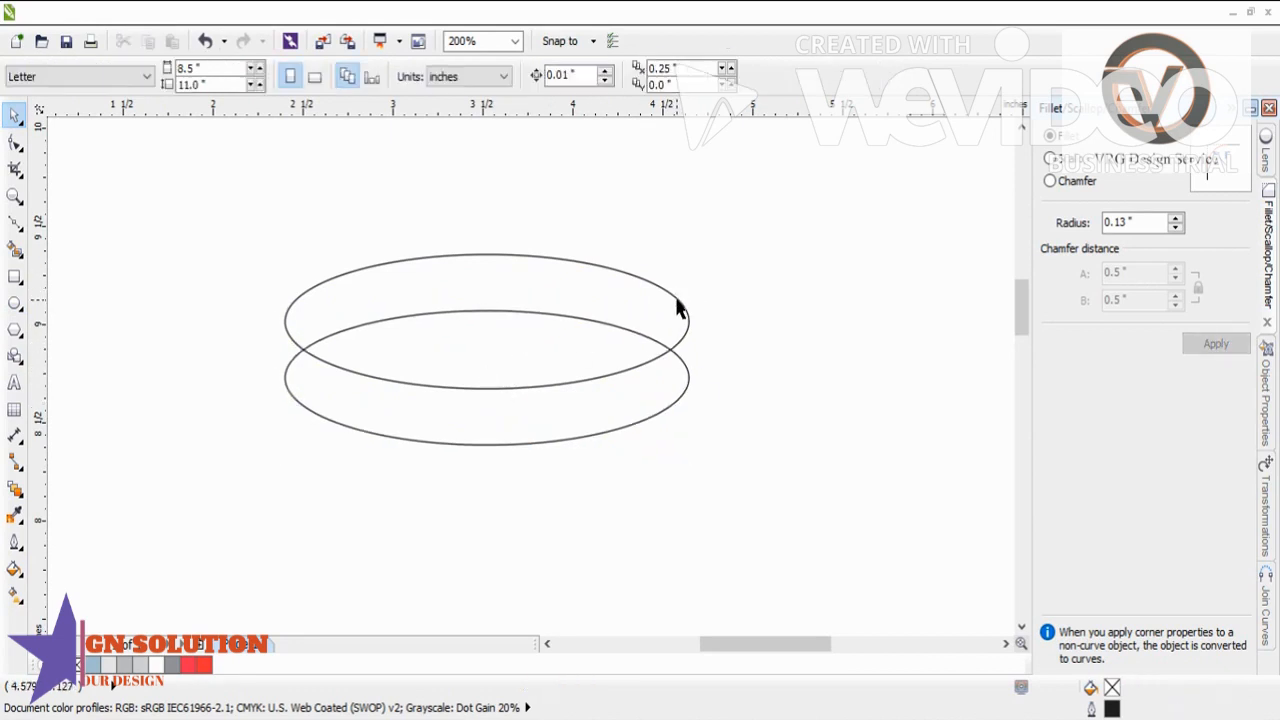
left_click(676, 308)
left_click_drag(689, 391, 679, 394)
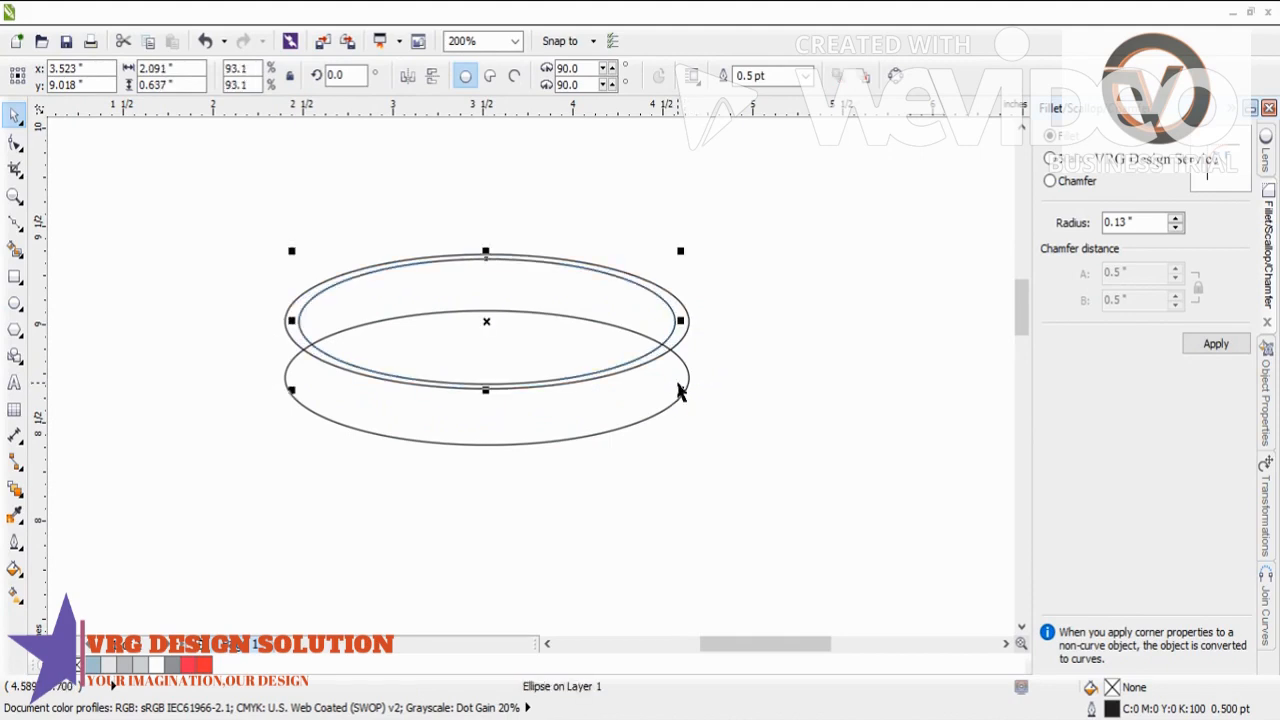
left_click(694, 385)
scroll(677, 350, "up", 2)
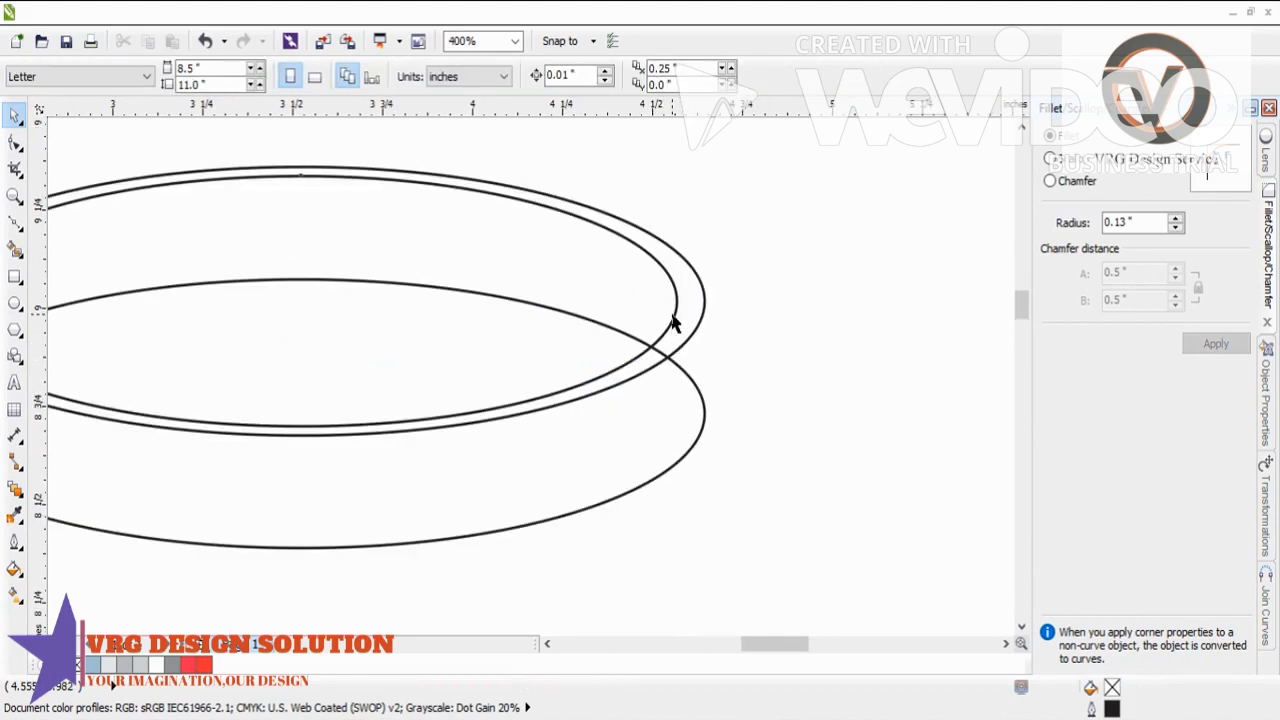
left_click(672, 322)
left_click(720, 314)
scroll(722, 314, "down", 2)
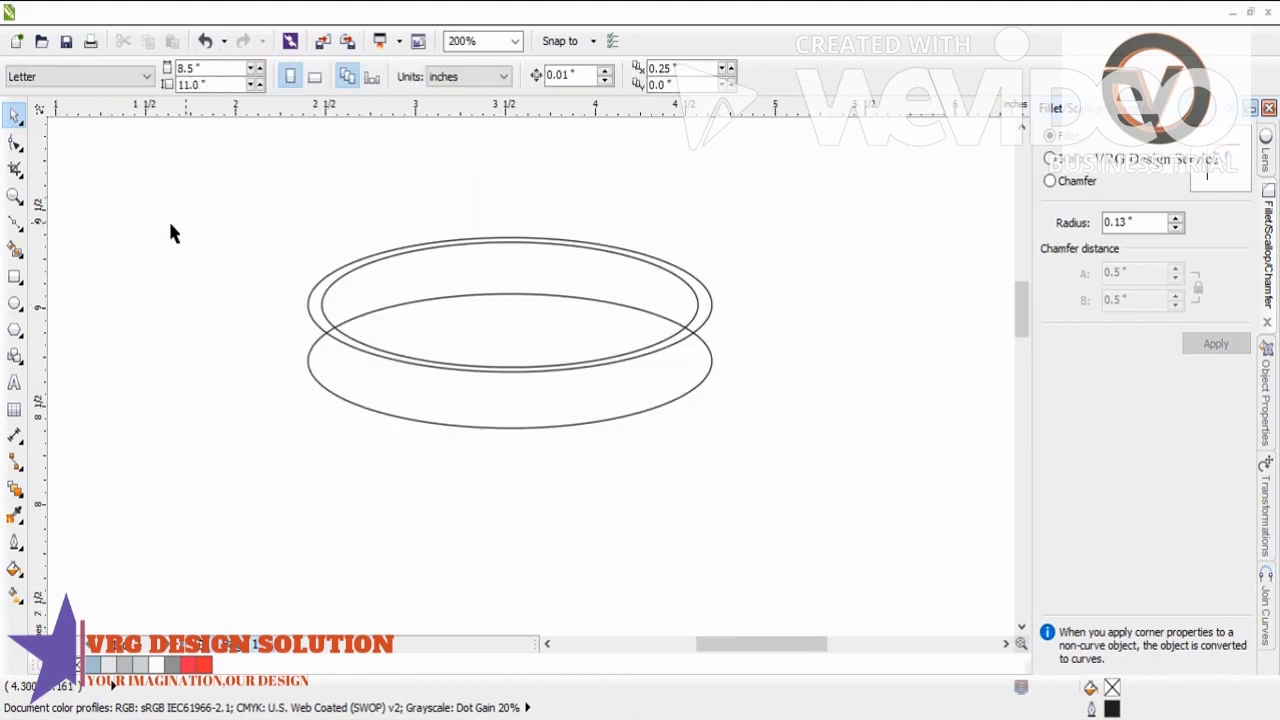
- Draw a straight line joining the right quadrant points of the outer upper ellipse and the lower ellipse
left_click(15, 222)
scroll(763, 357, "up", 4)
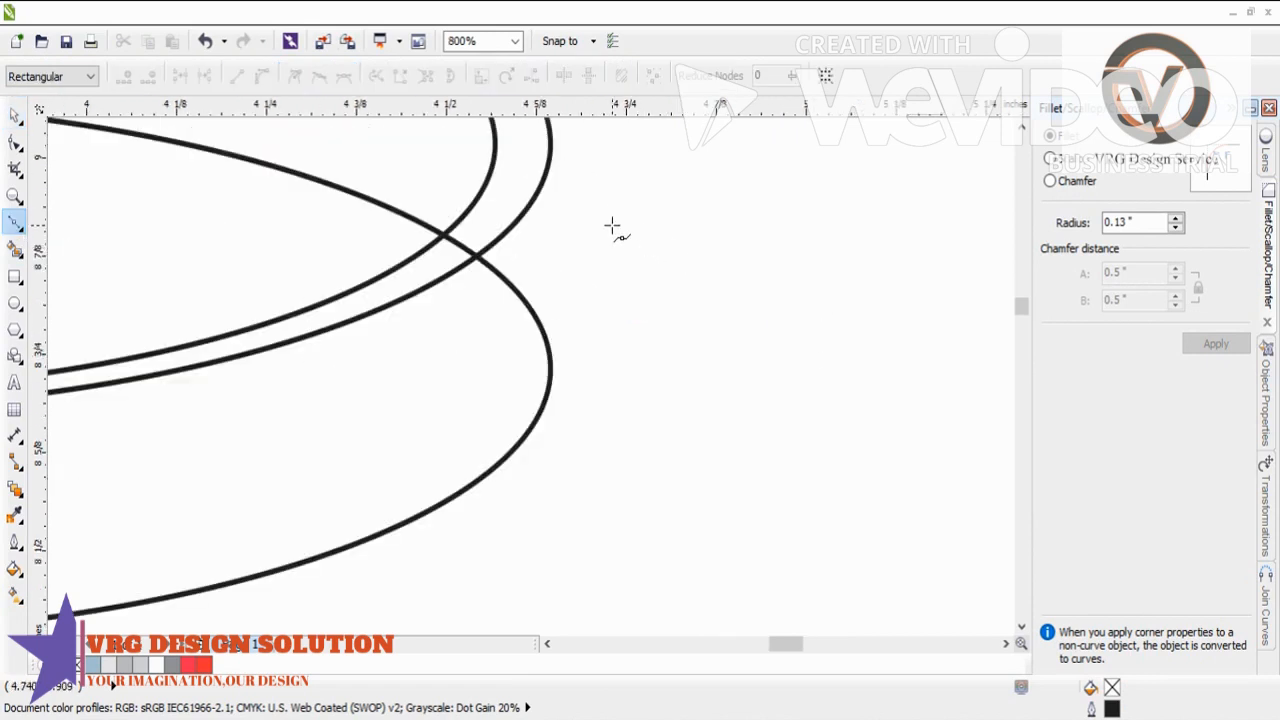
scroll(612, 228, "down", 2)
left_click(580, 177)
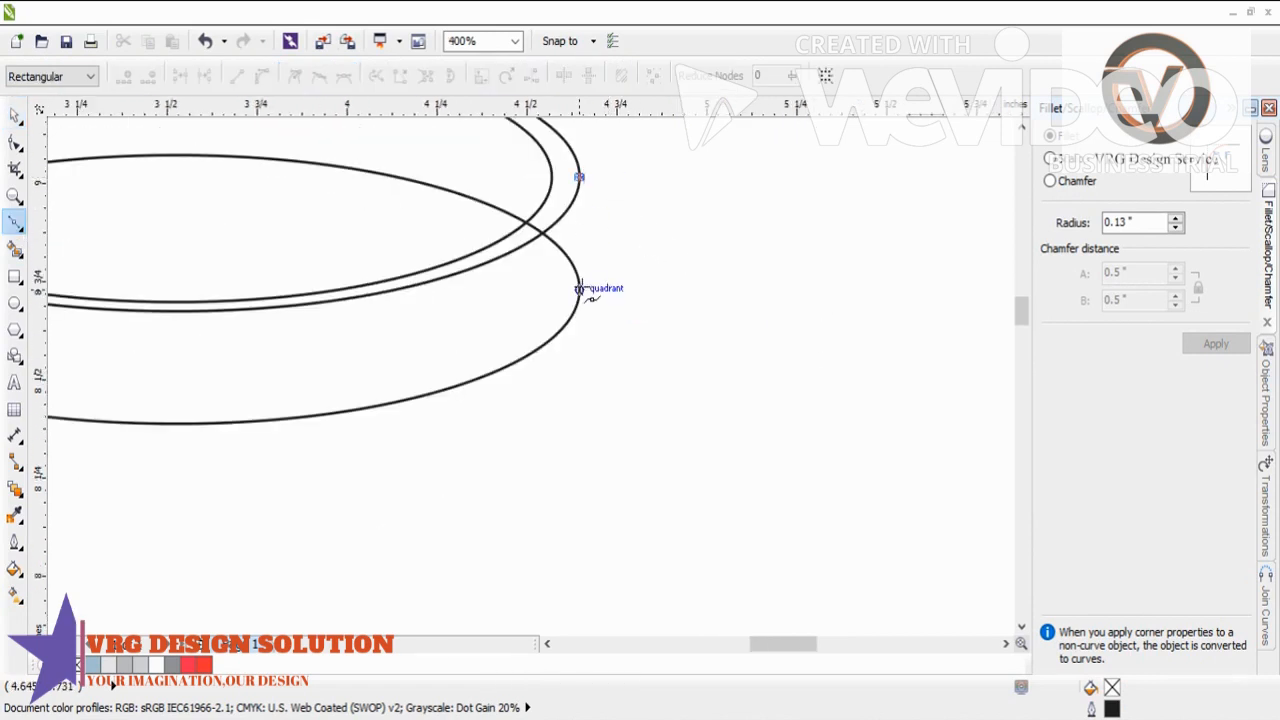
left_click(579, 289)
scroll(634, 263, "down", 2)
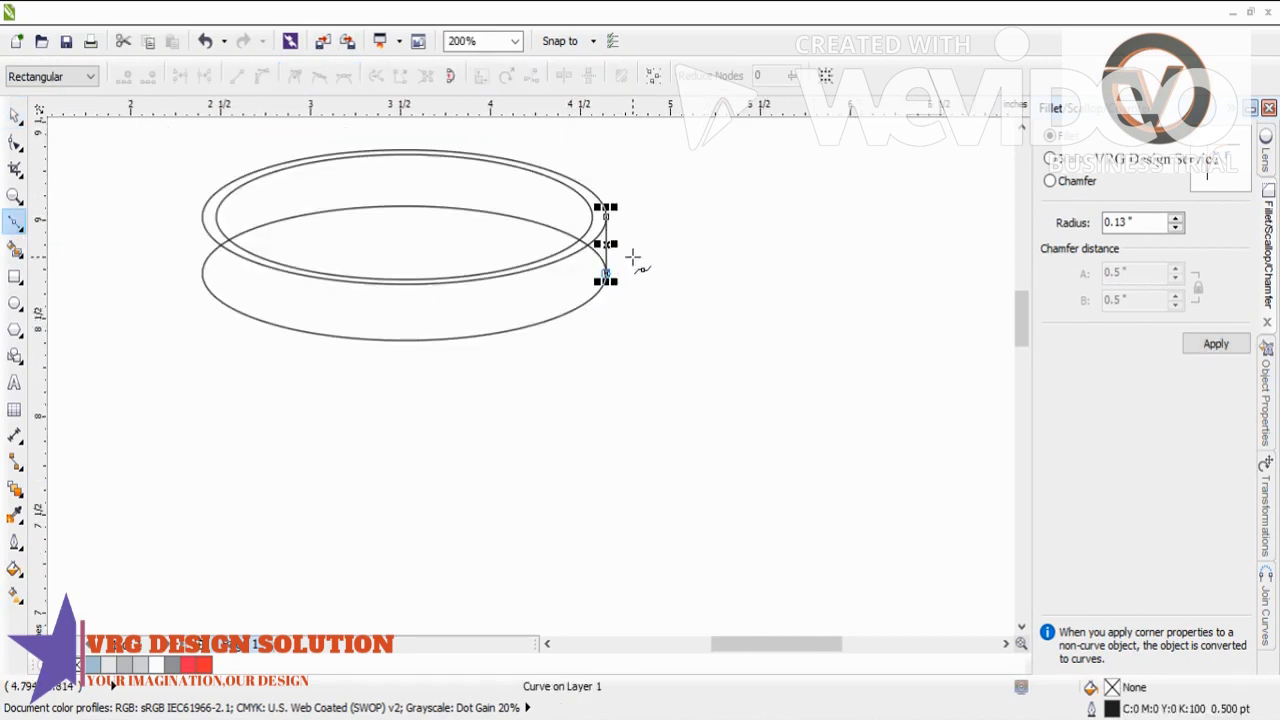
left_click(201, 216)
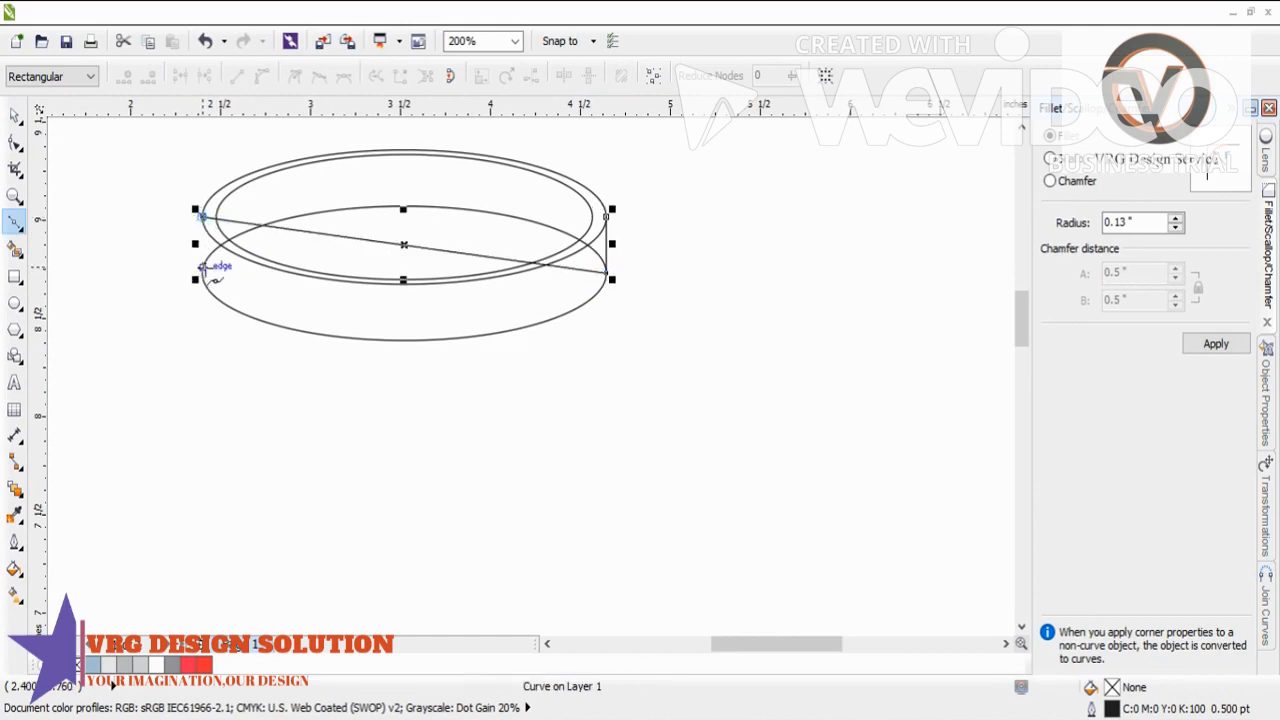
key("z")
left_click(15, 115)
key("ctrl+z")
- Convert the right connecting line to a curve and bend it slightly outward
left_click(15, 143)
scroll(593, 235, "up", 2)
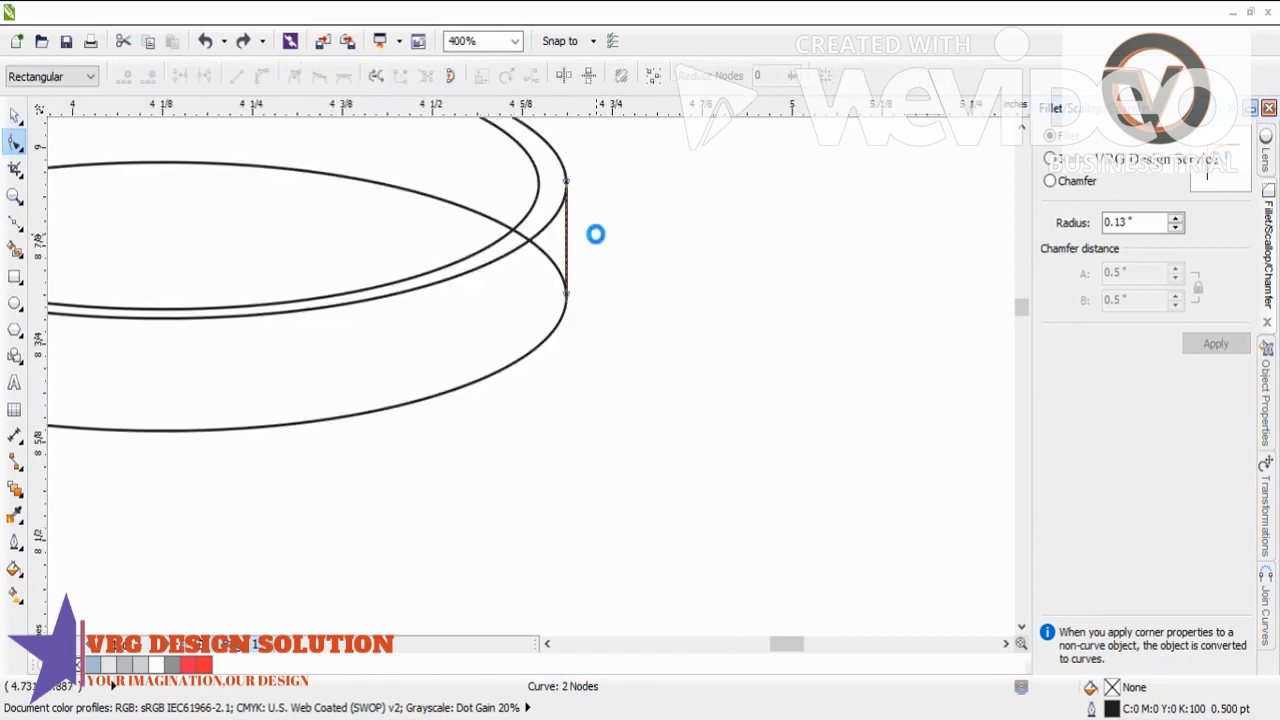
left_click(538, 250)
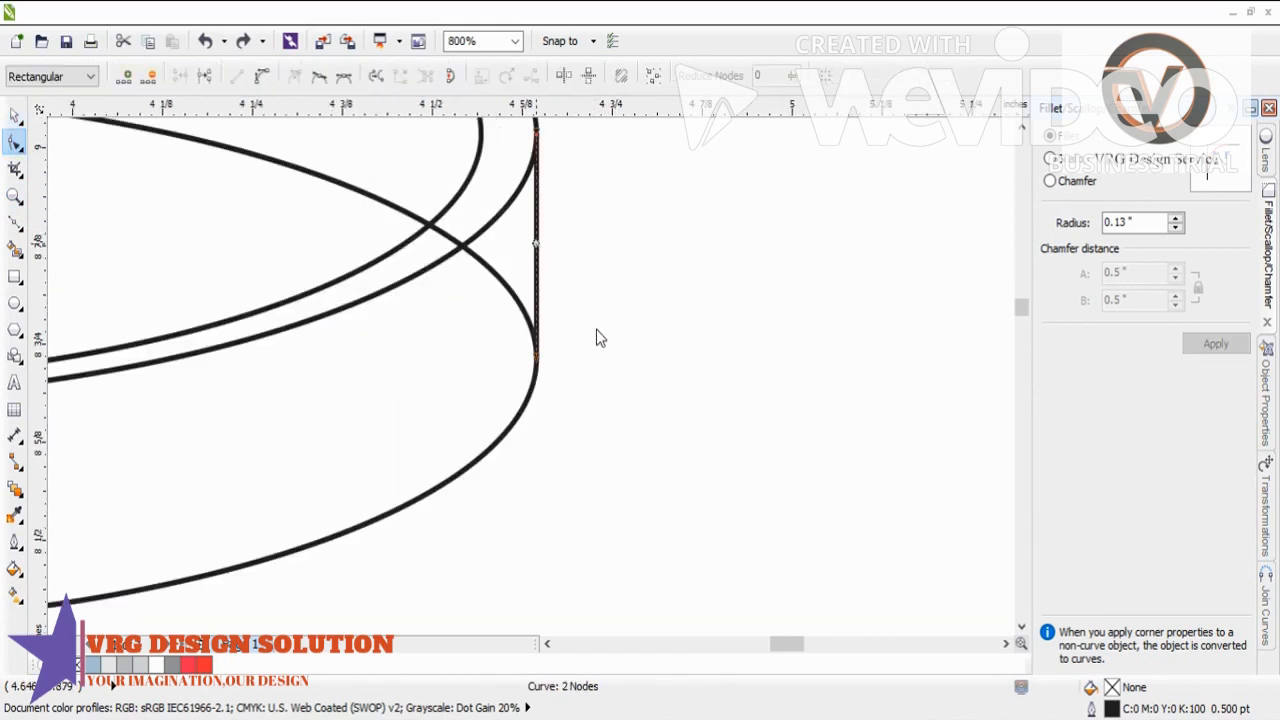
scroll(545, 292, "up", 1)
left_click_drag(538, 290, 555, 288)
scroll(654, 320, "down", 2)
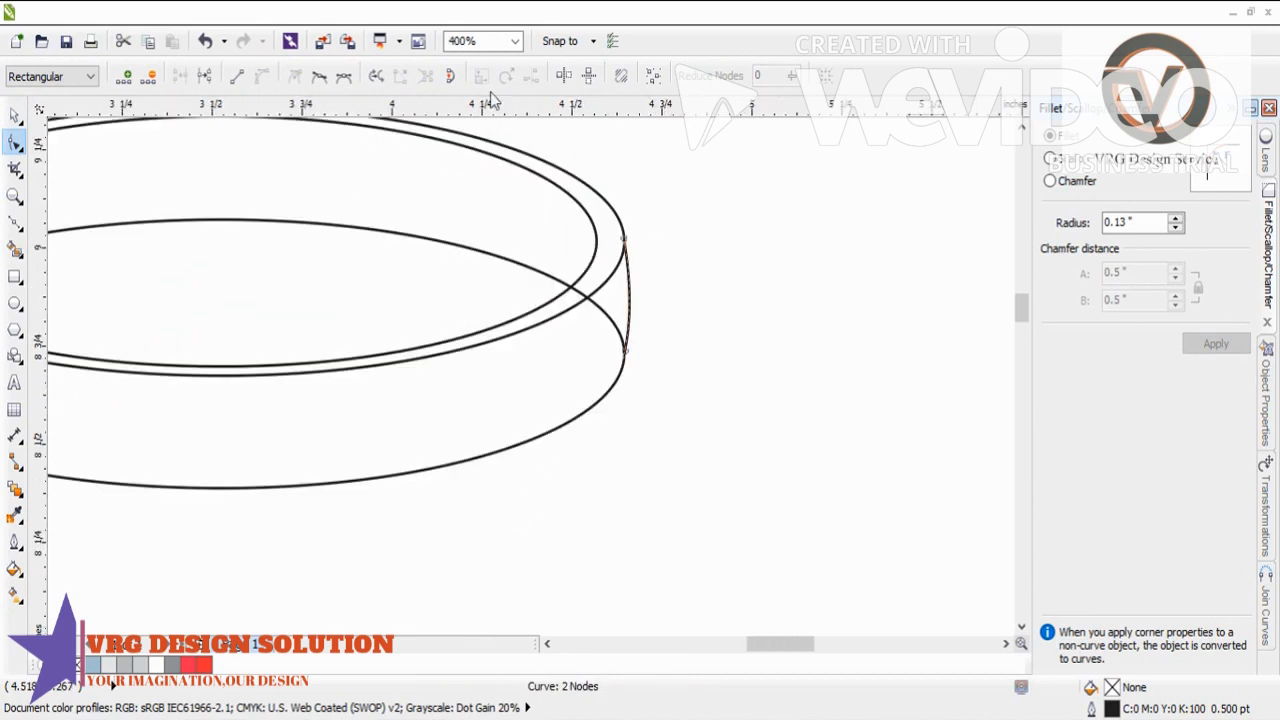
- Stretch the right side curve vertically about its centre to a height of 0.31 inches
left_click(15, 115)
scroll(655, 322, "up", 2)
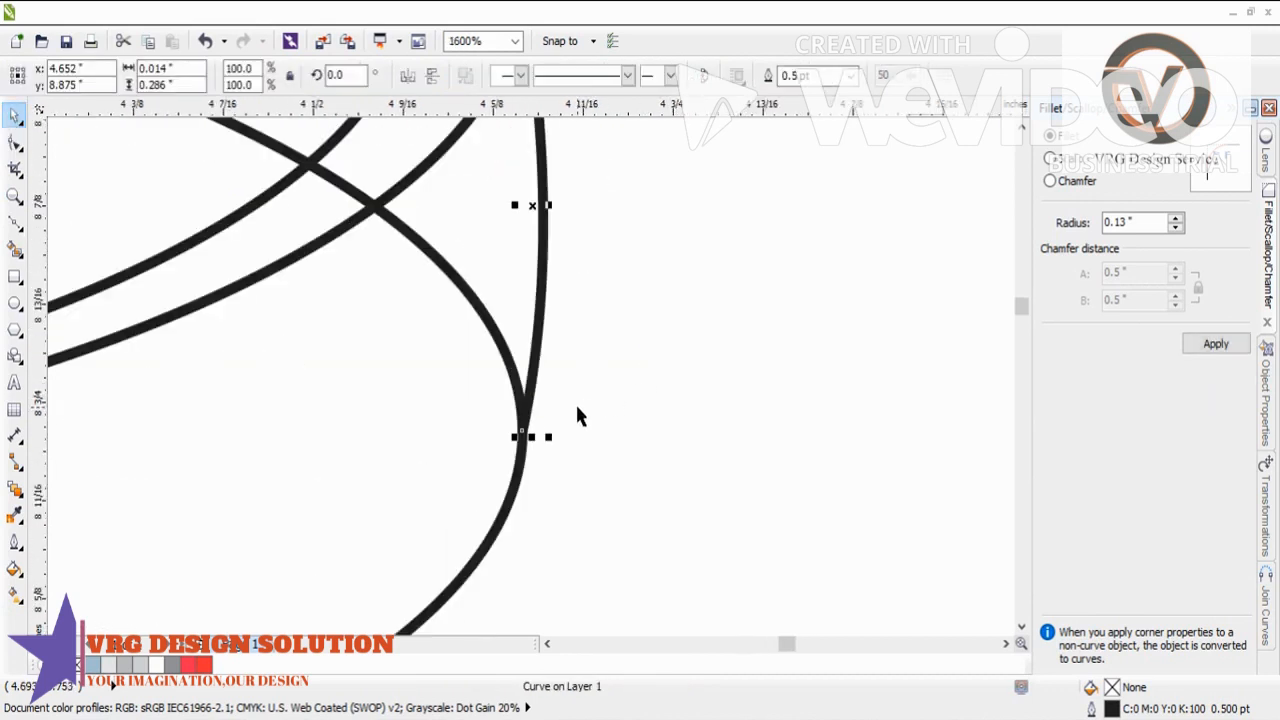
left_click_drag(533, 437, 545, 456)
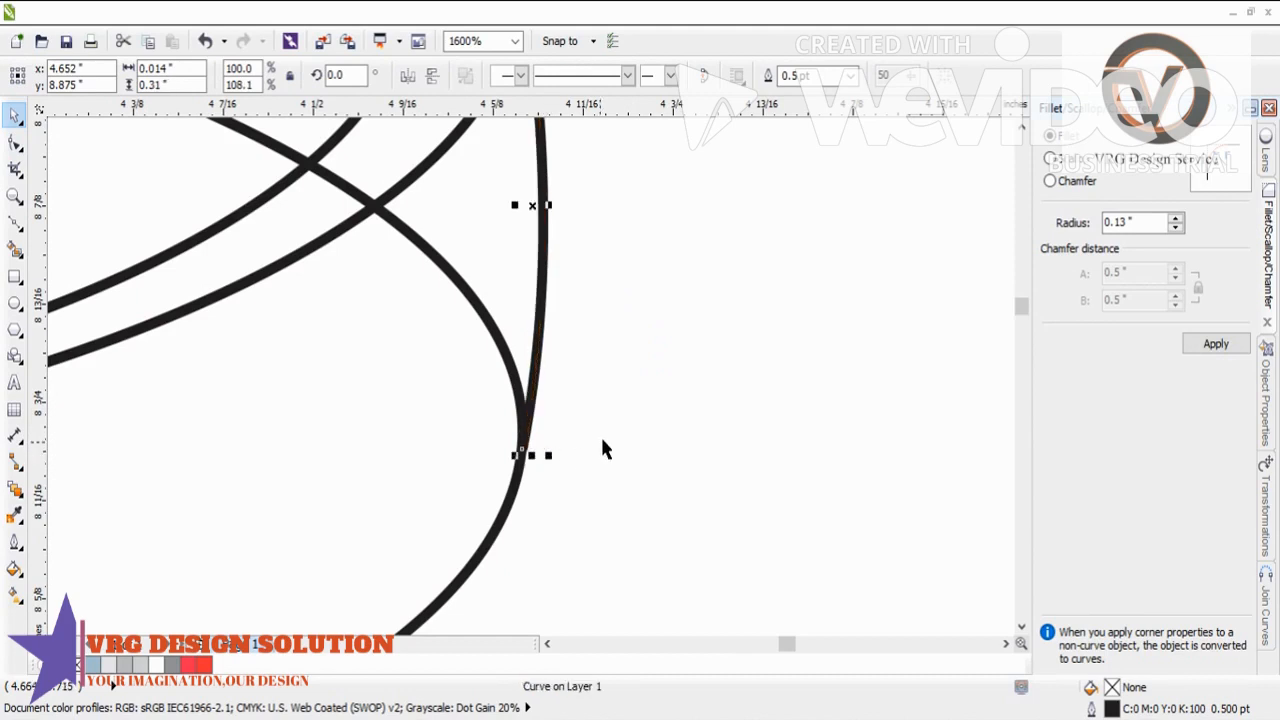
scroll(634, 426, "down", 2)
scroll(651, 409, "down", 1)
- Copy the right side curve to the left edge of the ellipses, and mirror the copy horizontally and vertically
left_click_drag(630, 381, 229, 411)
left_click(432, 75)
left_click(407, 75)
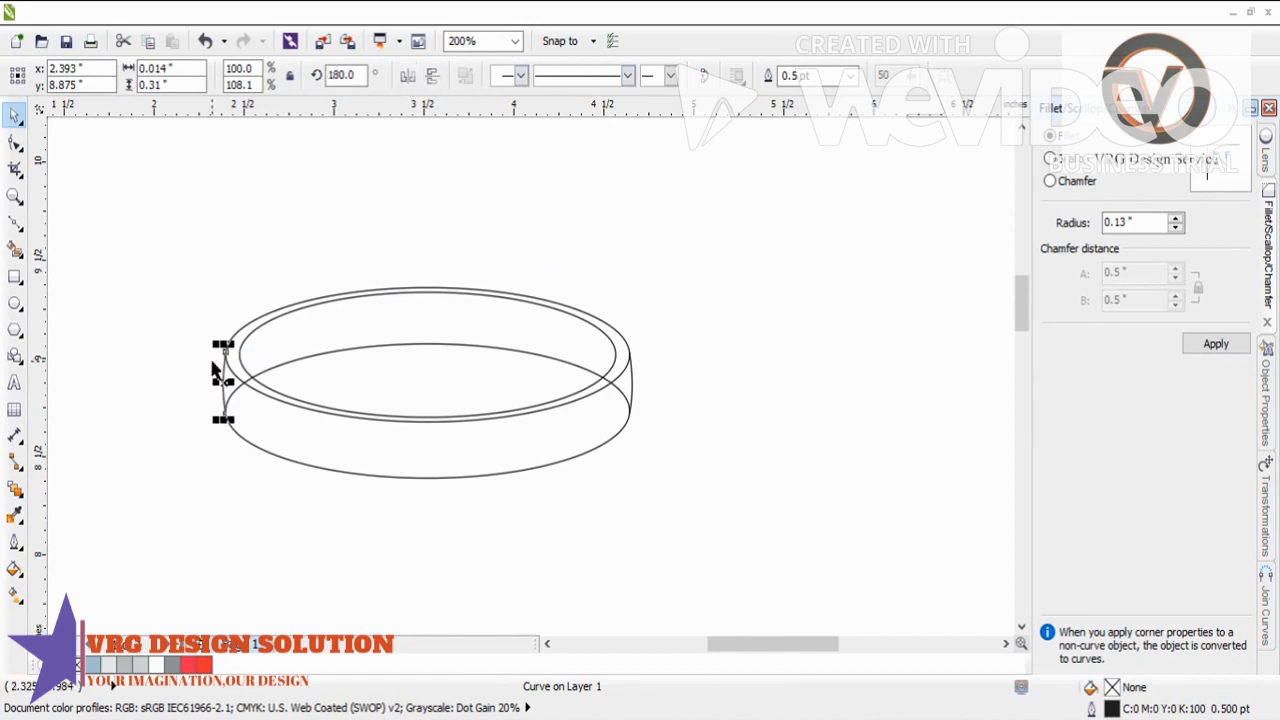
scroll(228, 362, "up", 2)
scroll(222, 224, "down", 2)
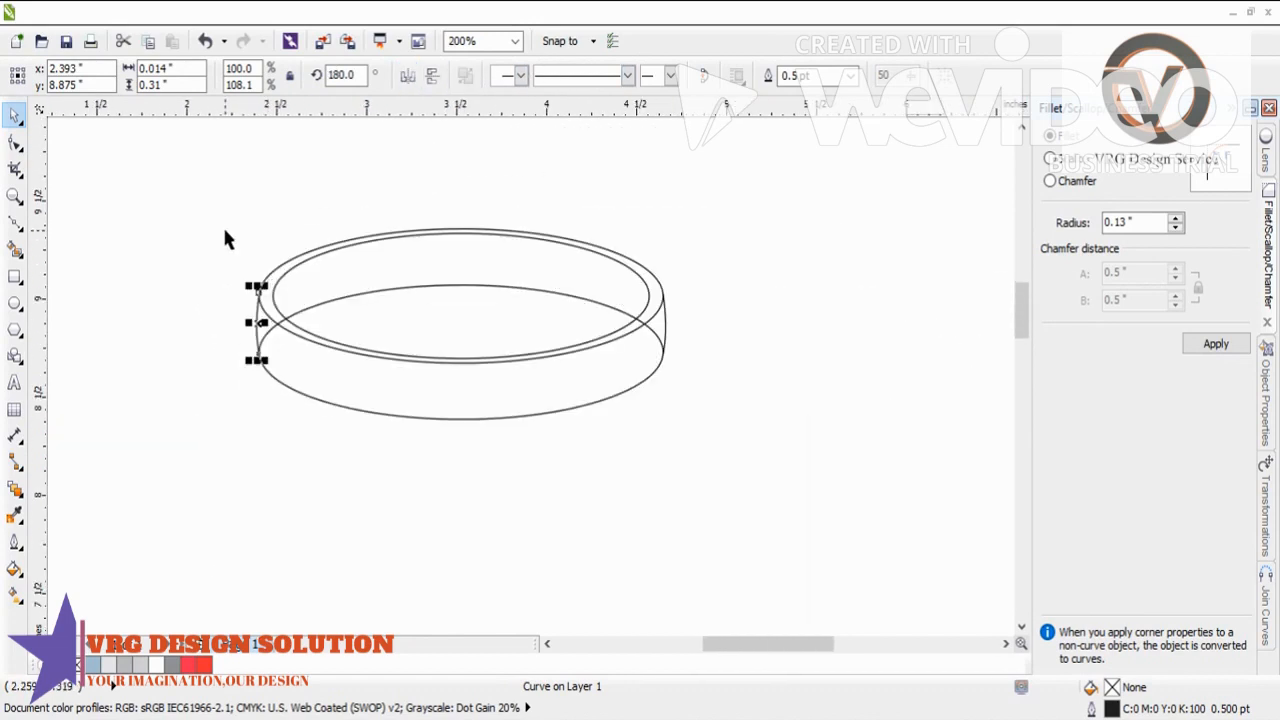
left_click(584, 280)
left_click(15, 248)
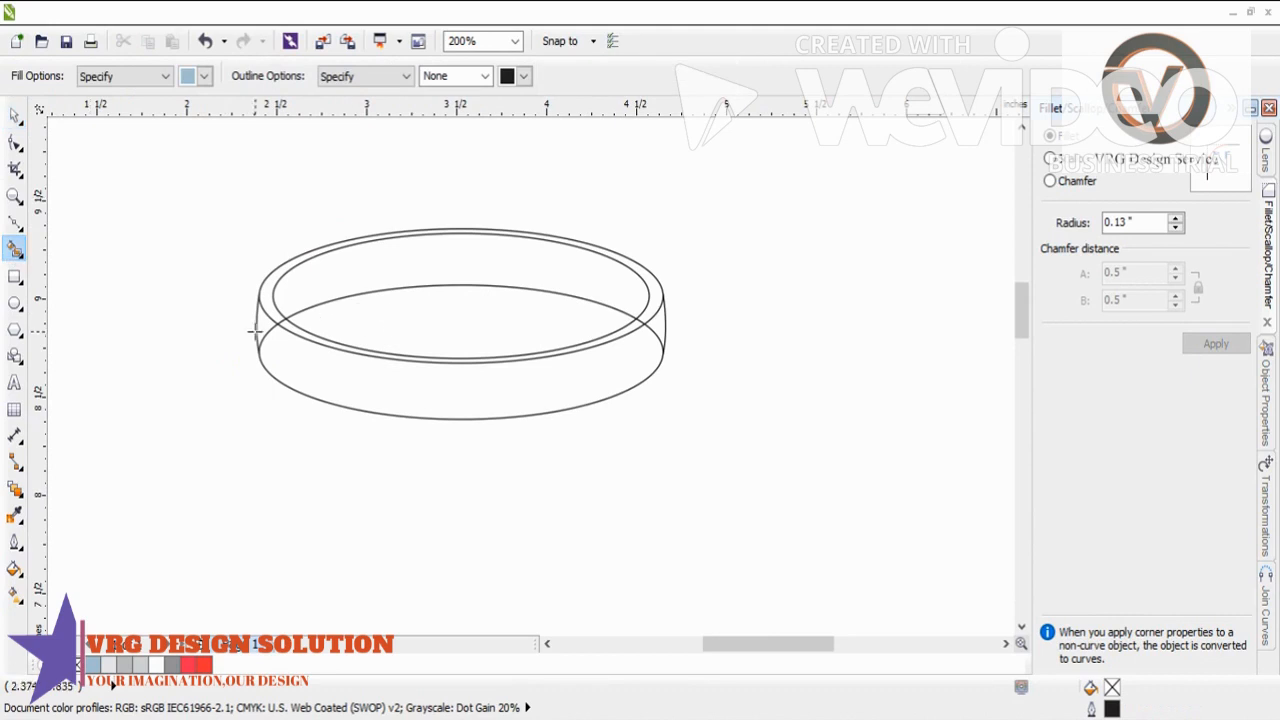
scroll(255, 325, "up", 1)
left_click(256, 328)
key("ctrl+z")
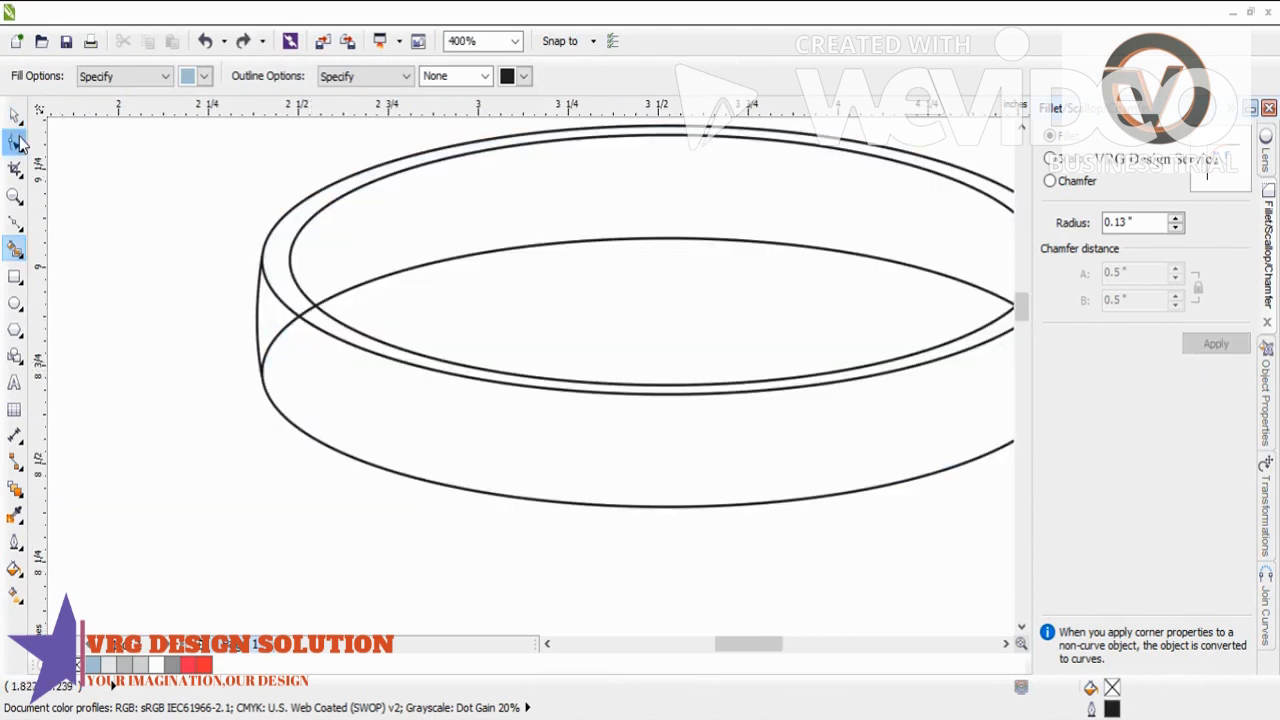
- Nudge the left side curve 0.01 inches right, and fine-tune its position against the left edges of the ellipses
left_click(15, 114)
left_click(259, 345)
scroll(274, 368, "up", 1)
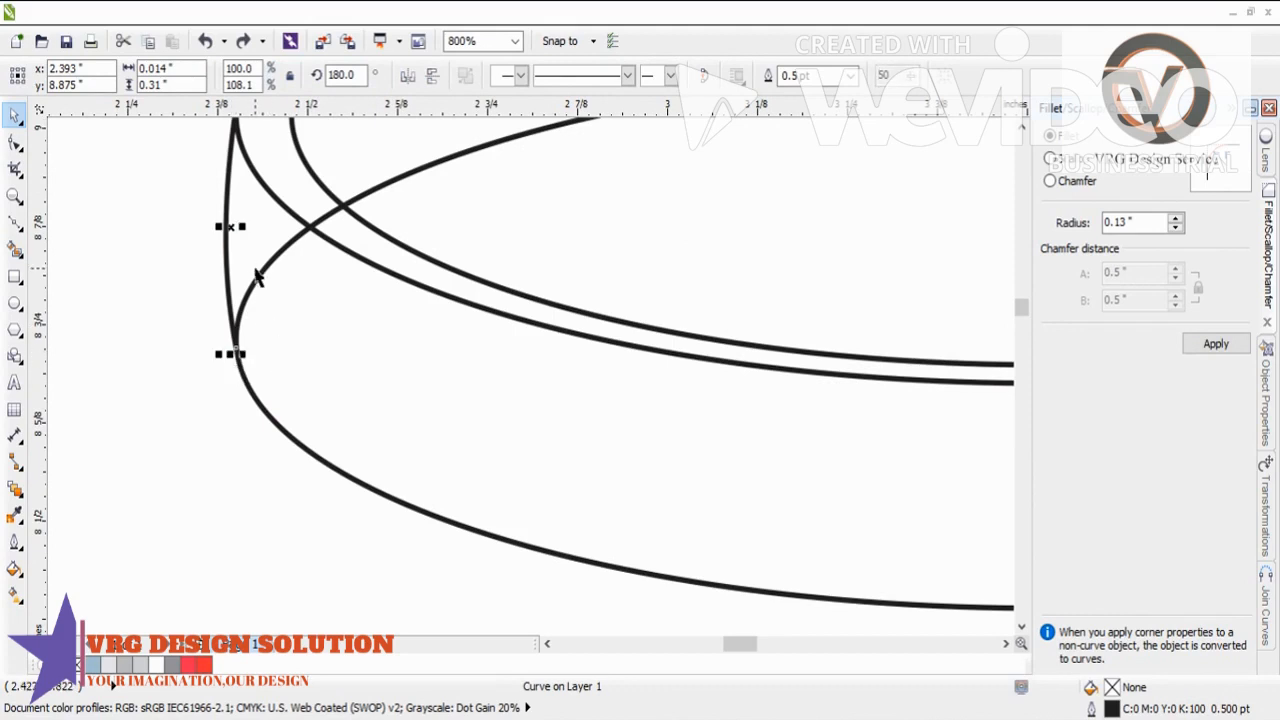
key("Right")
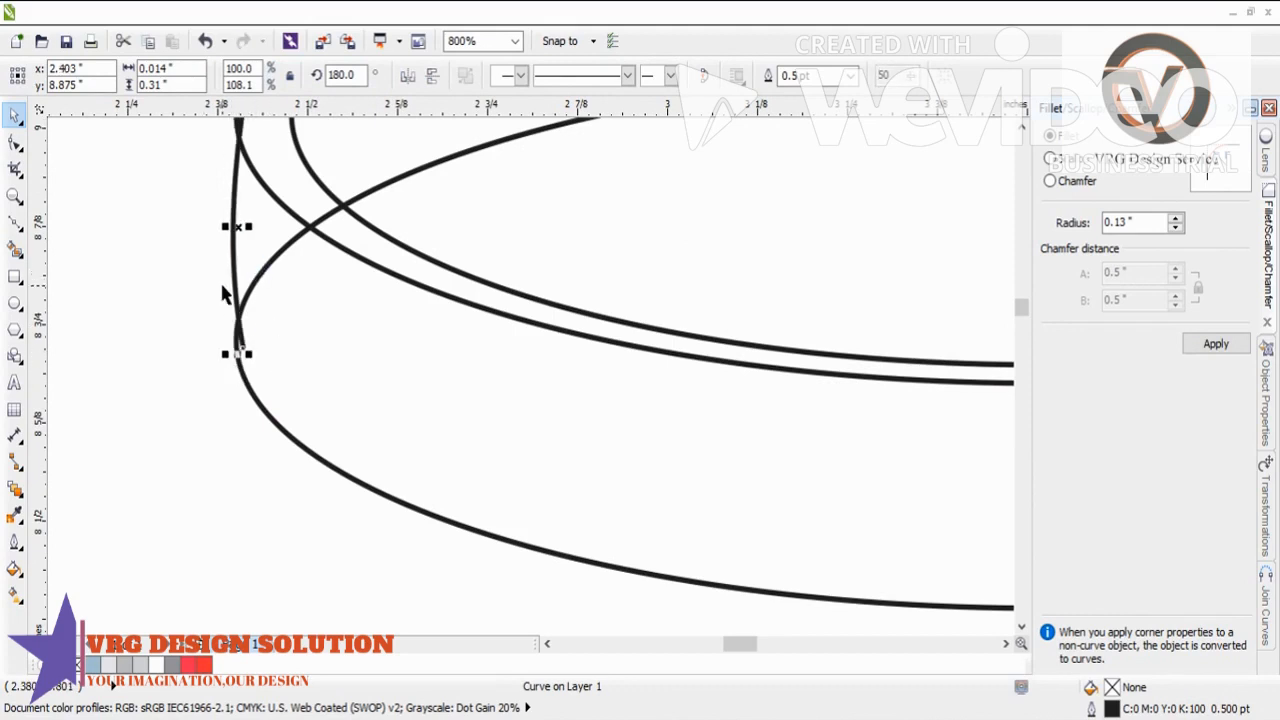
scroll(230, 256, "up", 1)
left_click_drag(254, 213, 234, 220)
scroll(188, 299, "down", 3)
scroll(303, 326, "down", 1)
- Move the right side curve slightly left, to X 4.649 inches, against the right edges of the ellipses
scroll(497, 244, "up", 4)
left_click_drag(470, 388, 460, 387)
scroll(552, 379, "down", 2)
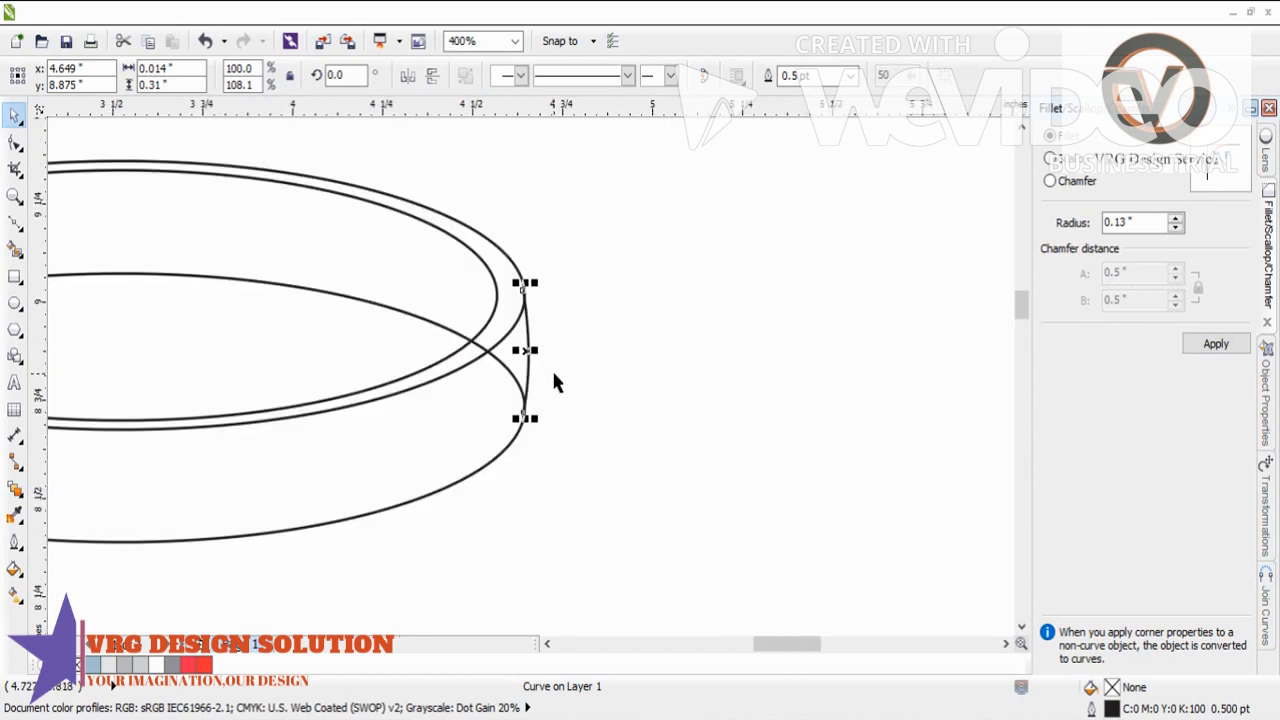
scroll(556, 382, "down", 1)
scroll(168, 452, "up", 1)
scroll(171, 449, "down", 1)
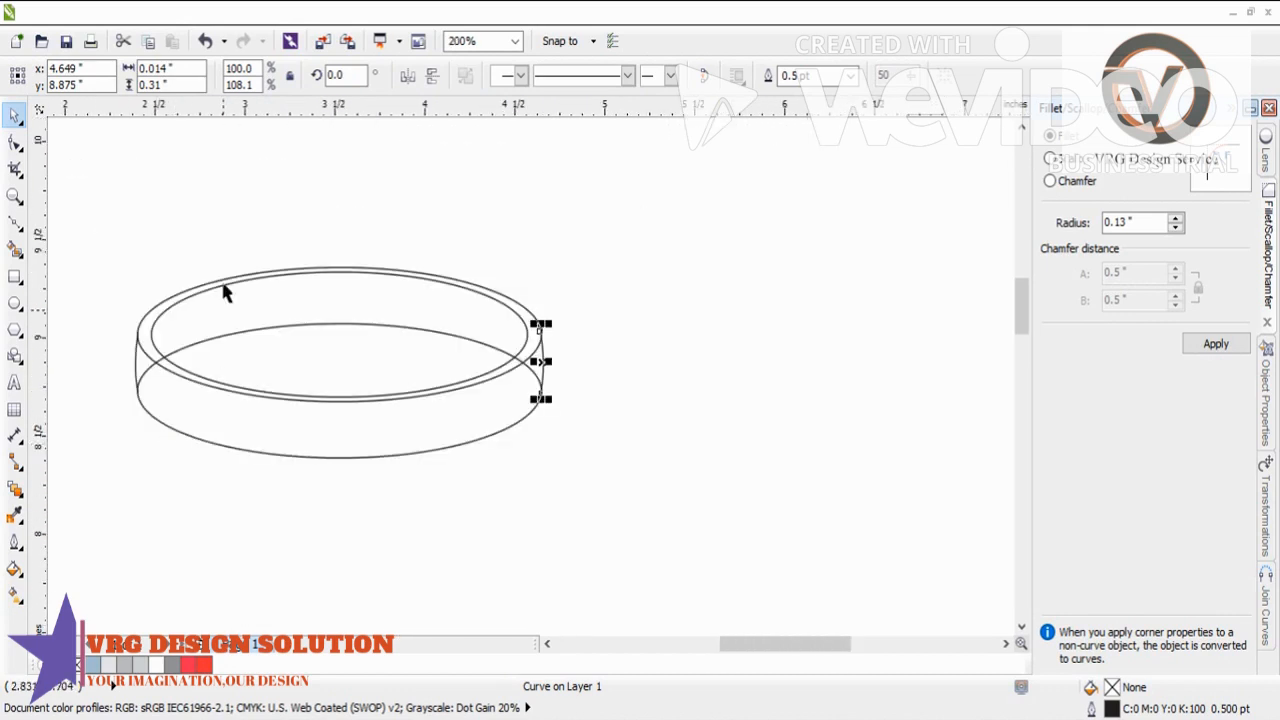
- Smart-fill the regions of the outer side band, including its right end, with grey-blue C20 M0 Y0 K20 and no outline
left_click(15, 248)
left_click(381, 401)
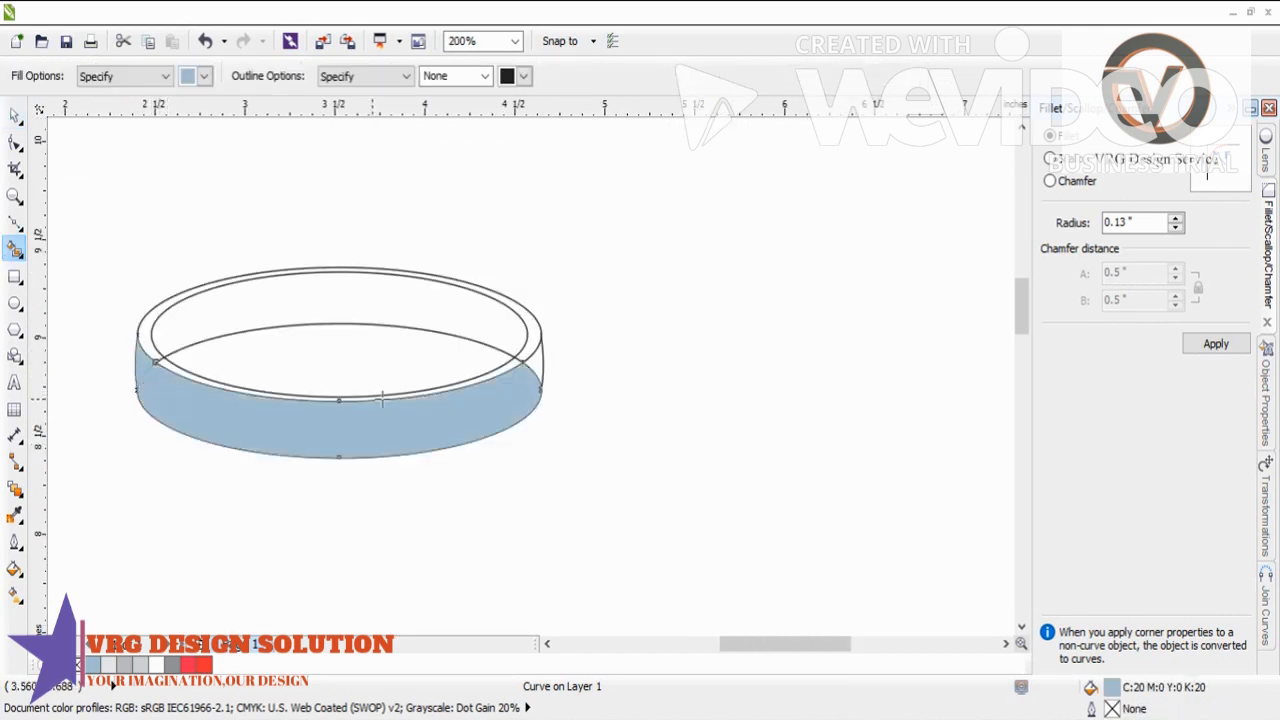
left_click(537, 358)
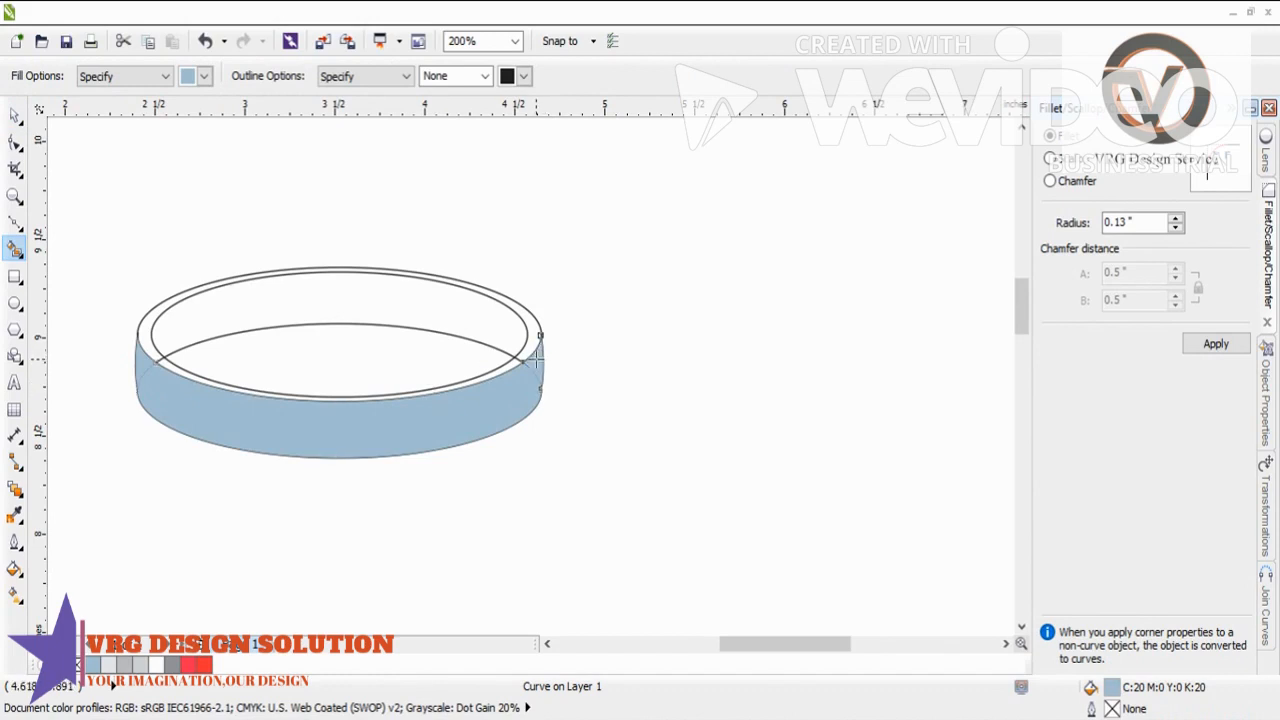
- Select the three filled pieces of the side band and weld them into one shape
left_click(15, 115)
left_click(344, 411, "shift")
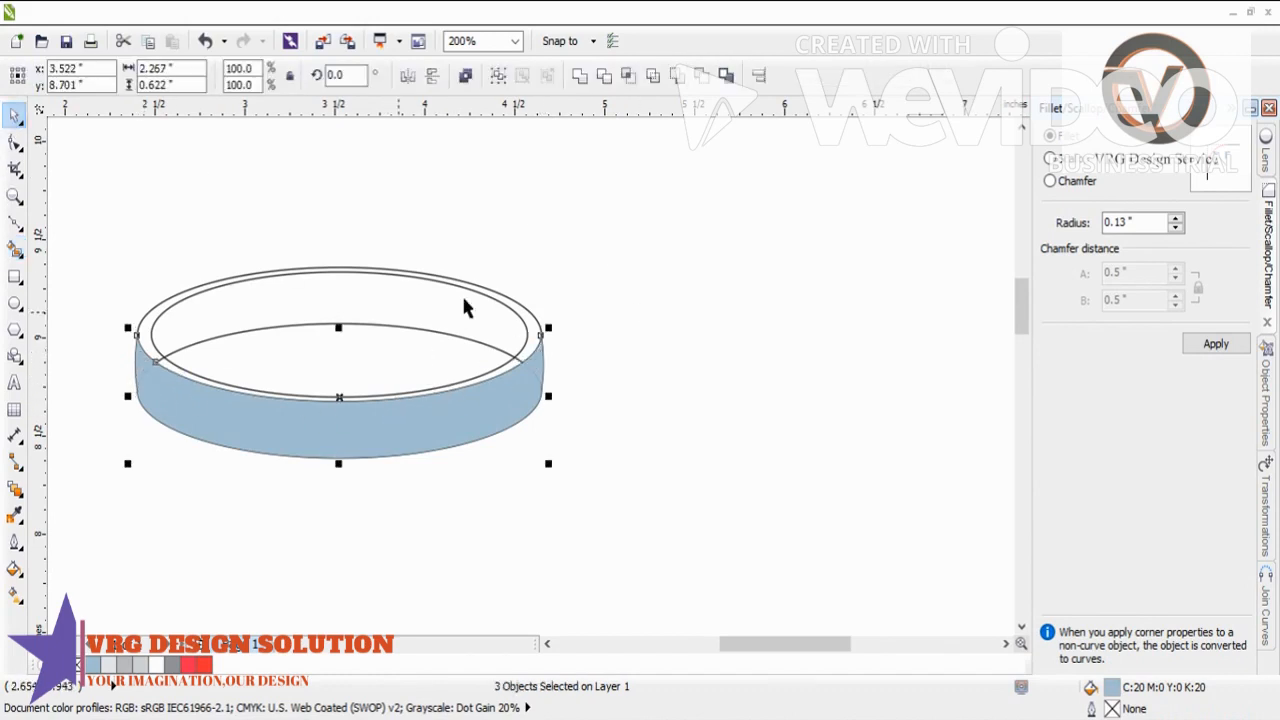
left_click(580, 76)
left_click(610, 288)
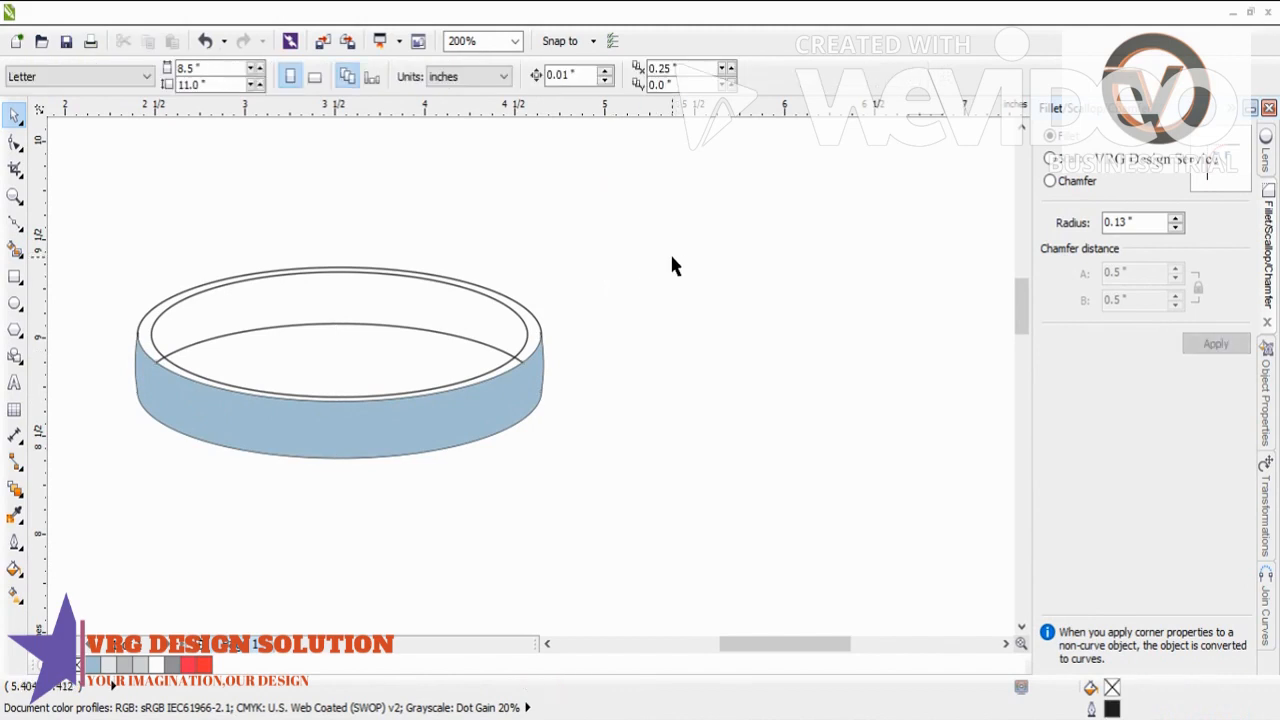
left_click(366, 458)
left_click_drag(366, 431, 372, 484)
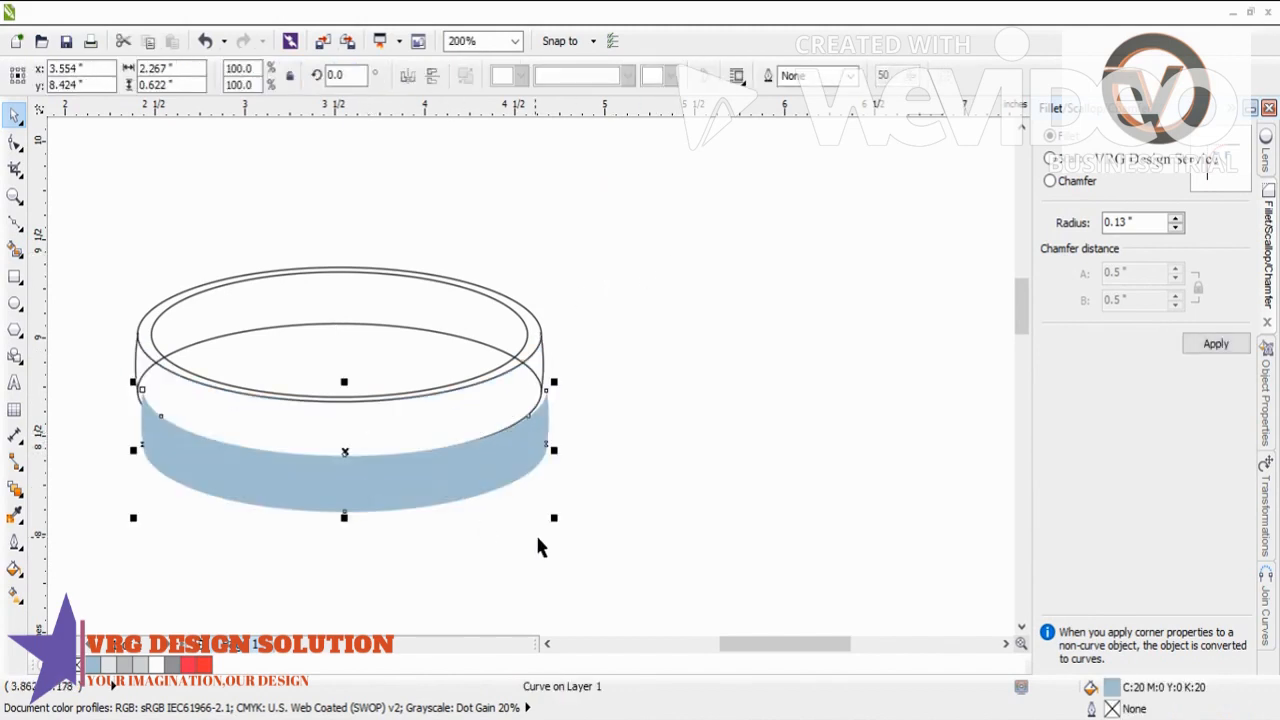
left_click(544, 555)
key("ctrl+z")
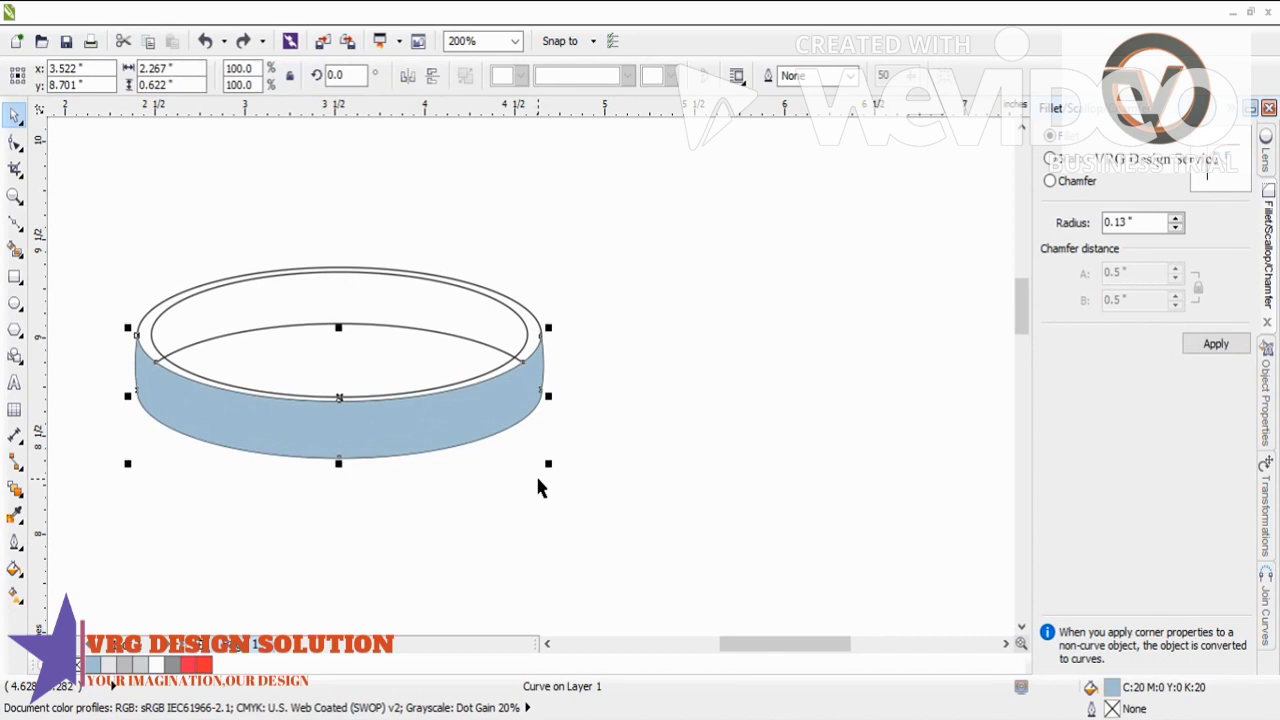
- Try deleting the extra nodes where the right and left sides of the welded band meet its lower edge
left_click(15, 143)
scroll(545, 388, "up", 2)
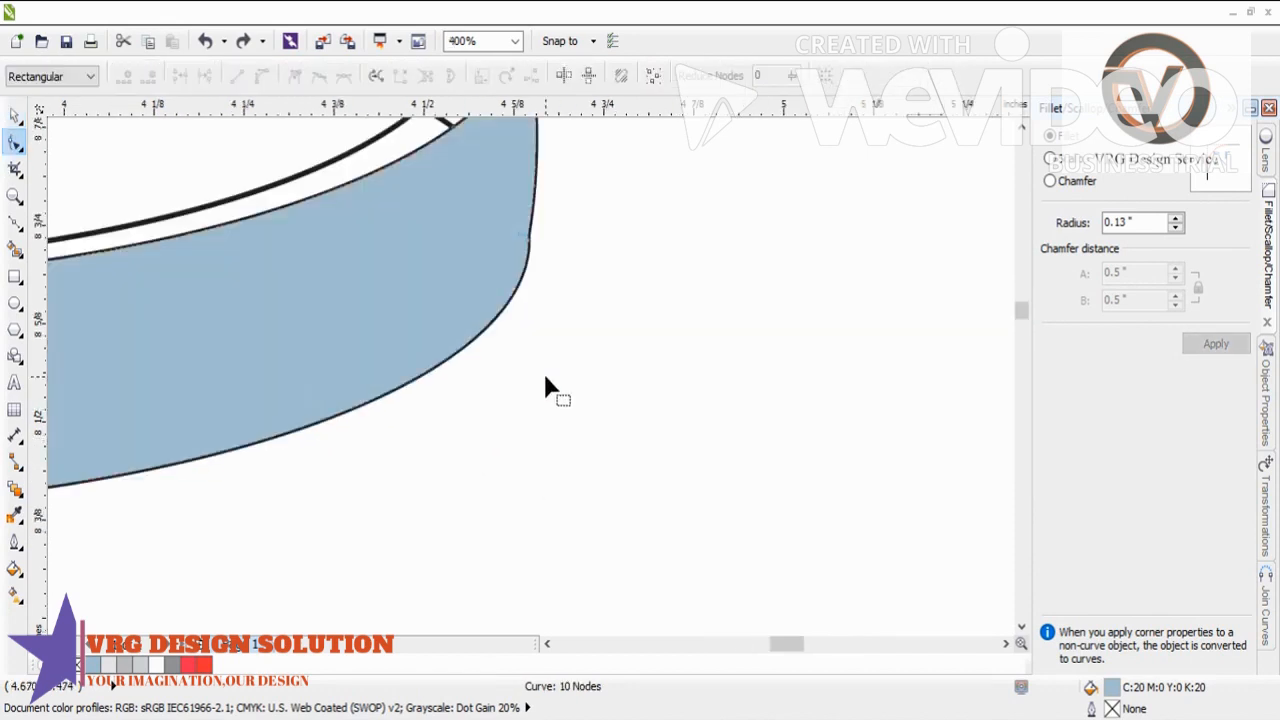
left_click_drag(568, 218, 475, 248)
key("Delete")
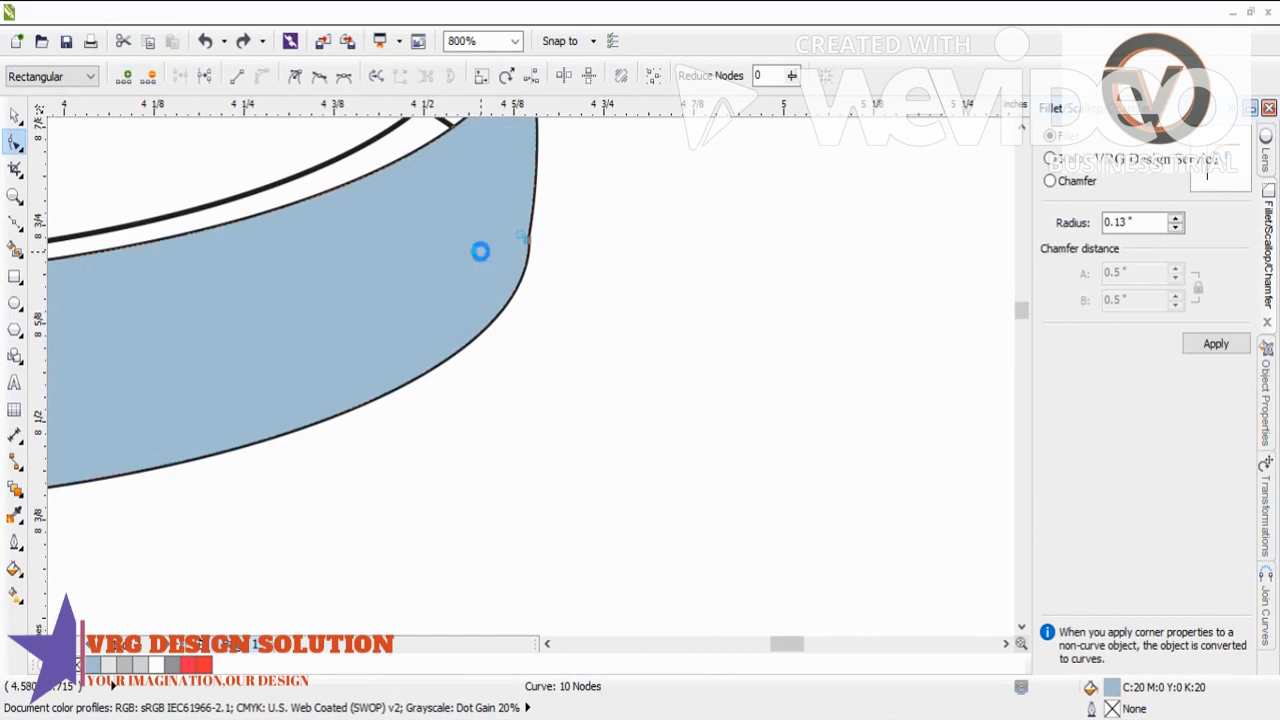
scroll(612, 218, "down", 4)
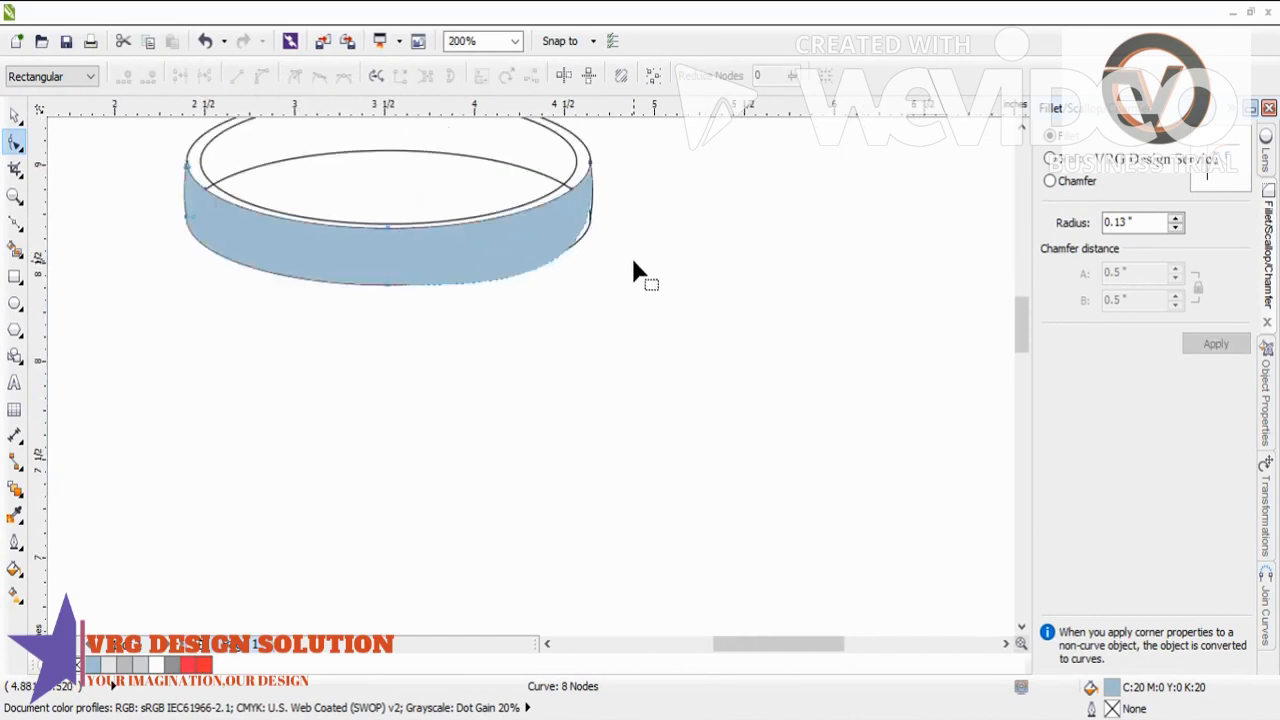
scroll(203, 210, "up", 2)
left_click_drag(128, 200, 188, 277)
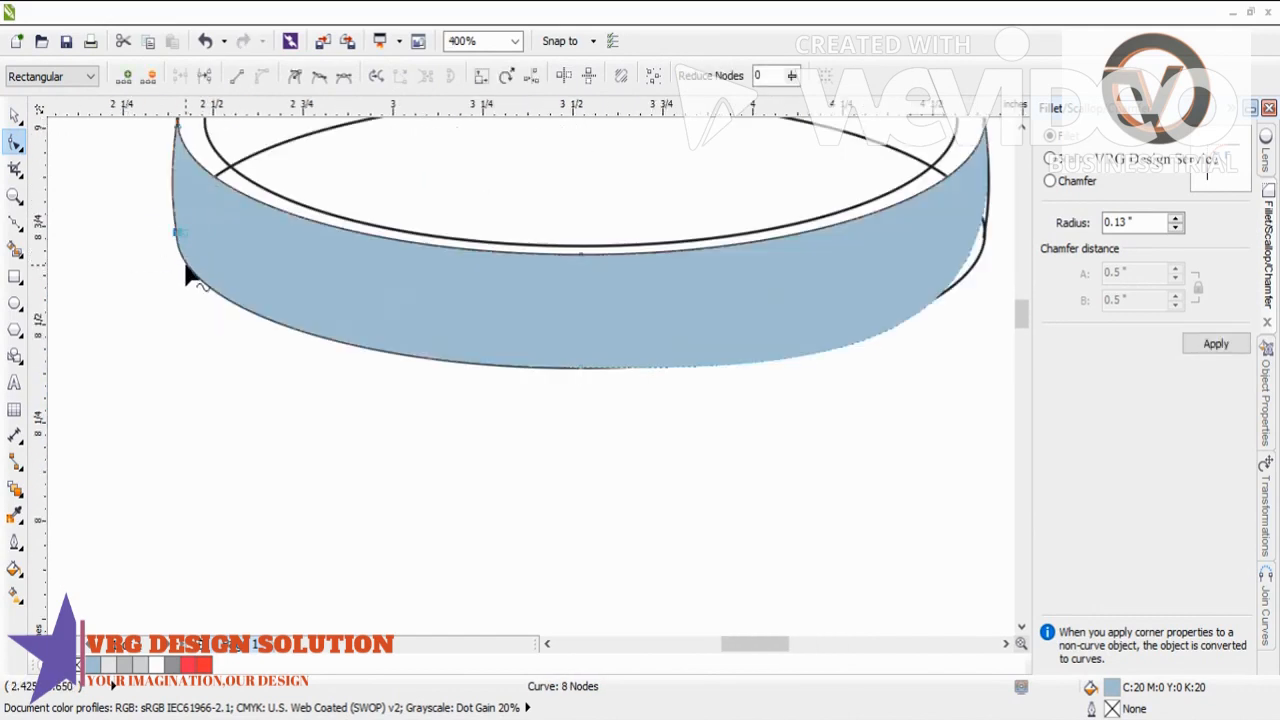
scroll(325, 365, "down", 2)
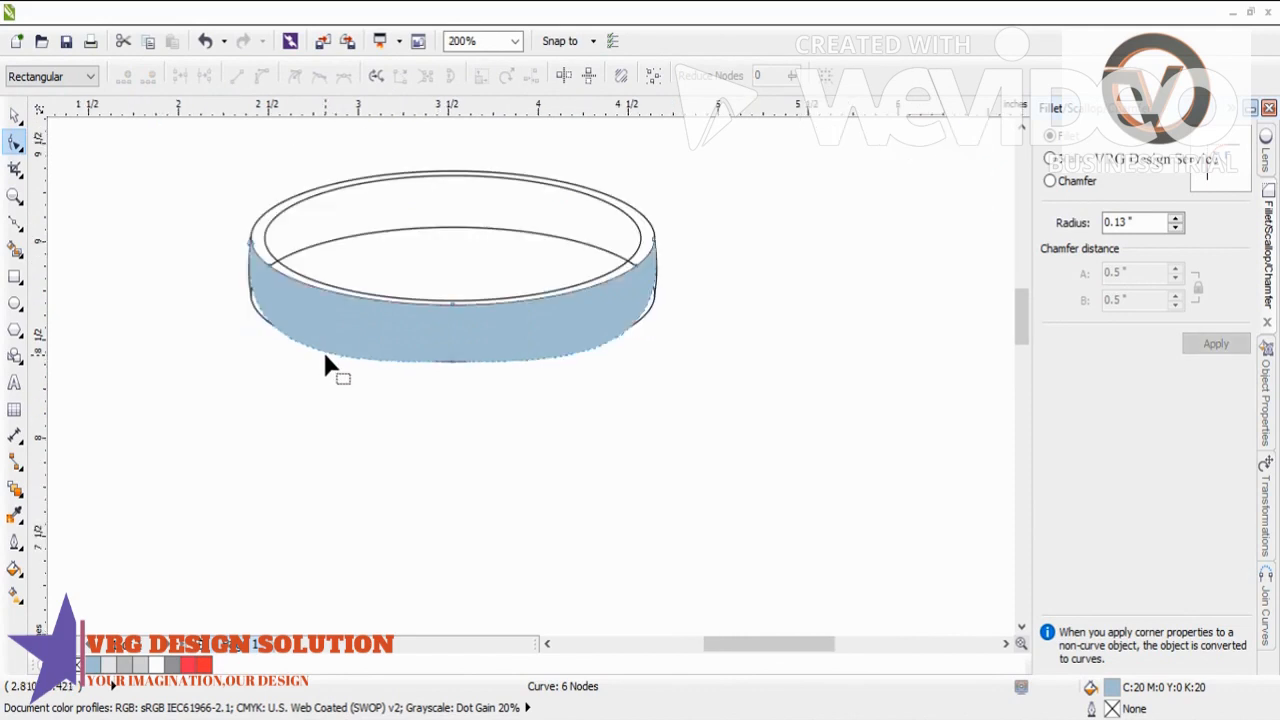
left_click(325, 356)
left_click(15, 113)
key("Escape")
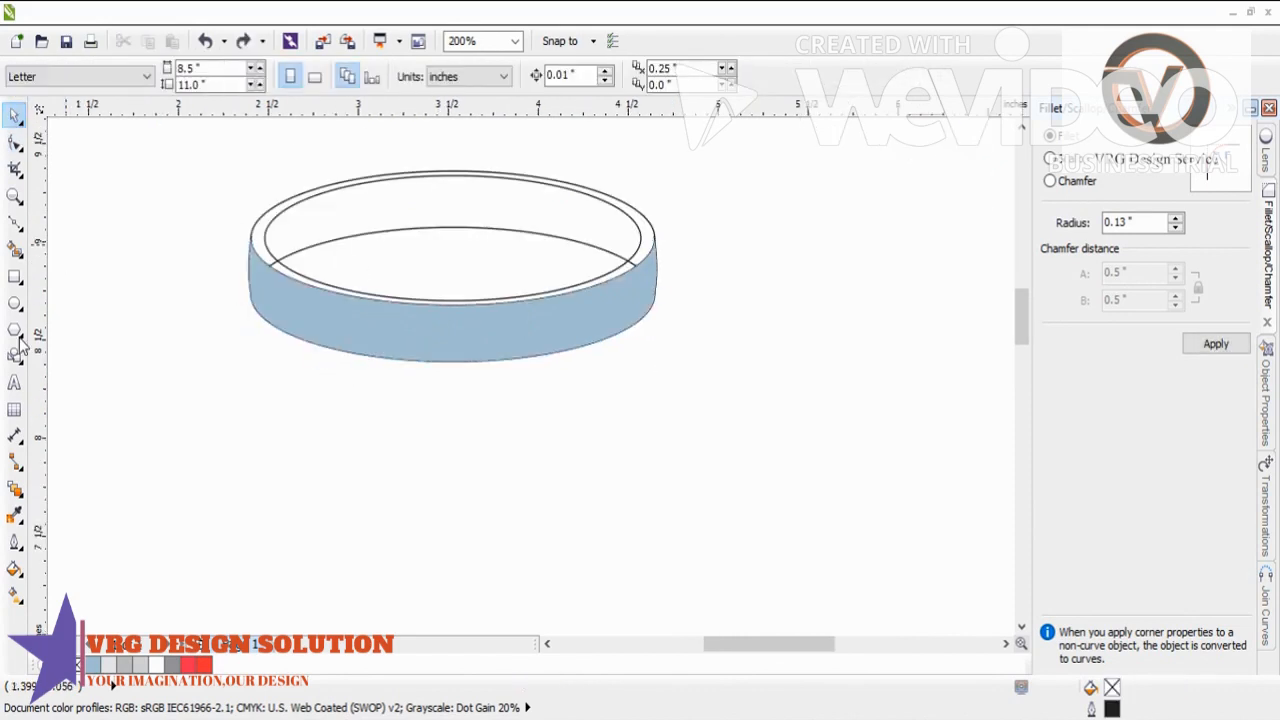
- Smart-fill the narrow rim between the outer and inner upper ellipses with the same grey-blue and no outline
left_click(15, 248)
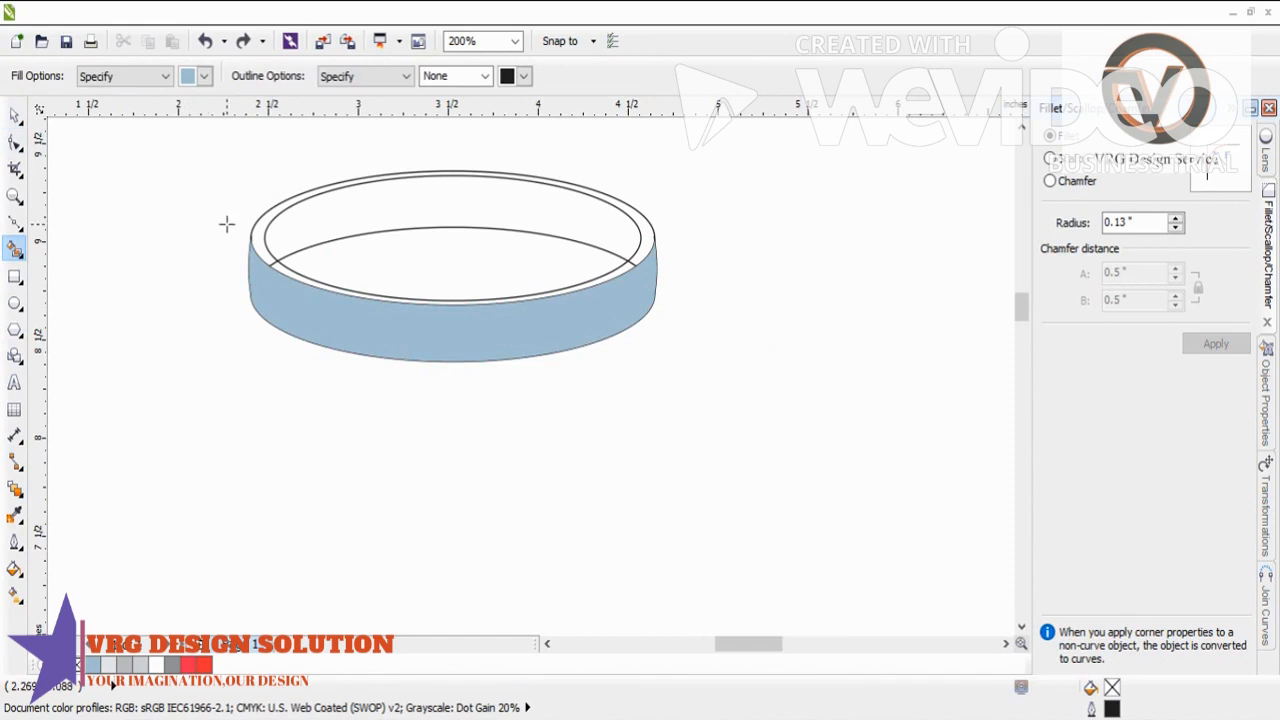
scroll(225, 275, "up", 4)
left_click(341, 280)
scroll(341, 280, "down", 2)
scroll(358, 306, "up", 1)
left_click(362, 318)
scroll(357, 323, "down", 1)
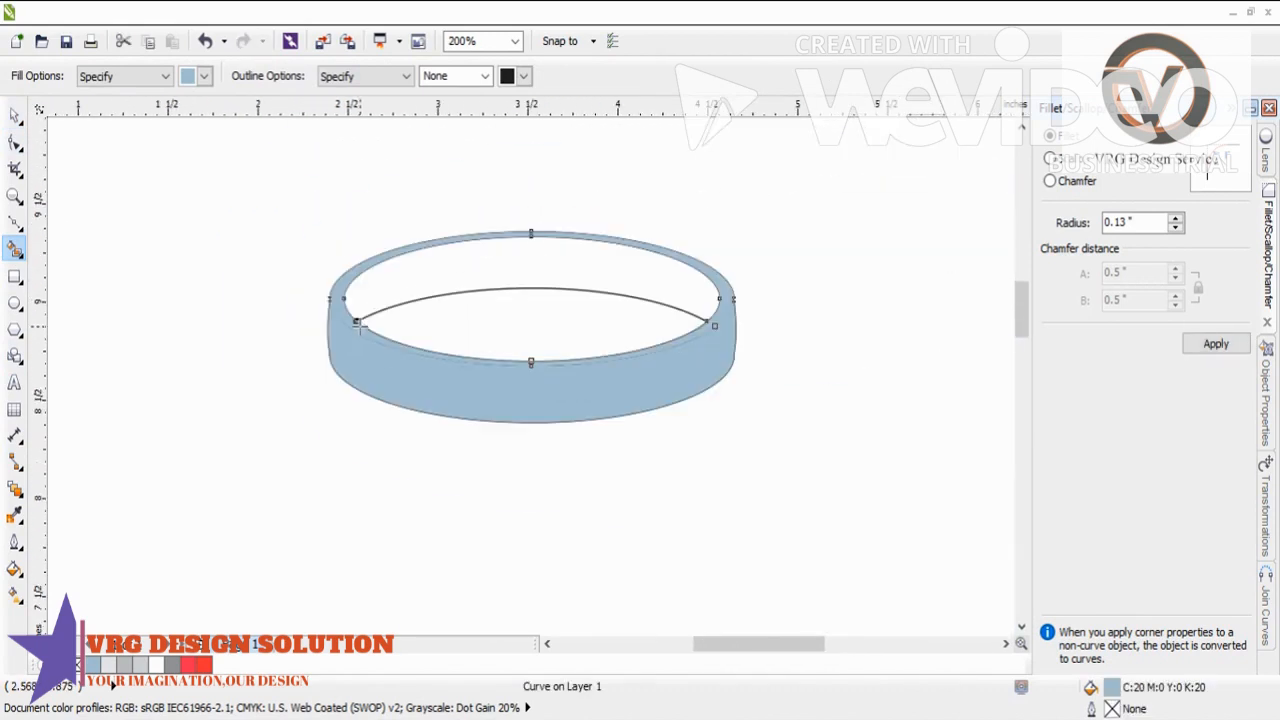
- Try moving the filled rim away from the ring outlines, and undo each move
left_click(15, 113)
scroll(357, 306, "up", 3)
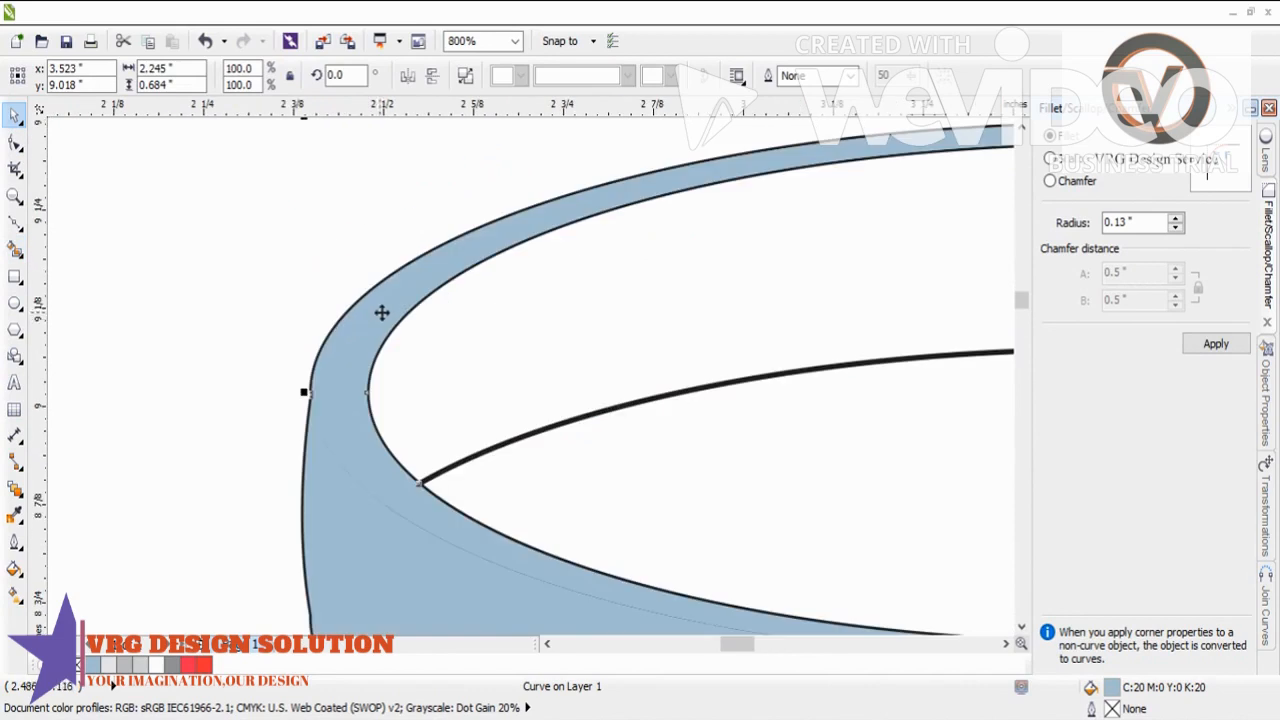
left_click(303, 221)
left_click(354, 386)
left_click_drag(353, 442, 333, 463)
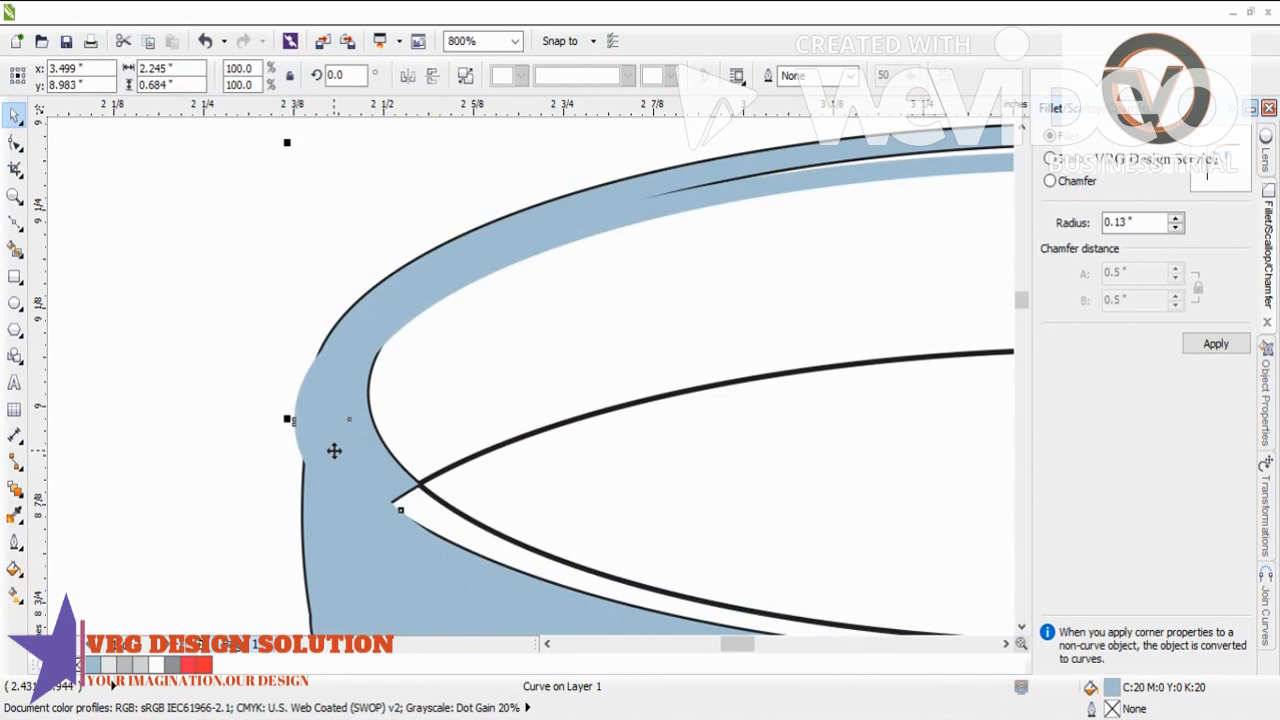
key("ctrl+z")
left_click(280, 355)
scroll(280, 355, "down", 2)
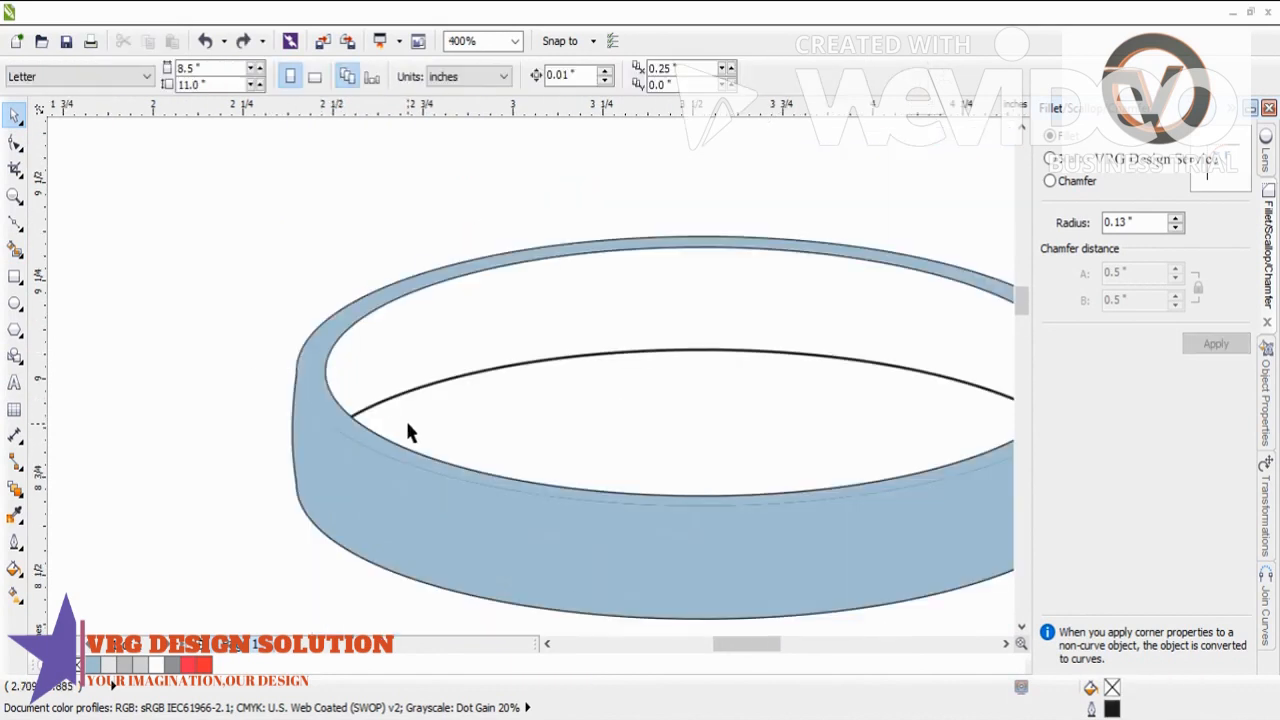
left_click_drag(378, 453, 274, 412)
scroll(270, 405, "down", 2)
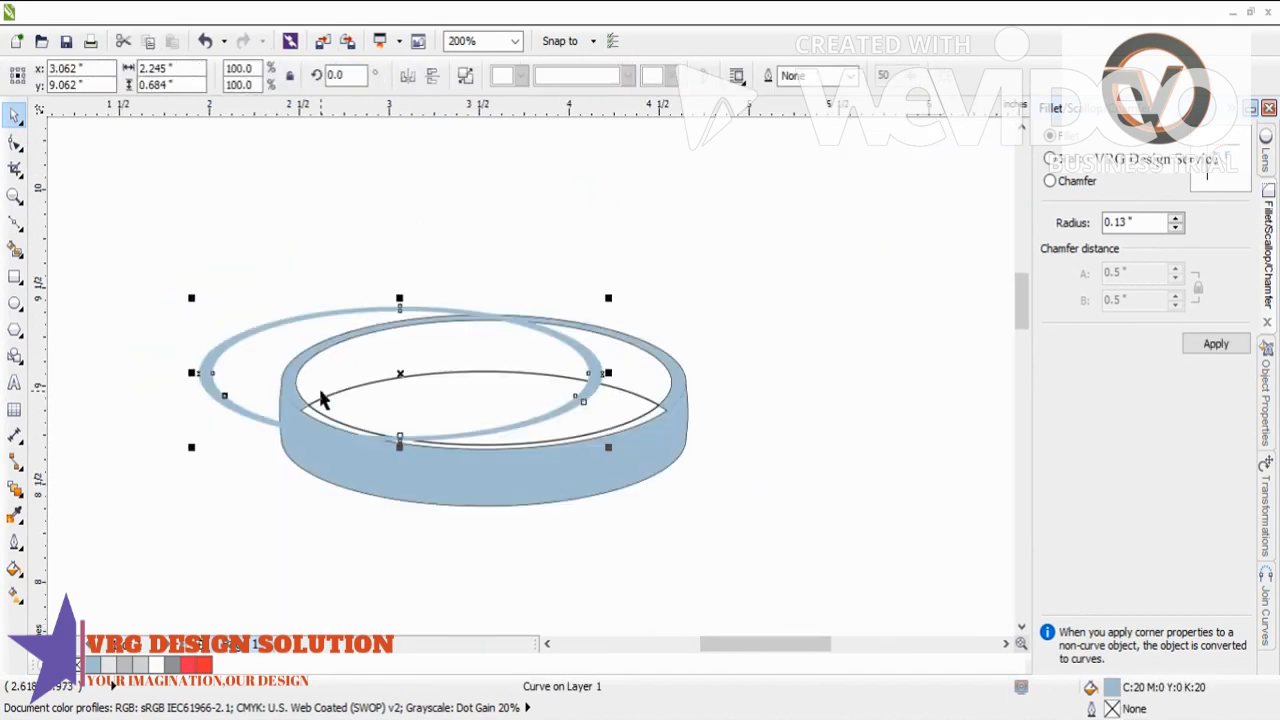
key("ctrl+z")
scroll(505, 345, "down", 2)
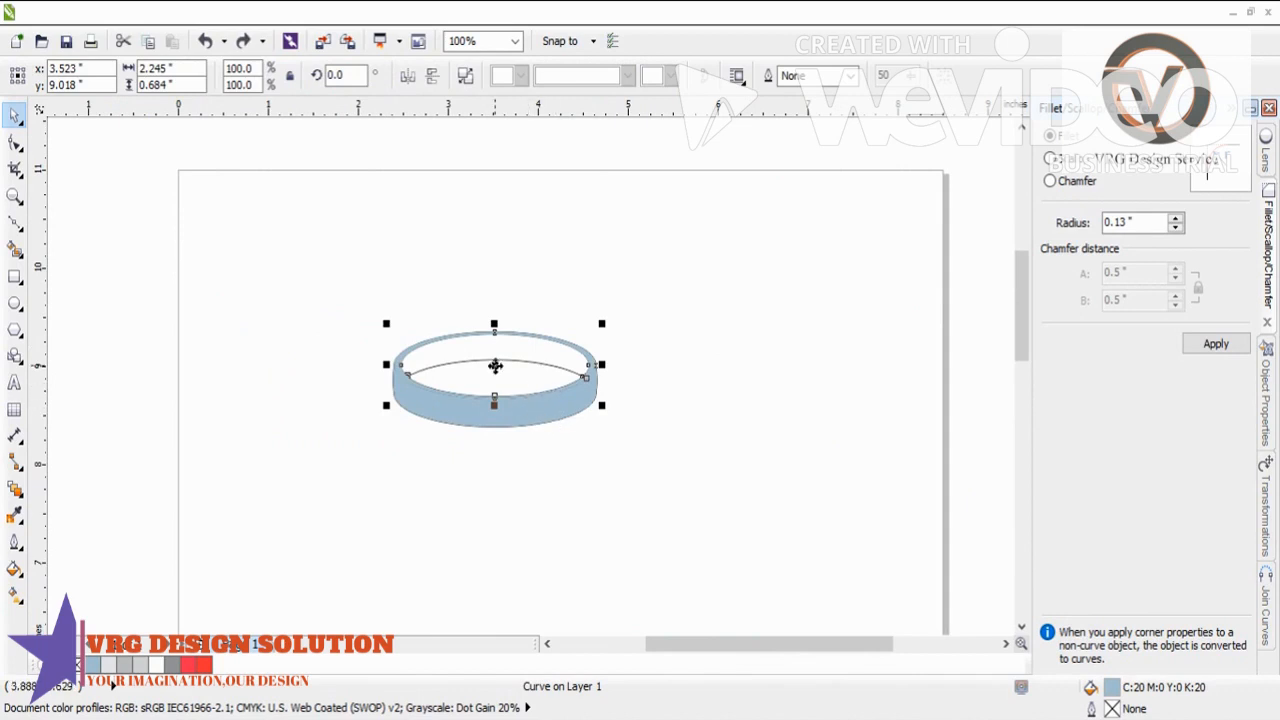
- Smart-fill the ring's inner back wall with grey-blue C20 M0 Y0 K20 and no outline
left_click(15, 249)
left_click(524, 347)
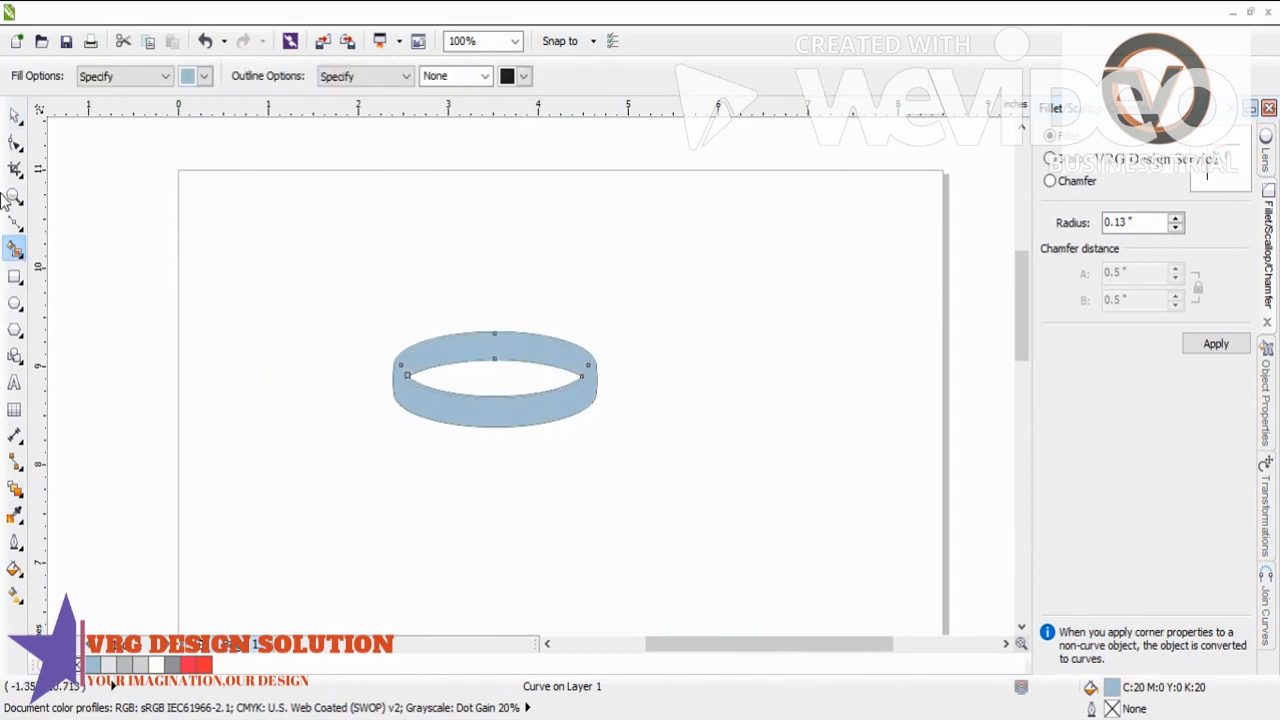
left_click(15, 115)
scroll(600, 310, "up", 4)
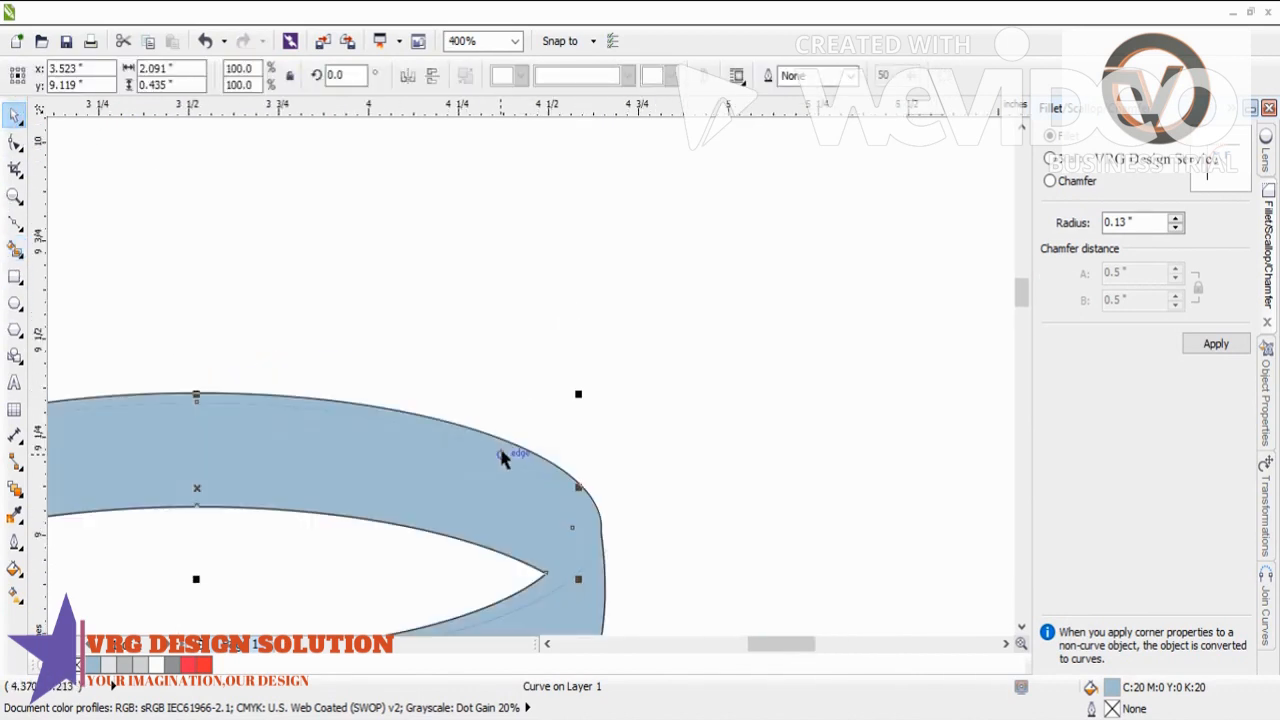
- Move the three filled shapes down and left off the original line drawing, and delete the leftover outlines
key("ctrl+a")
scroll(594, 354, "down", 4)
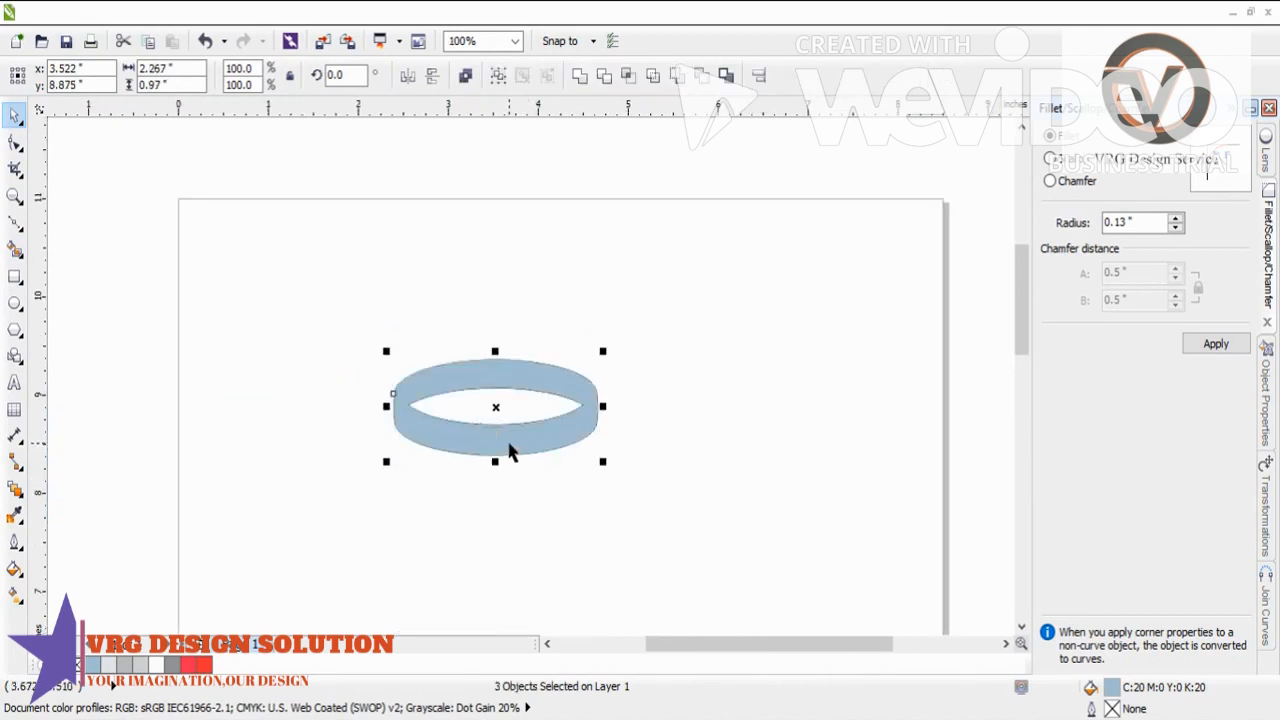
scroll(591, 414, "down", 1)
left_click_drag(560, 424, 492, 521)
left_click(657, 510)
left_click_drag(432, 321, 652, 451)
key("Delete")
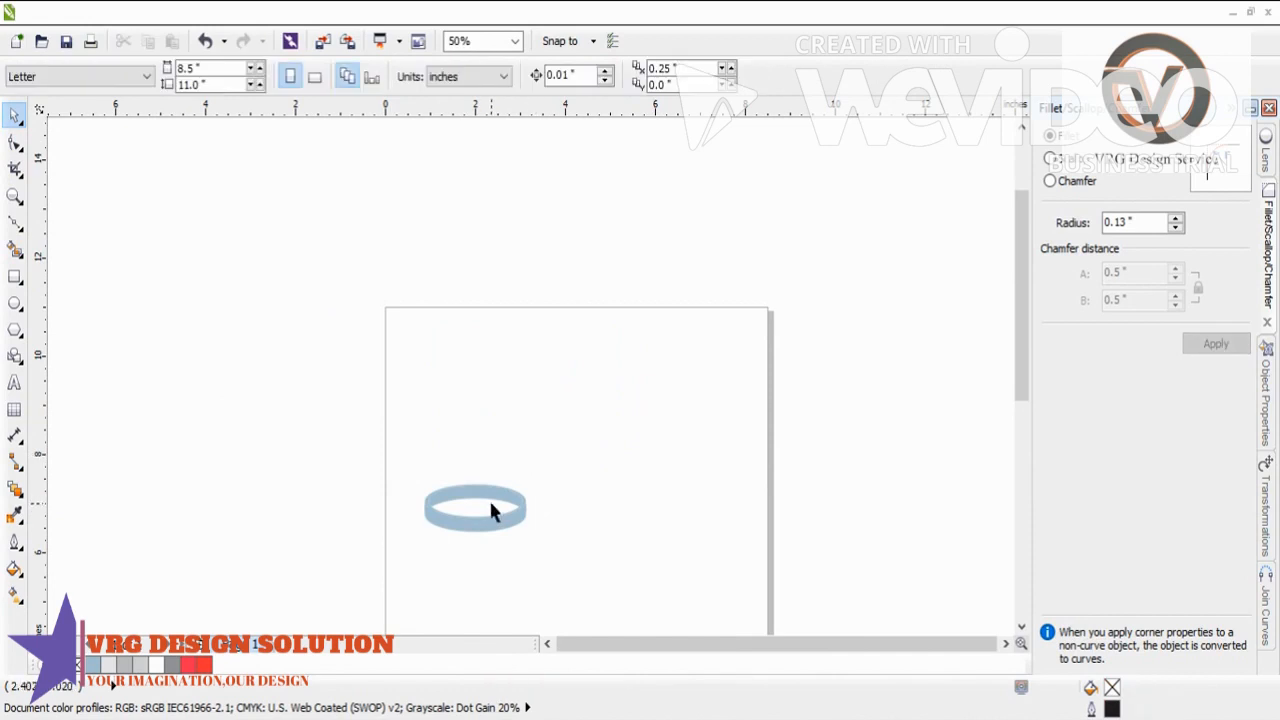
- Apply a horizontal linear fountain fill to the outer side band, with light orange at both ends and a deeper orange node near the middle
scroll(489, 505, "up", 1)
scroll(478, 500, "up", 1)
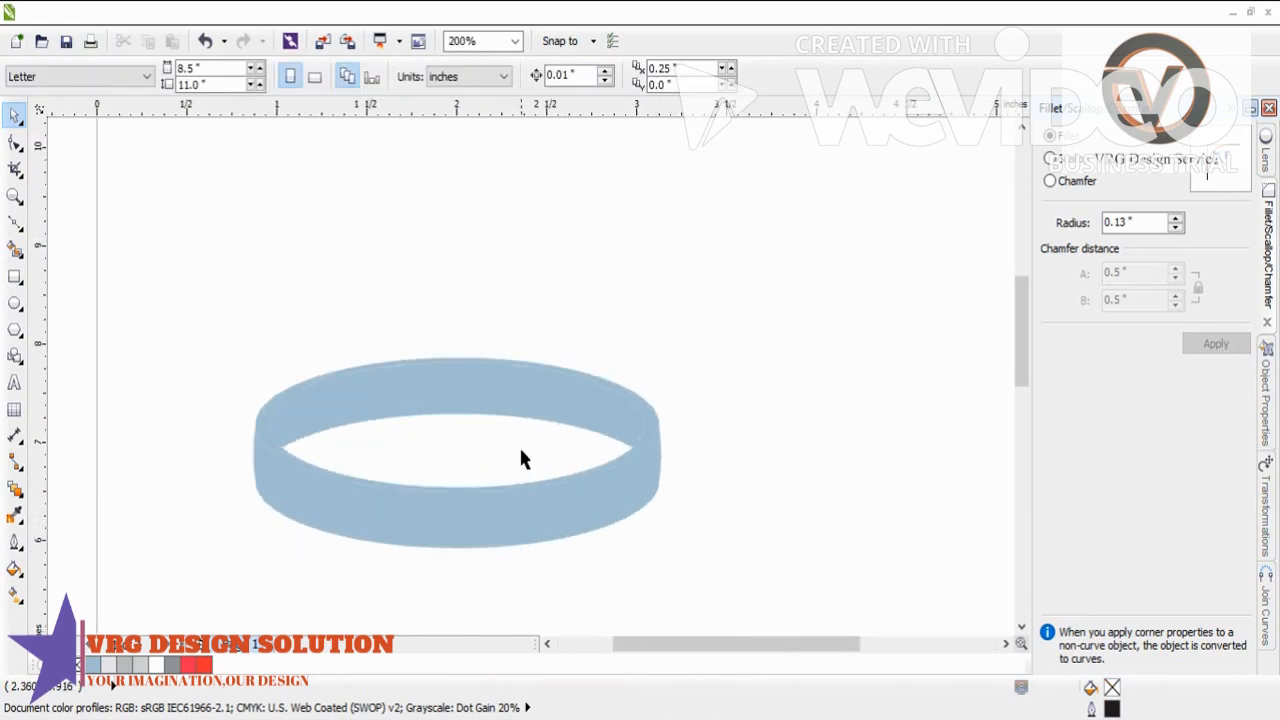
scroll(528, 494, "down", 1)
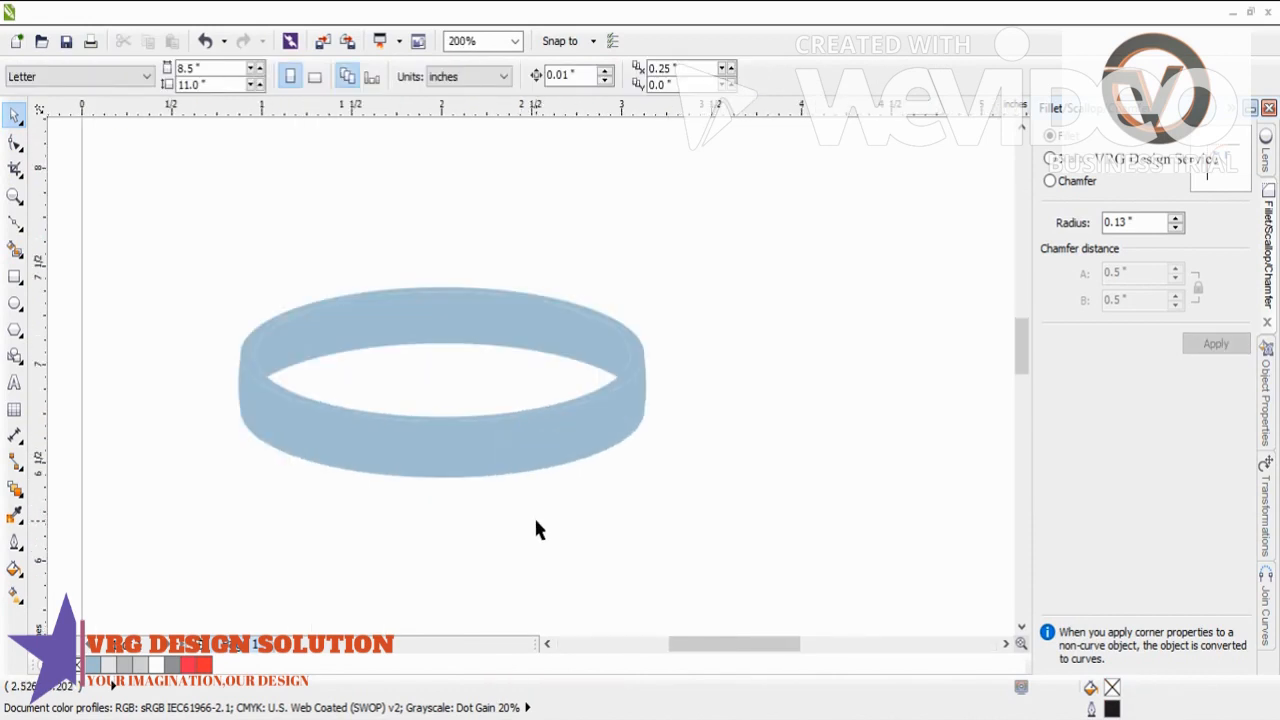
left_click(534, 450)
left_click(16, 592)
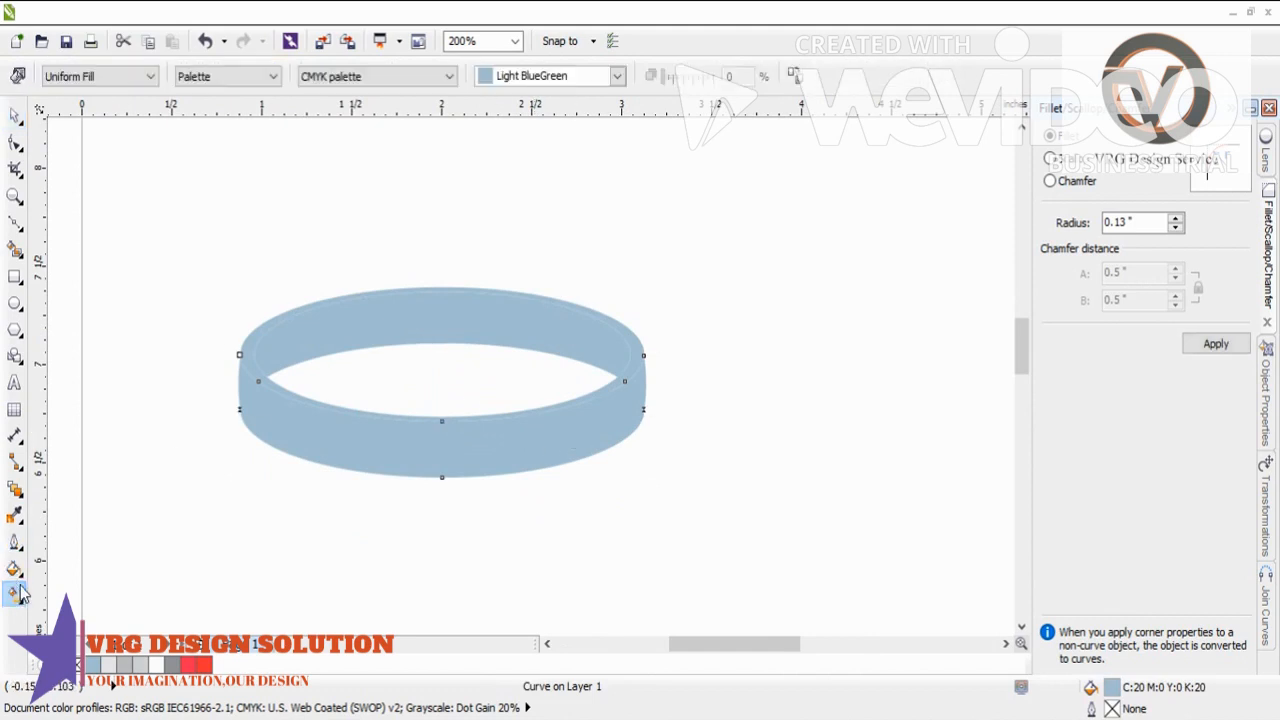
left_click_drag(238, 408, 638, 408)
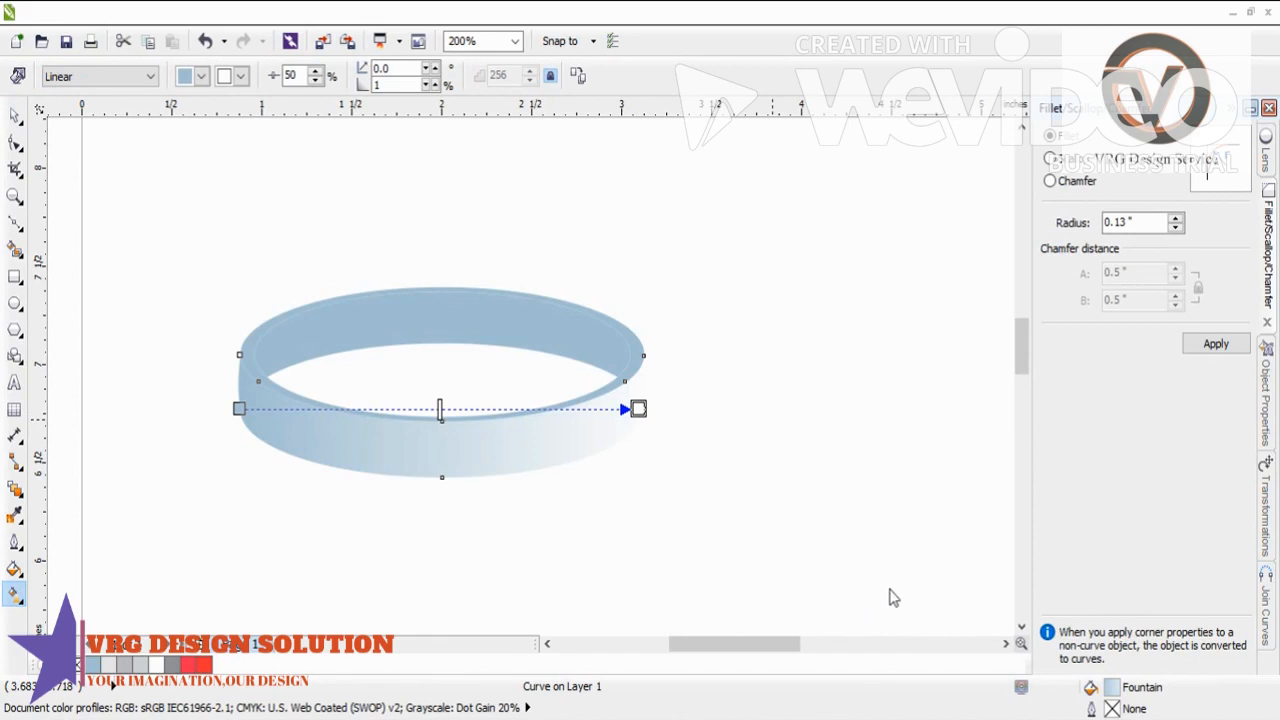
left_click_drag(638, 425, 639, 420)
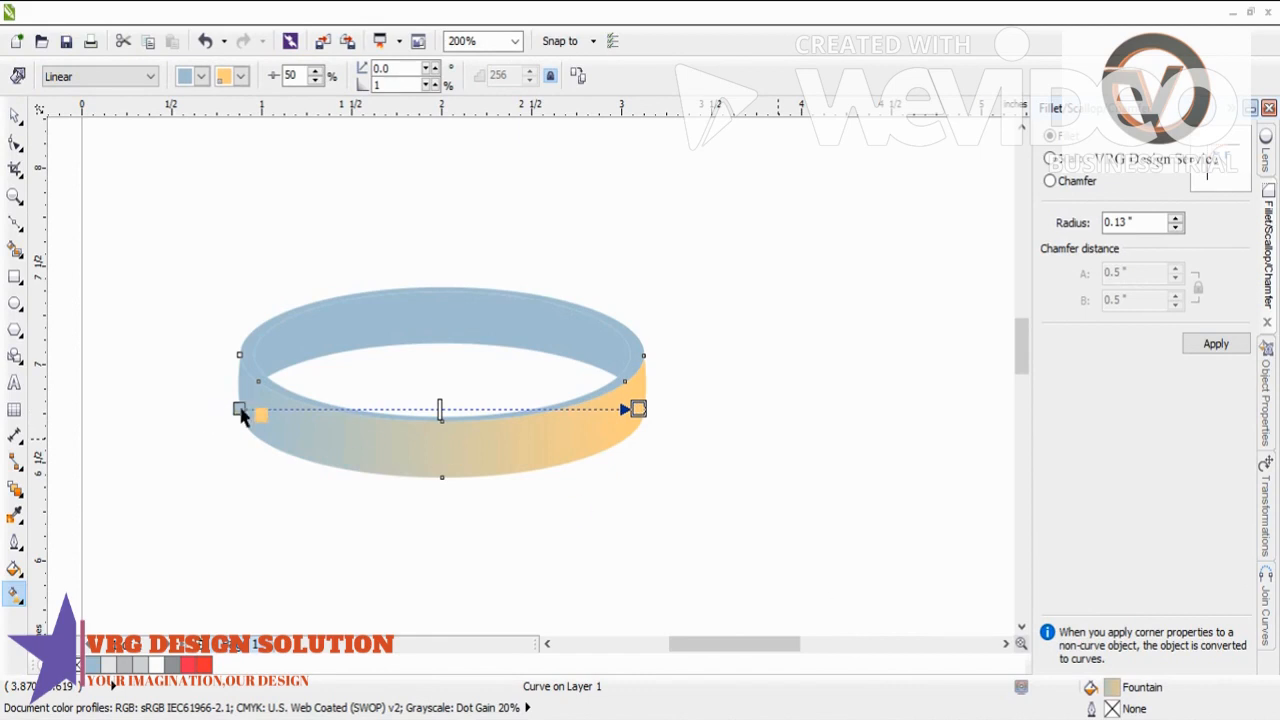
left_click_drag(242, 416, 240, 411)
left_click_drag(938, 597, 447, 408)
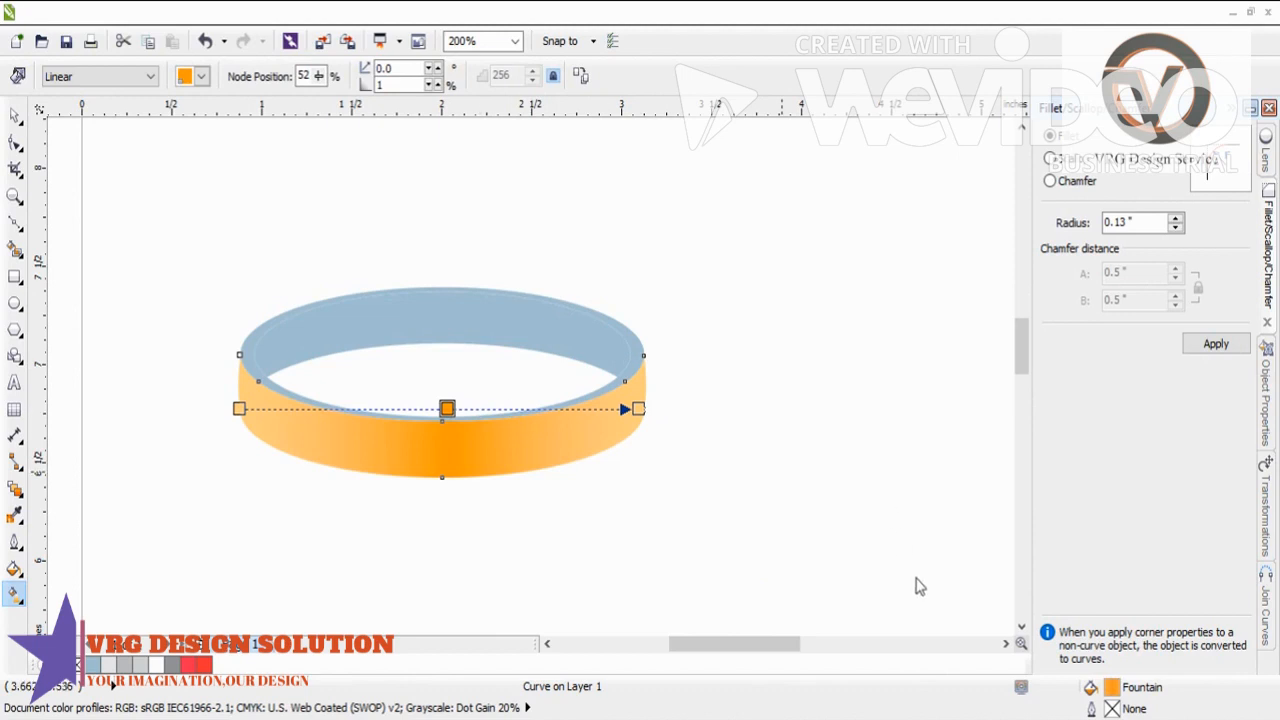
- Recolor the side band's gradient with medium orange at both ends and a lighter peach-orange at the middle node
left_click_drag(841, 613, 446, 409)
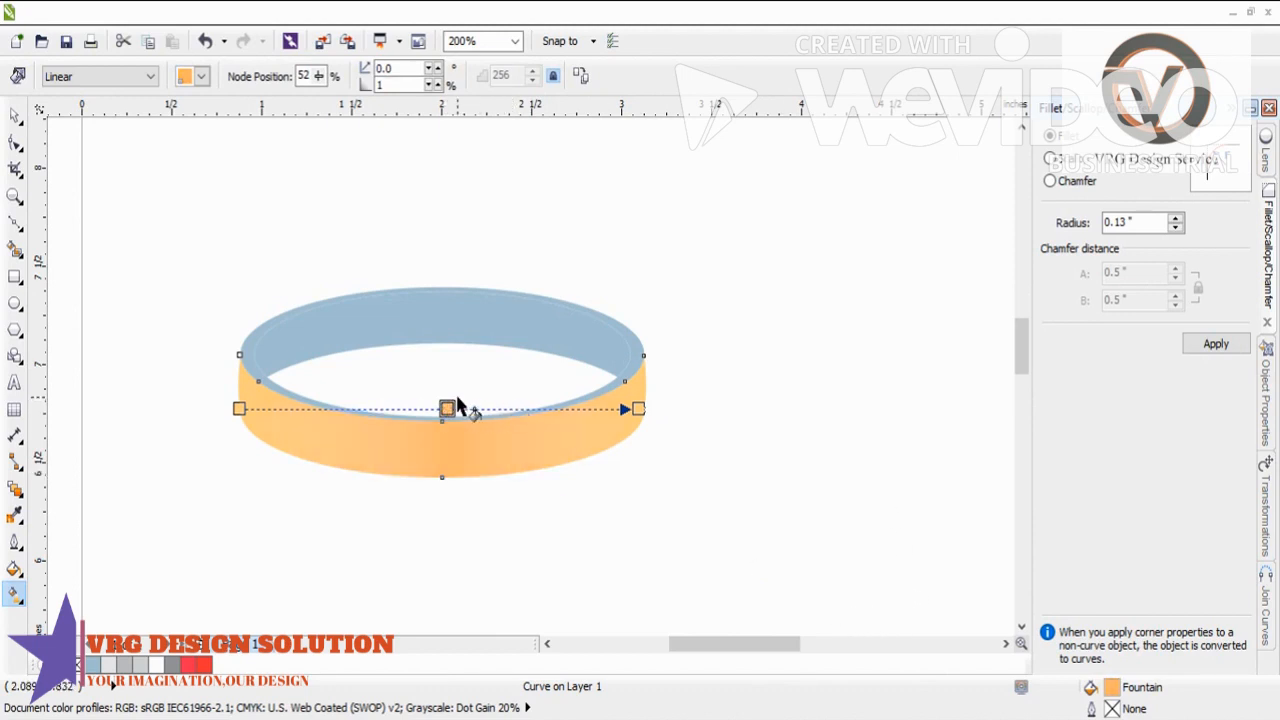
left_click_drag(840, 613, 643, 416)
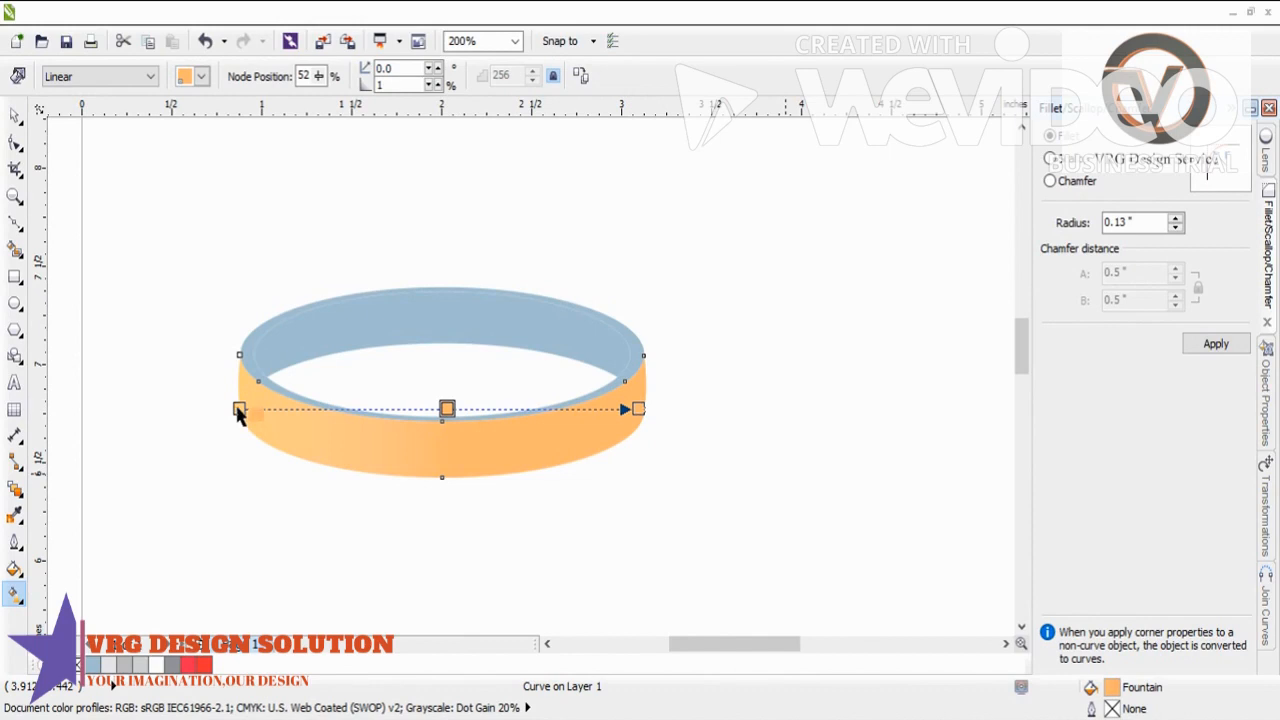
left_click_drag(239, 413, 239, 413)
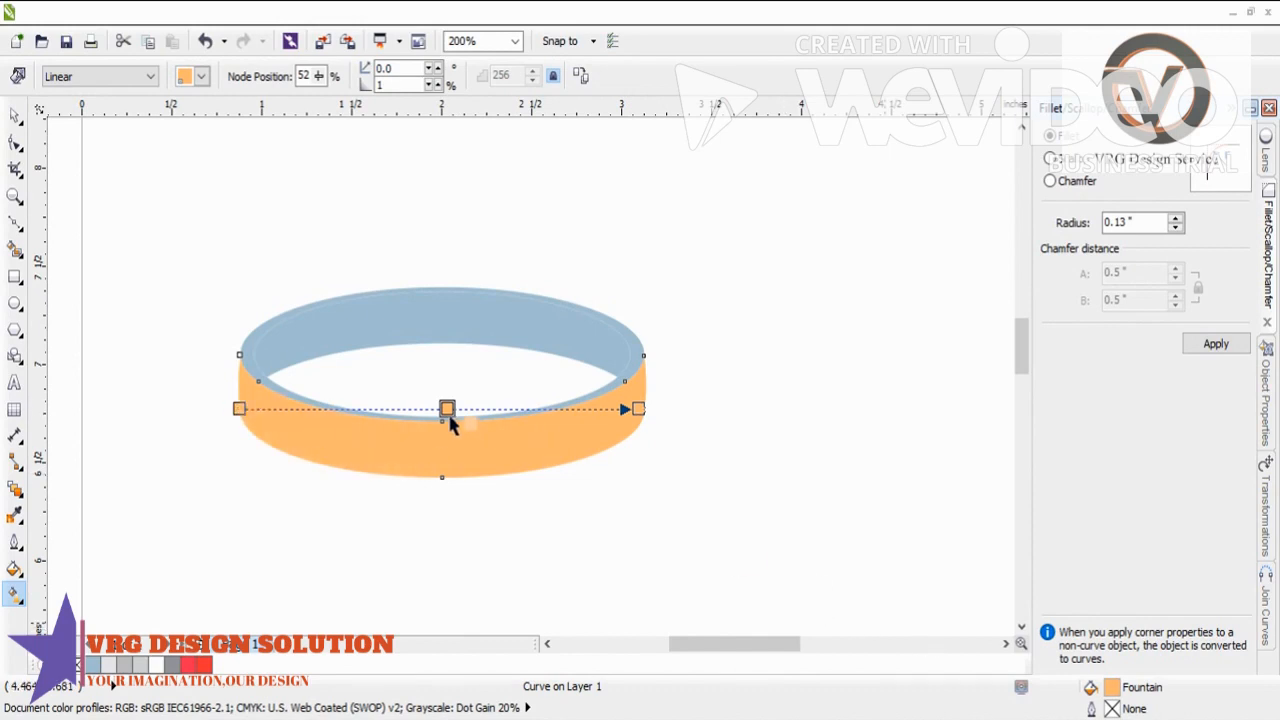
left_click_drag(450, 425, 447, 410)
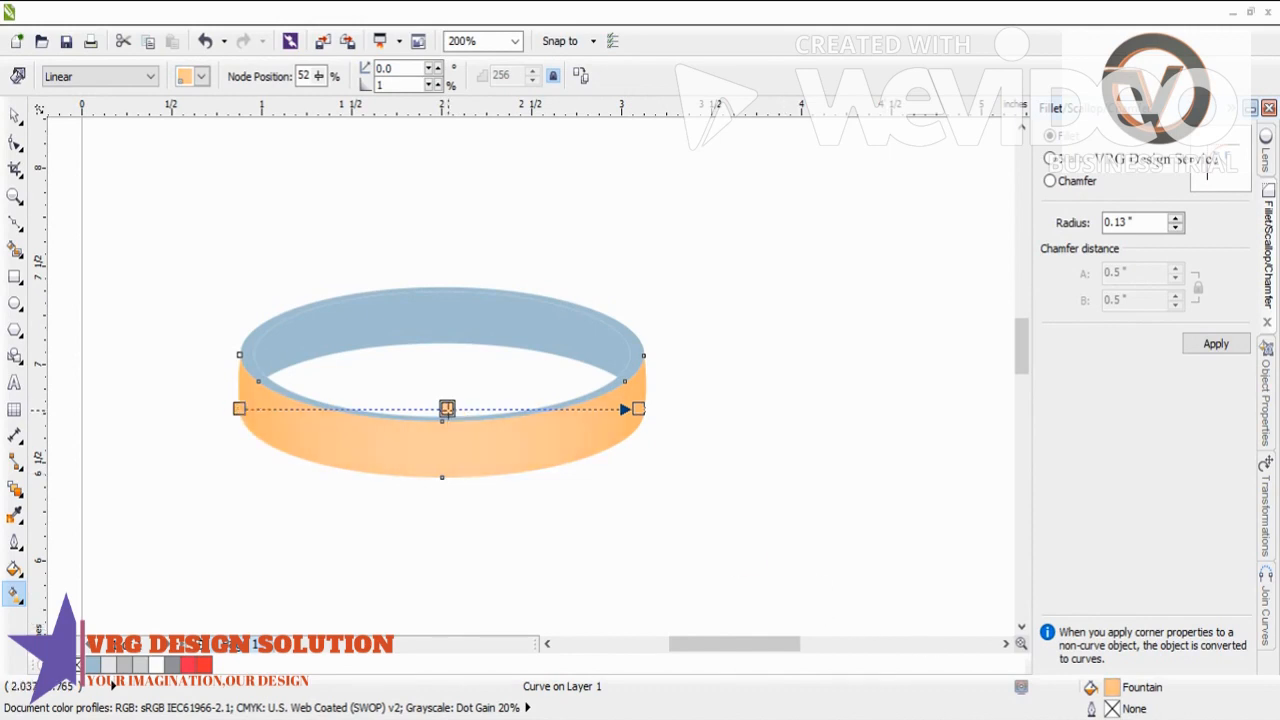
- Apply a nearly horizontal linear fountain fill across the inner back wall, with deep orange at both ends
left_click(478, 318)
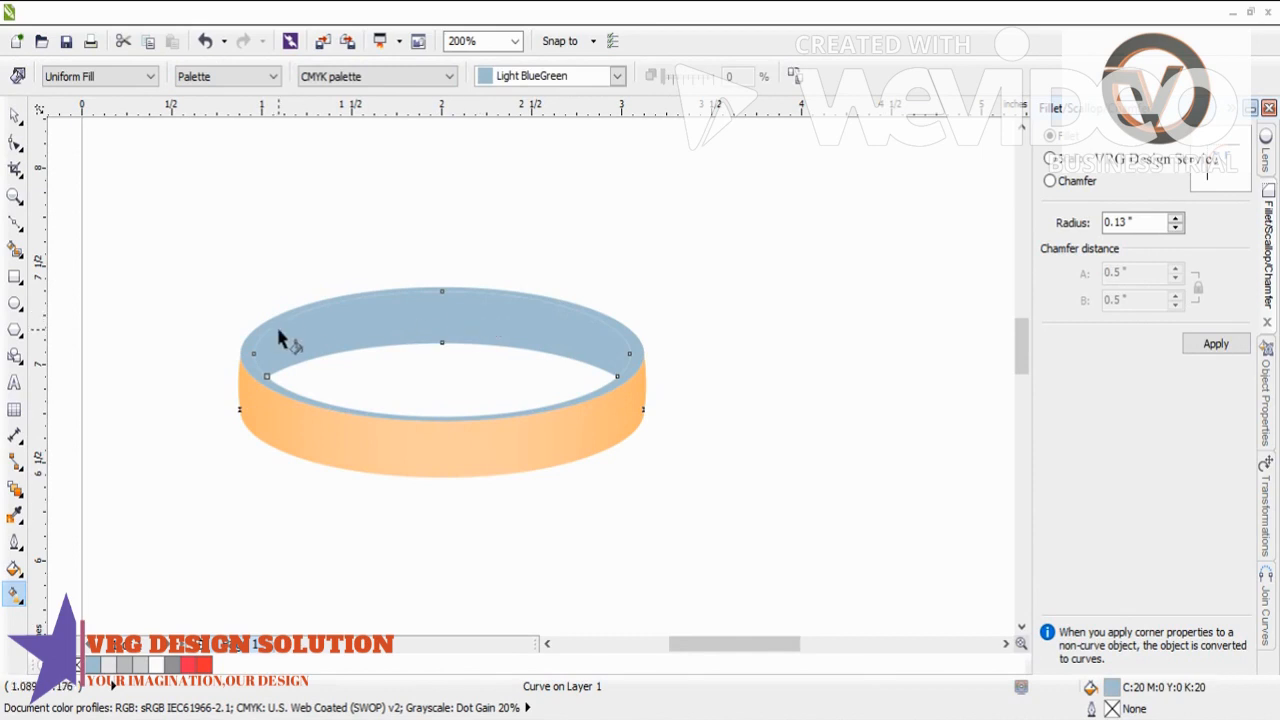
left_click_drag(260, 333, 626, 343)
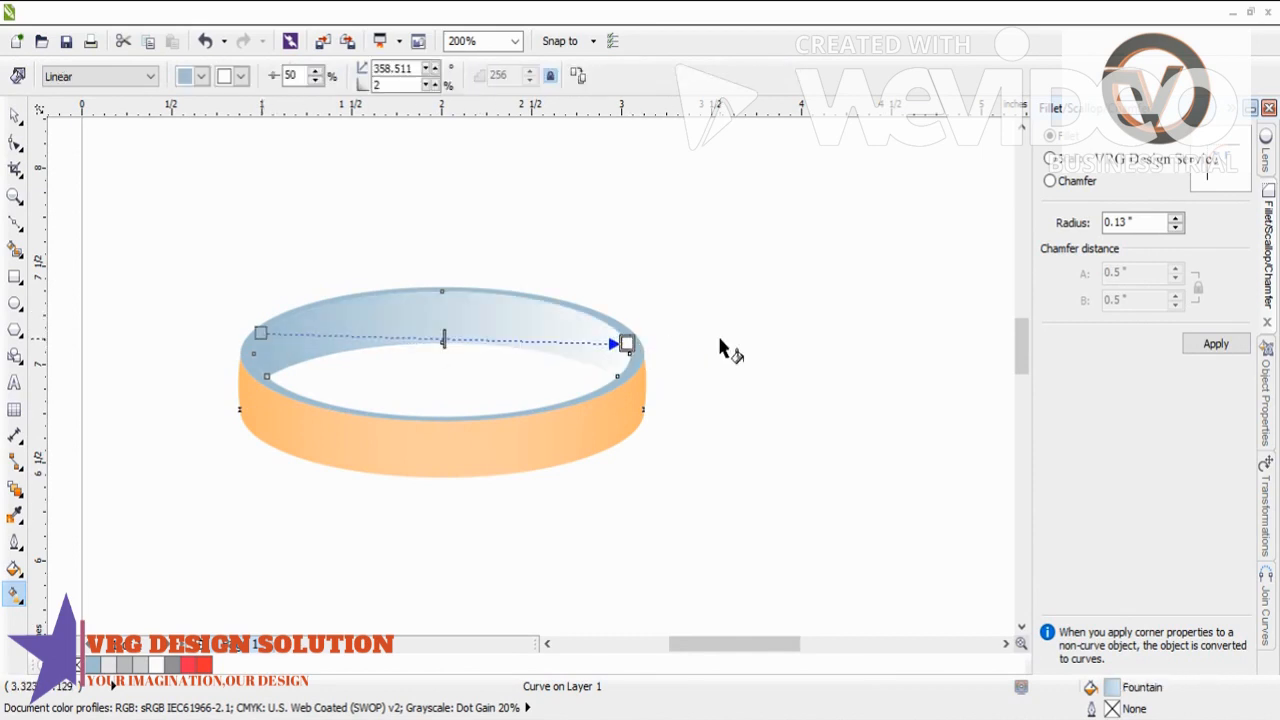
left_click_drag(870, 613, 626, 343)
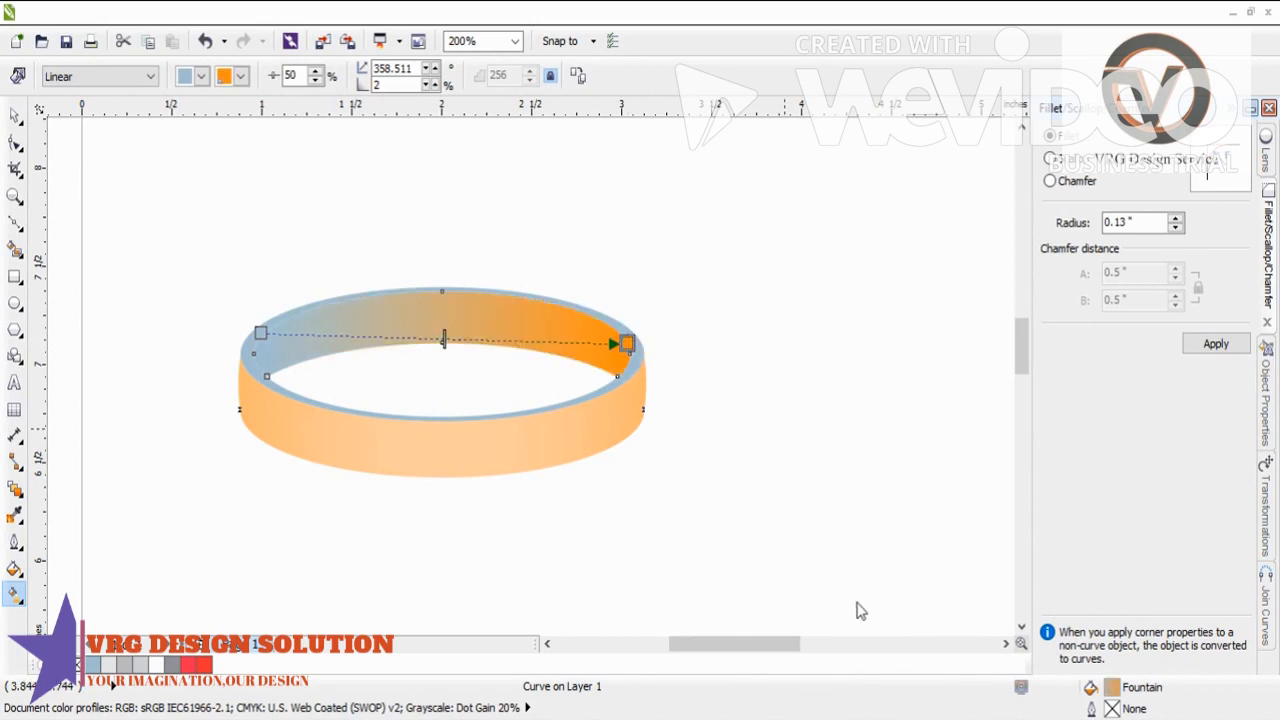
left_click_drag(313, 346, 260, 333)
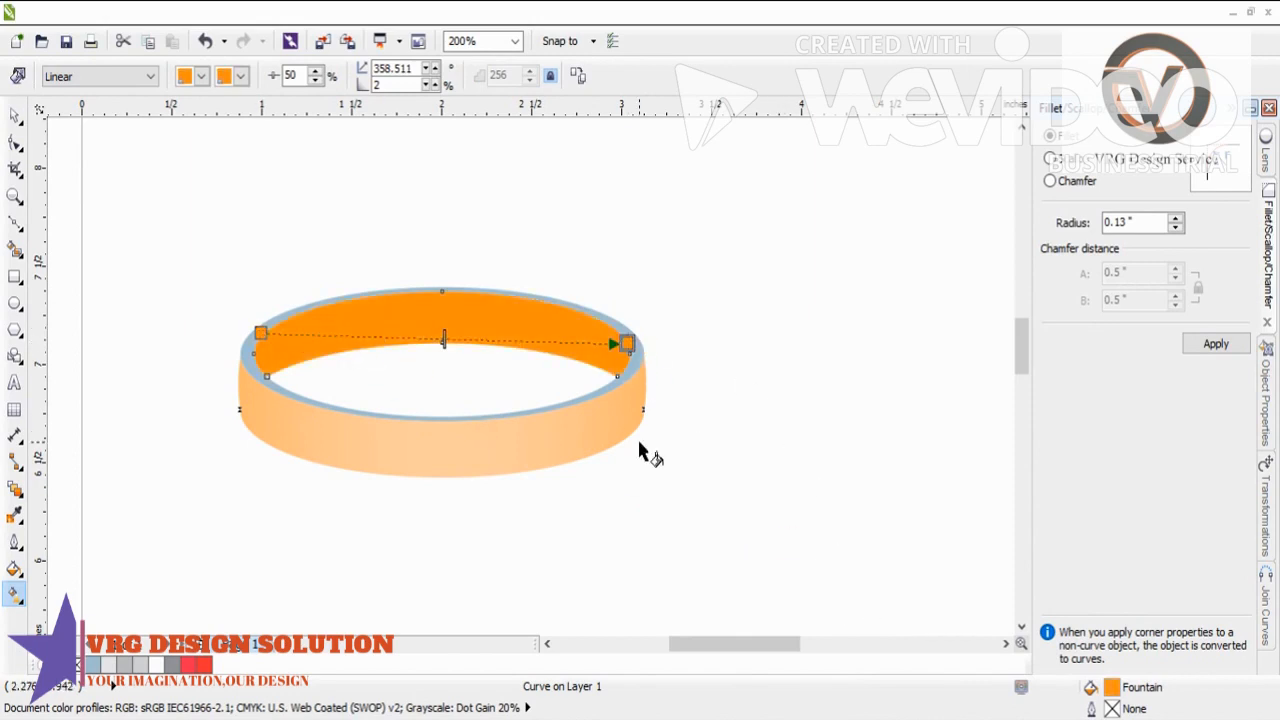
- Lighten both ends of the inner wall's gradient to a softer orange, and add a lighter orange node at its middle
left_click_drag(845, 621, 629, 344)
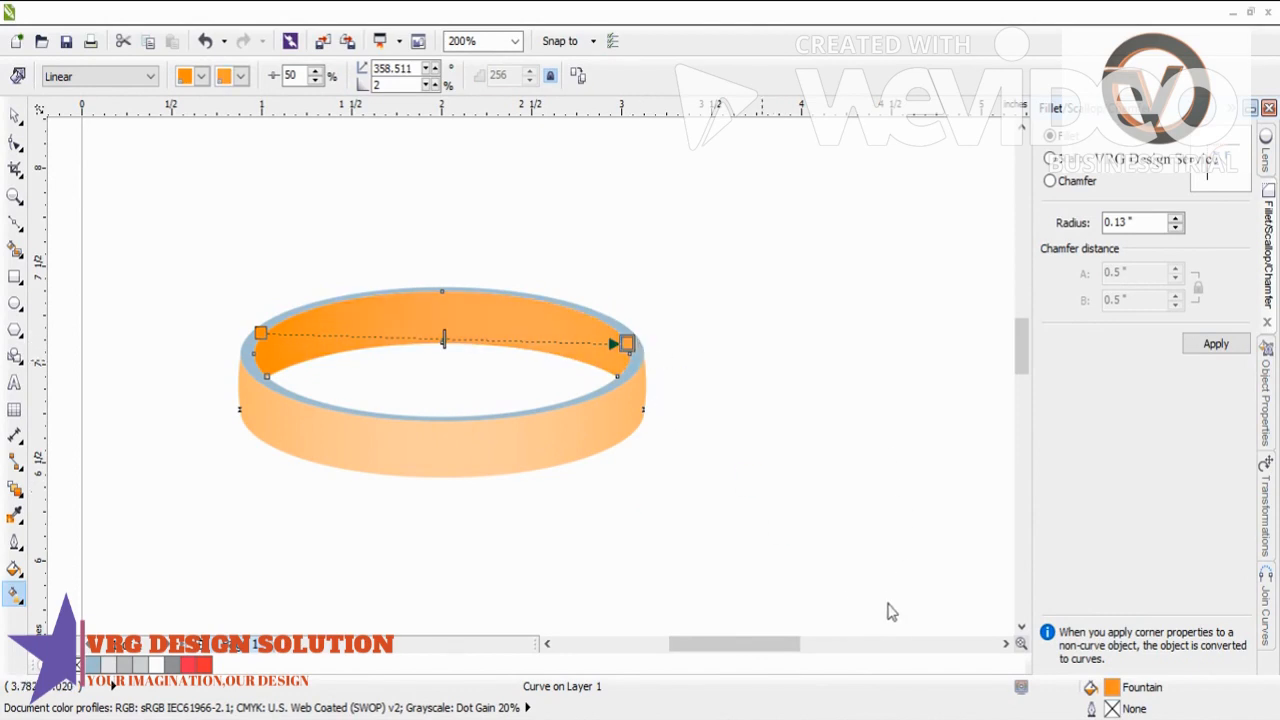
left_click_drag(857, 618, 604, 447)
left_click_drag(263, 340, 262, 339)
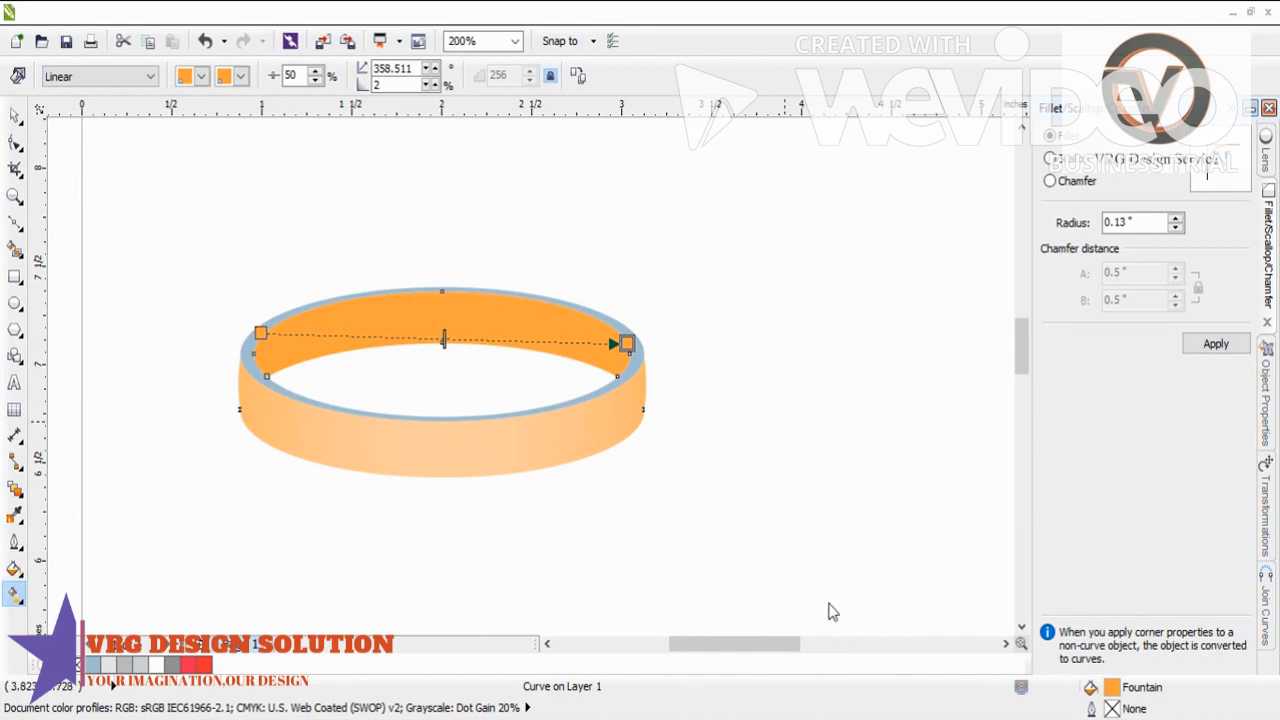
left_click_drag(575, 380, 438, 338)
left_click(598, 274)
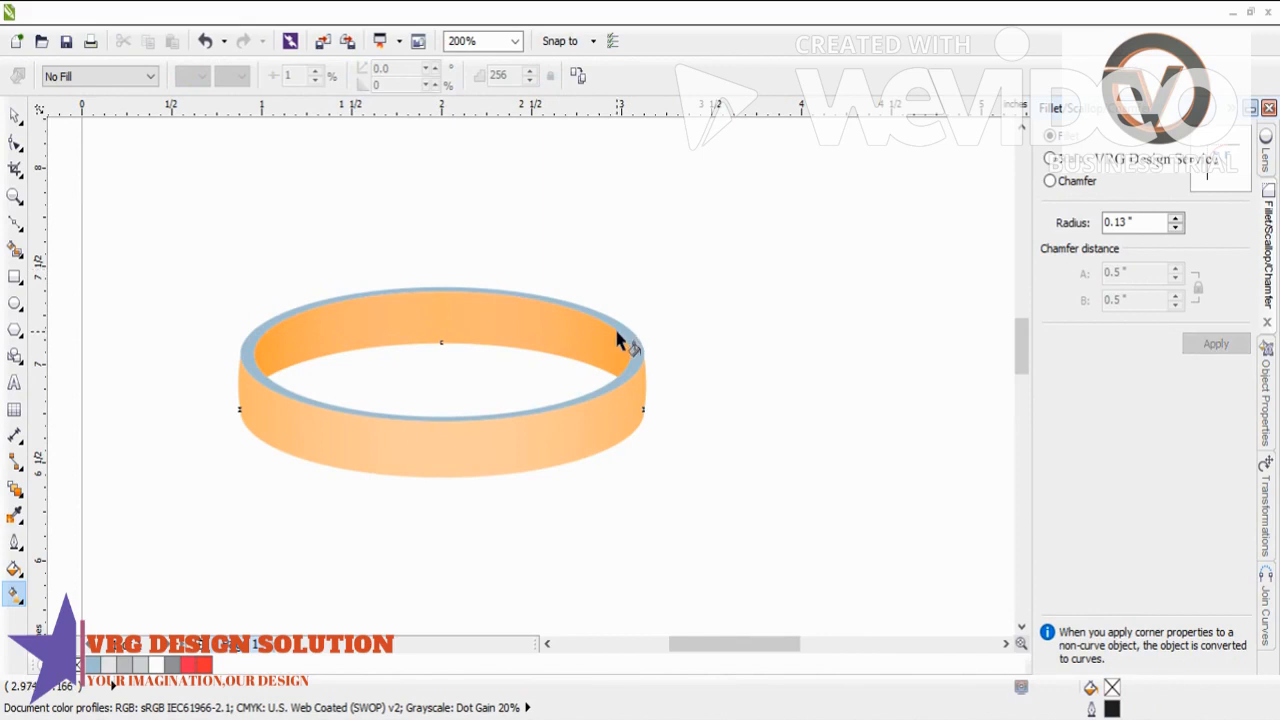
- Apply a linear fountain fill across the ring's rim, with light peach at both ends and a paler peach node at the middle
left_click(635, 351)
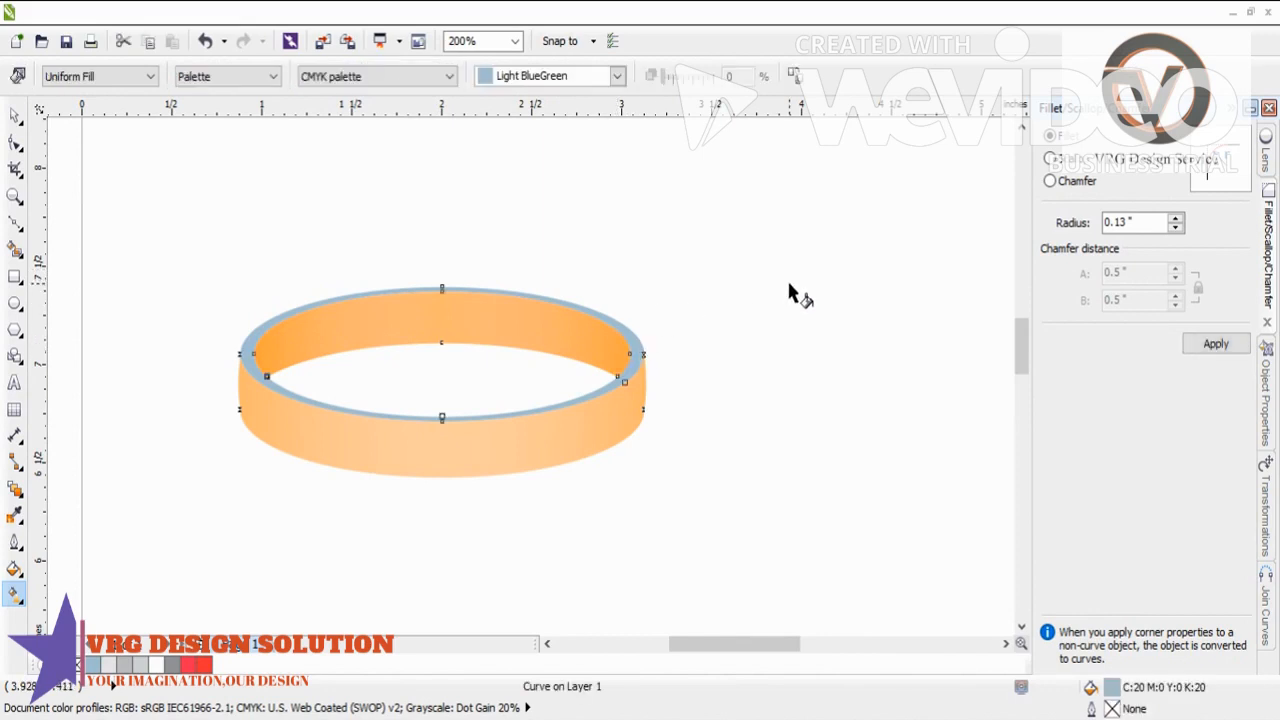
left_click_drag(230, 352, 652, 361)
left_click_drag(840, 597, 652, 362)
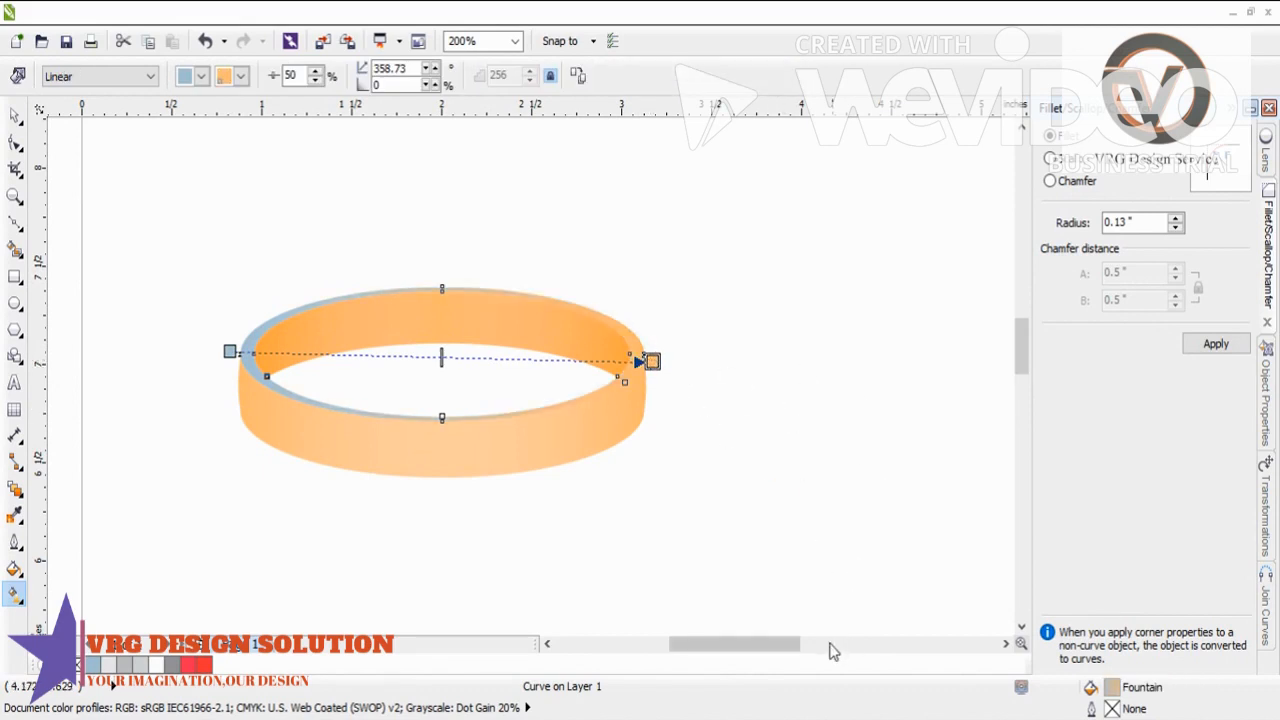
left_click_drag(826, 610, 652, 362)
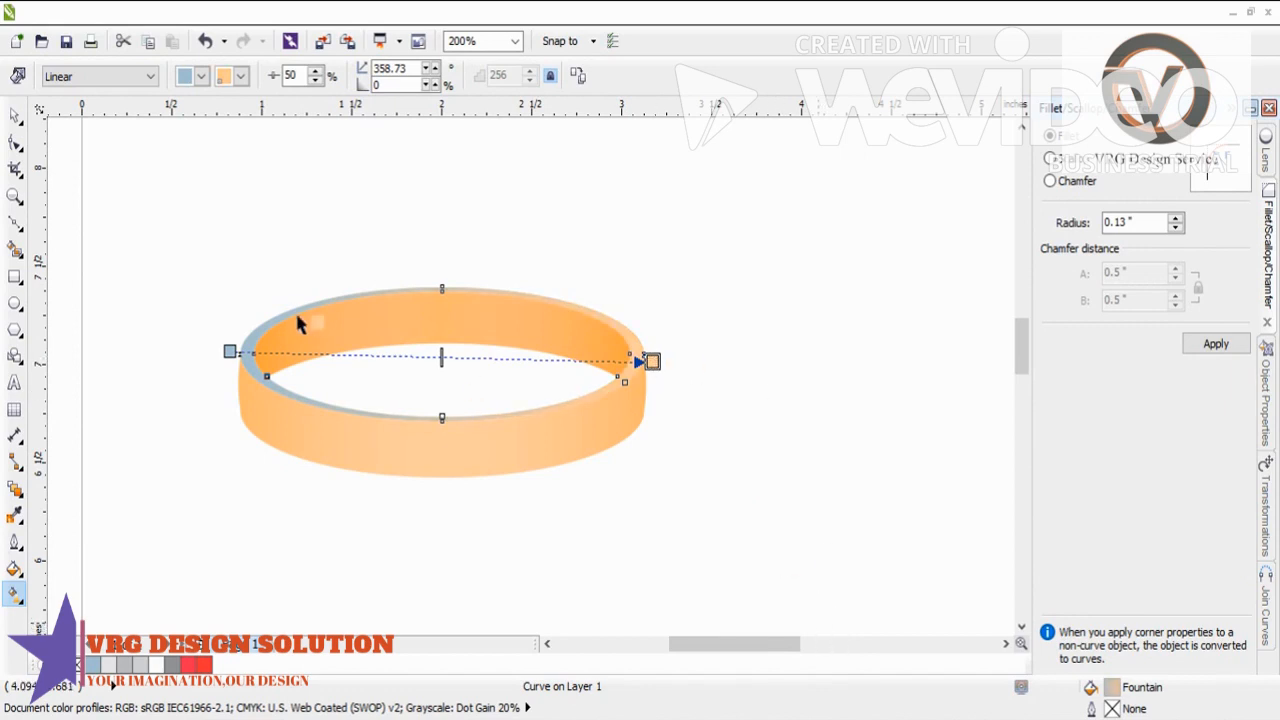
left_click_drag(229, 360, 230, 355)
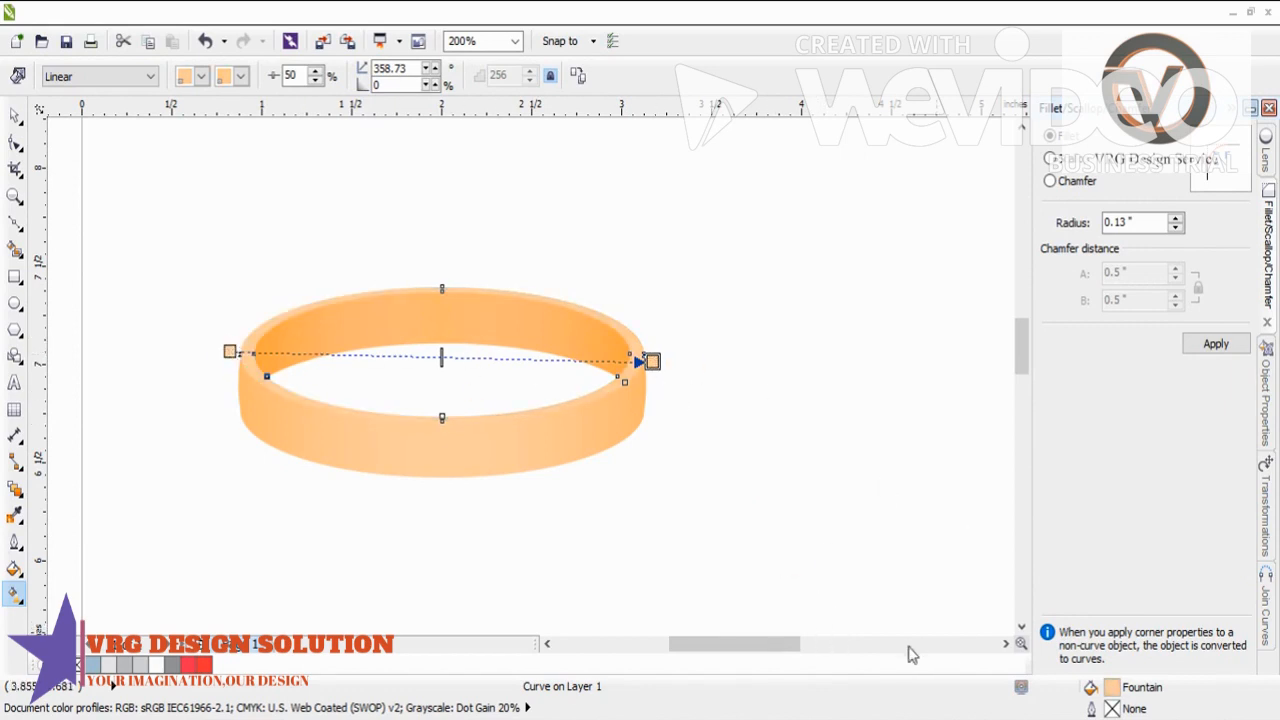
double_click(454, 357)
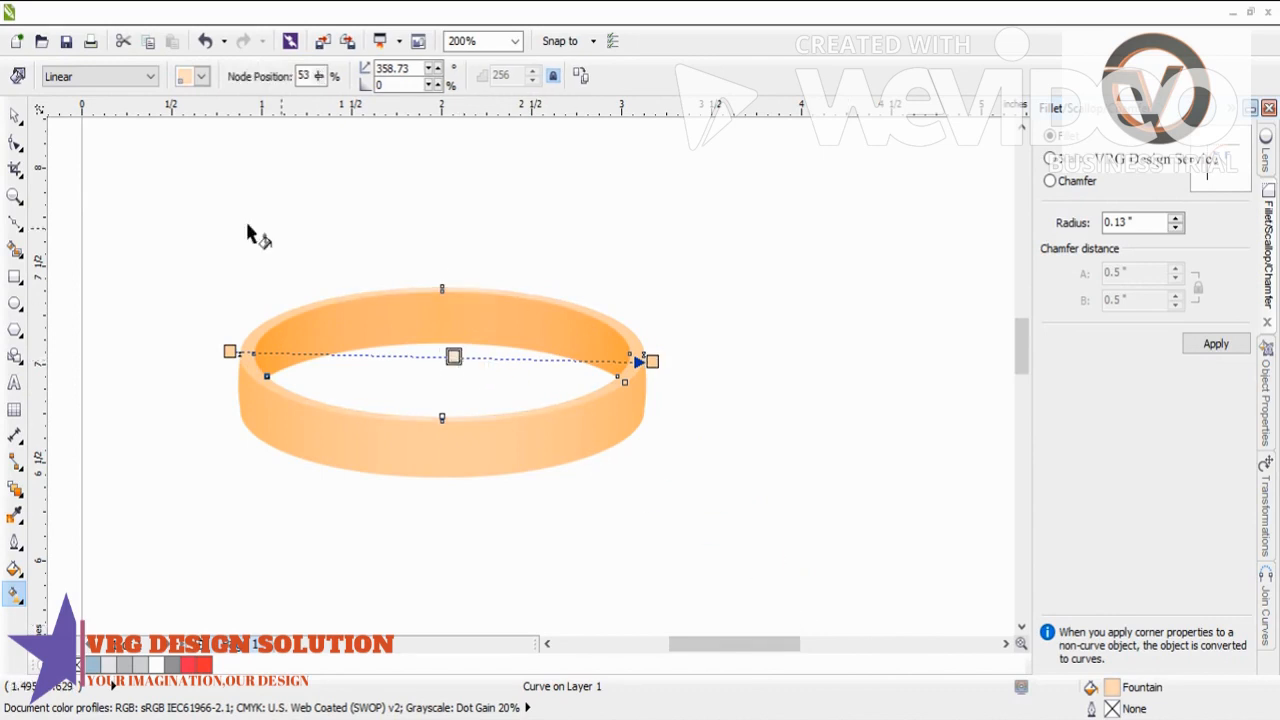
left_click(15, 115)
left_click(310, 183)
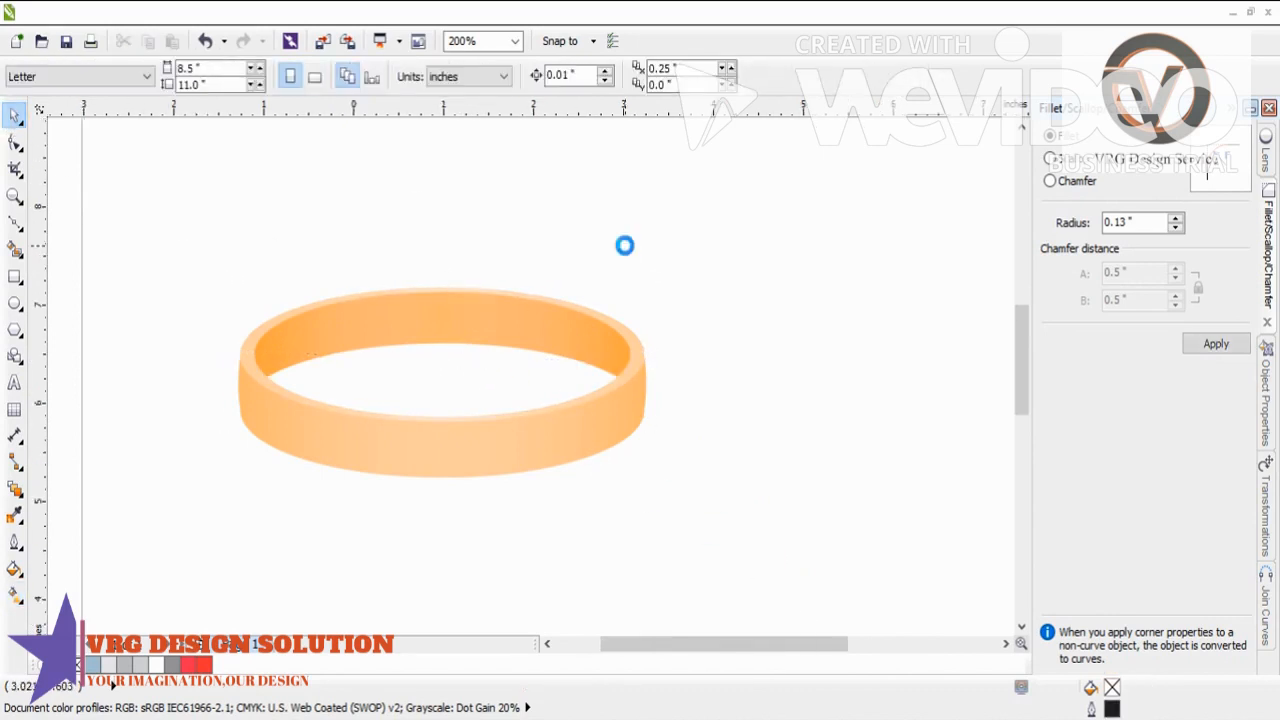
- Recolor the side band's linear fountain fill with golden yellow at both ends and pale yellow at the middle node
scroll(624, 244, "down", 1)
scroll(573, 298, "up", 1)
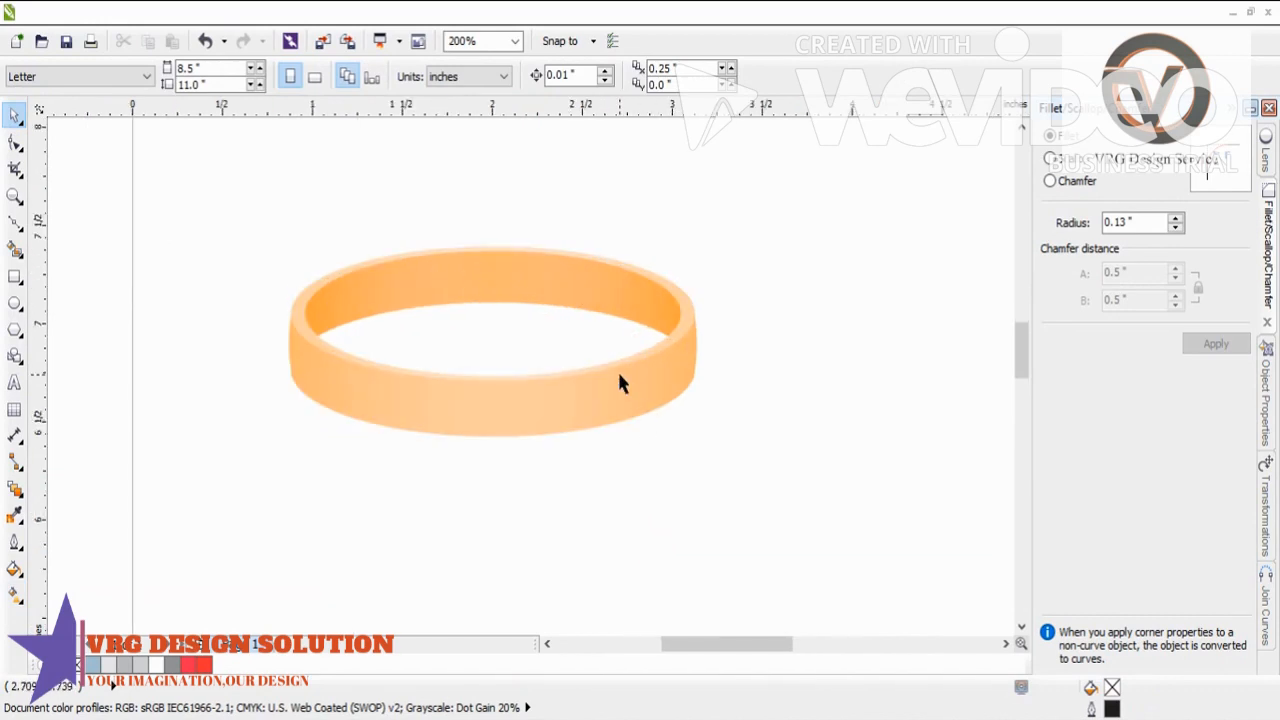
left_click(588, 405)
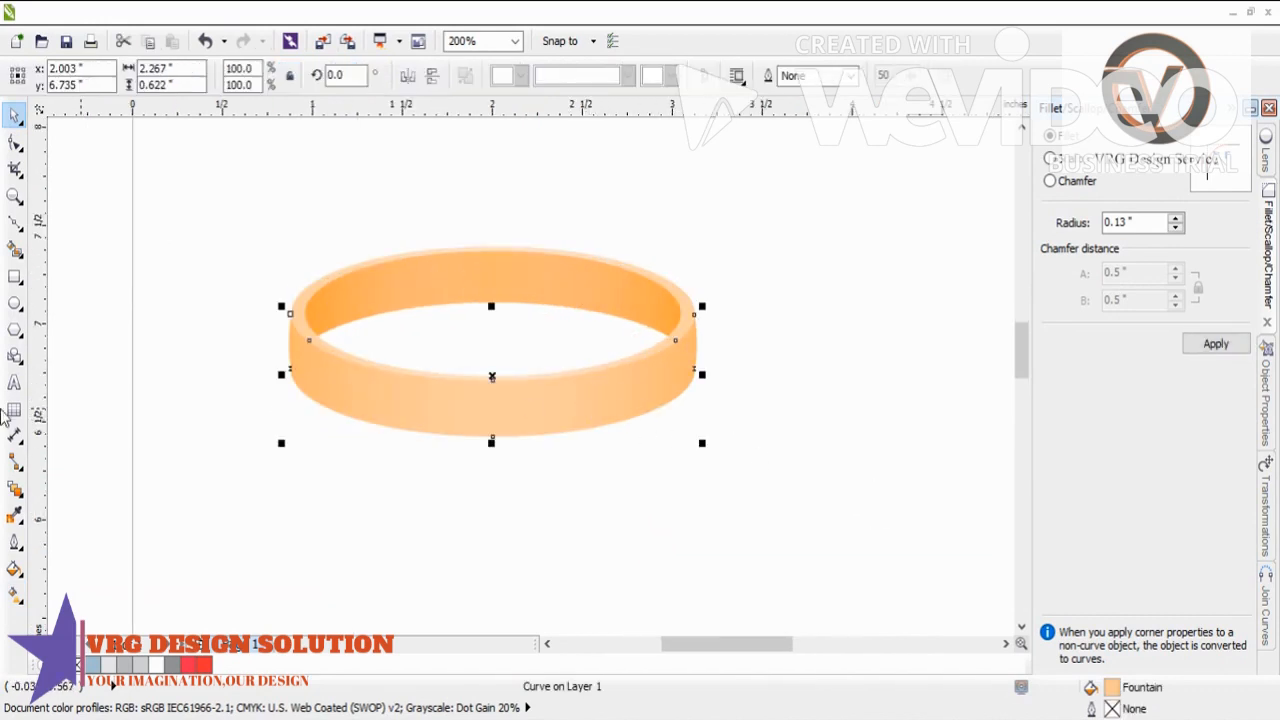
left_click(18, 594)
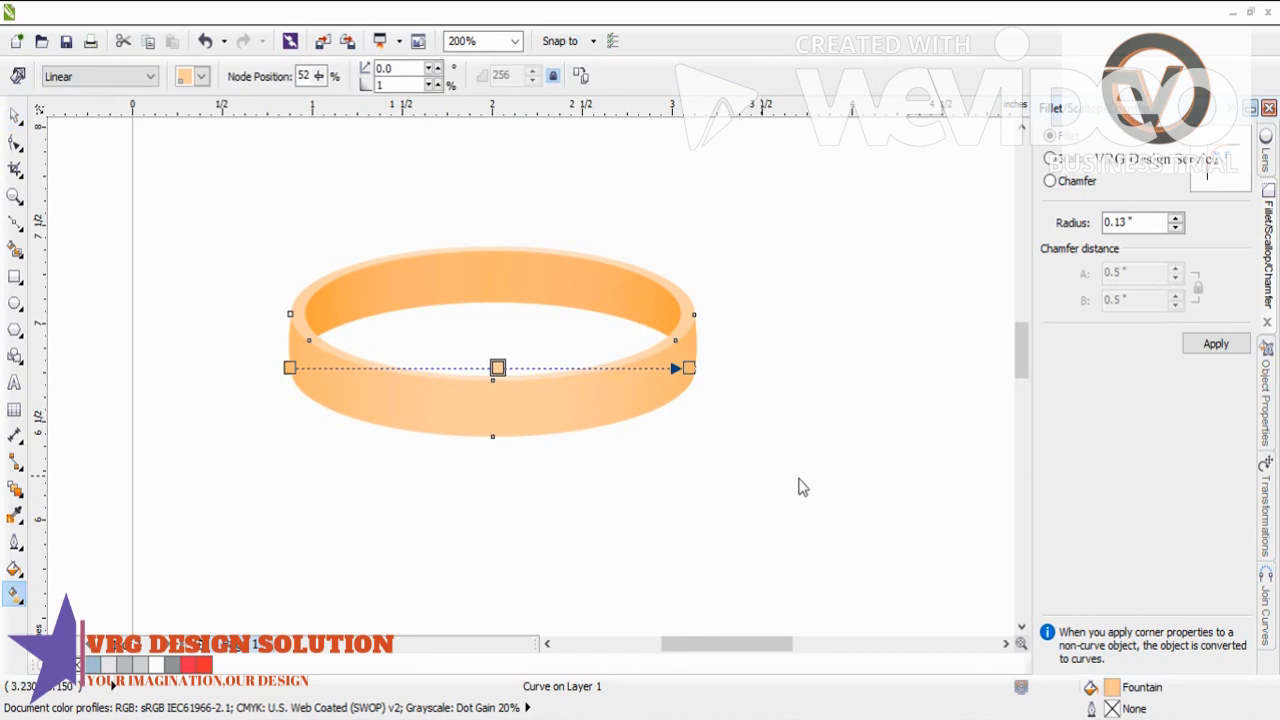
left_click_drag(716, 352, 689, 368)
left_click_drag(863, 458, 689, 368)
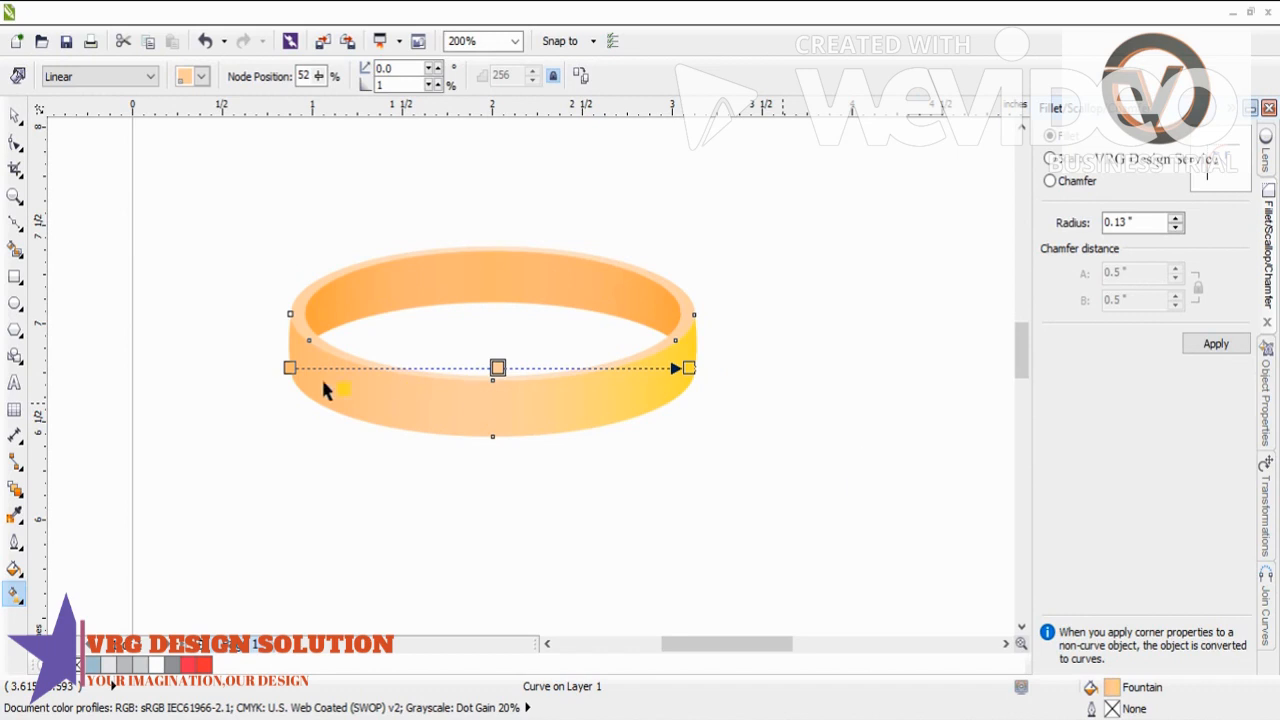
left_click_drag(293, 378, 290, 369)
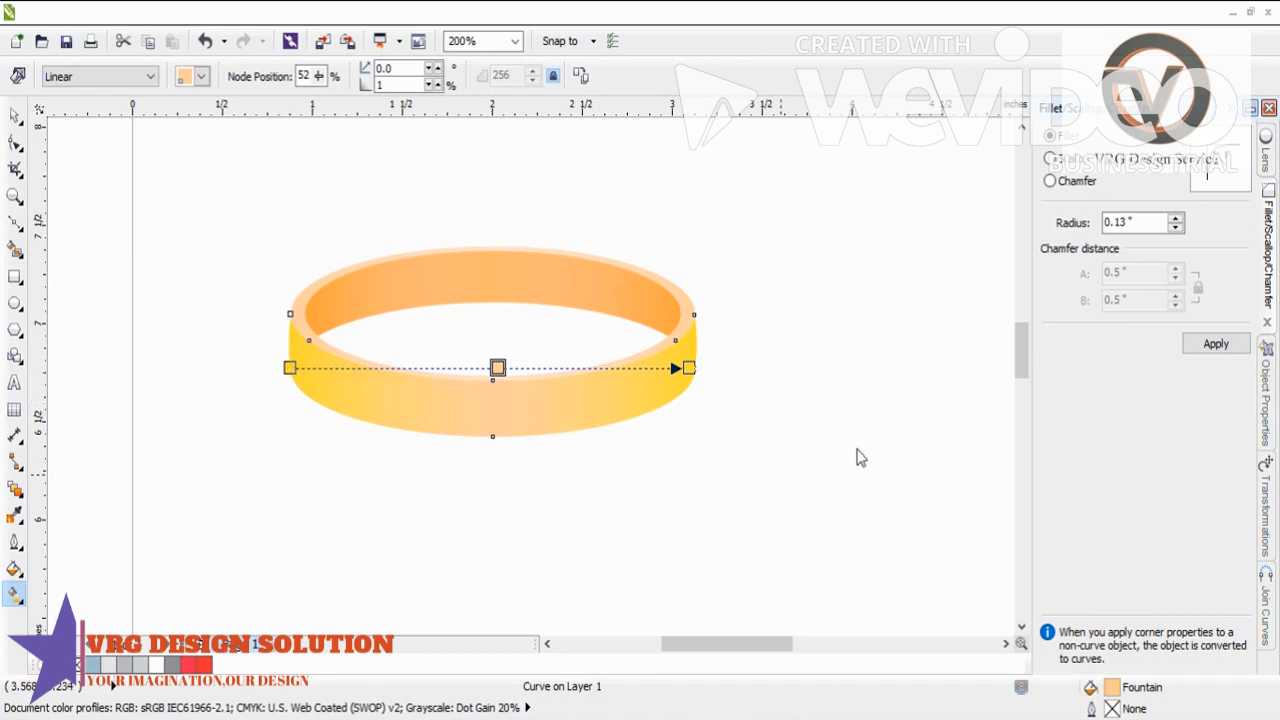
left_click_drag(503, 373, 500, 370)
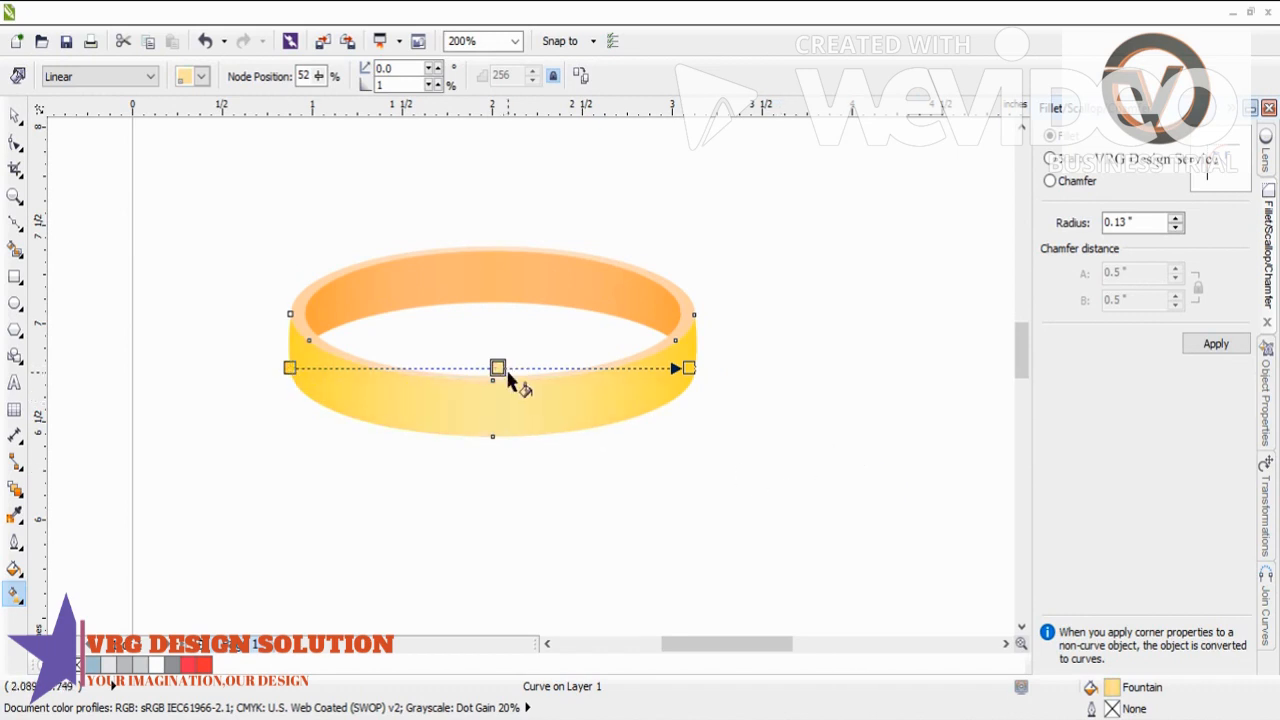
- Recolor the inner back wall's gradient with golden yellow at both ends and pale yellow at the middle node
left_click(567, 294)
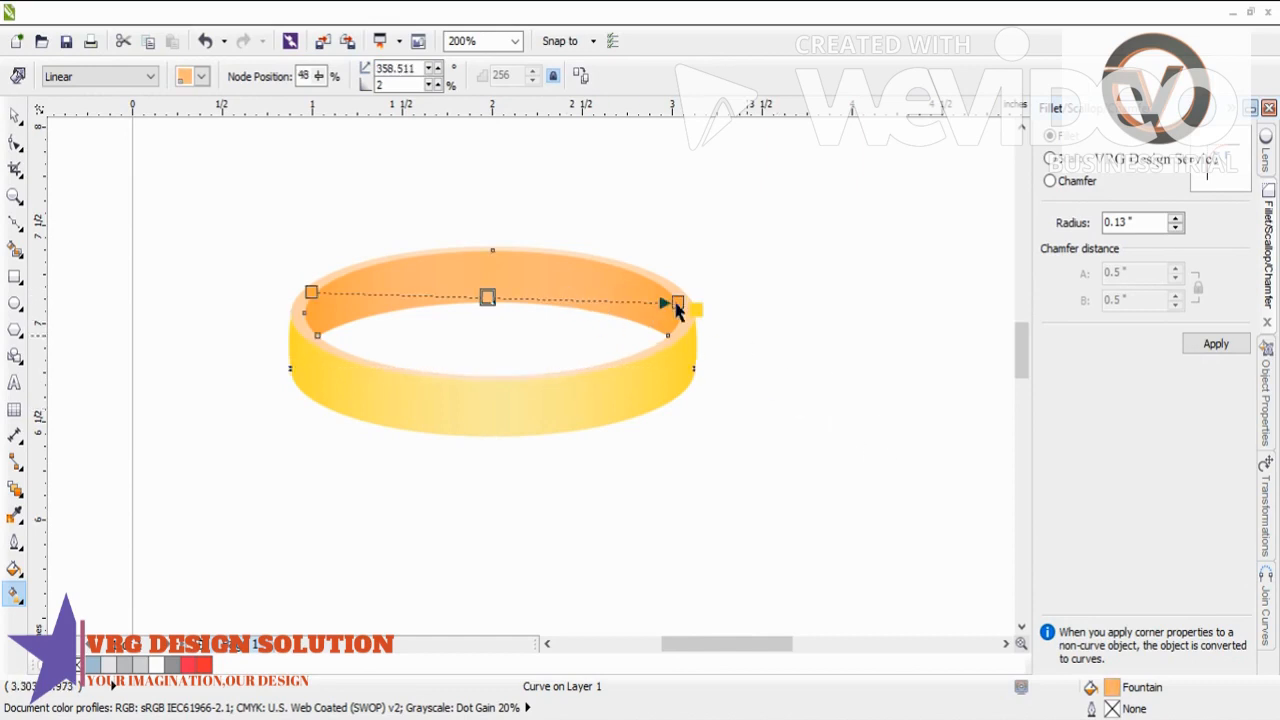
left_click_drag(677, 309, 677, 306)
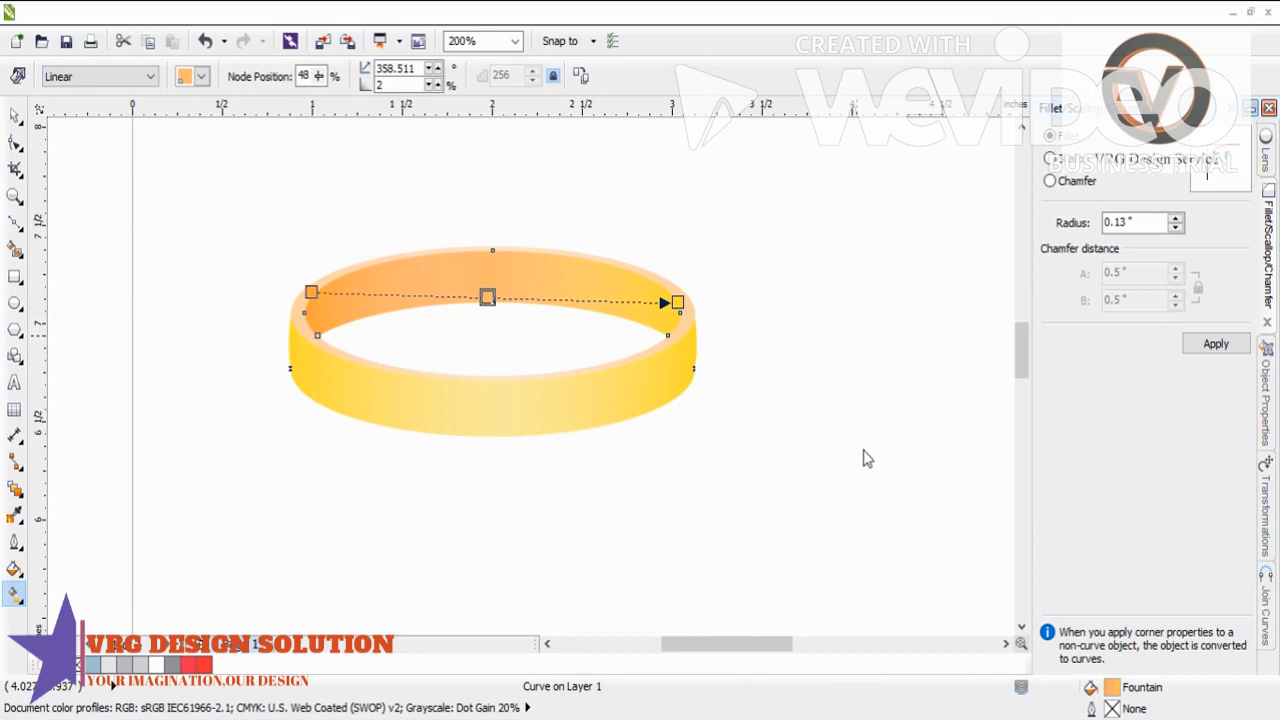
left_click_drag(313, 300, 312, 297)
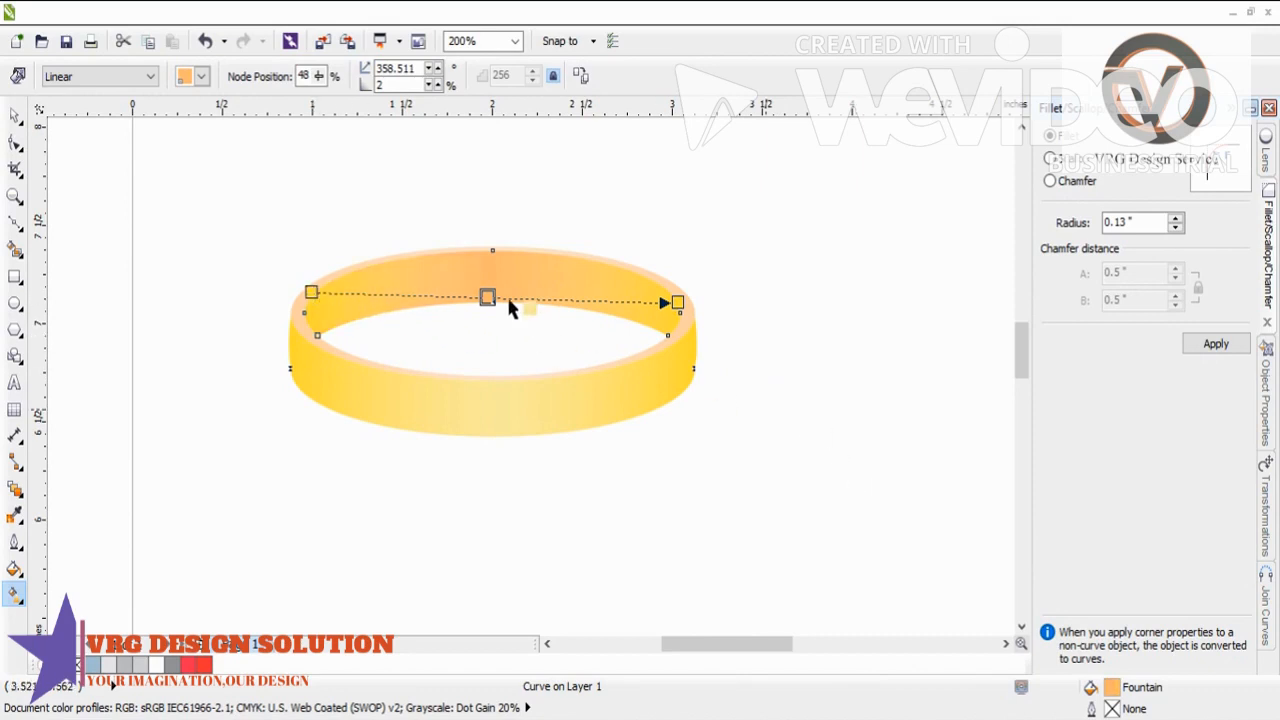
left_click_drag(517, 308, 525, 310)
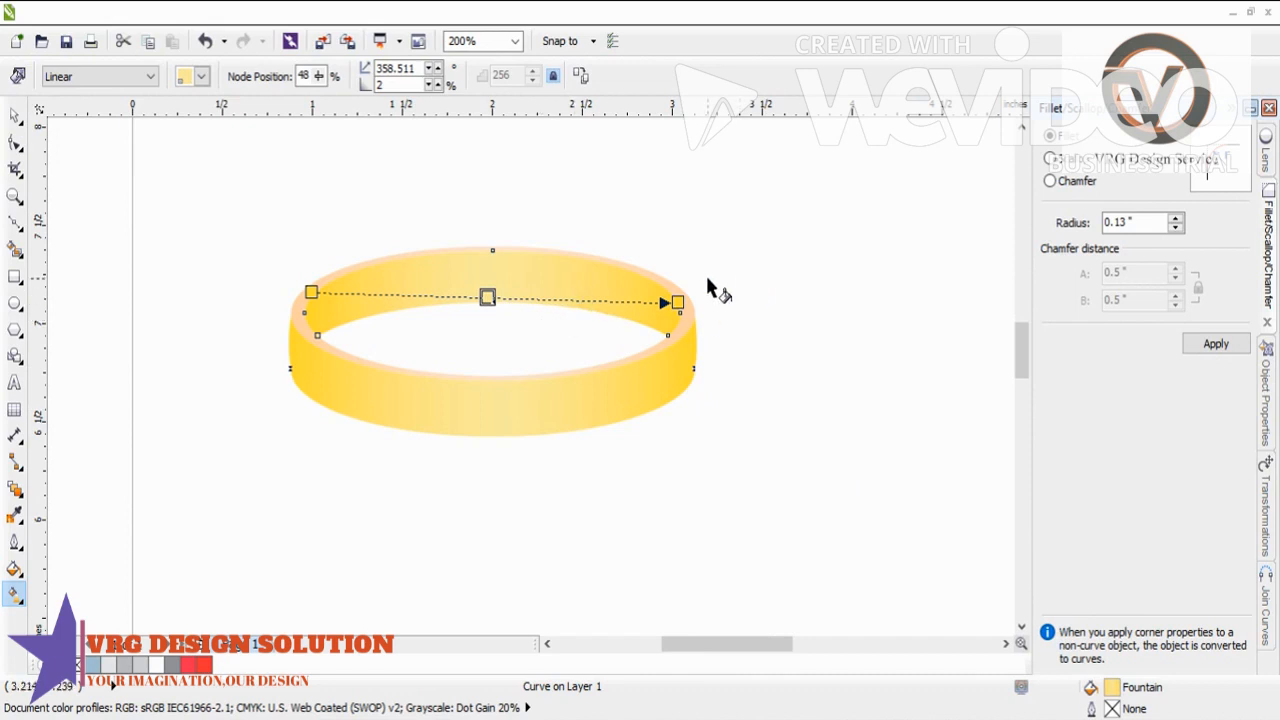
- Recolor the rim's gradient with deep golden yellow at both ends and pale cream-yellow at the middle node
left_click(666, 279)
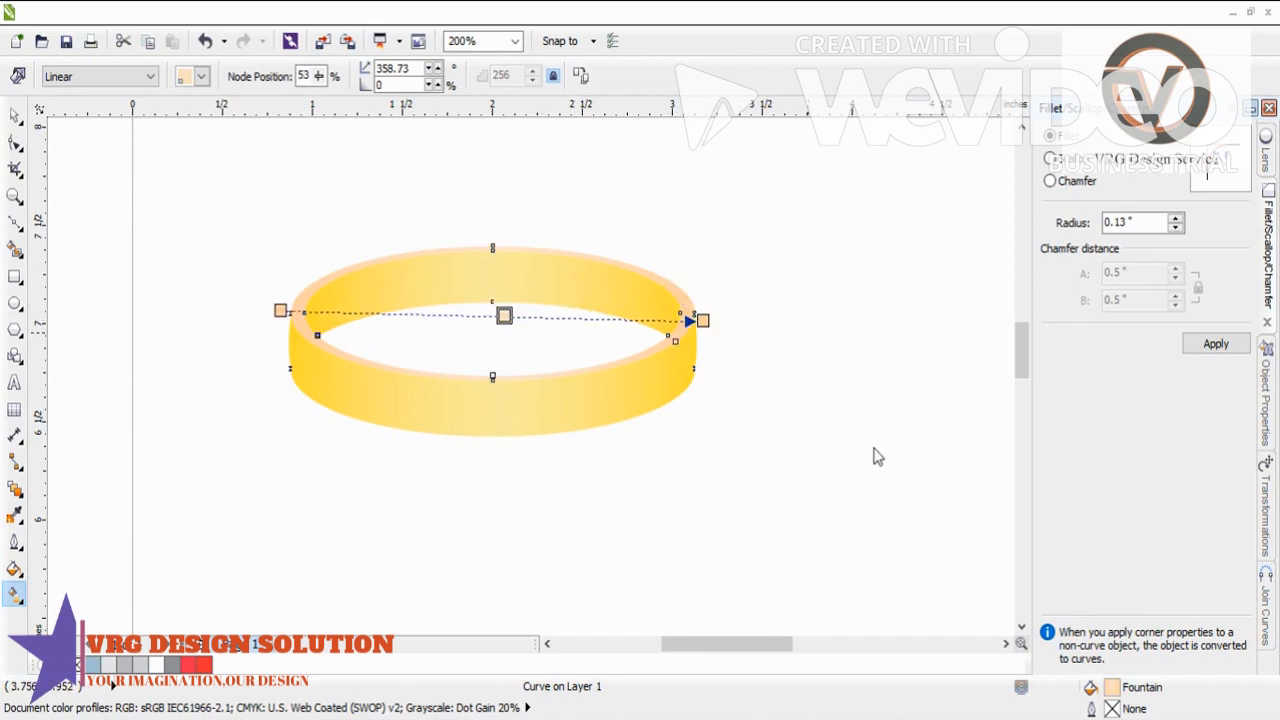
left_click_drag(878, 449, 703, 321)
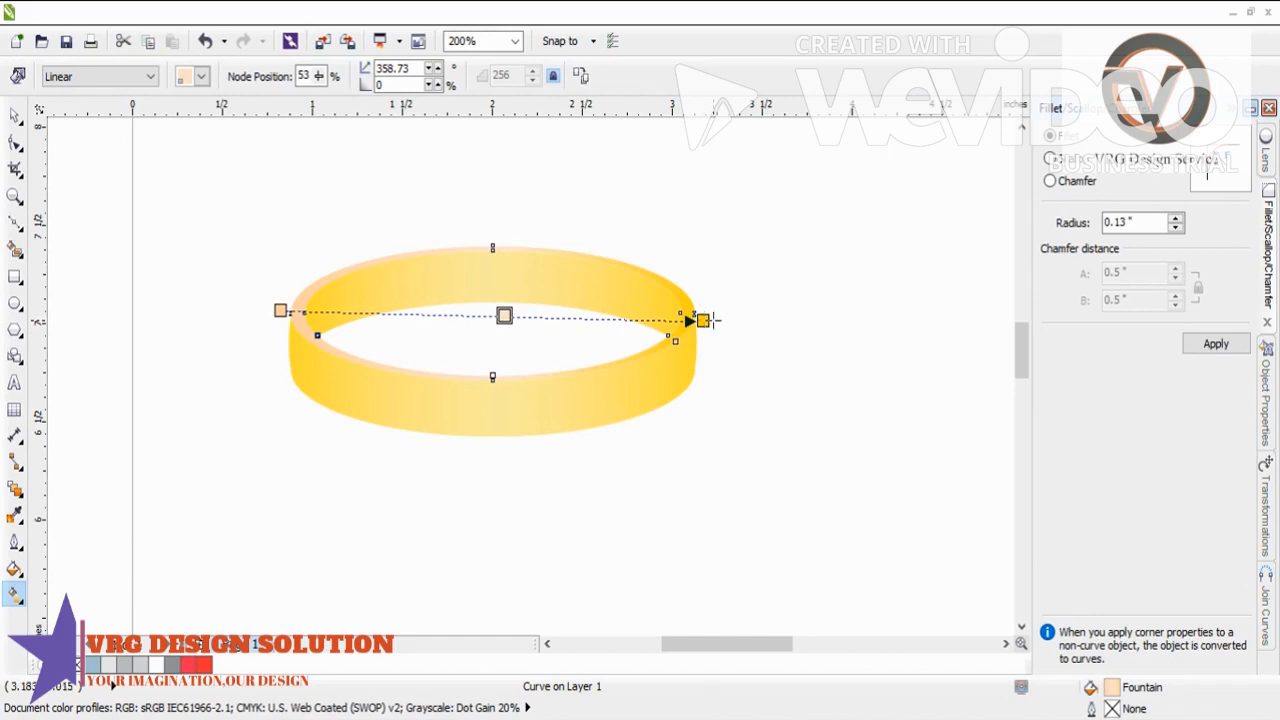
left_click_drag(884, 452, 281, 311)
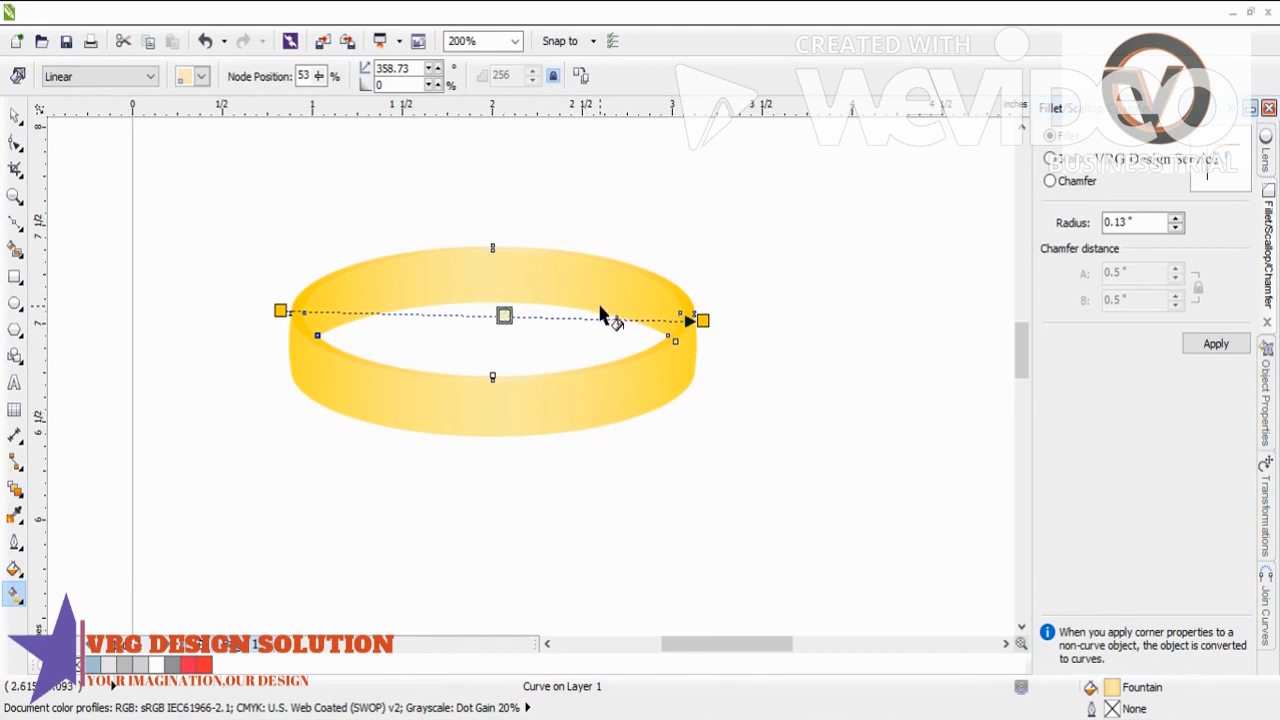
- Move the rim gradient's pale middle node to about 23% and add a matching pale node near the right end
left_click_drag(504, 315, 380, 312)
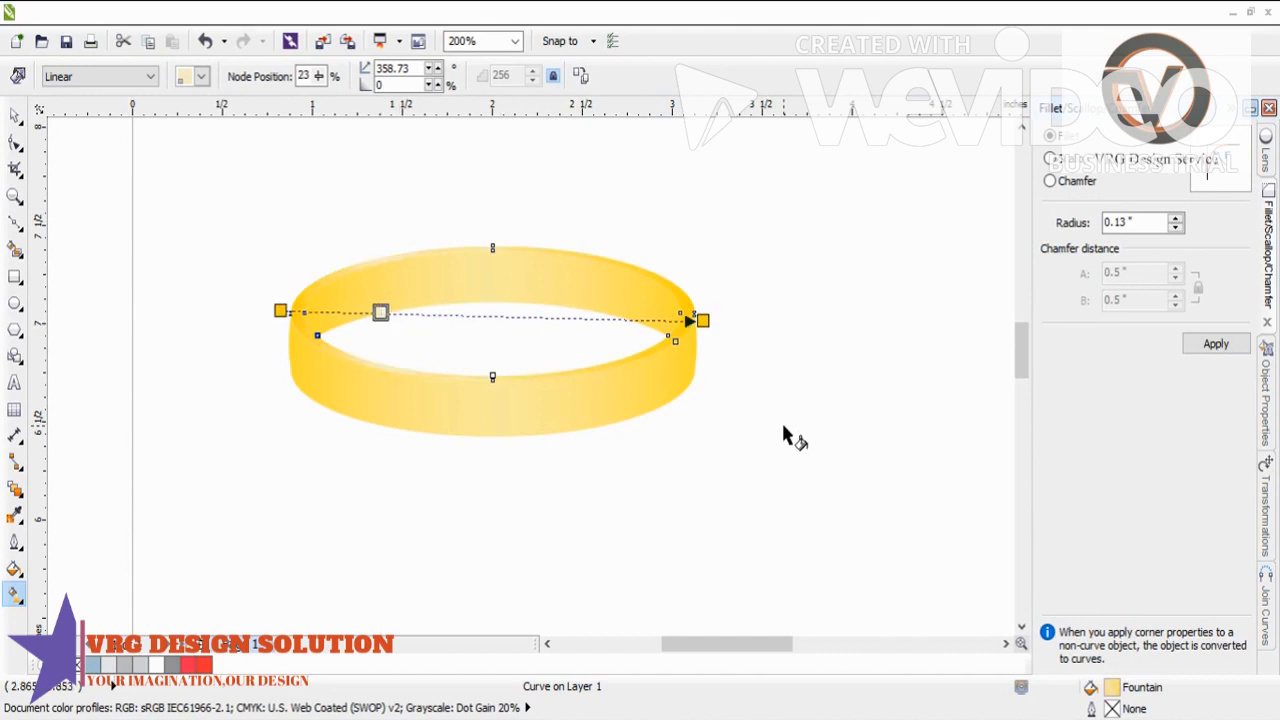
double_click(630, 318)
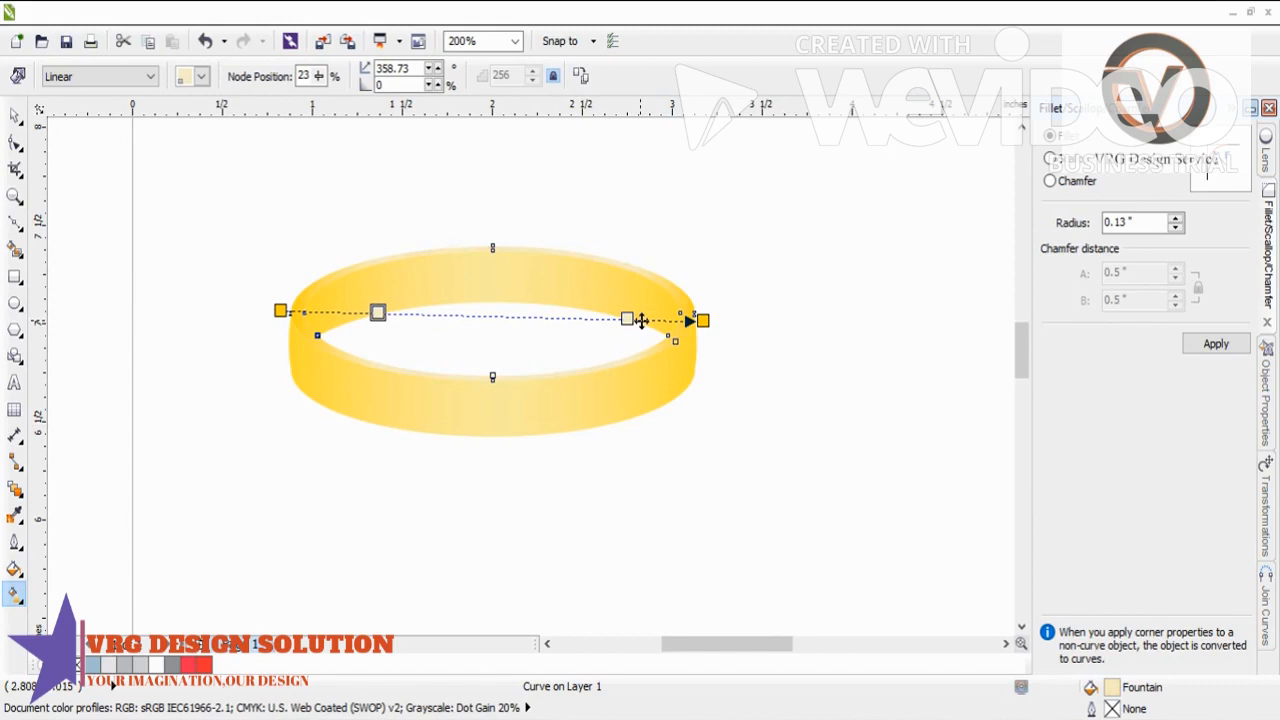
left_click(15, 114)
left_click(154, 206)
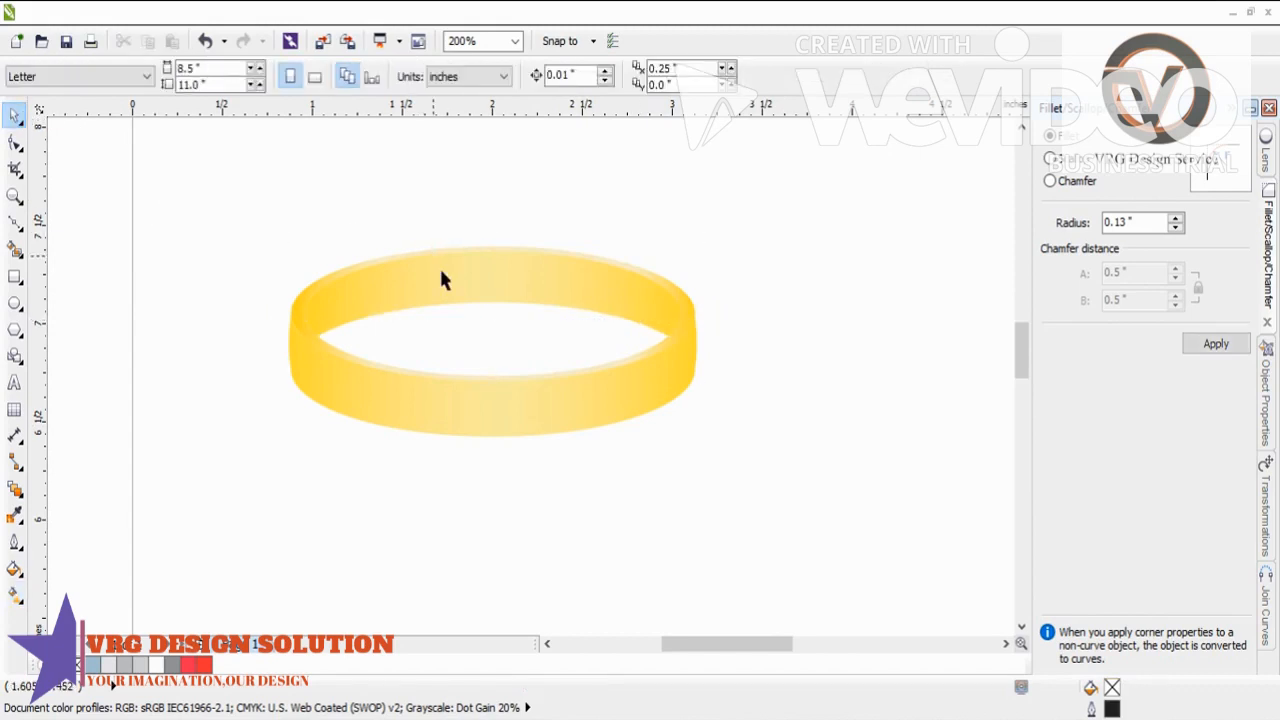
- Deepen both ends of the inner back wall's gradient to a darker amber-orange
left_click(460, 291)
left_click(15, 594)
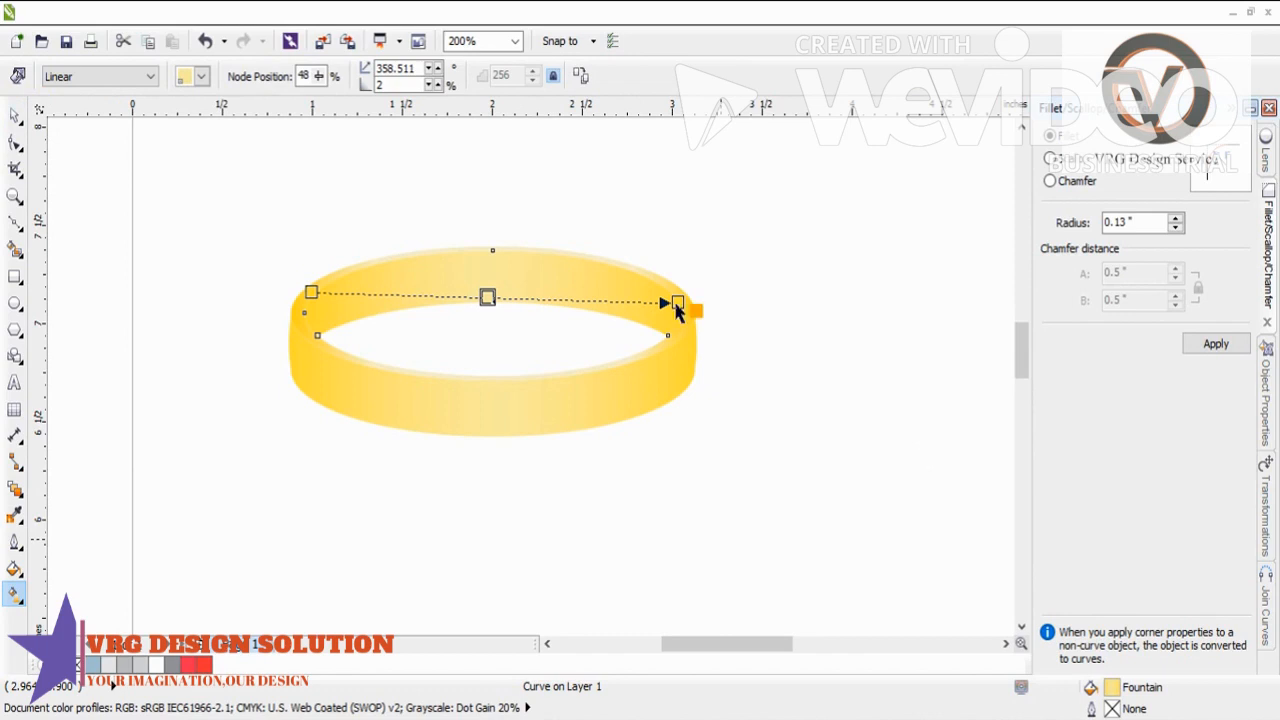
left_click_drag(676, 305, 676, 303)
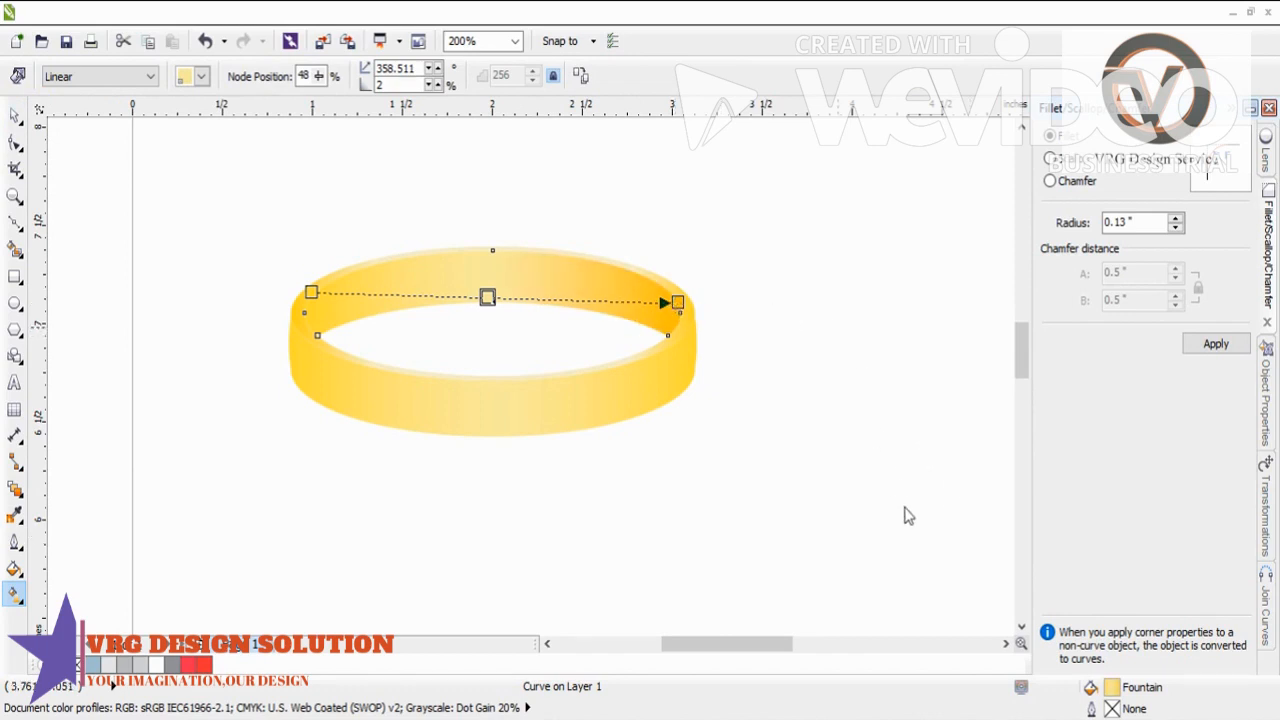
left_click_drag(884, 448, 310, 294)
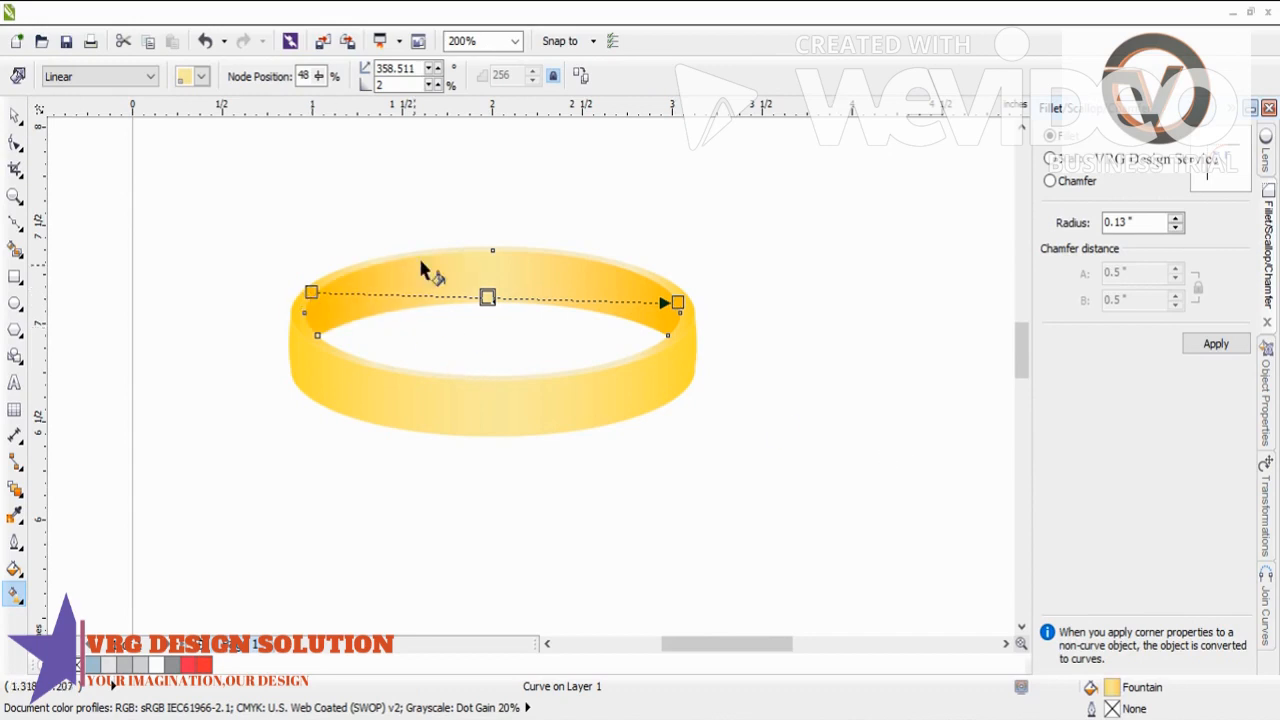
left_click(15, 115)
left_click(220, 350)
scroll(425, 229, "down", 1)
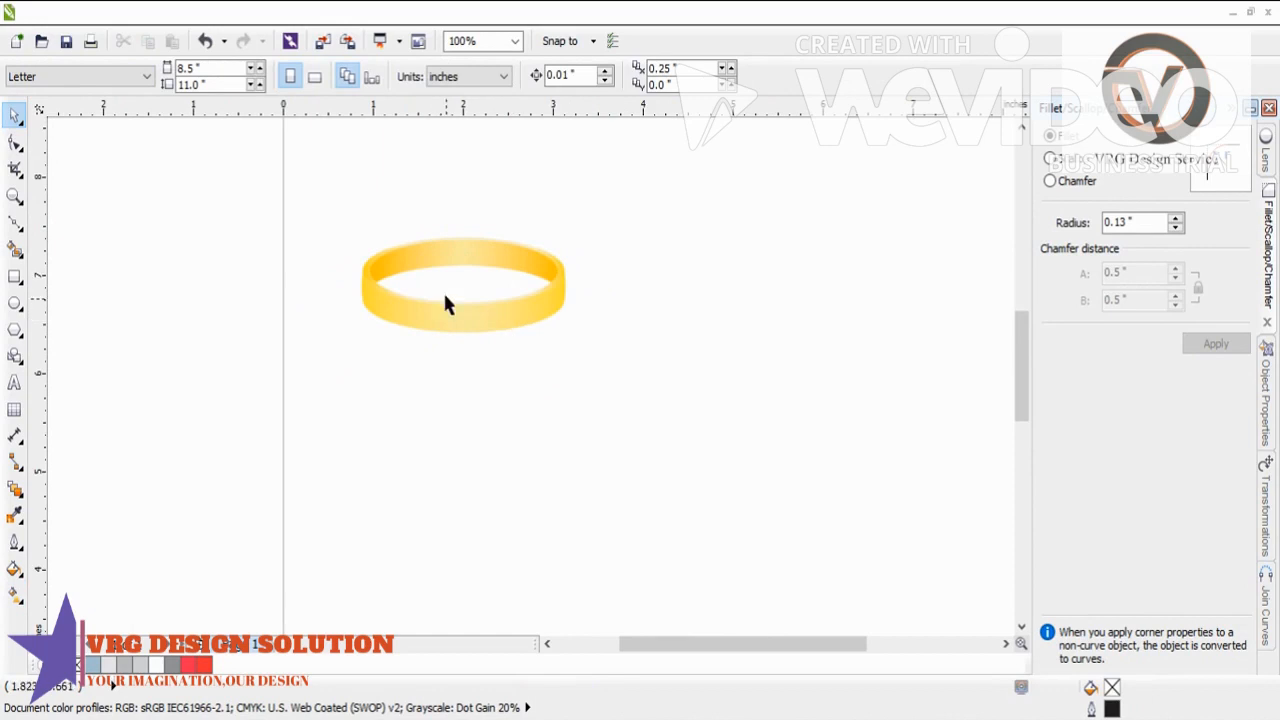
- Darken the middle node of the inner back wall's gradient to a warm golden orange
scroll(477, 218, "up", 1)
left_click(499, 273)
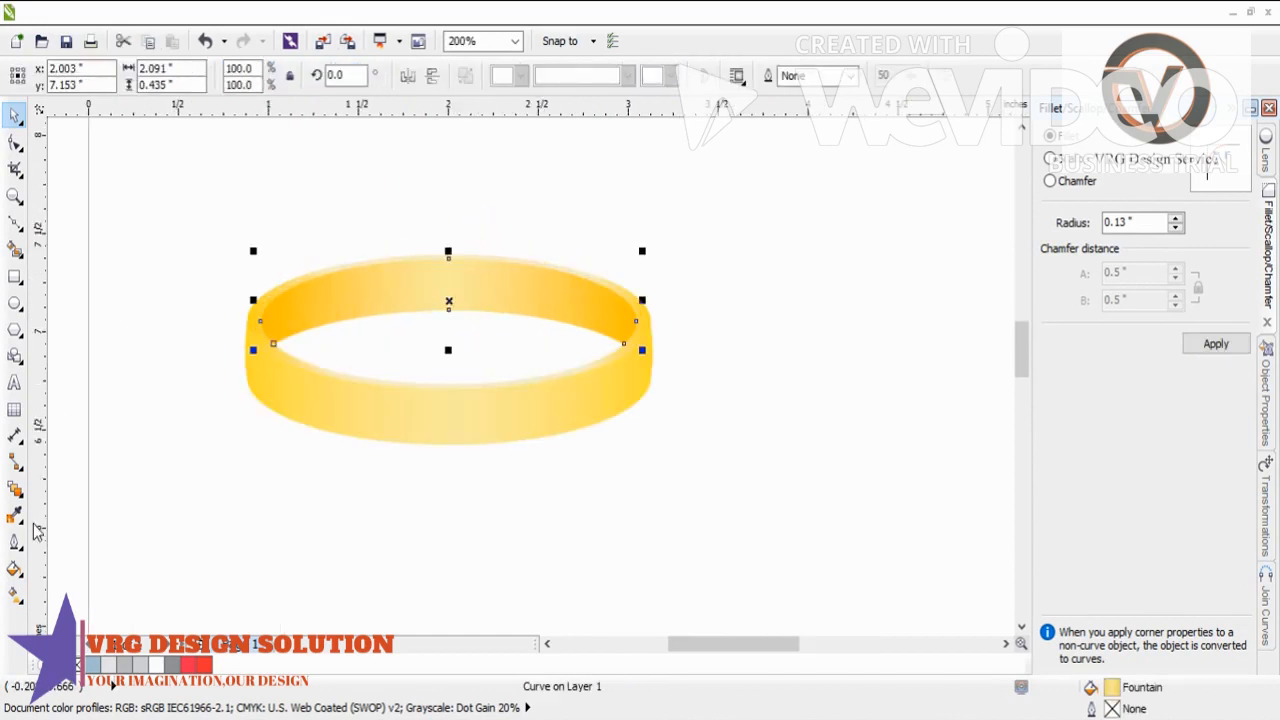
left_click(15, 594)
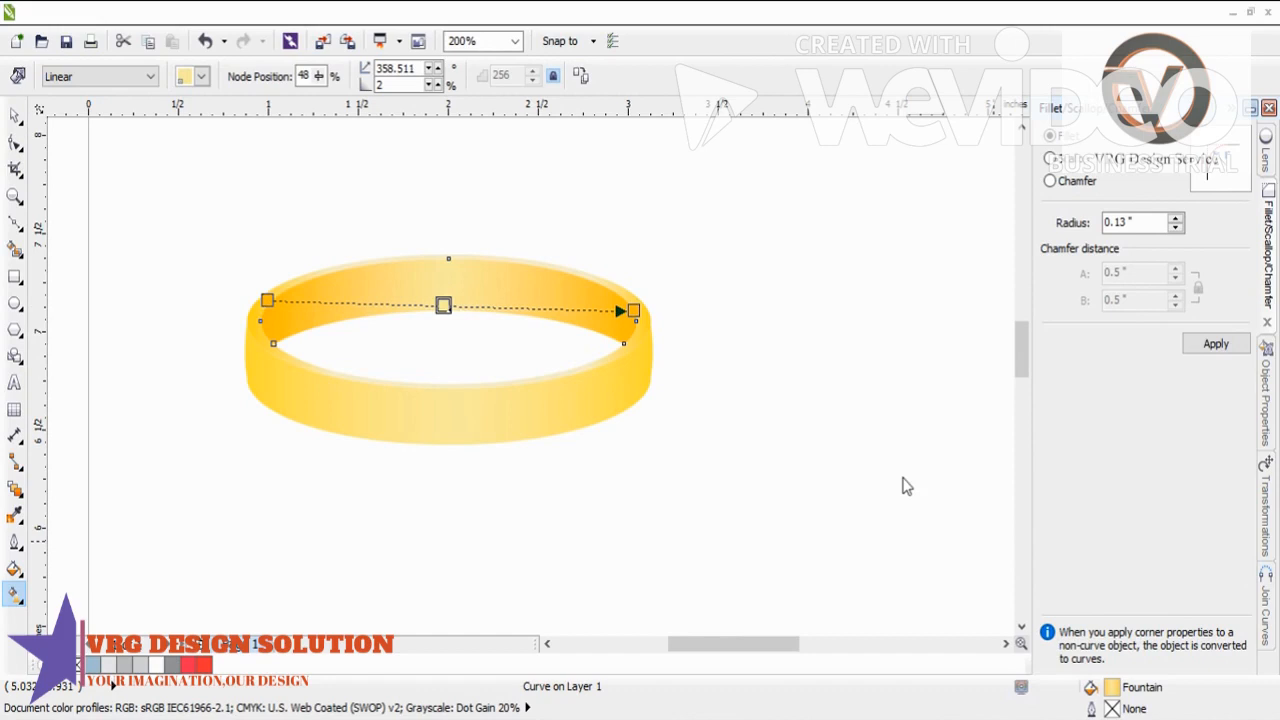
left_click_drag(450, 330, 443, 307)
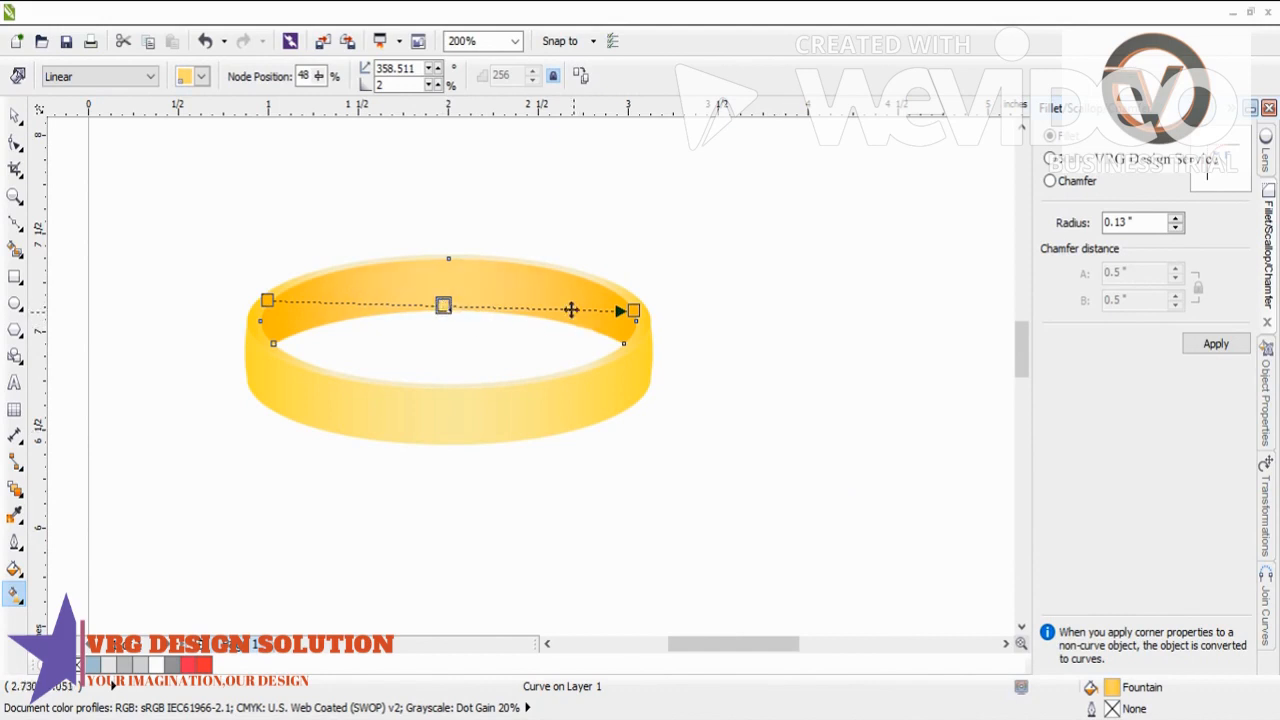
left_click(18, 118)
left_click(214, 206)
scroll(446, 194, "down", 1)
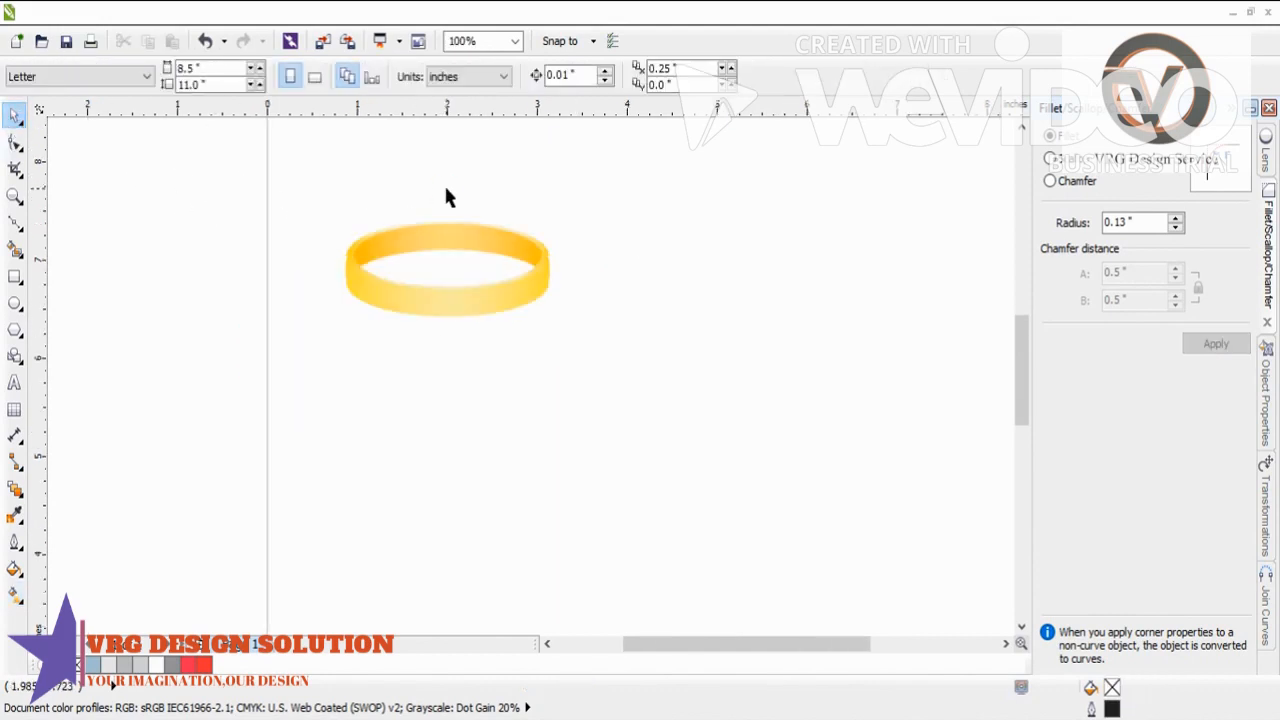
- Draw an 8-sided polygon about 0.4 inches wide and high just below the ring's left end
left_click_drag(238, 173, 666, 343)
scroll(475, 314, "up", 1)
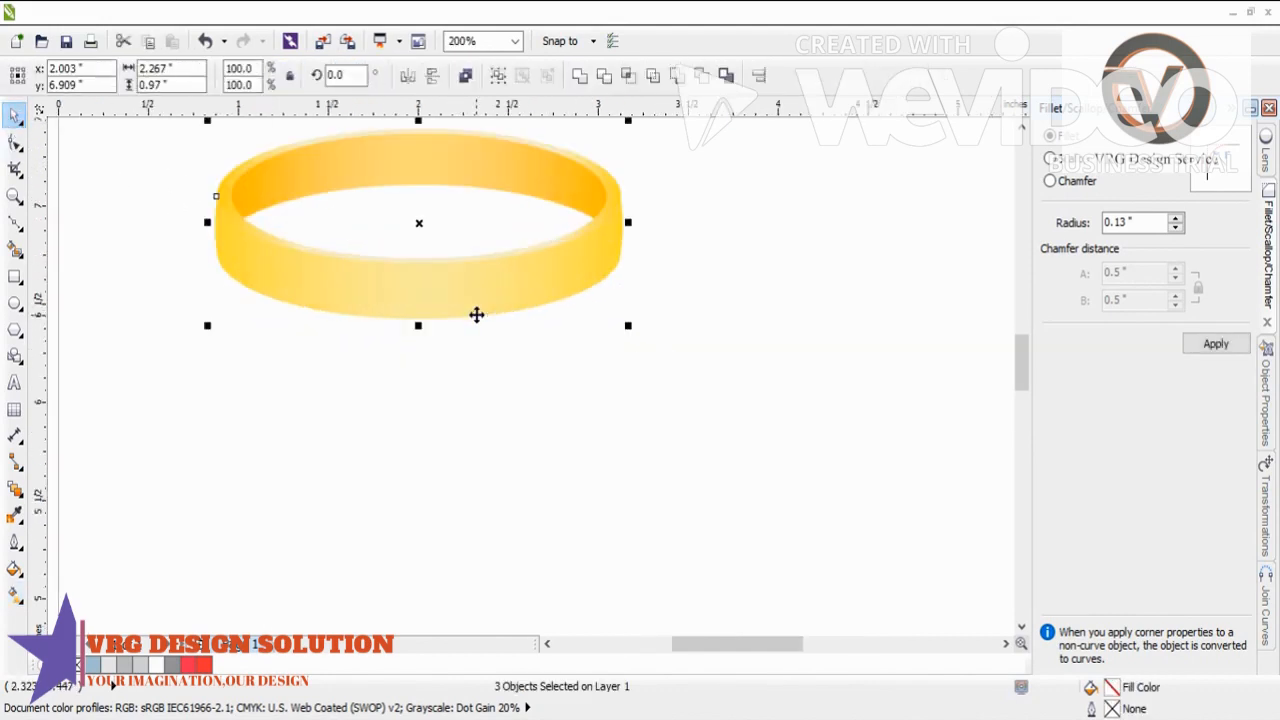
left_click(383, 396)
left_click(14, 328)
left_click_drag(183, 338, 258, 430)
left_click(507, 72)
left_click(507, 72)
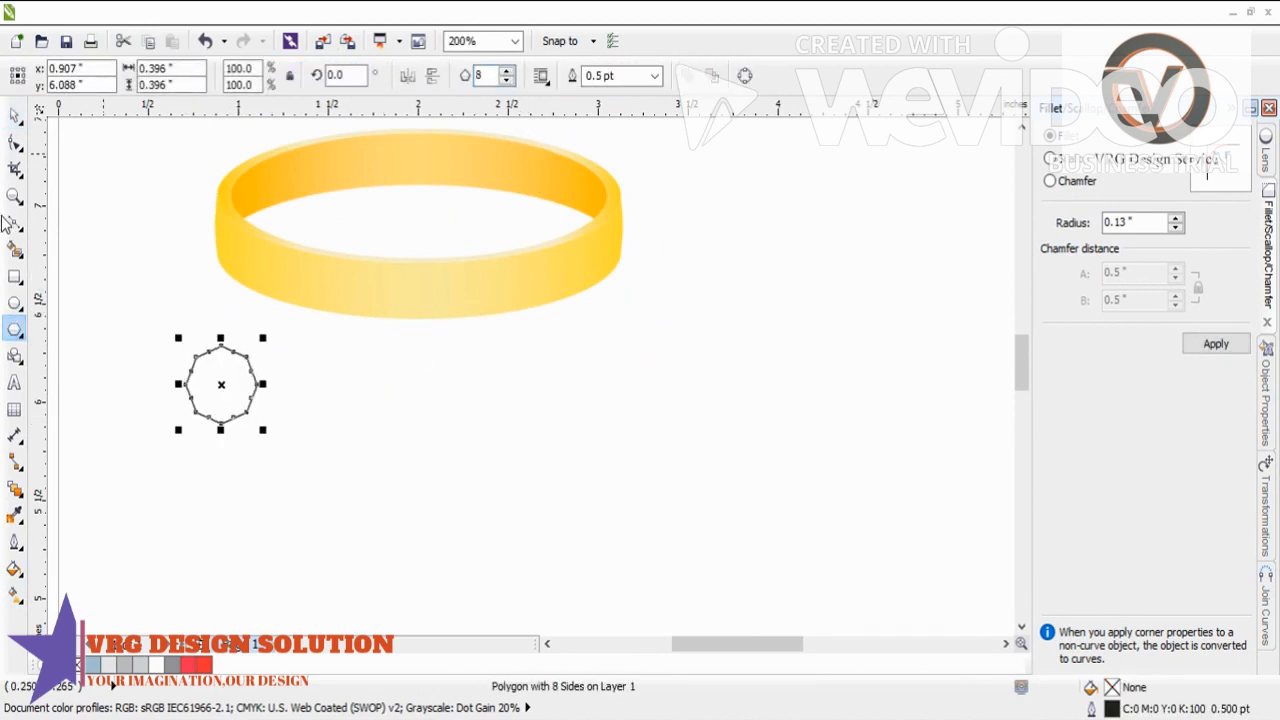
scroll(211, 379, "up", 1)
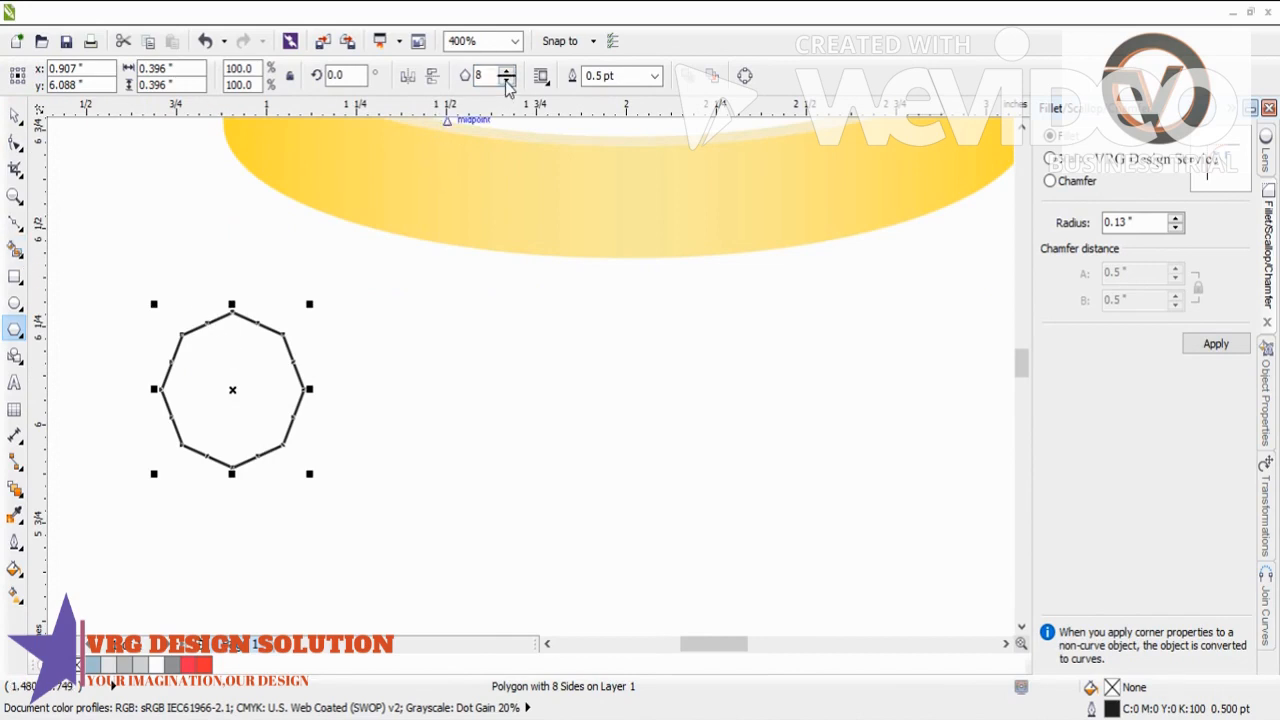
- Draw a closed square inside the octagon with Freehand lines joining its upper-left, upper-right, lower-right and lower-left vertices
left_click(15, 224)
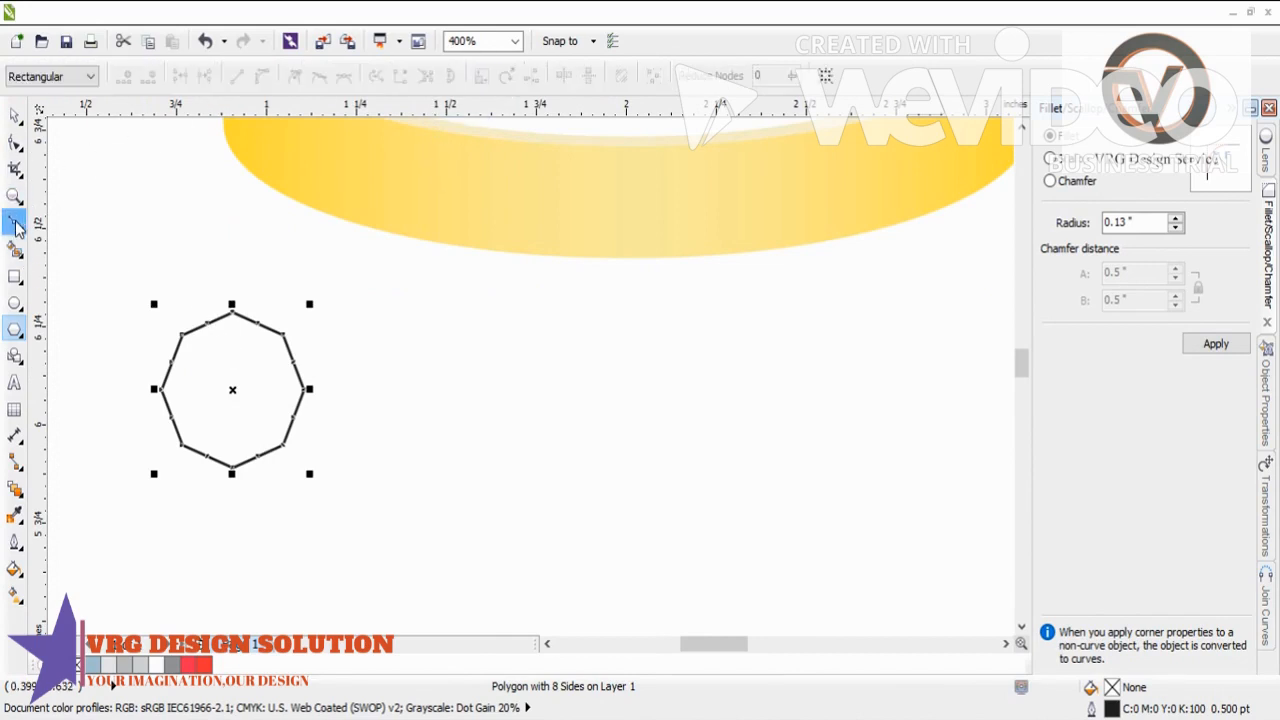
key("F5")
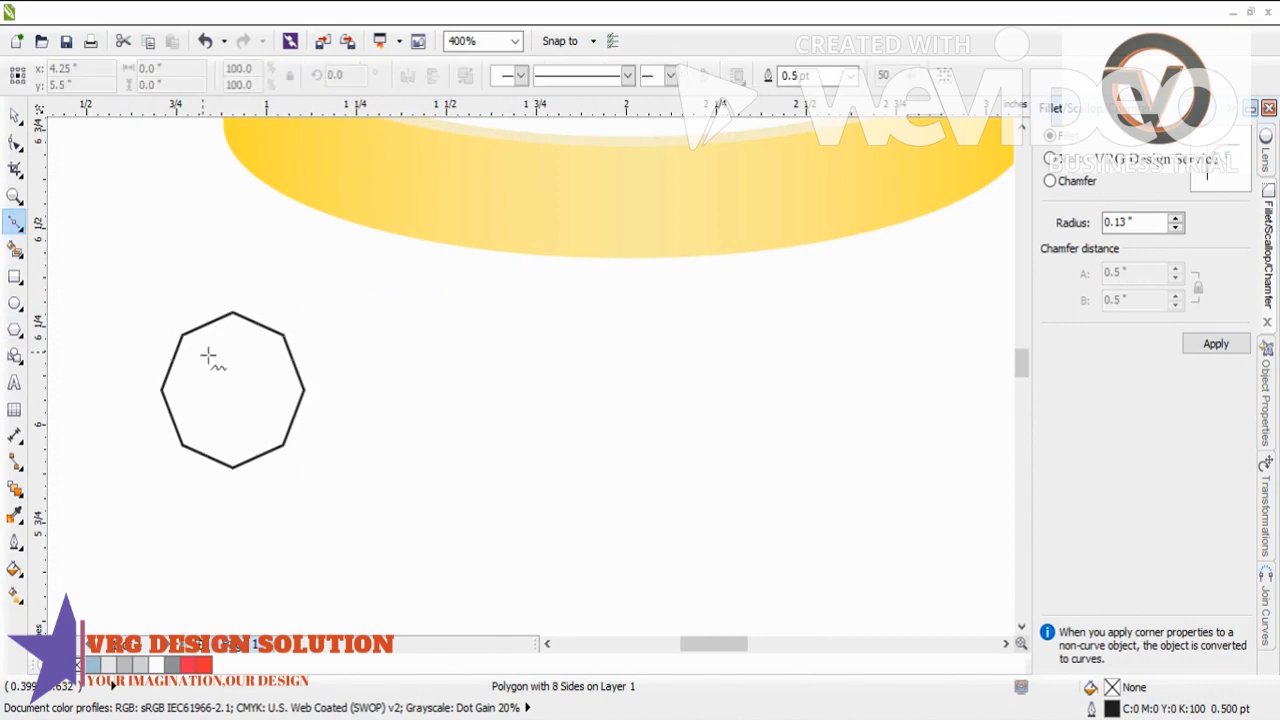
scroll(211, 343, "up", 1)
left_click(143, 332)
left_click(222, 334)
key("ctrl+z")
left_click(152, 329)
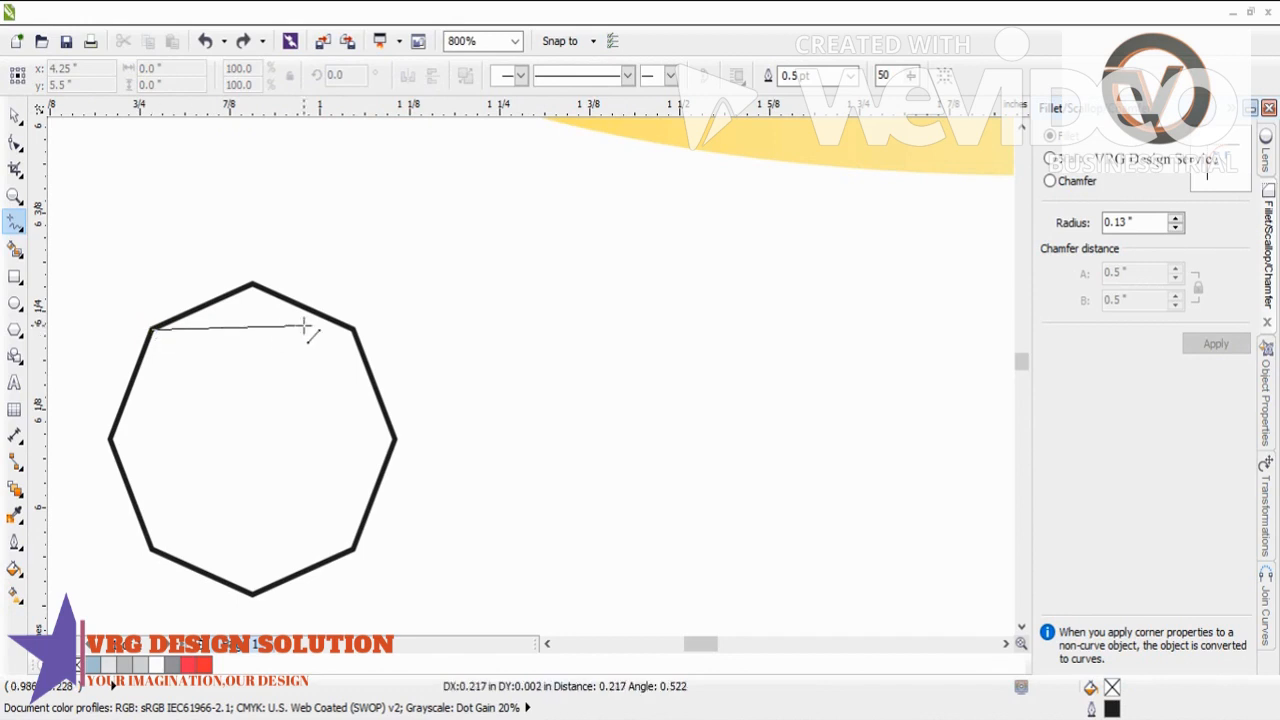
left_click(352, 328)
left_click(352, 328)
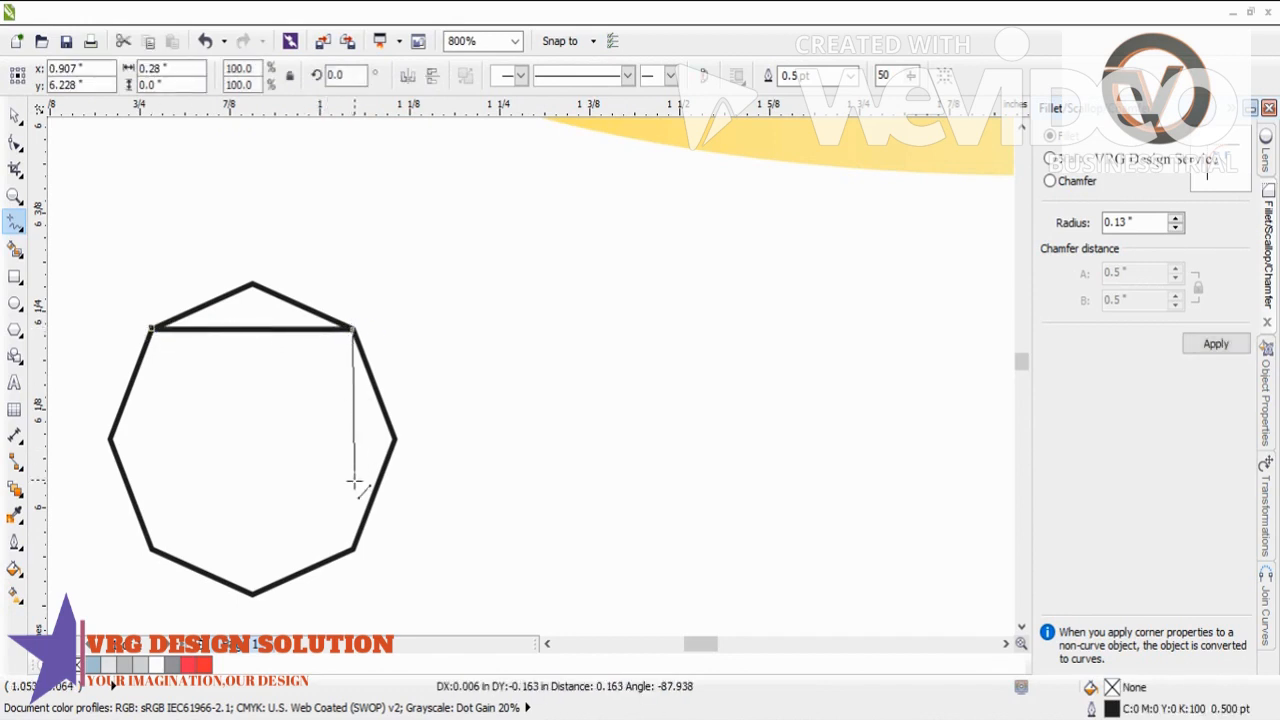
left_click(352, 548)
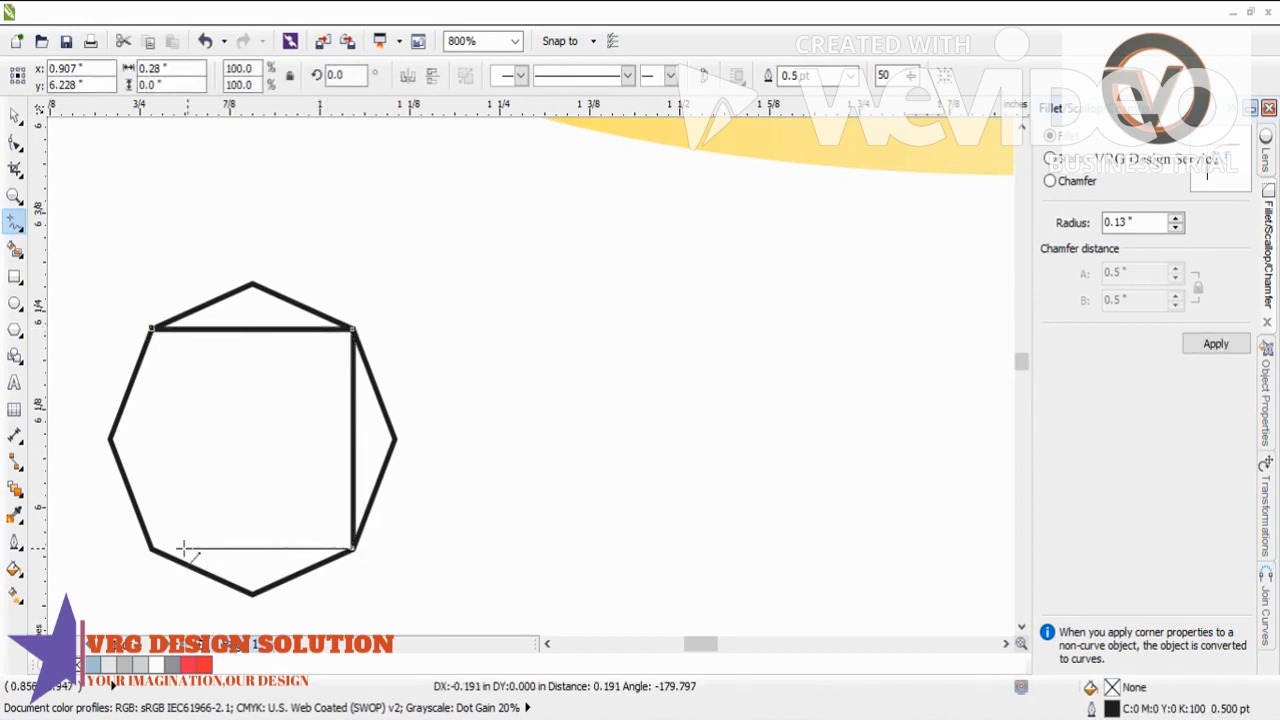
left_click(152, 549)
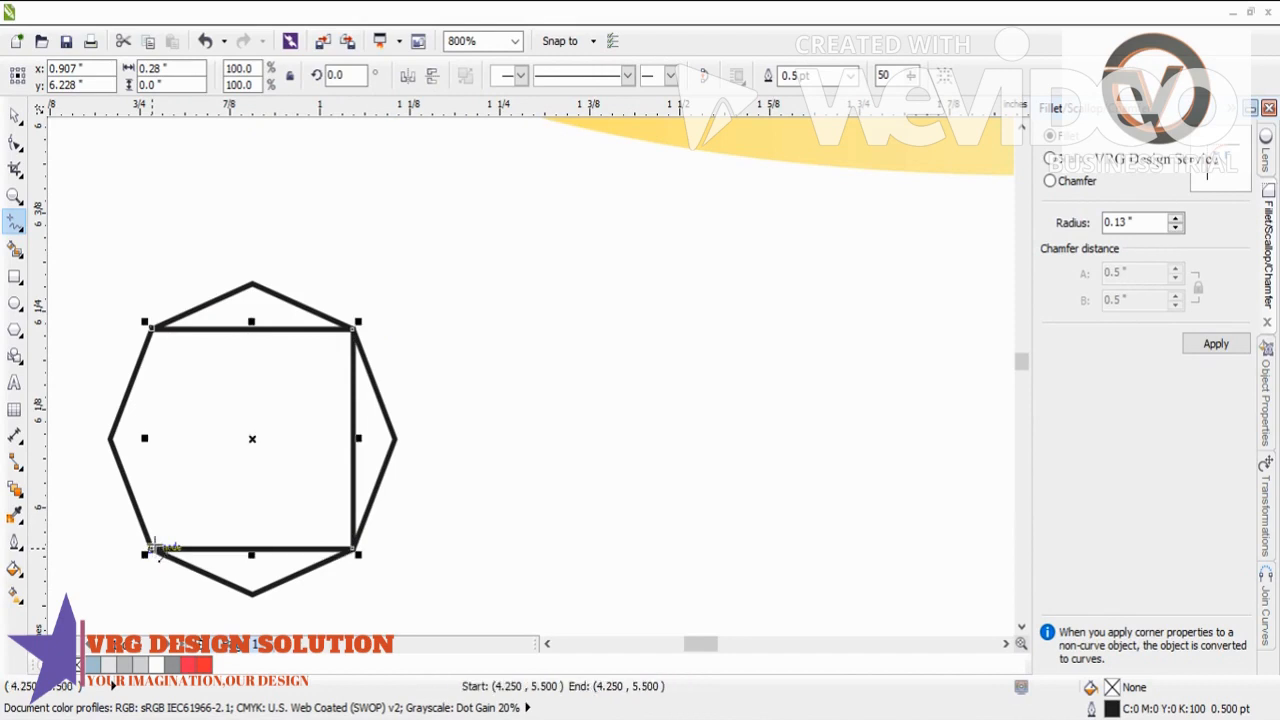
left_click(152, 329)
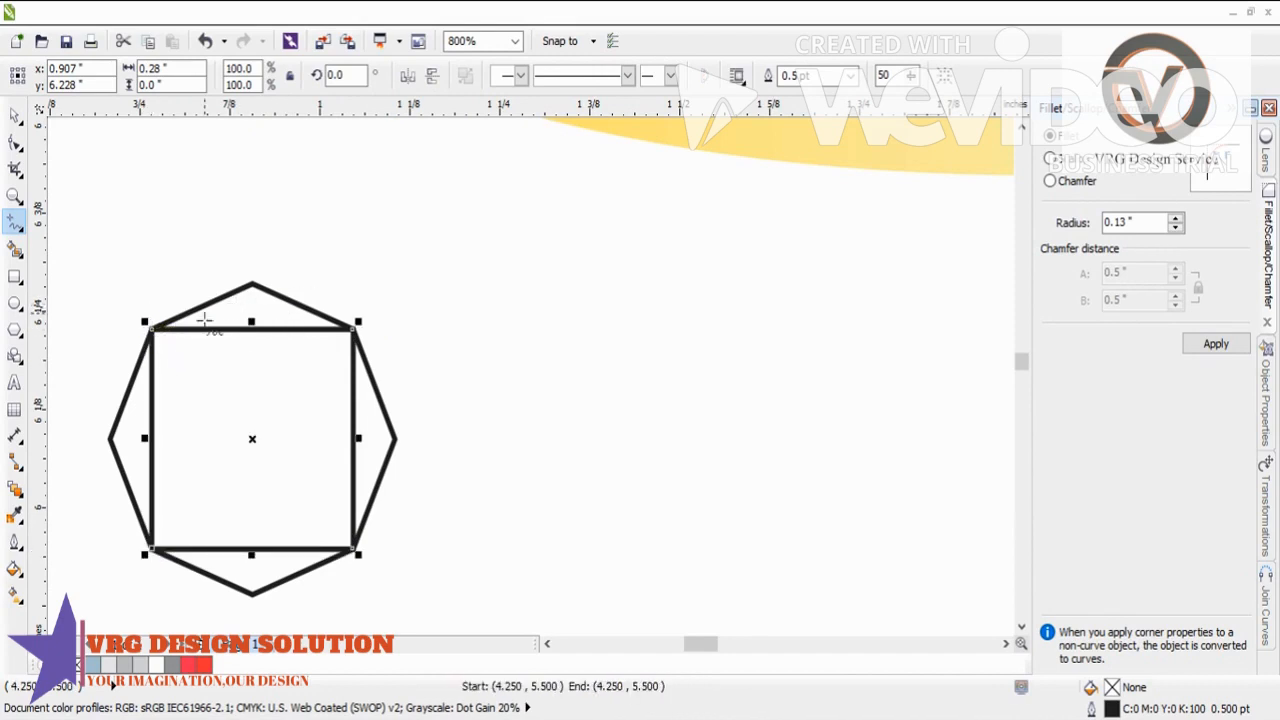
- Draw a closed diamond inside the octagon with Freehand lines joining its leftmost, topmost, rightmost and bottommost vertices
left_click(109, 438)
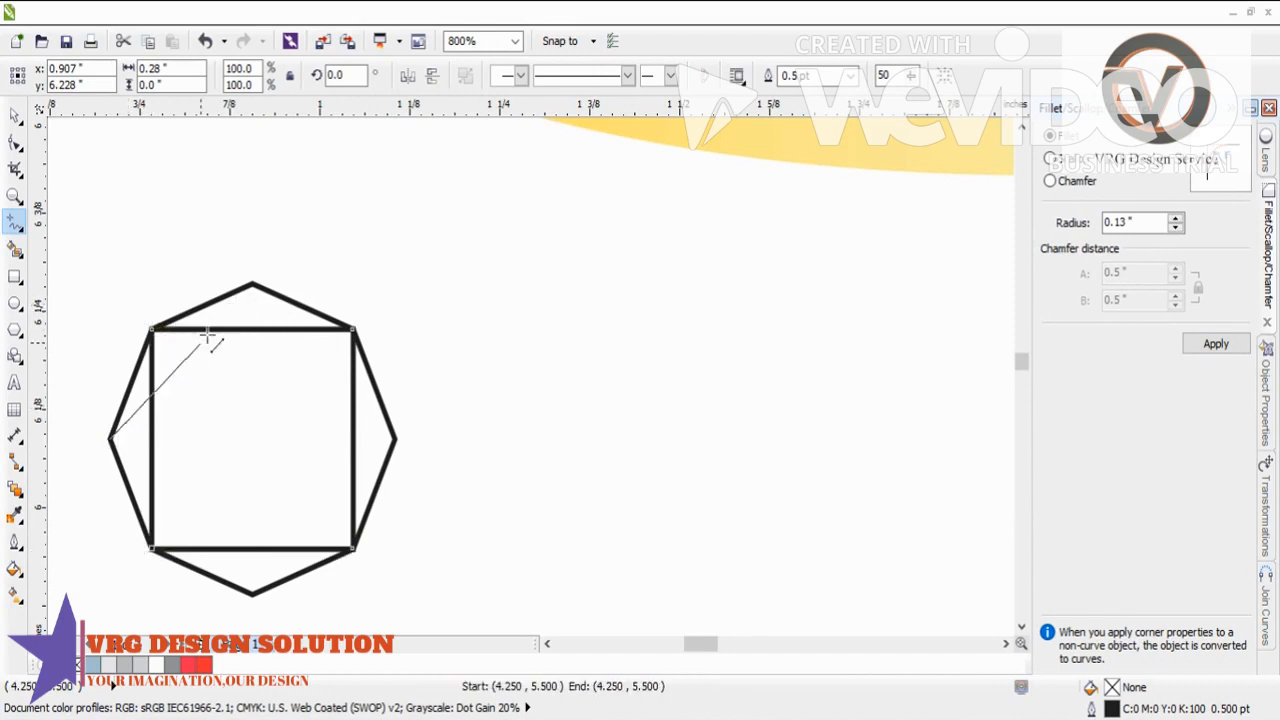
left_click(252, 284)
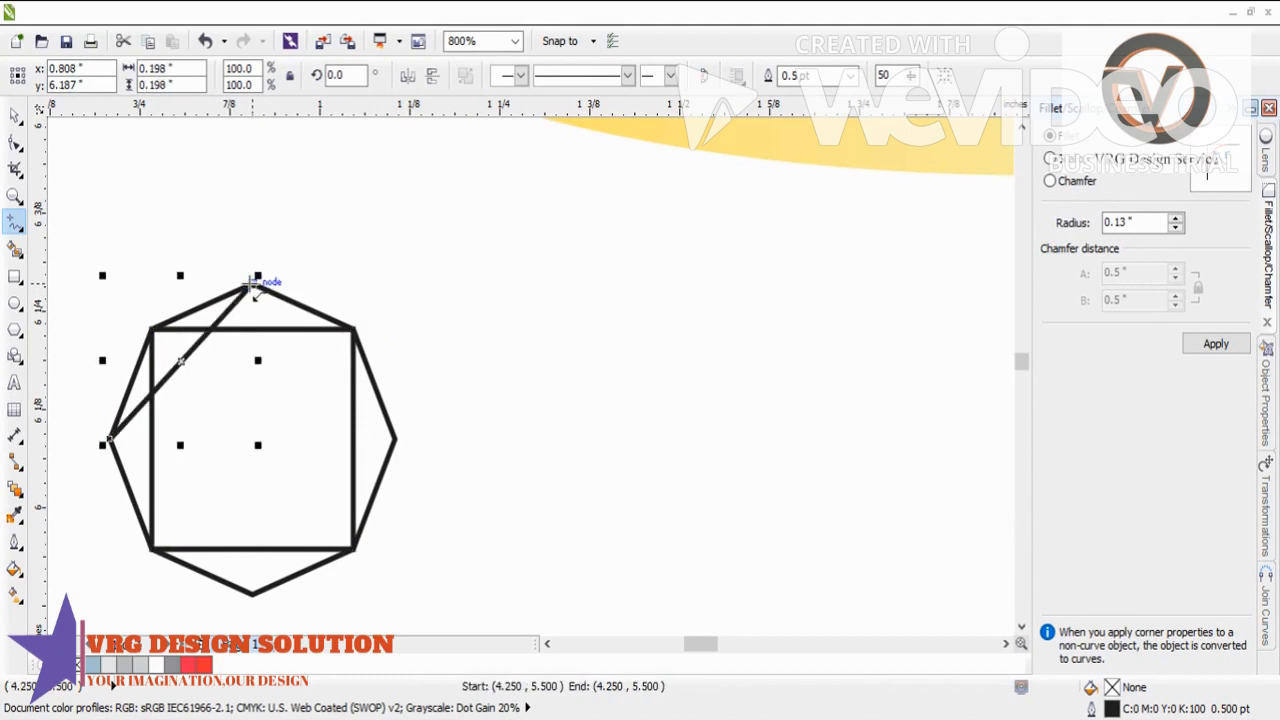
left_click(394, 438)
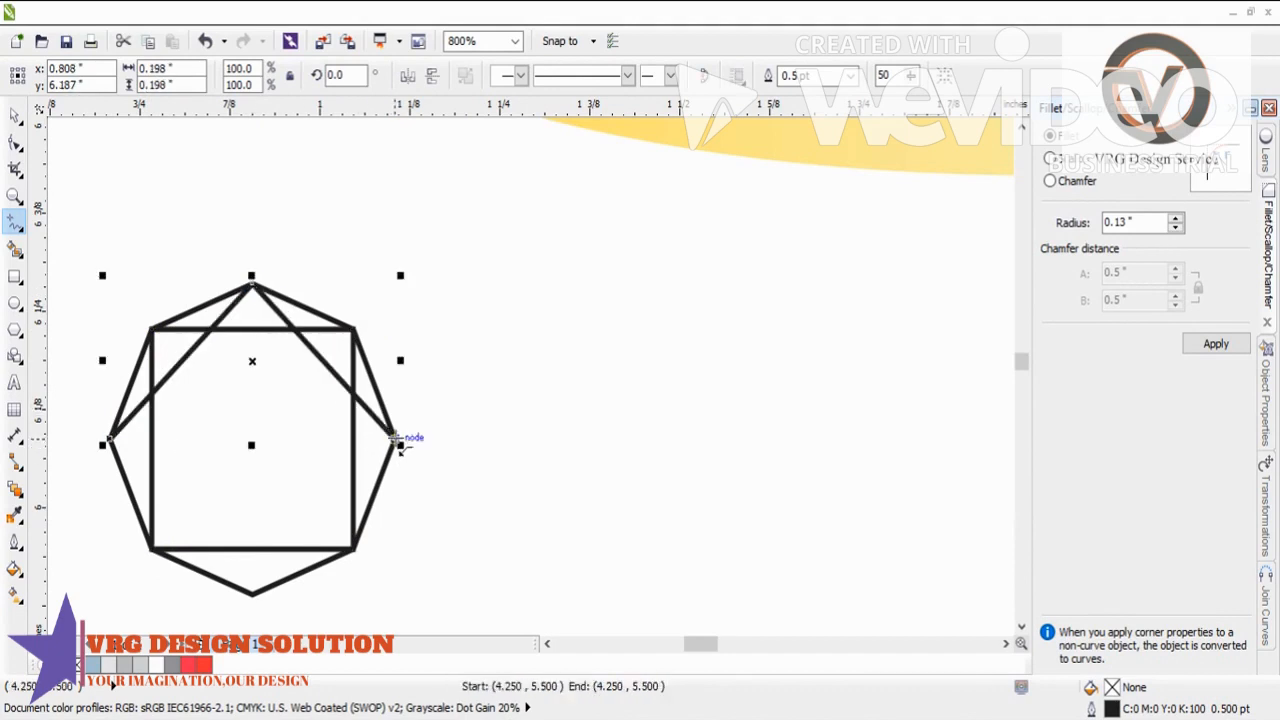
left_click(252, 594)
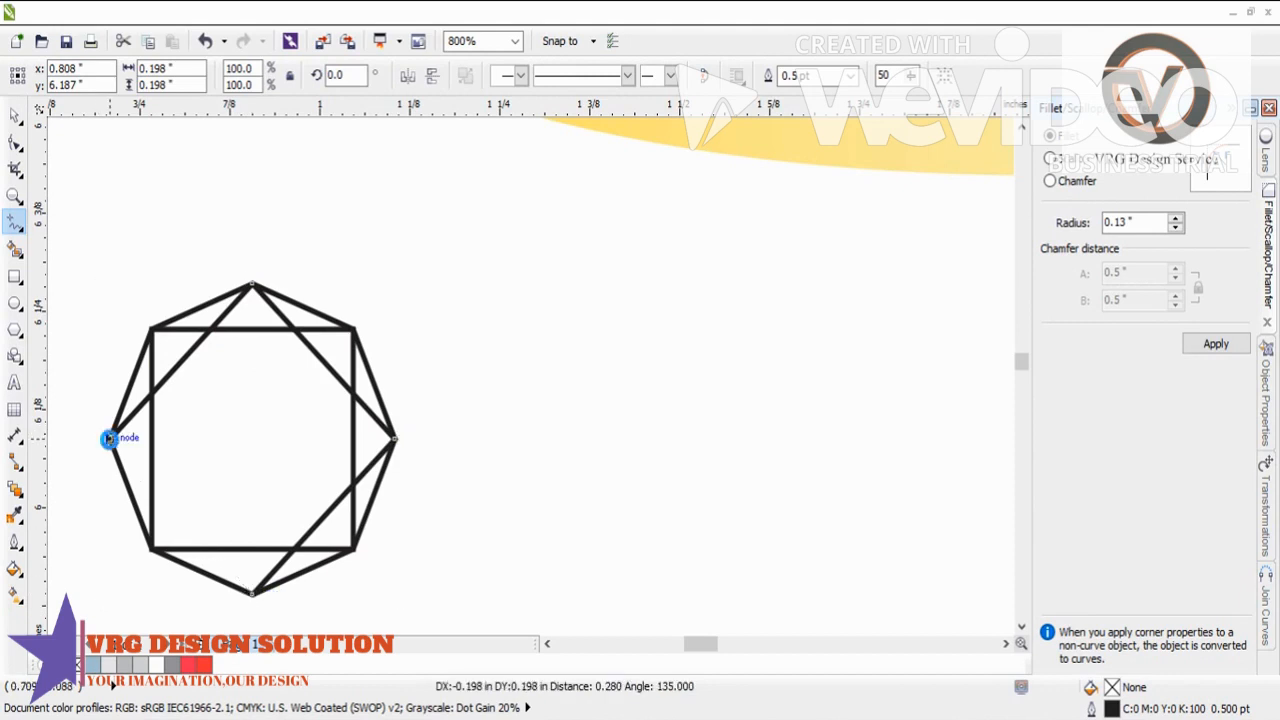
left_click(109, 438)
- Smart-fill the facets along the octagon's top and upper right, down to its rightmost triangle, with pale blue (C:20 M:0 Y:0 K:20)
left_click(15, 249)
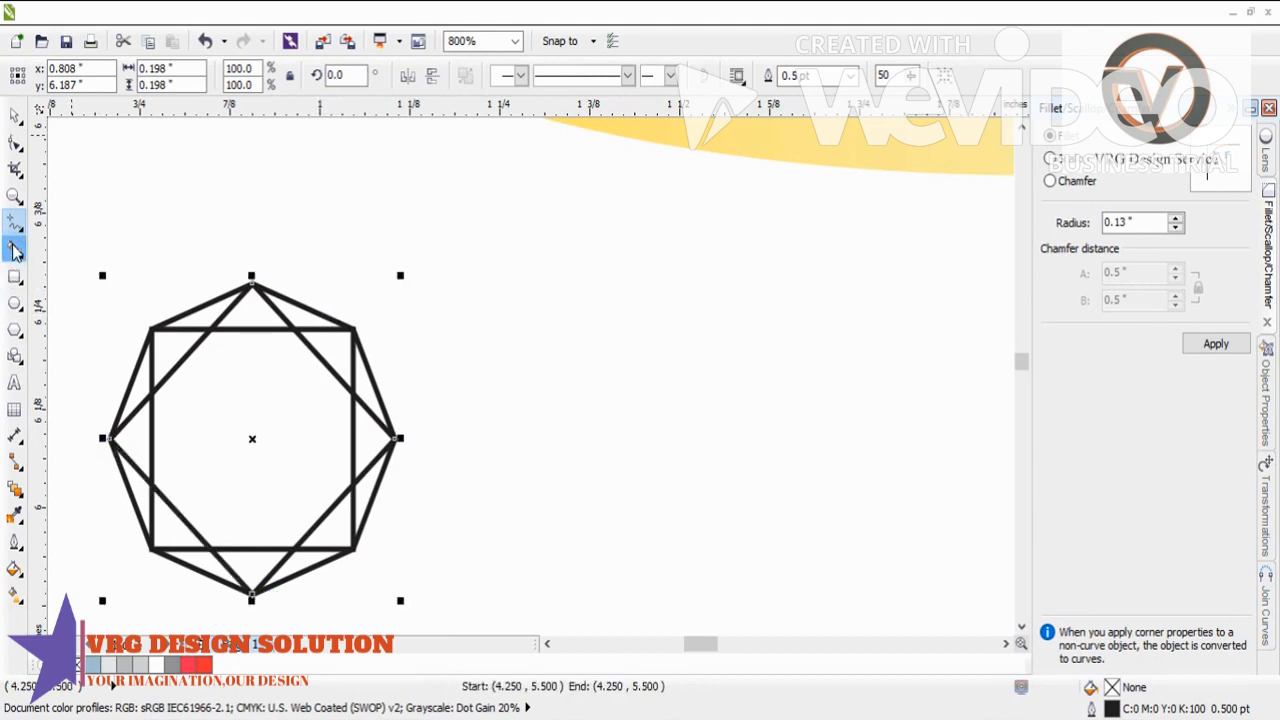
left_click(205, 314)
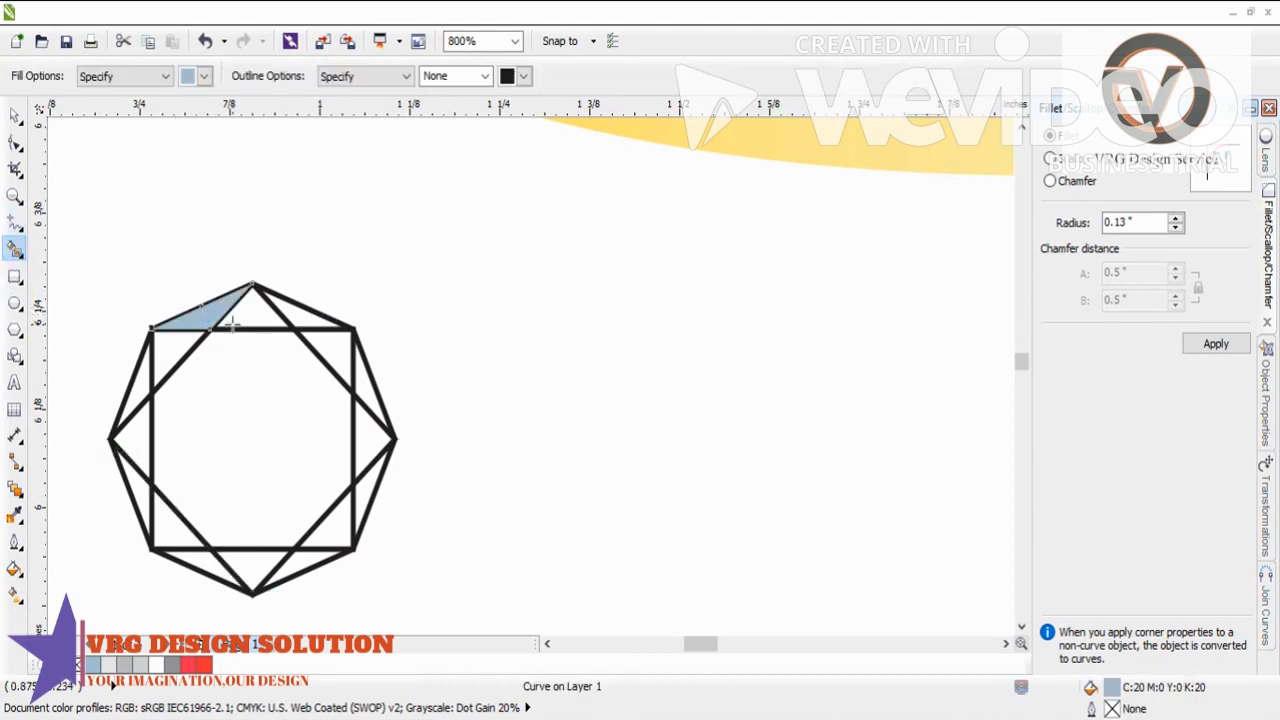
left_click(255, 312)
scroll(282, 318, "up", 1)
left_click(335, 332)
left_click(364, 380)
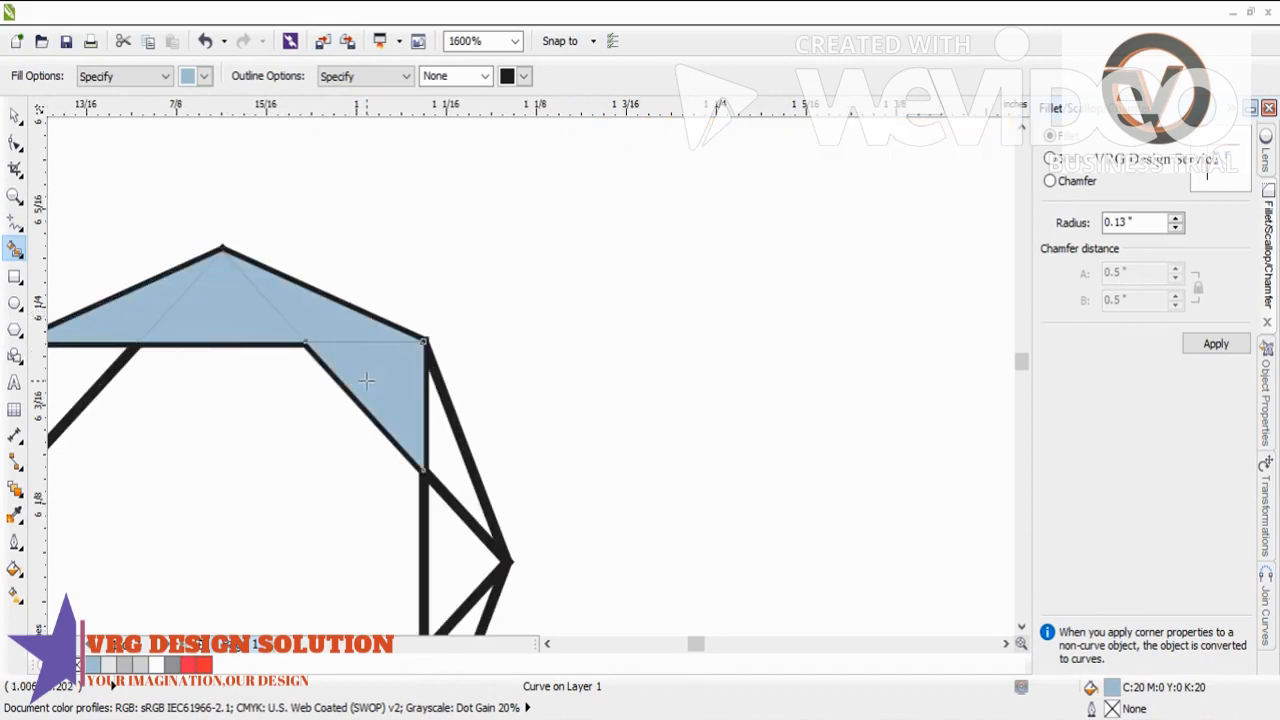
left_click(438, 433)
left_click(436, 533)
scroll(420, 241, "down", 2)
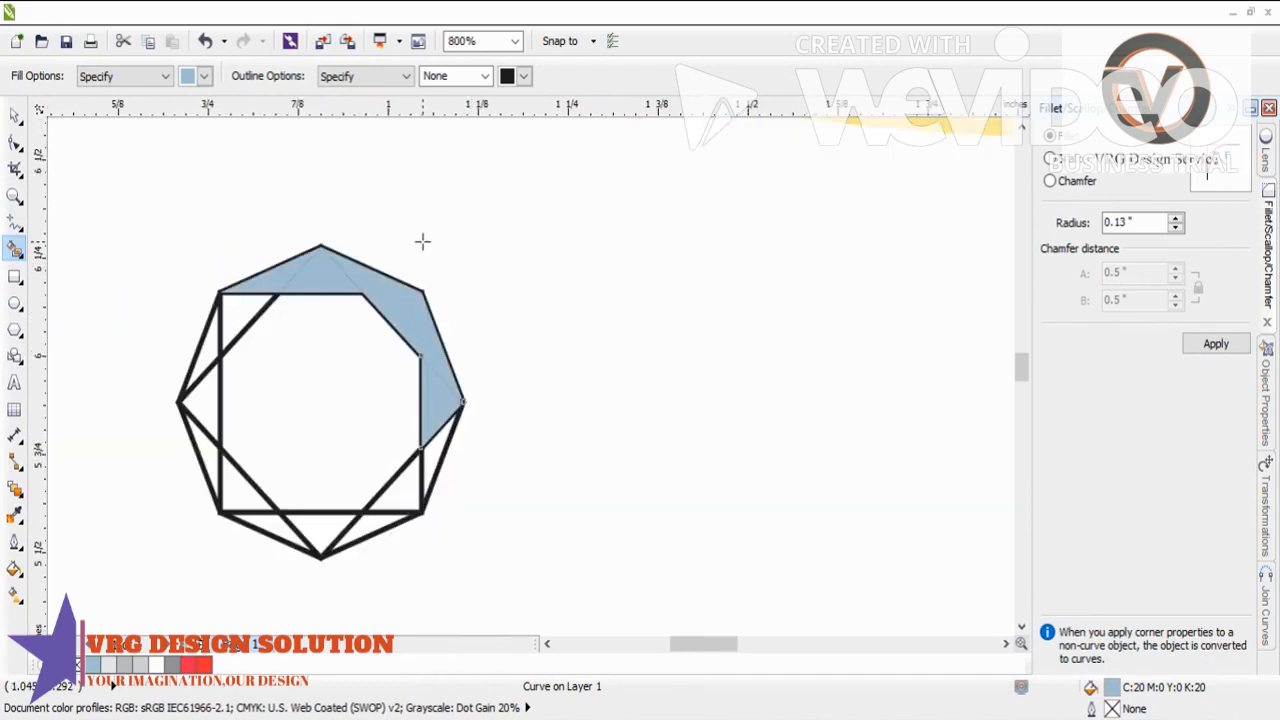
- Smart-fill the facets from the octagon's lower-right side through its bottom triangle to the lower-left edge with the same pale blue
scroll(412, 362, "up", 1)
left_click(438, 342)
left_click(410, 374)
left_click(375, 408)
left_click(322, 403)
left_click(274, 401)
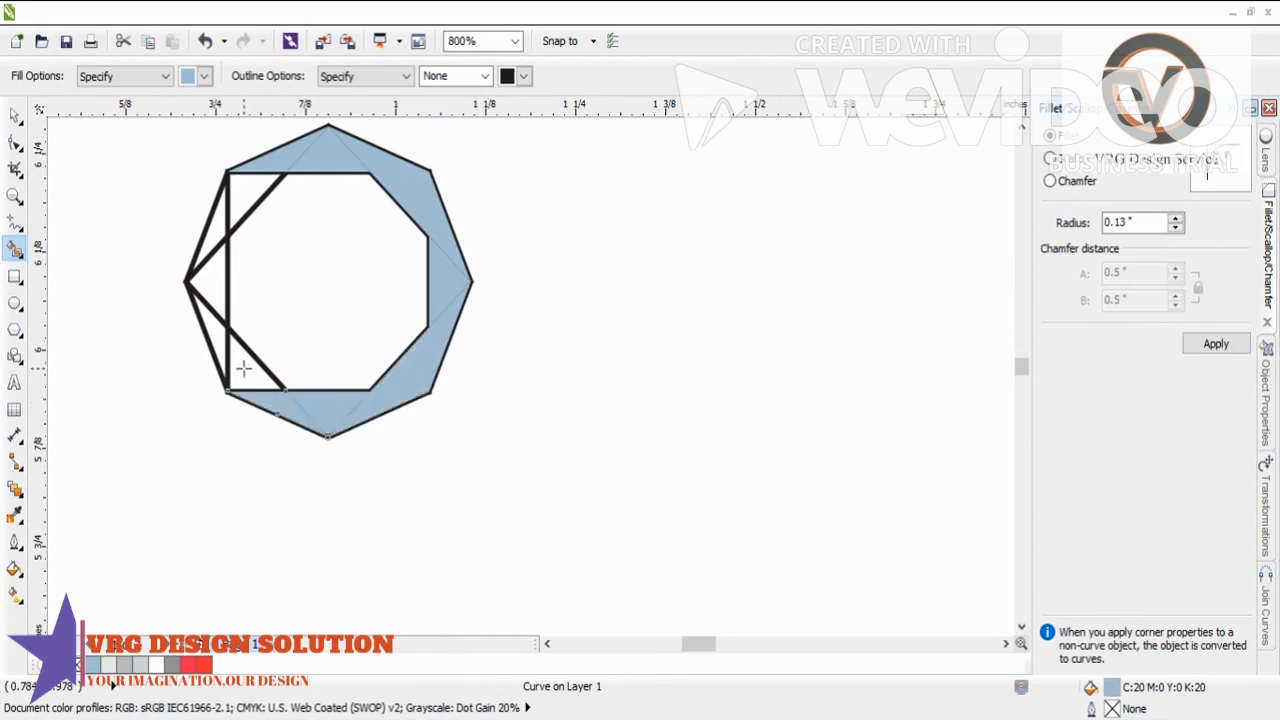
- Smart-fill the remaining facets along the octagon's left side and the large central octagon with the same pale blue
left_click(243, 366)
left_click(211, 338)
left_click(214, 288)
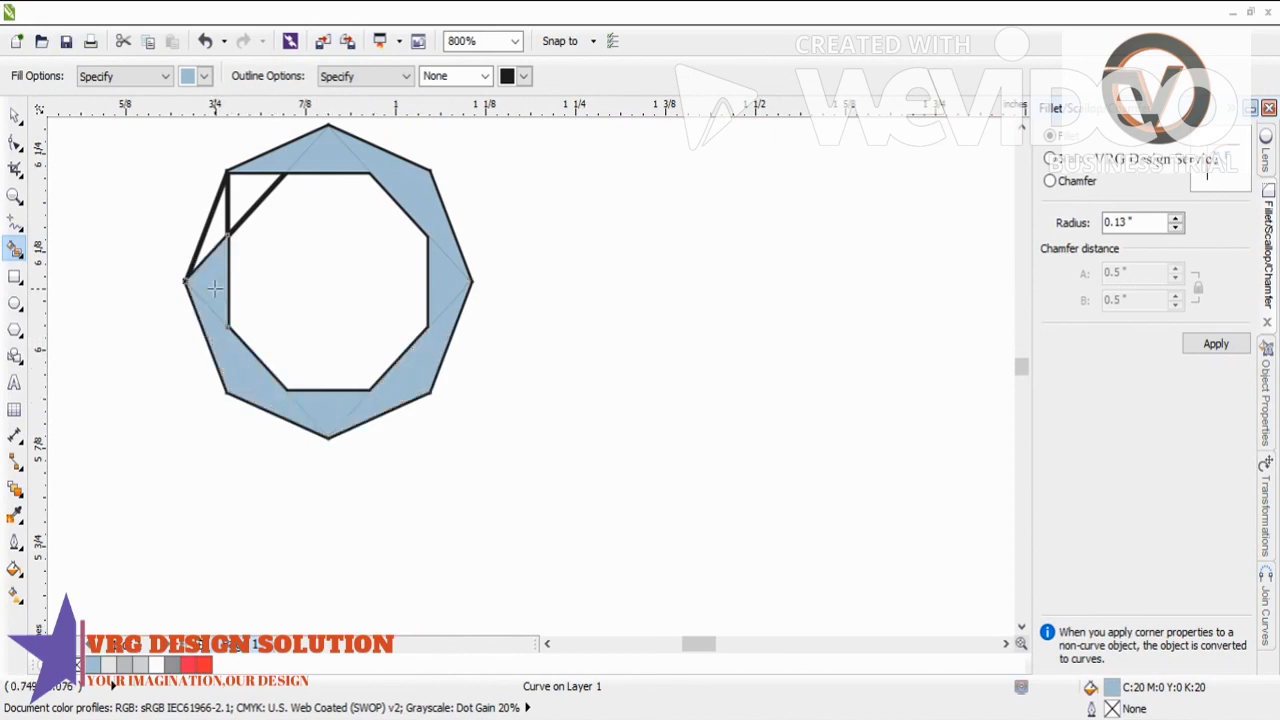
left_click(213, 235)
left_click(243, 195)
left_click(296, 227)
scroll(358, 262, "down", 2)
scroll(358, 262, "up", 2)
- Select the central octagon and the upper facets, and try moving the selected pieces off the line drawing
left_click(15, 113)
left_click(433, 399)
scroll(471, 327, "down", 2)
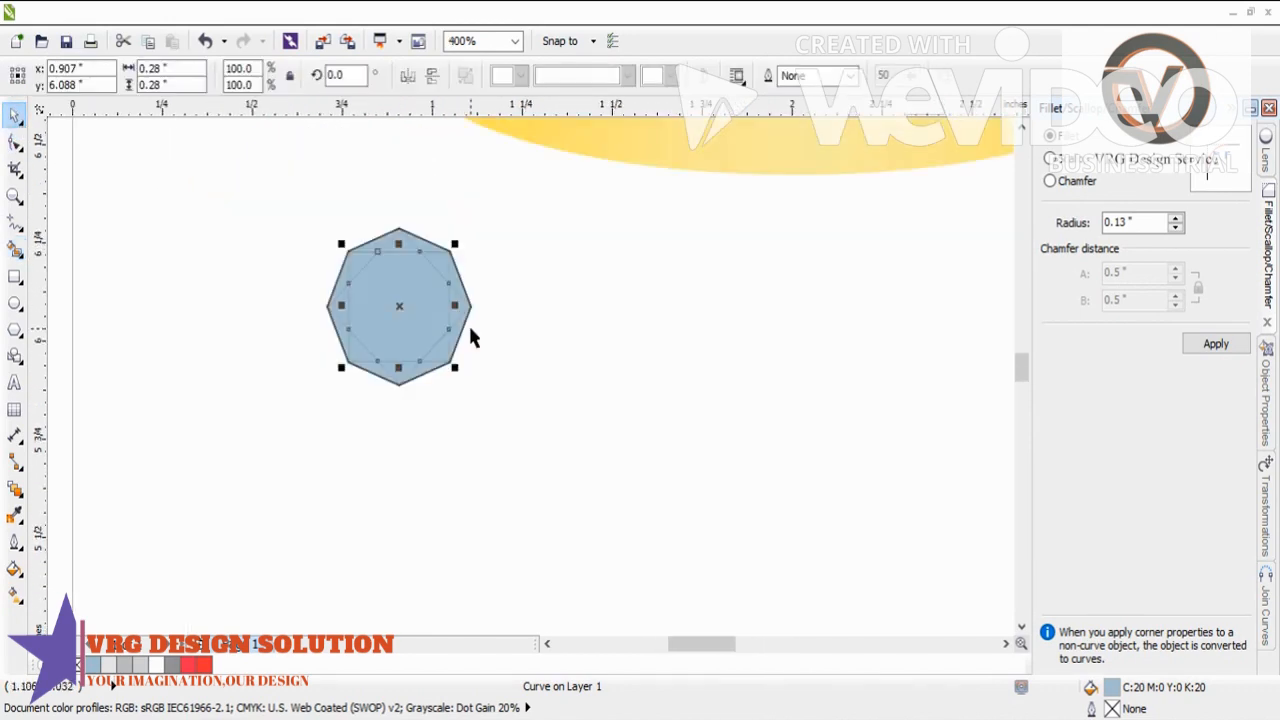
scroll(433, 257, "up", 2)
left_click(417, 251, "shift")
left_click(374, 251, "shift")
left_click(318, 252, "shift")
left_click_drag(318, 252, 489, 271)
key("ctrl+z")
left_click(466, 256, "shift")
left_click_drag(333, 321, 517, 301)
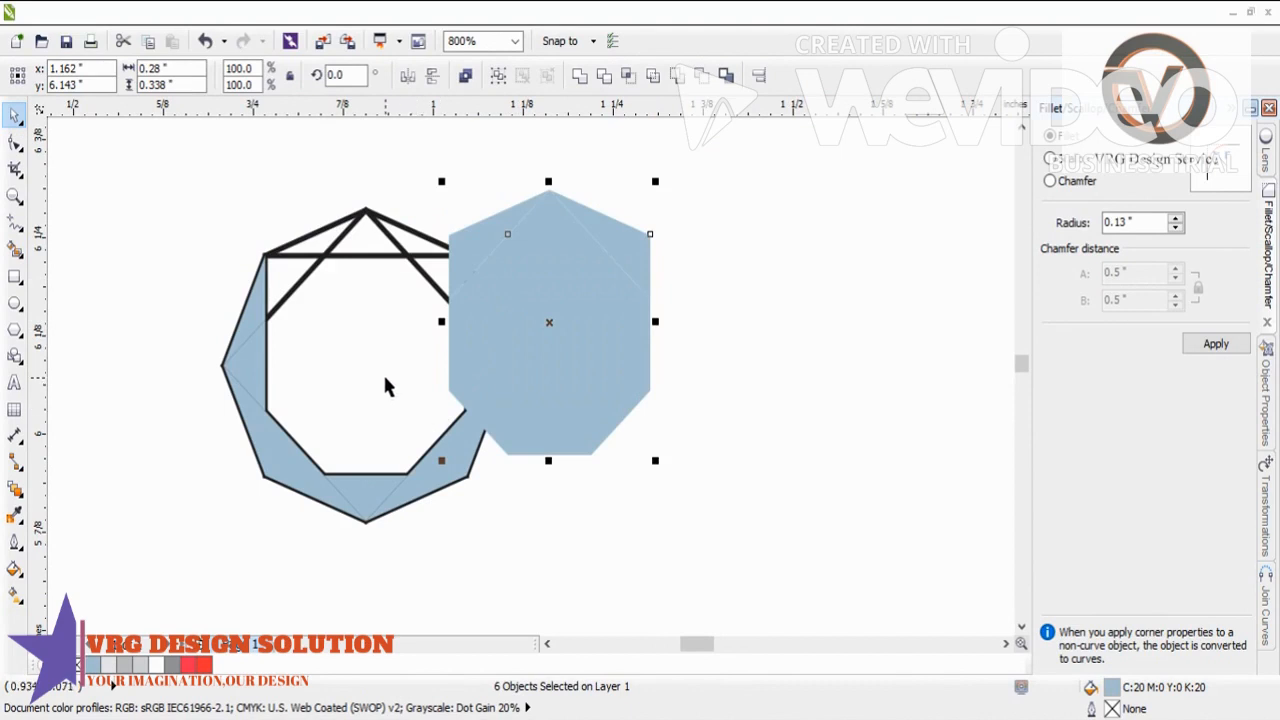
key("ctrl+z")
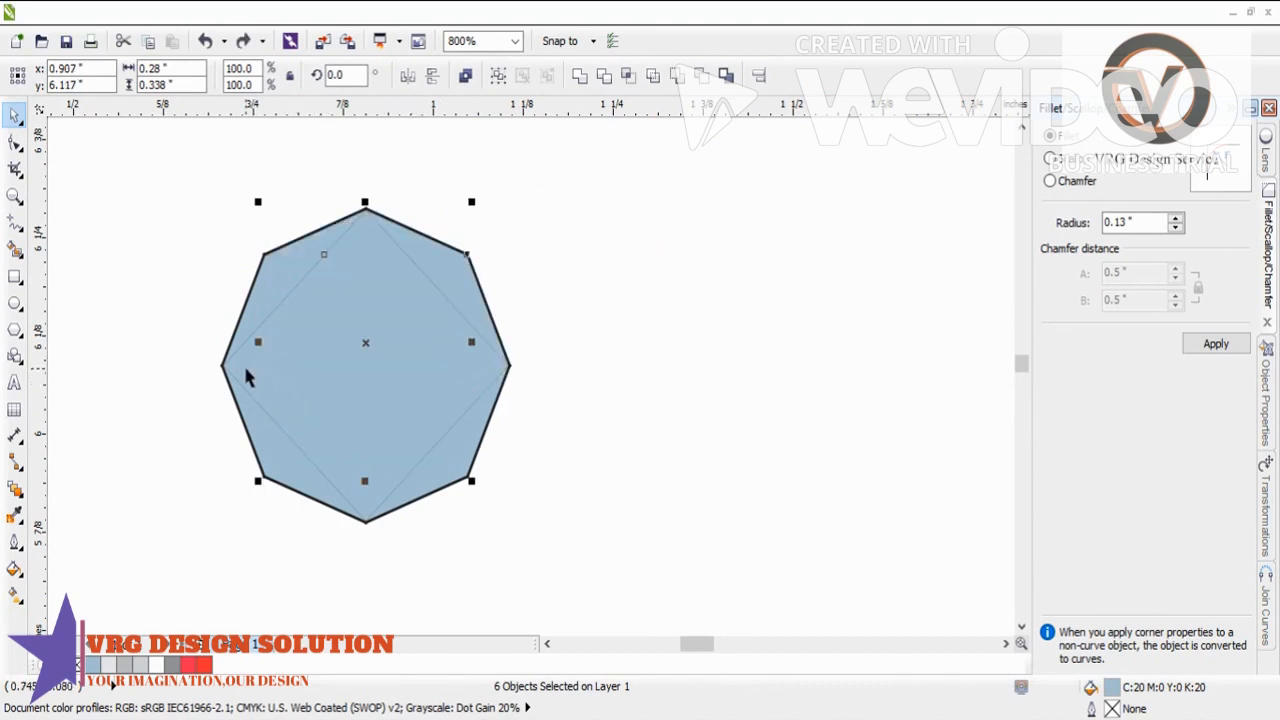
- Add the right, lower and left facets to the selection, and try moving the selected pieces off the line drawing
left_click(485, 372, "shift")
left_click(465, 472, "shift")
left_click(378, 503, "shift")
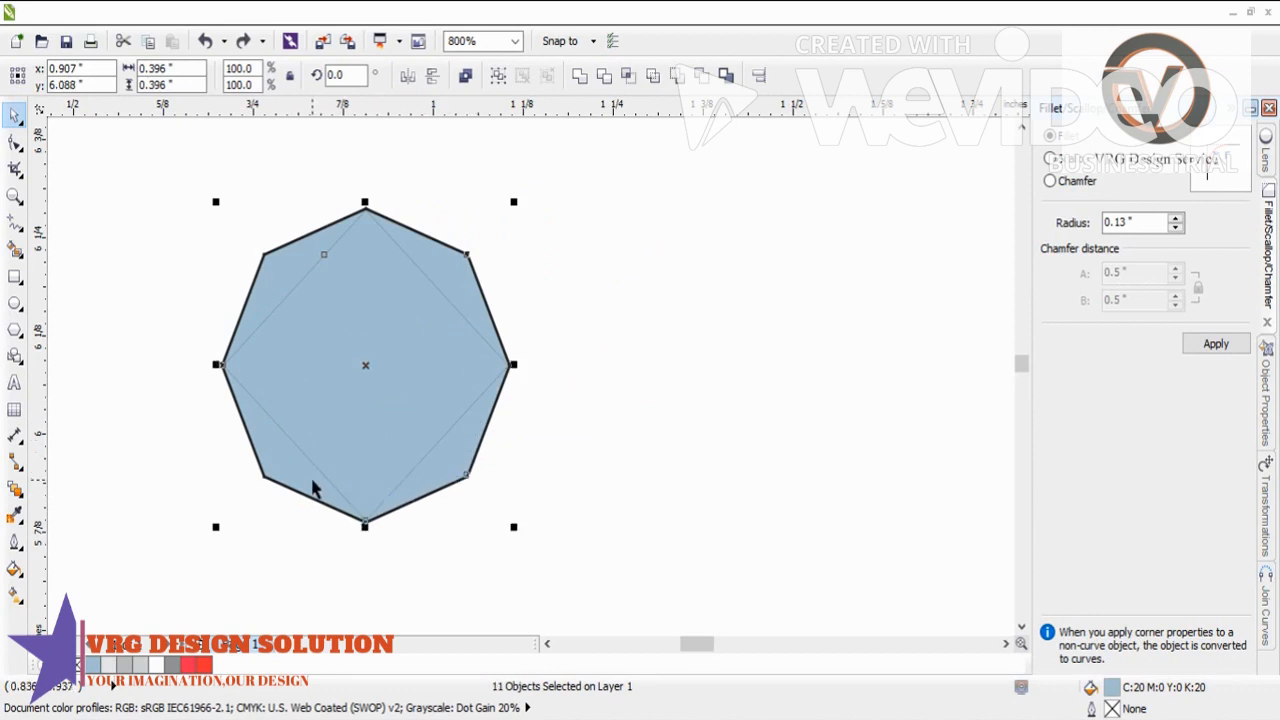
left_click(279, 435, "shift")
left_click_drag(367, 375, 631, 329)
key("ctrl+z")
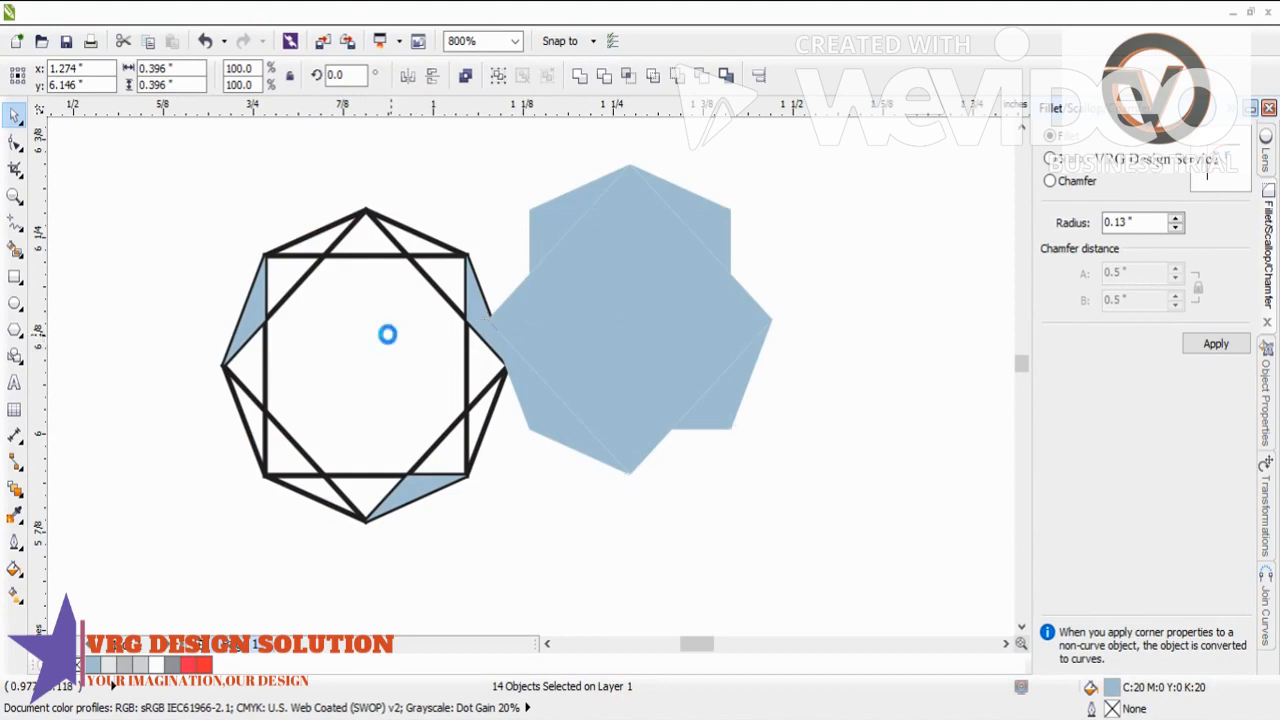
left_click(480, 303, "shift")
left_click_drag(386, 307, 571, 295)
key("ctrl+z")
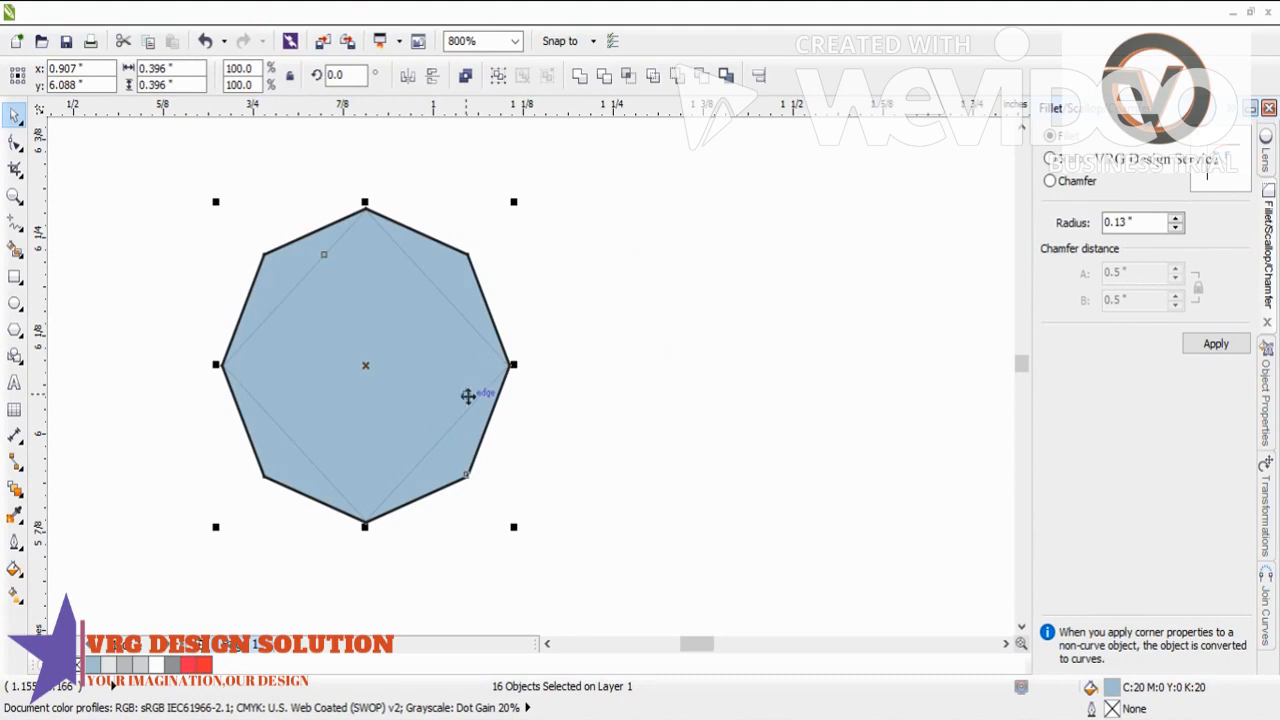
- Move the complete set of blue facets to the right of the line drawing, and delete the original octagon, square and diamond outlines
left_click(420, 495, "shift")
scroll(434, 329, "down", 2)
left_click_drag(423, 340, 627, 377)
left_click_drag(305, 246, 491, 480)
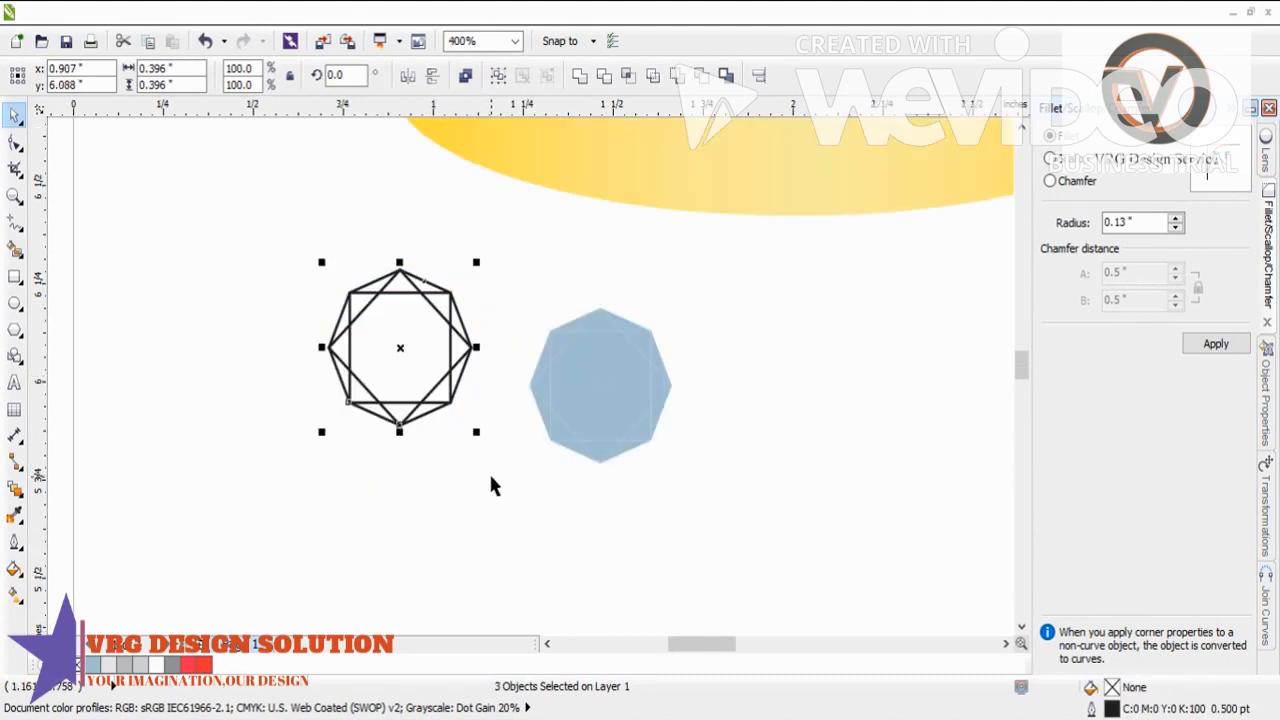
key("Delete")
- Select the six outer edge facets at the gem's top and lower sides, and fill them with 50% black
scroll(665, 432, "down", 1)
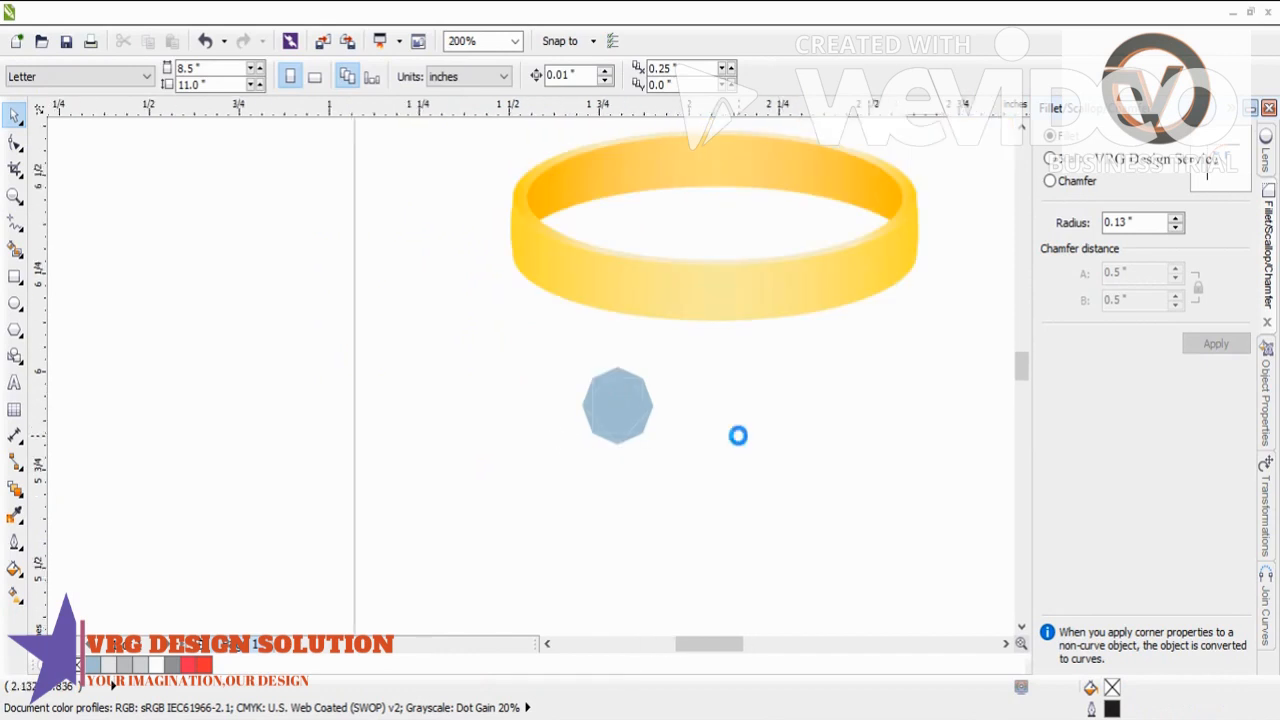
scroll(735, 438, "up", 1)
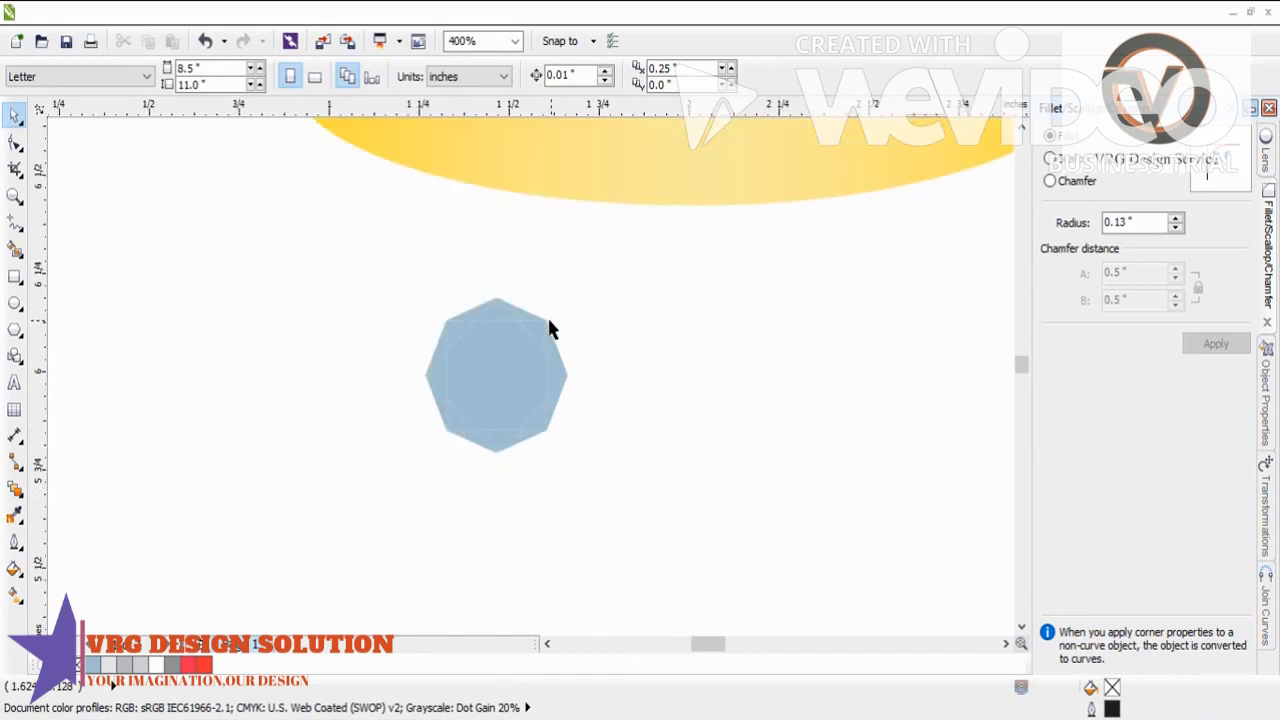
scroll(552, 322, "up", 1)
left_click(500, 305)
left_click(401, 308, "shift")
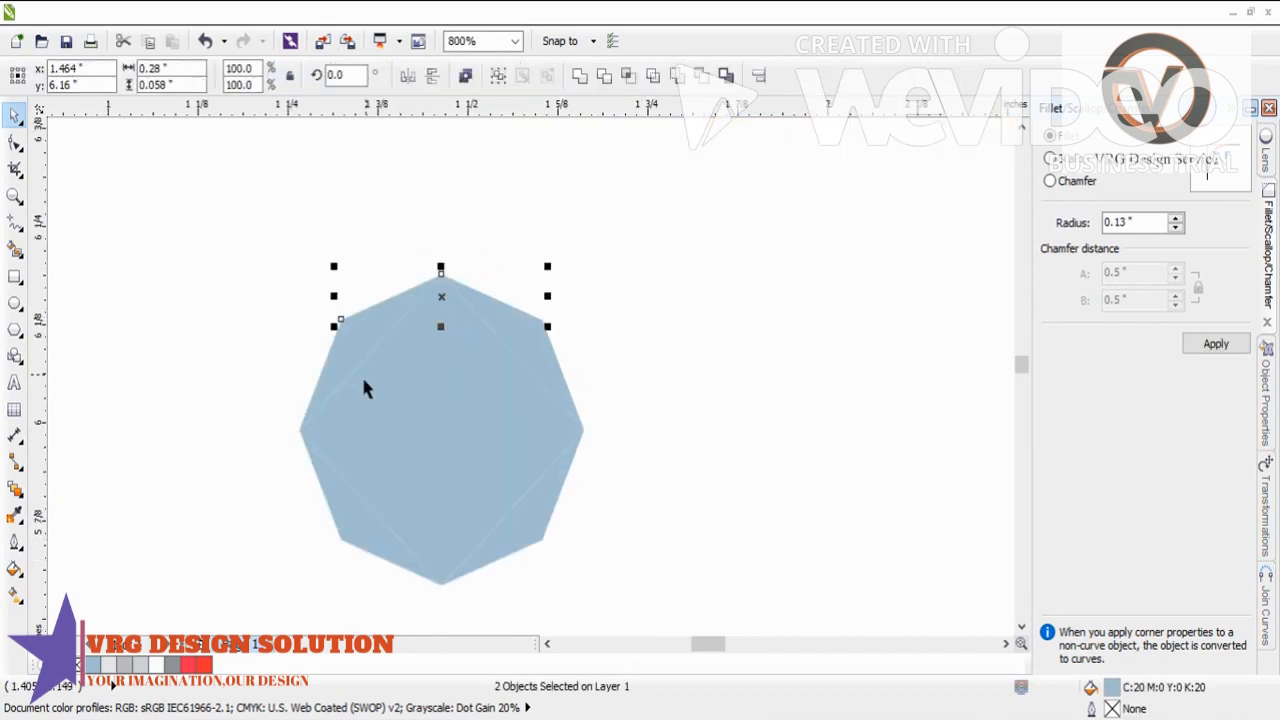
left_click(551, 511, "shift")
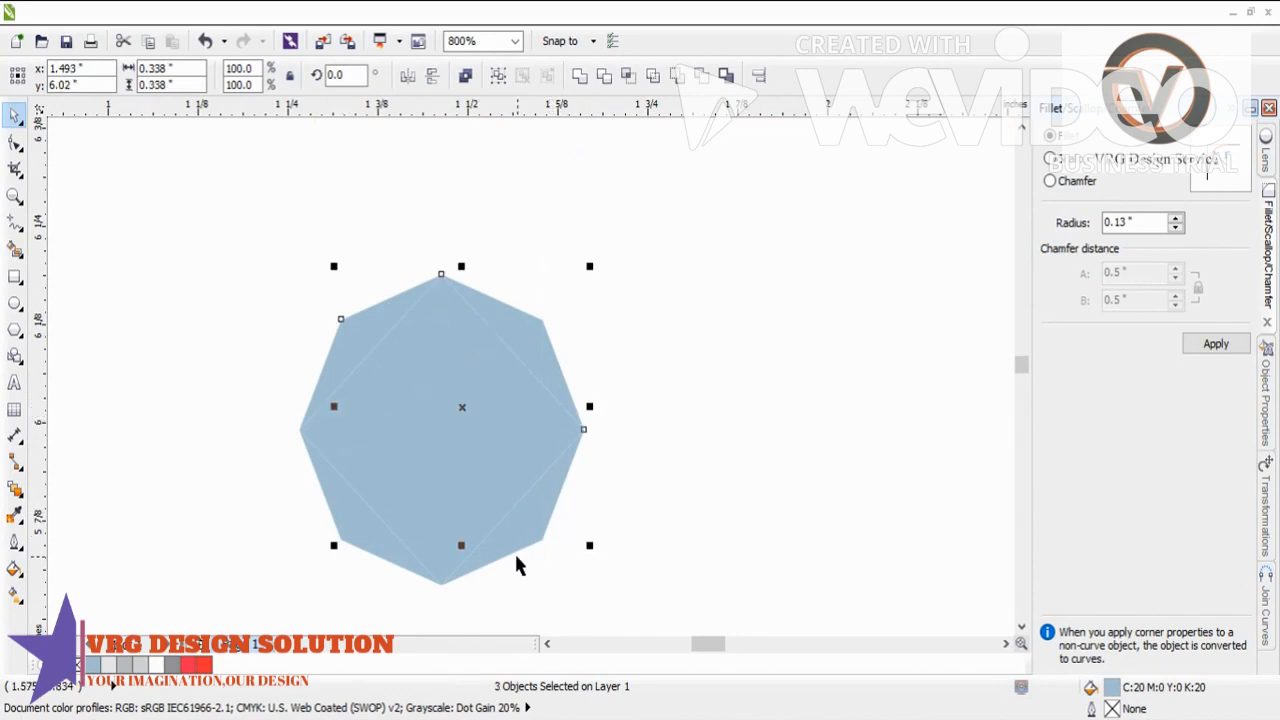
left_click(317, 500, "shift")
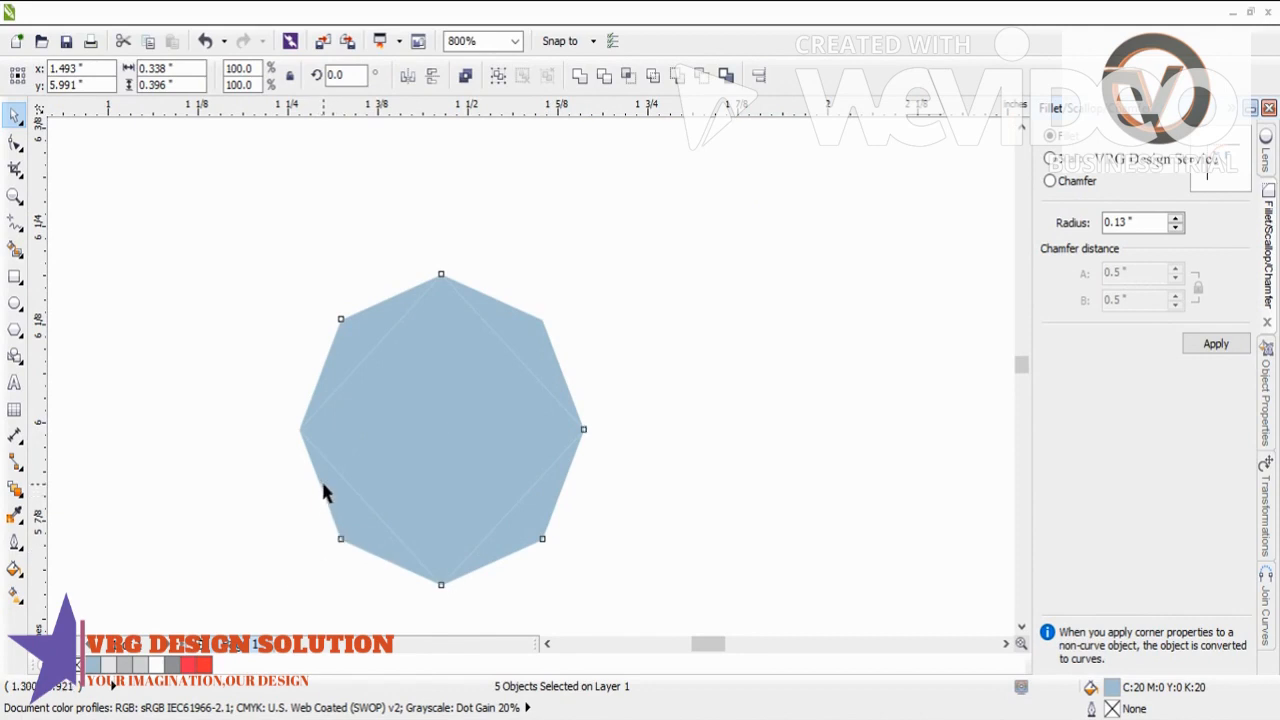
left_click(893, 143)
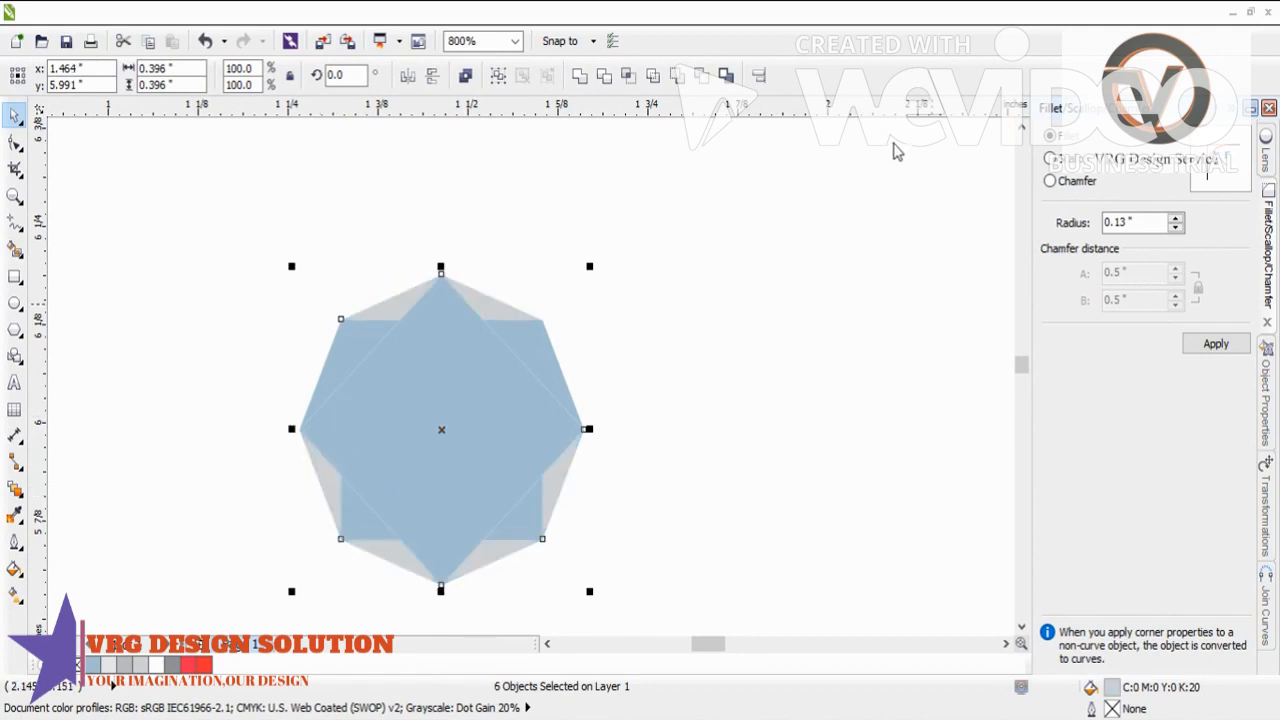
left_click(838, 152)
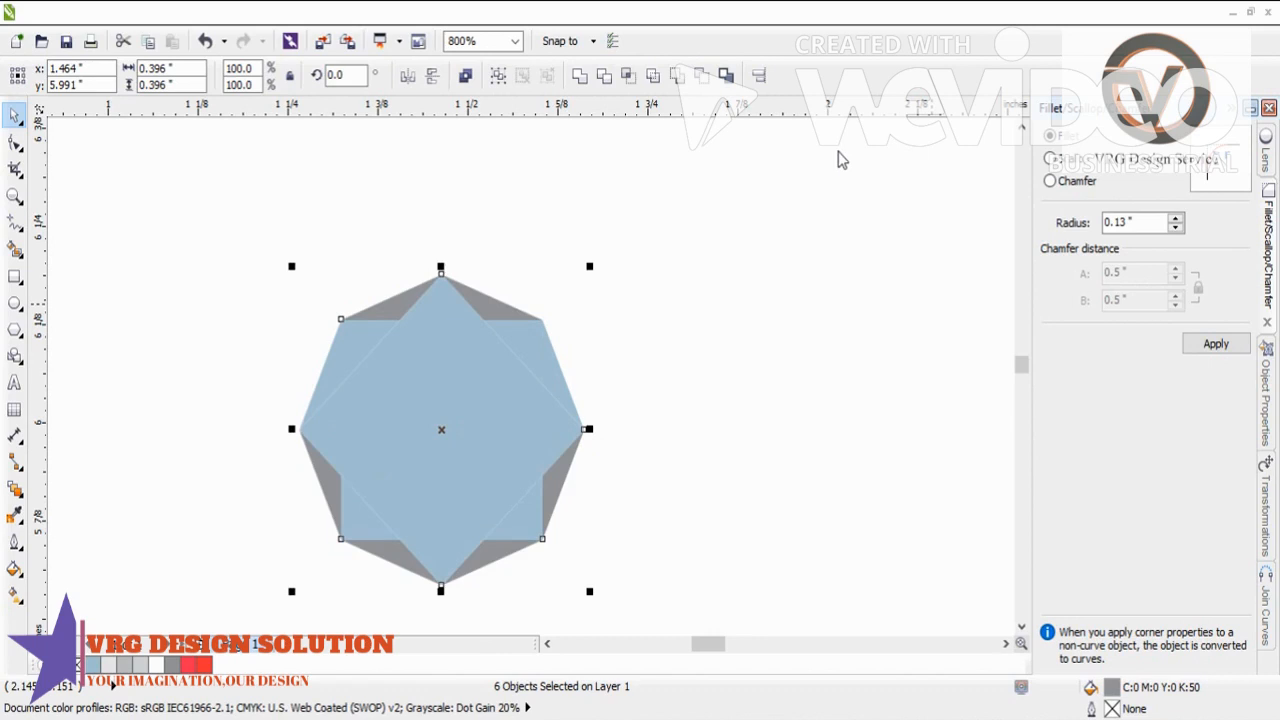
left_click(661, 284)
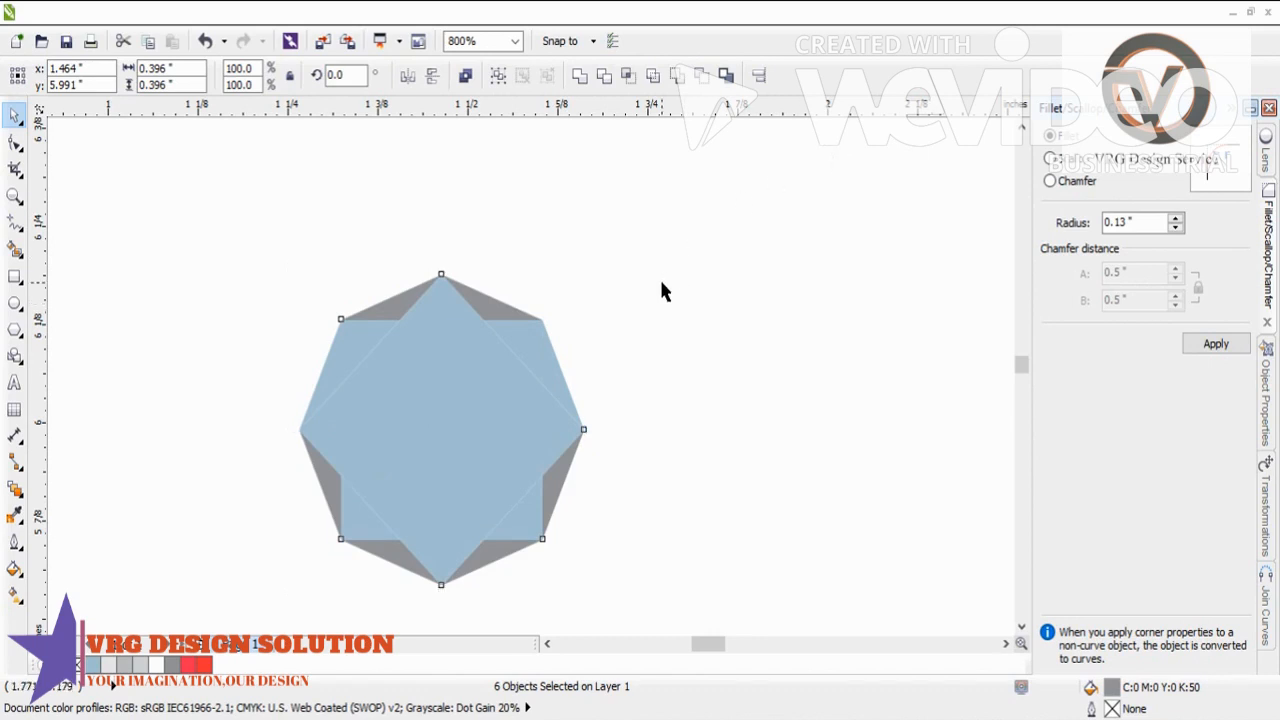
- Select the top, left and right triangles and the four corner triangles around the central octagon, and fill them with 20% black
left_click(446, 294)
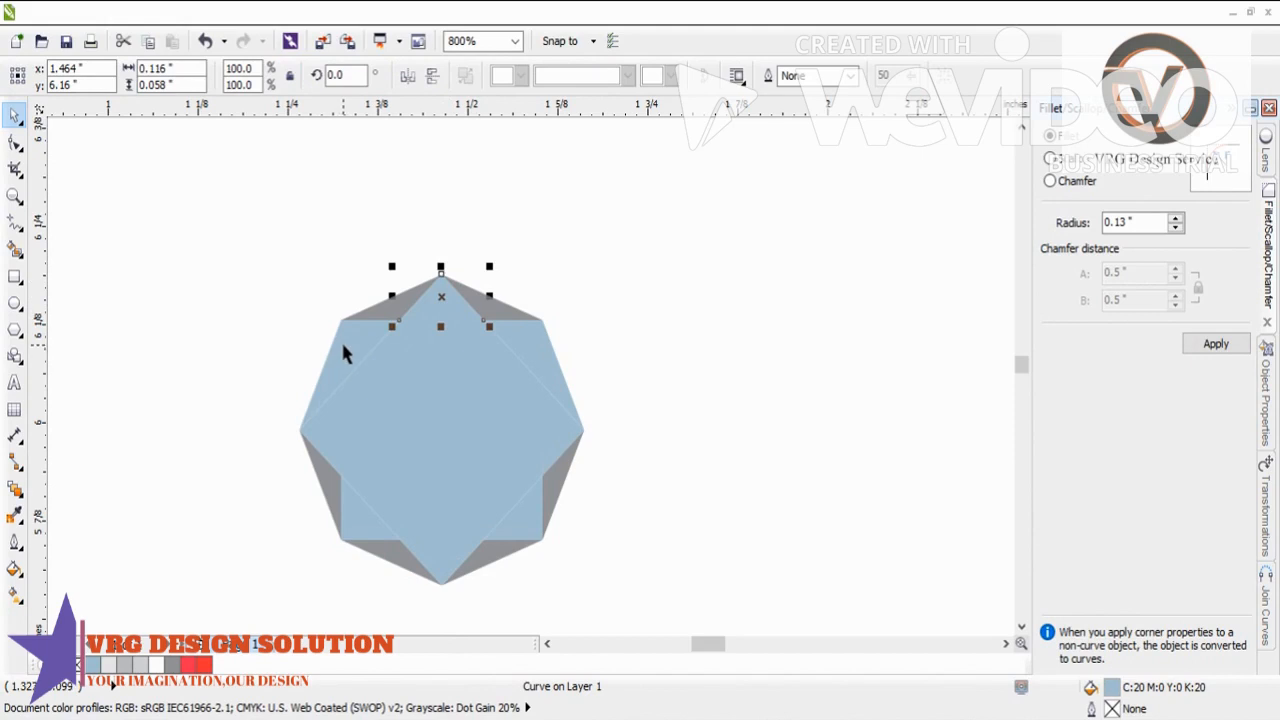
left_click(595, 328)
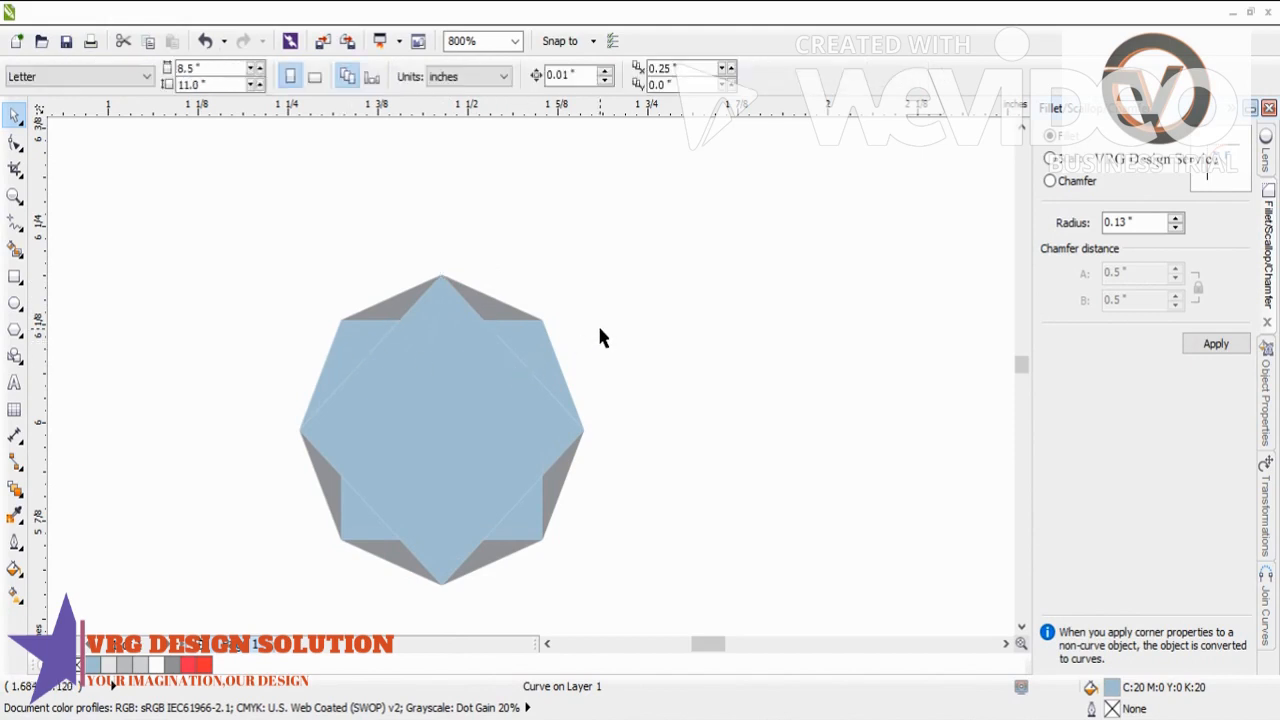
left_click(437, 316)
left_click(306, 422, "shift")
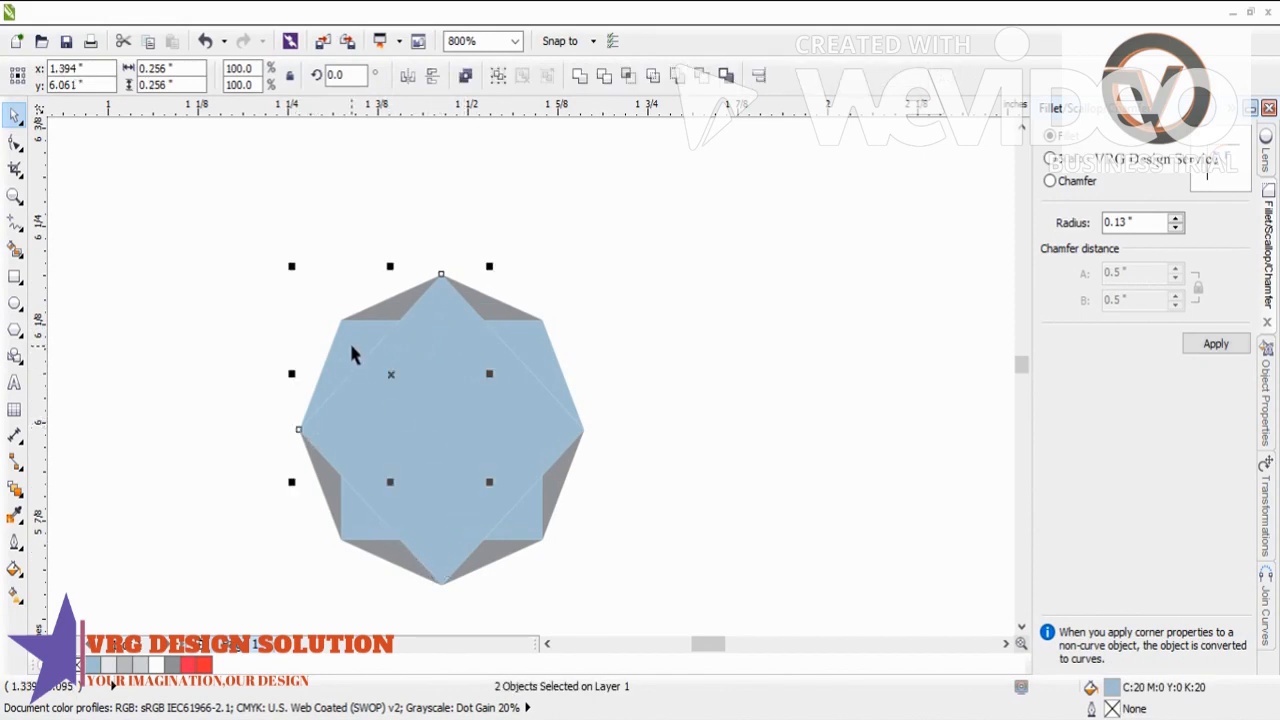
left_click(361, 511, "shift")
left_click(521, 527, "shift")
left_click(553, 425, "shift")
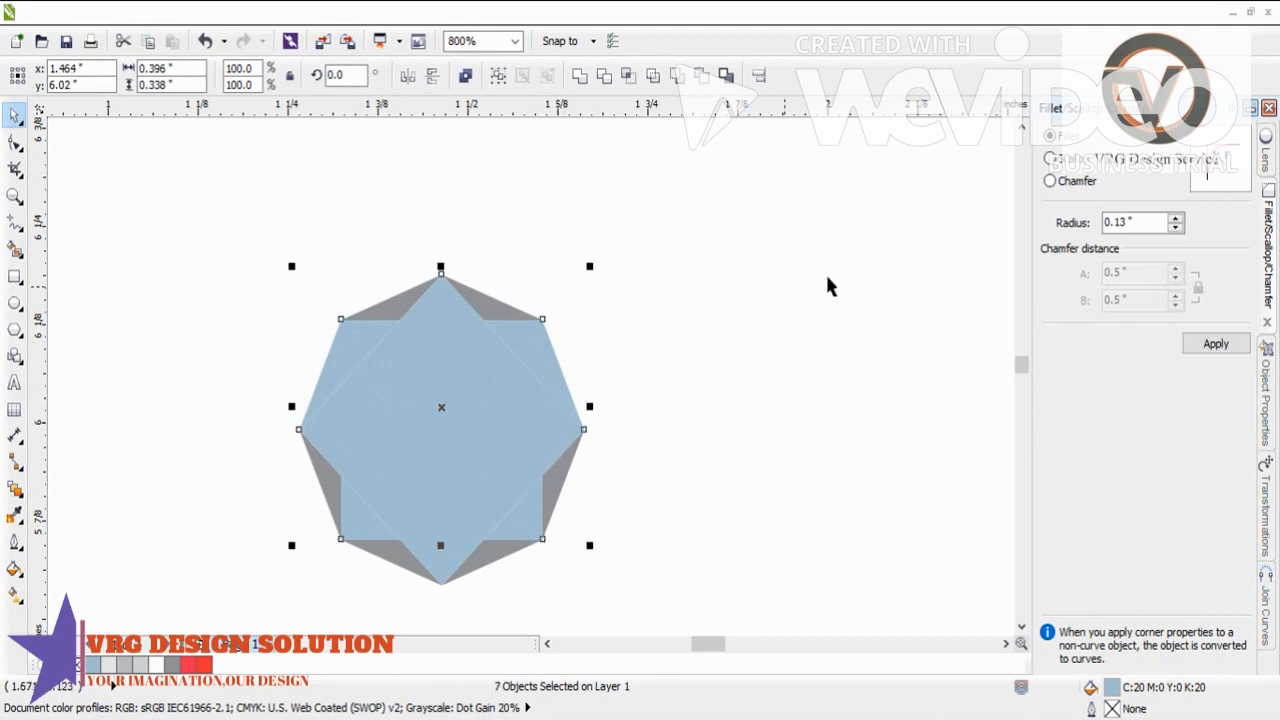
left_click(863, 143)
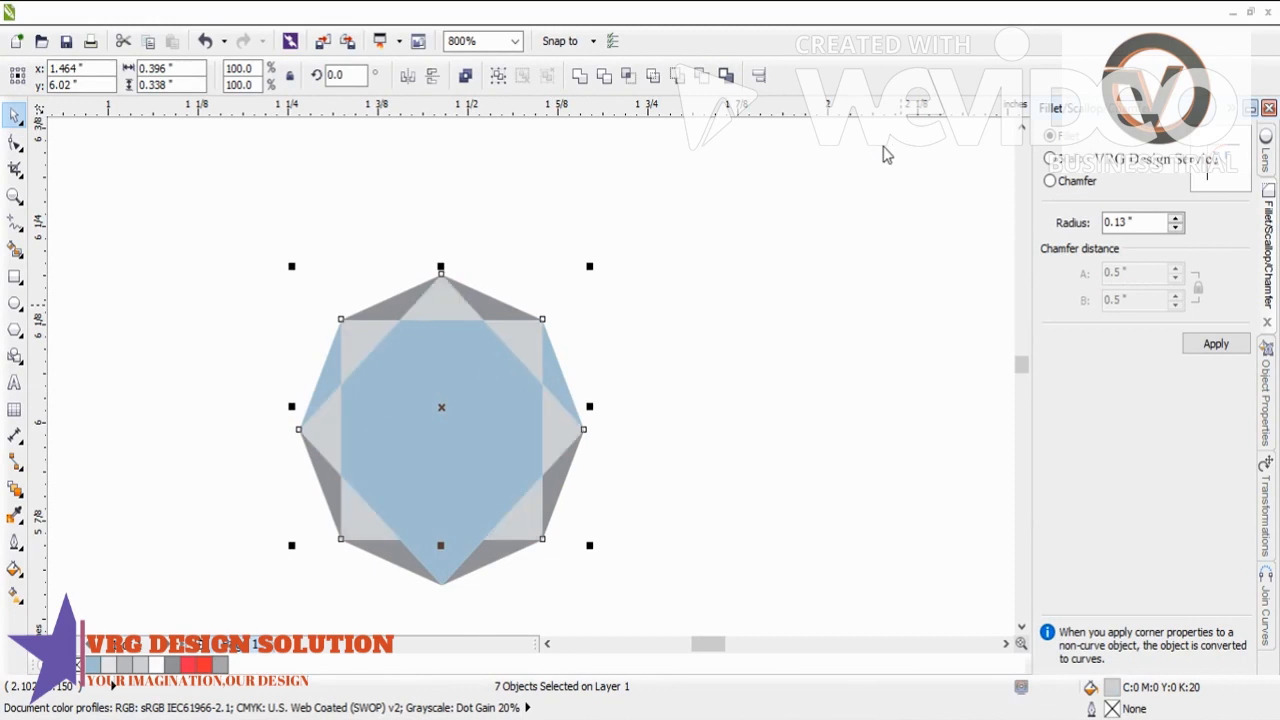
left_click(622, 387)
- Fill the two blue outer facets on the gem's upper left and upper right sides with the other edge facets' dark grey
left_click(563, 380)
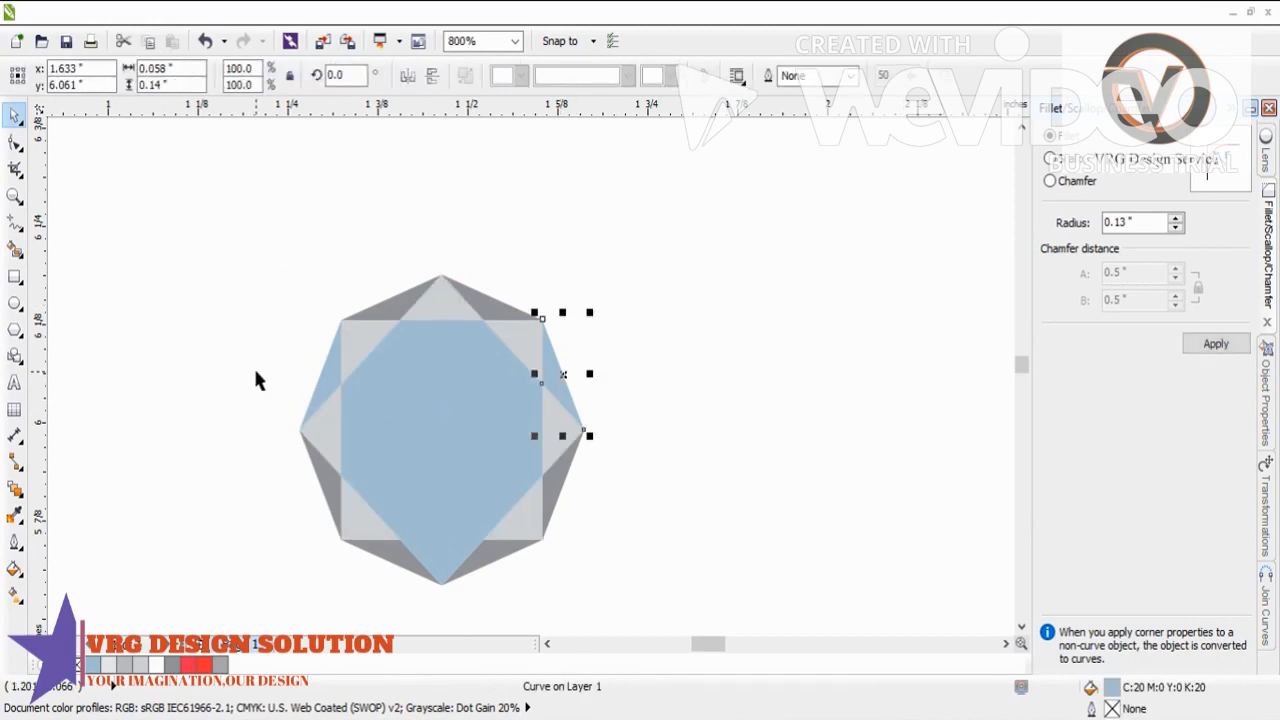
left_click(327, 374, "shift")
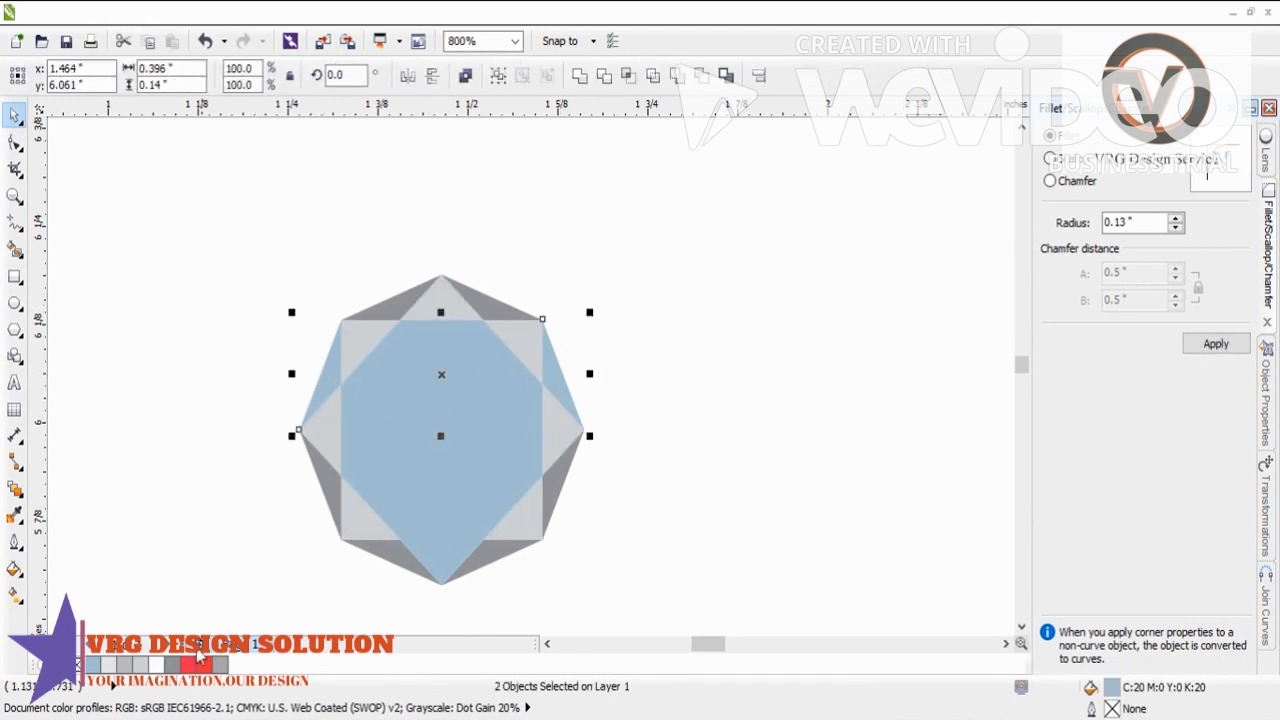
left_click(837, 144)
left_click(633, 315)
- Fill the gem's bottom triangle facet with 30% black, after trying 10% and 40% black
left_click(486, 400)
left_click(442, 574)
left_click(877, 160)
left_click(898, 160)
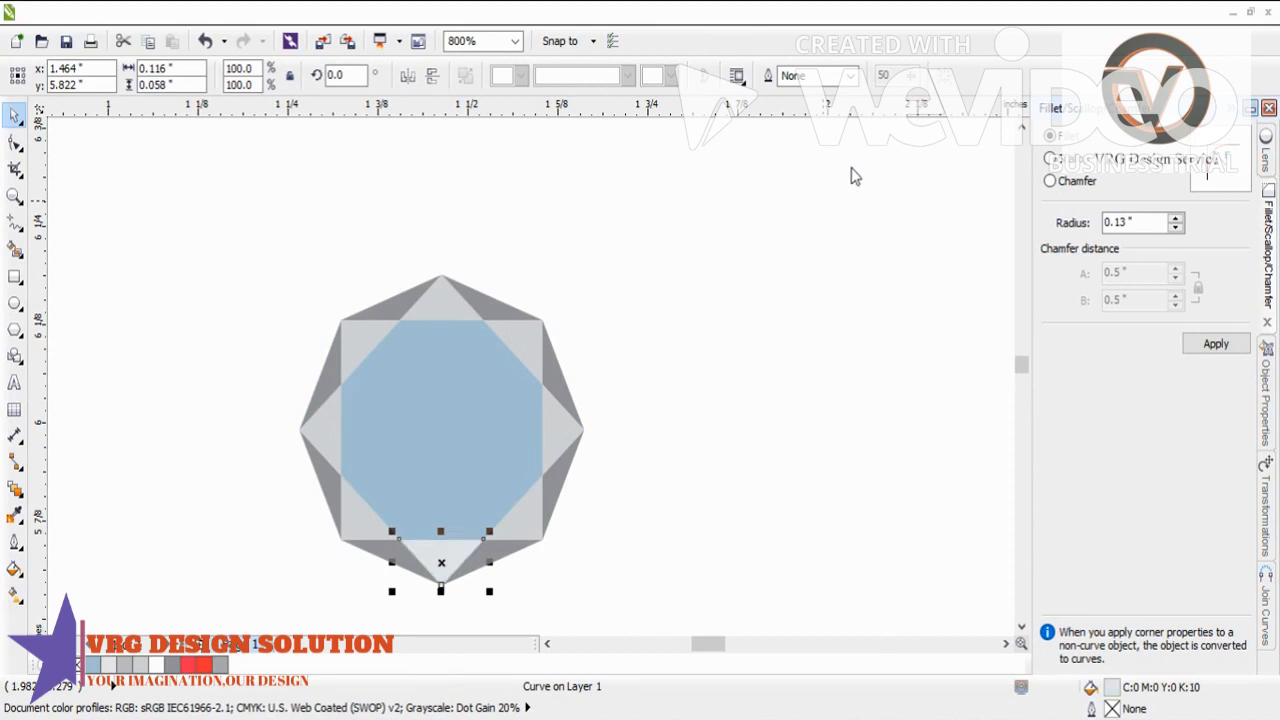
left_click(860, 153)
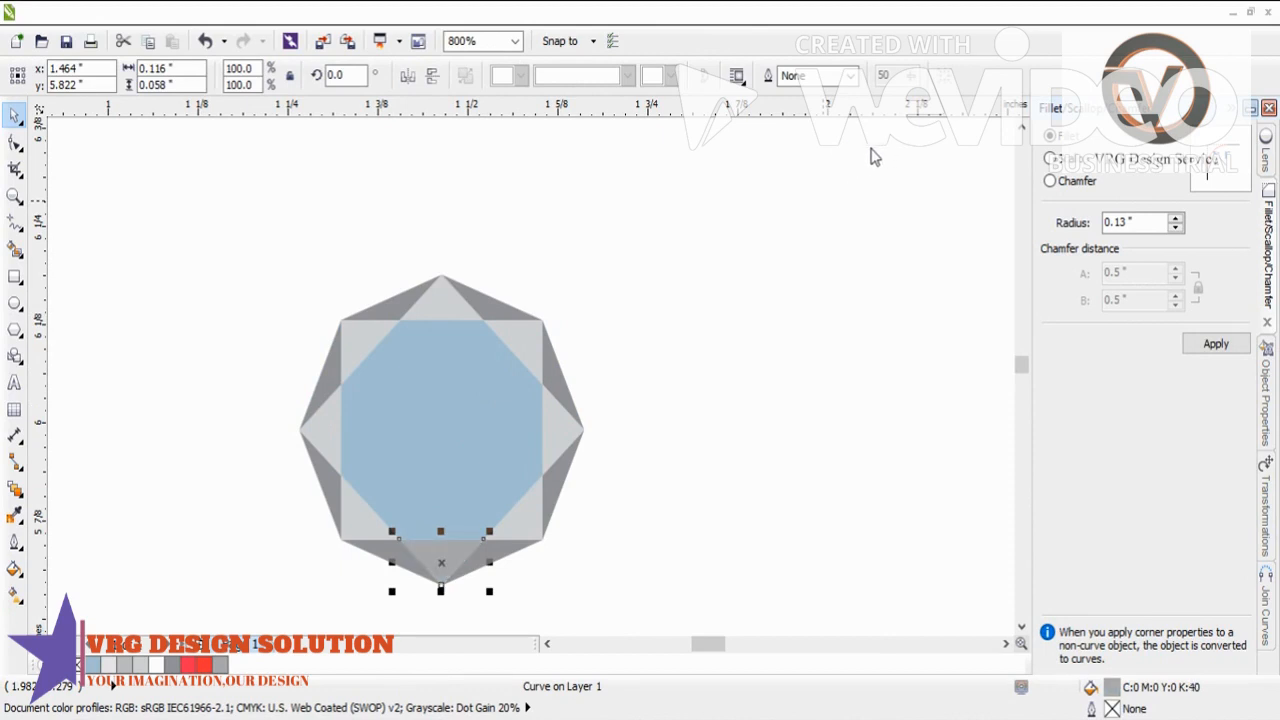
left_click(884, 155)
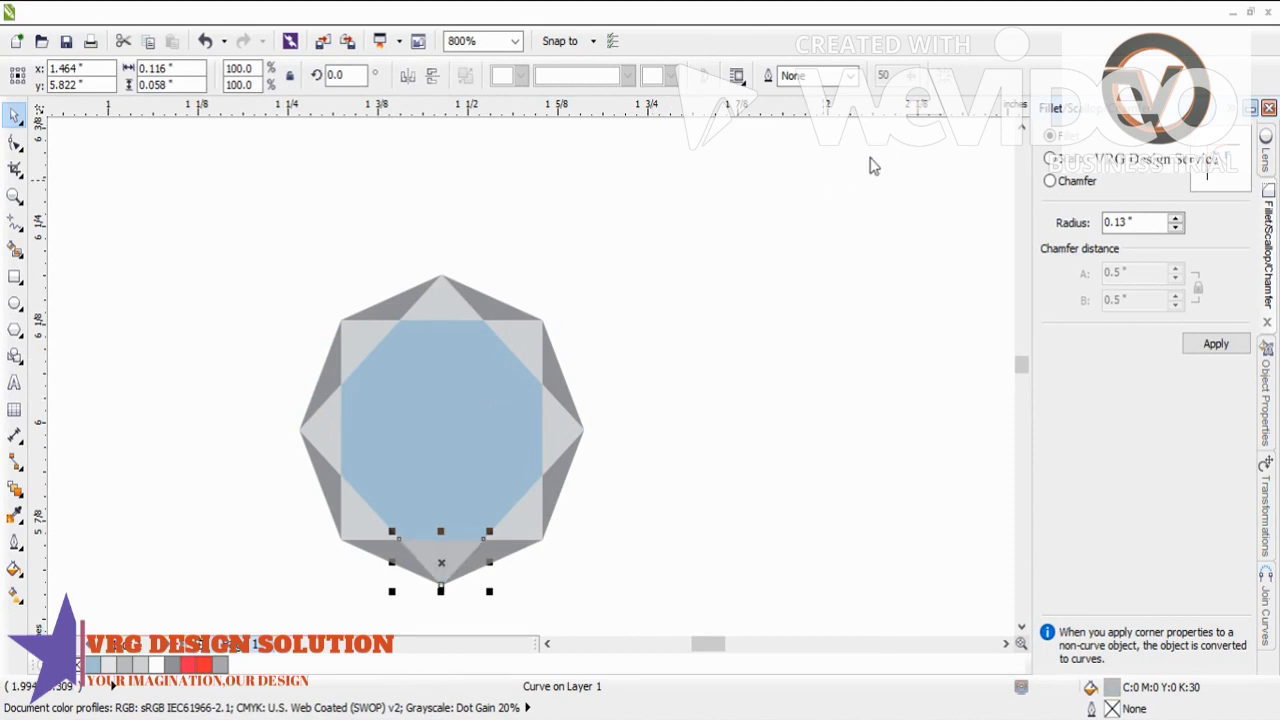
- Fill the gem's bottom triangle facet with 20% black and the central octagon with 10% black
left_click(884, 153)
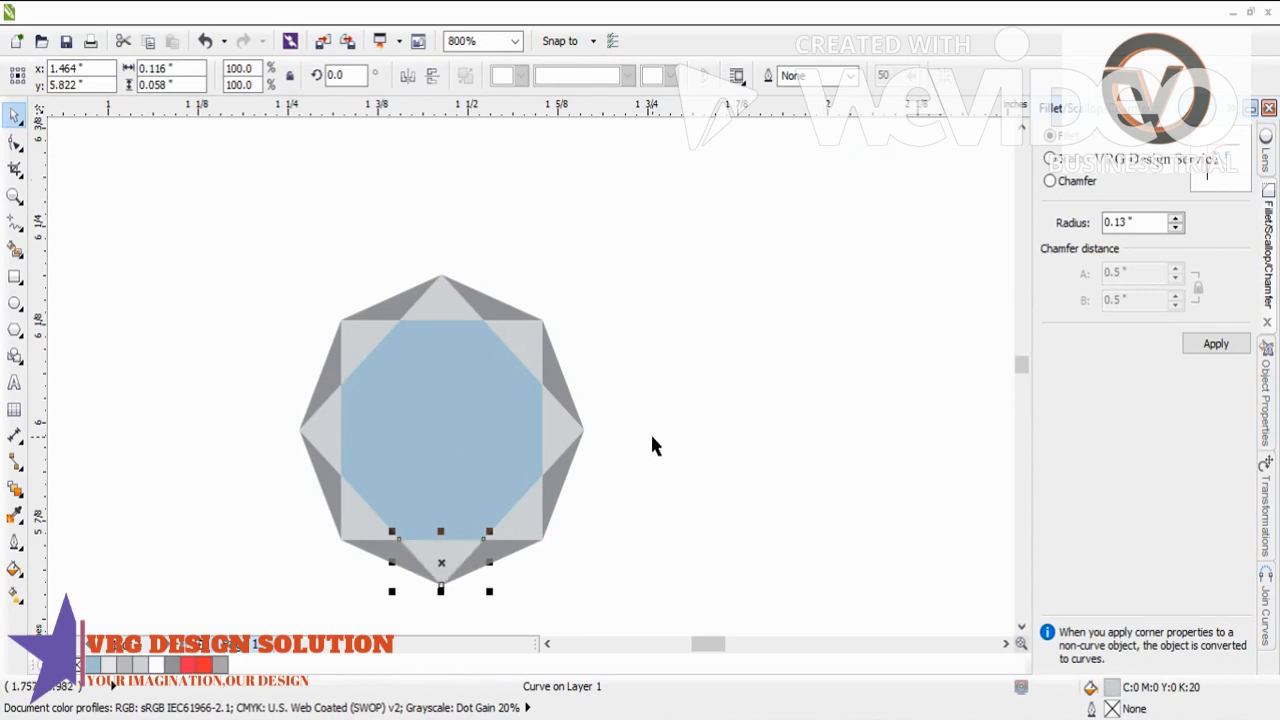
left_click(374, 398)
left_click(903, 162)
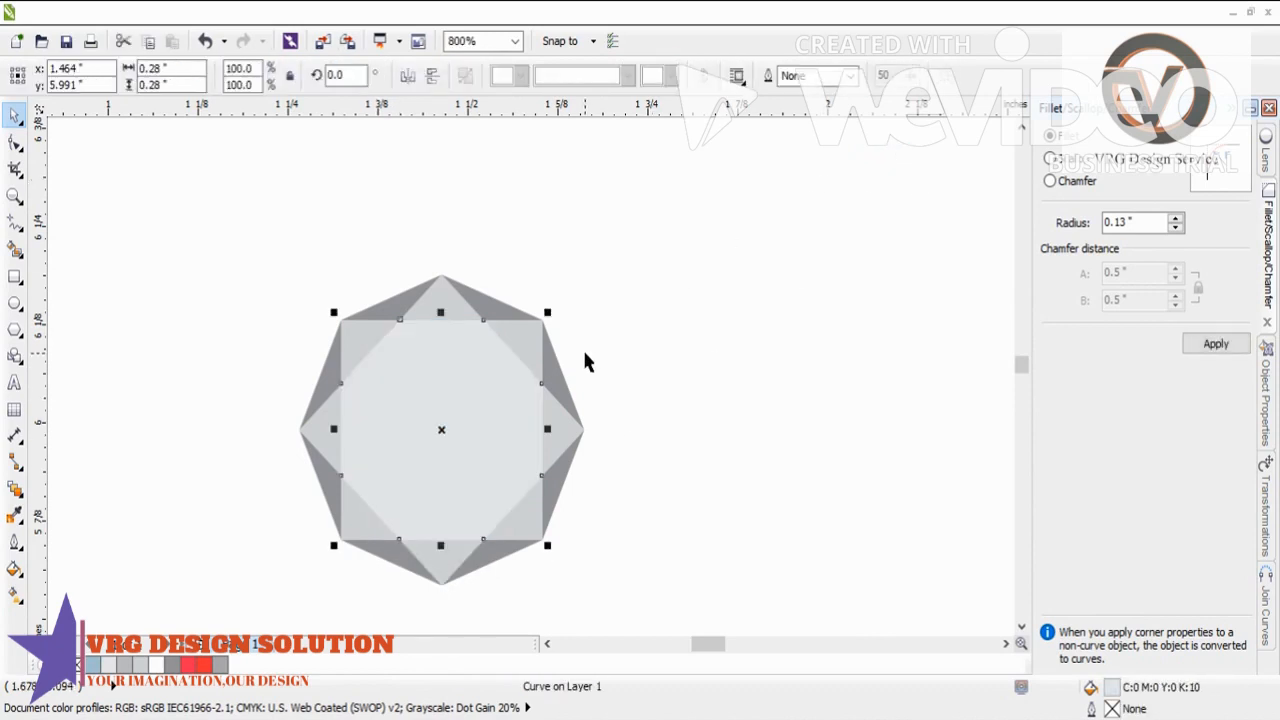
left_click(648, 312)
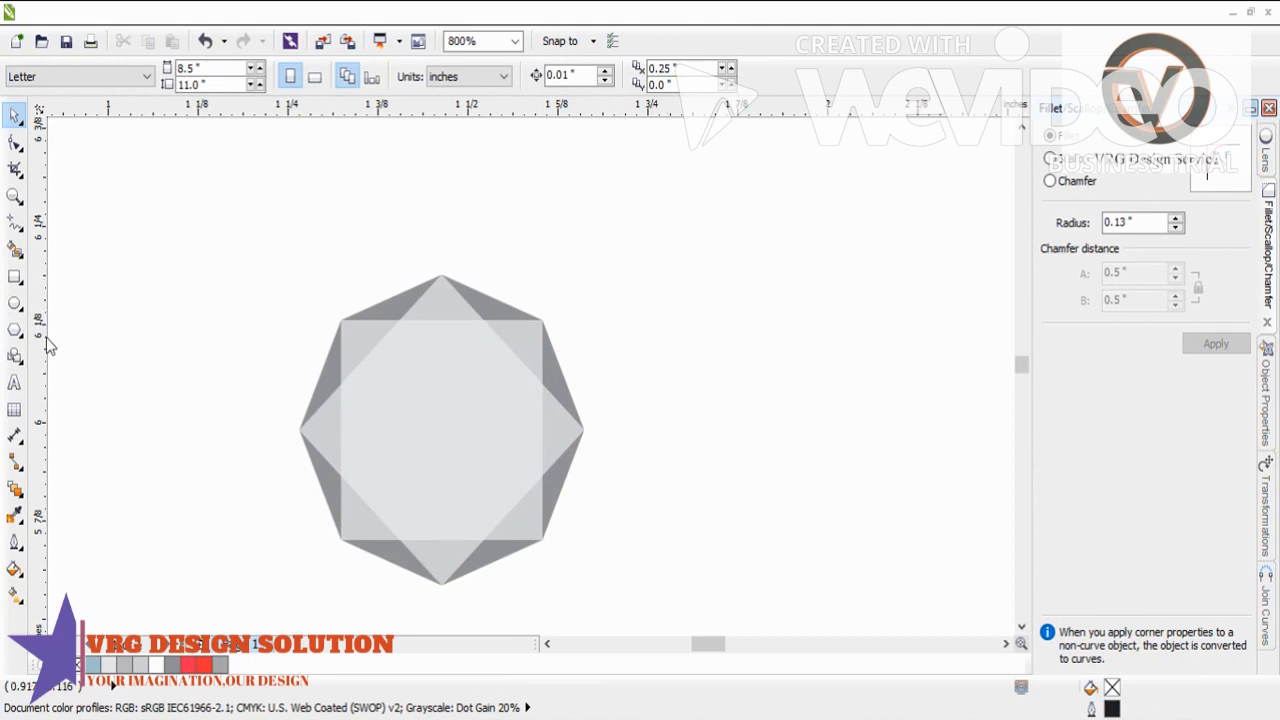
- Draw a diagonal line across the central octagon, smart-fill the octagon's upper left portion beside it, and colour that area white
left_click(15, 222)
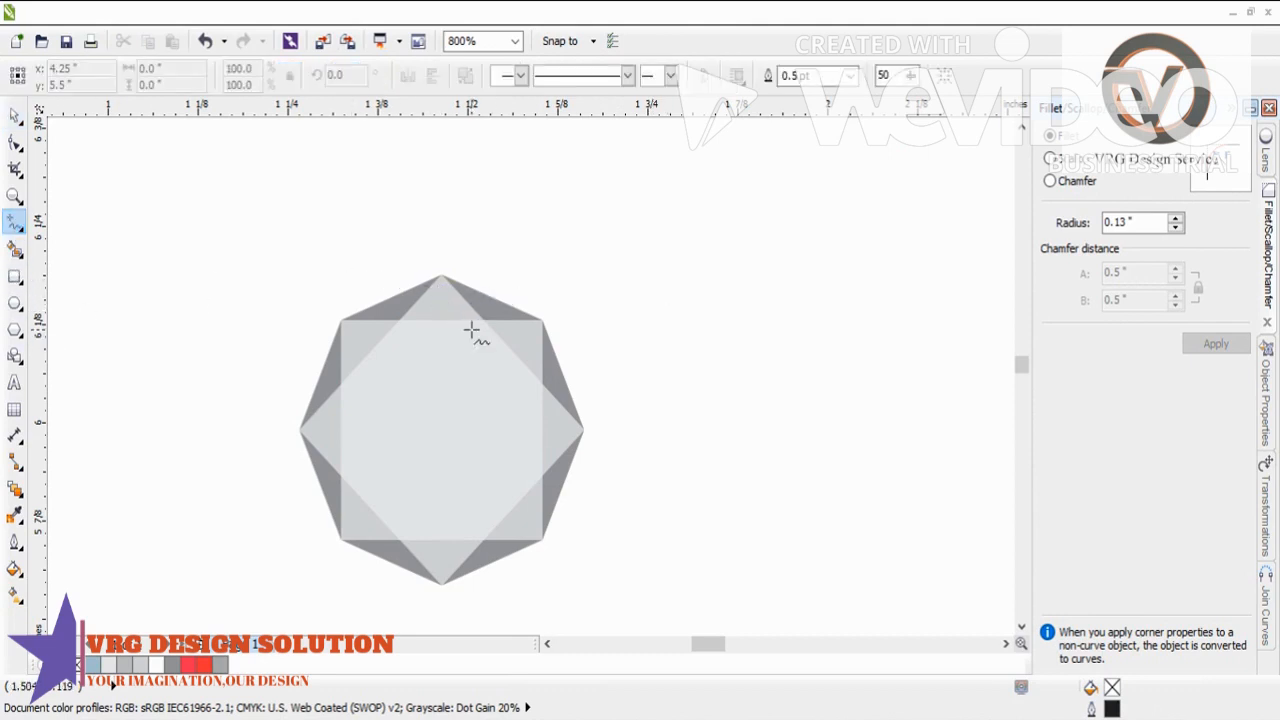
mouse_move(486, 316)
left_mouse_down()
mouse_move(366, 509)
mouse_move(361, 547)
left_mouse_up()
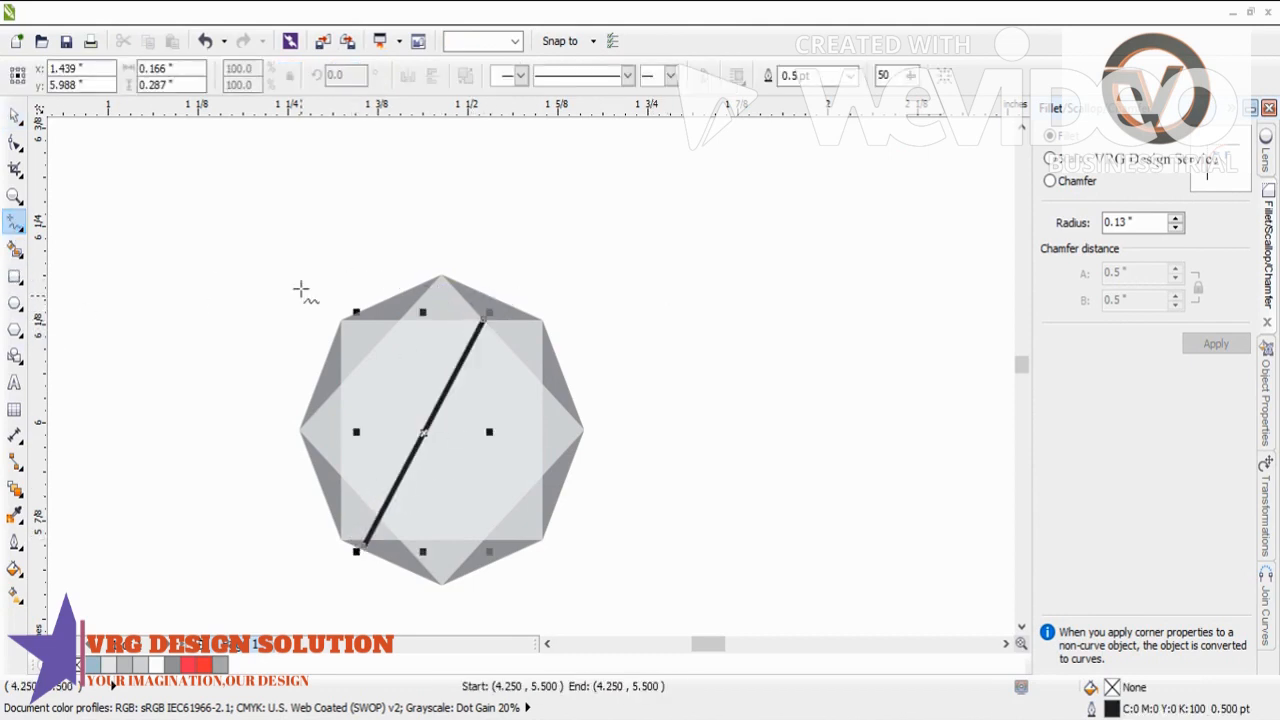
left_click(15, 248)
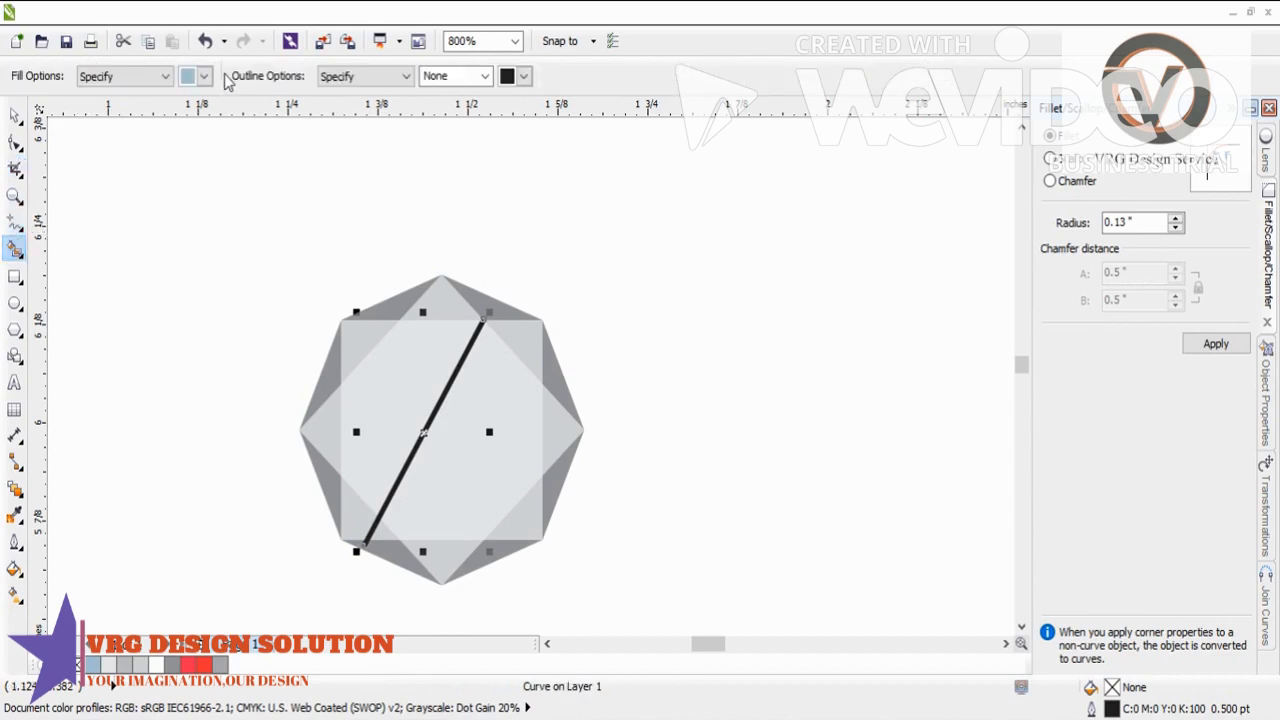
left_click(428, 368)
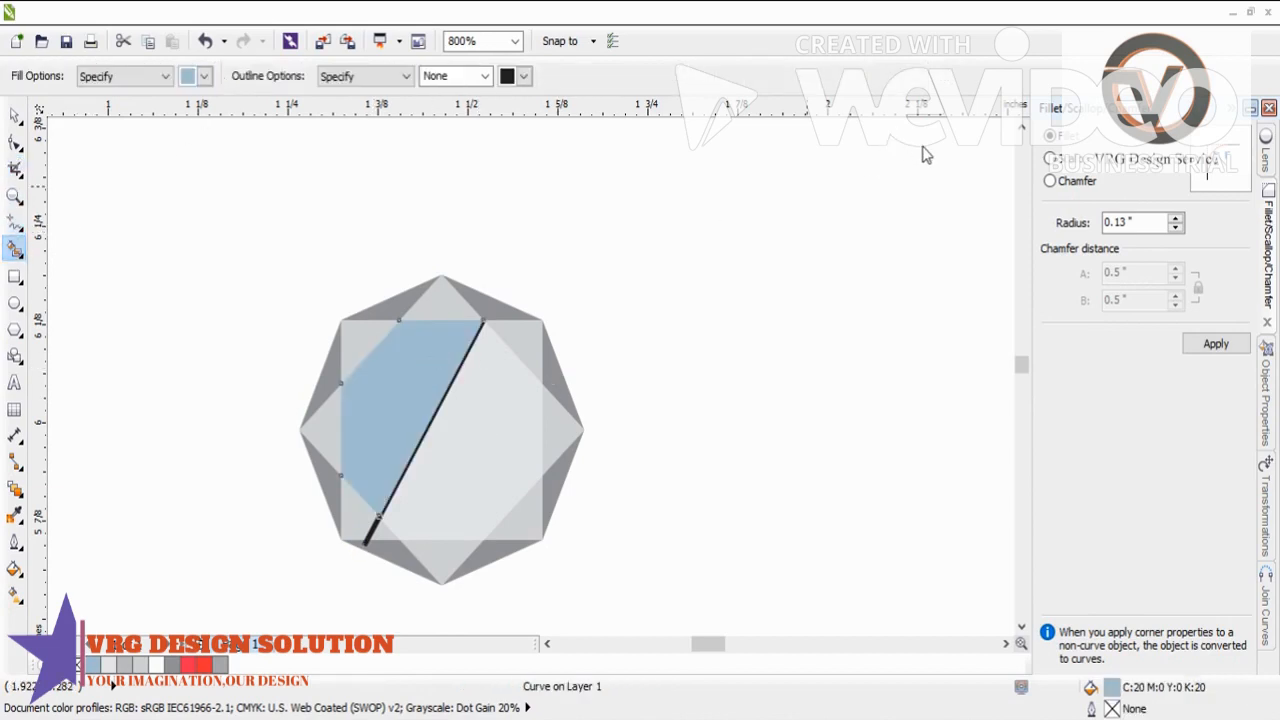
key("ctrl+z")
left_click(15, 115)
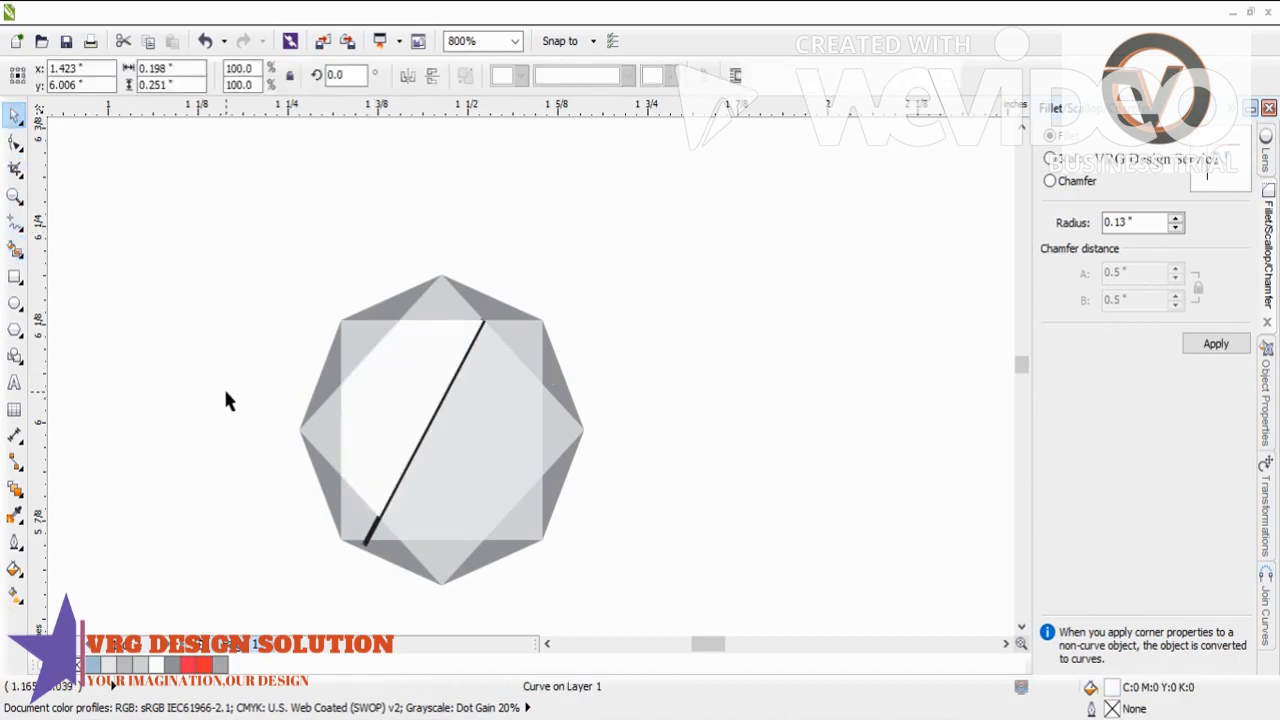
- Delete the diagonal line and group all the gem's facets
left_click(368, 545)
key("Delete")
scroll(391, 417, "down", 1)
left_click_drag(326, 303, 678, 598)
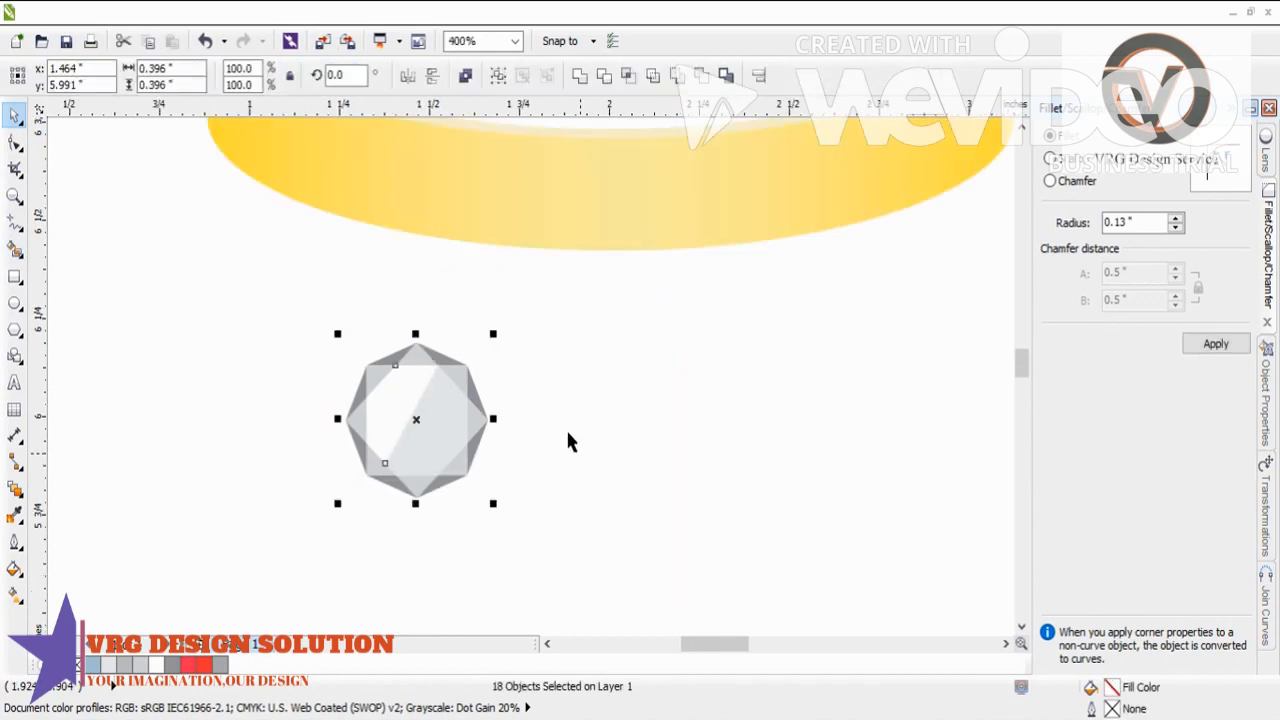
left_click(15, 222)
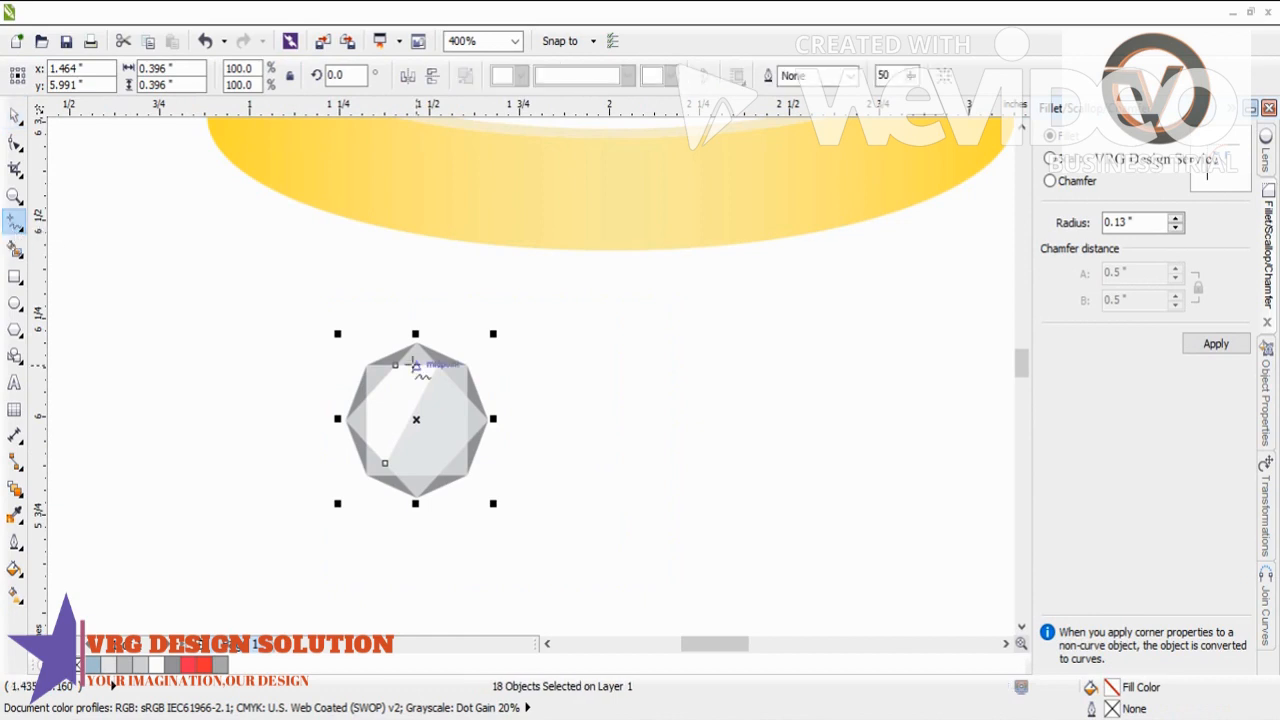
left_click(15, 115)
left_click_drag(285, 310, 632, 570)
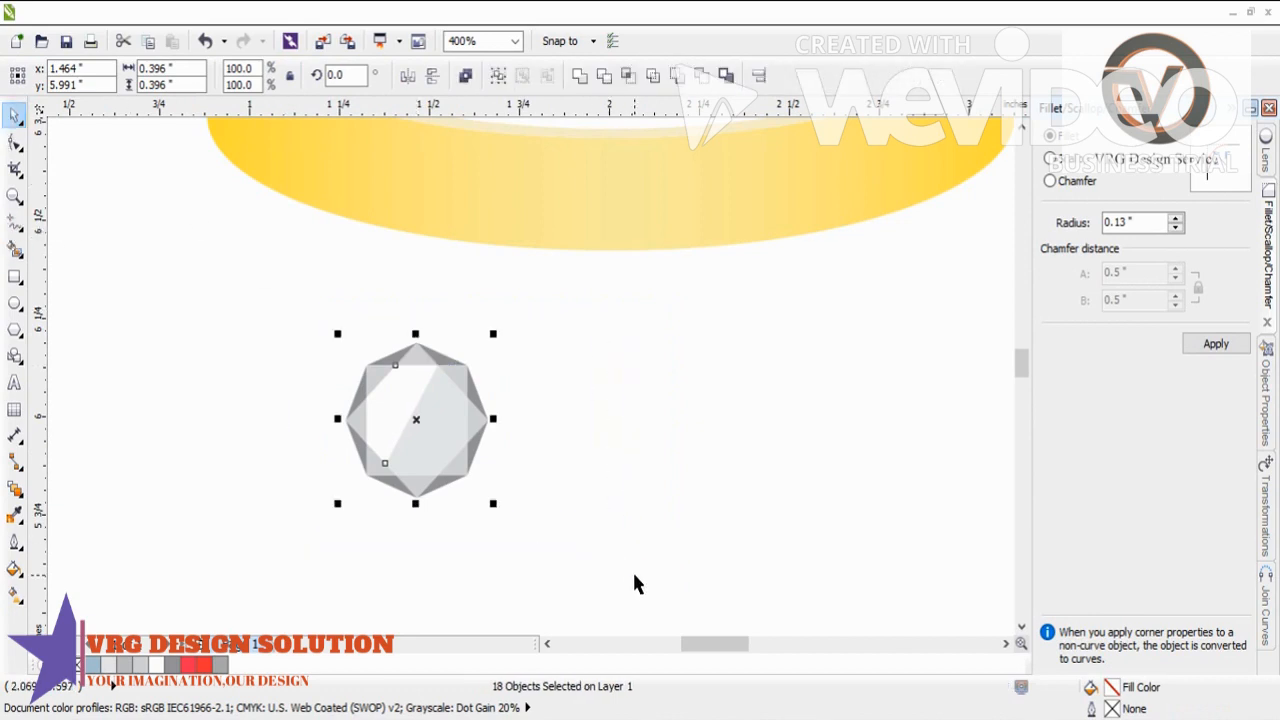
key("ctrl+g")
- Scale the gem down to about 0.11 inches and place it on the front band of the ring, left of centre
scroll(380, 410, "down", 3)
scroll(428, 404, "up", 1)
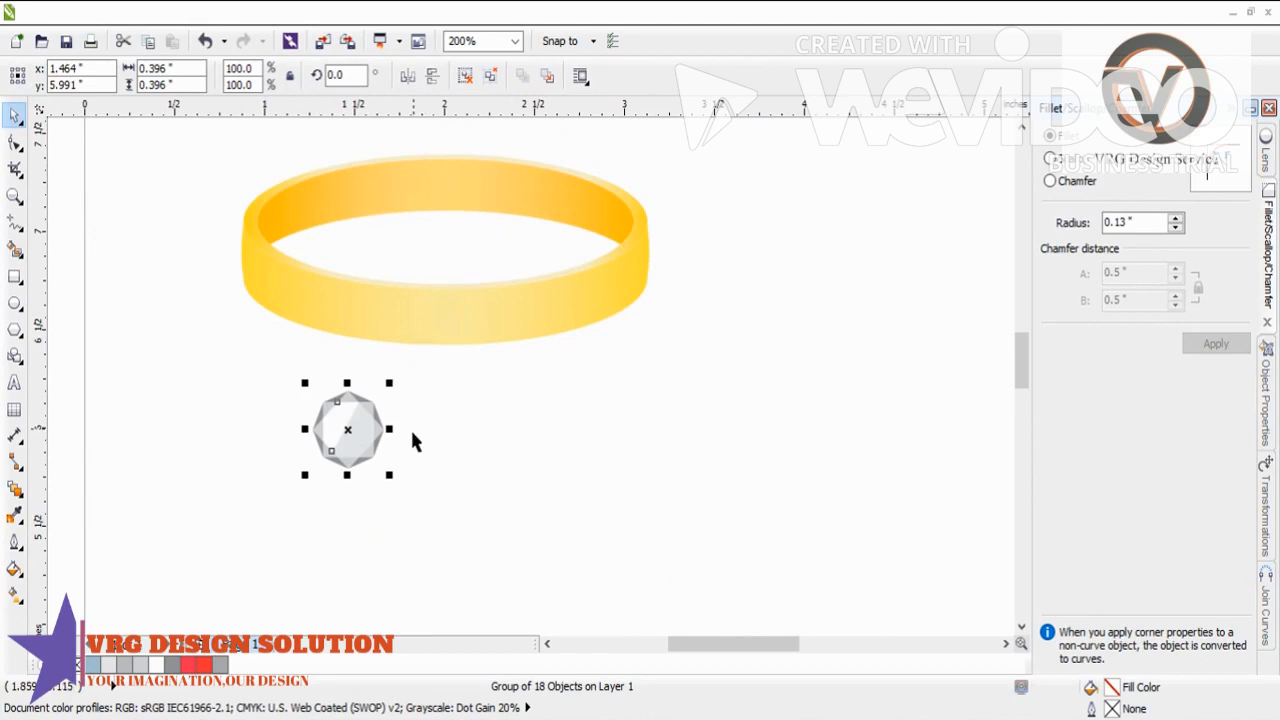
left_click_drag(393, 476, 360, 310)
scroll(343, 432, "up", 1)
left_click(344, 433)
scroll(346, 434, "down", 1)
scroll(368, 310, "up", 1)
scroll(368, 310, "up", 3)
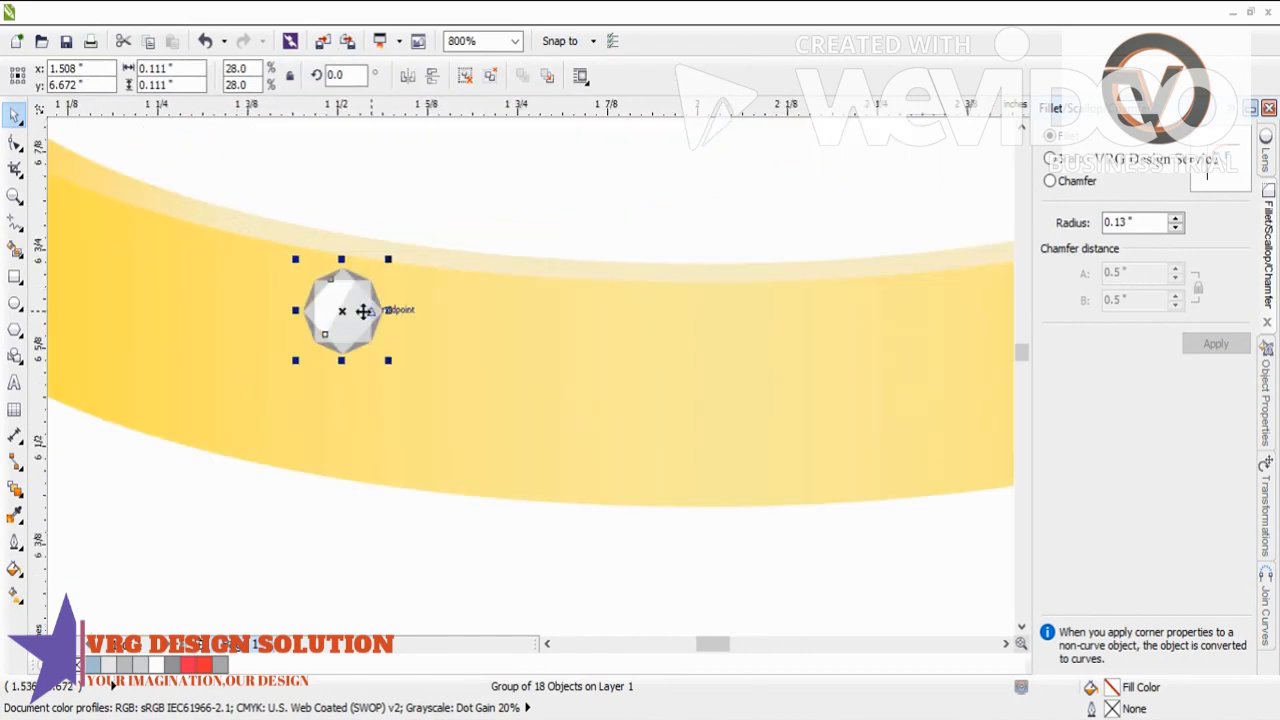
- Shrink the gem further about its centre to about 0.039 inches
left_click_drag(412, 404, 354, 343)
scroll(300, 272, "down", 1)
scroll(336, 310, "down", 1)
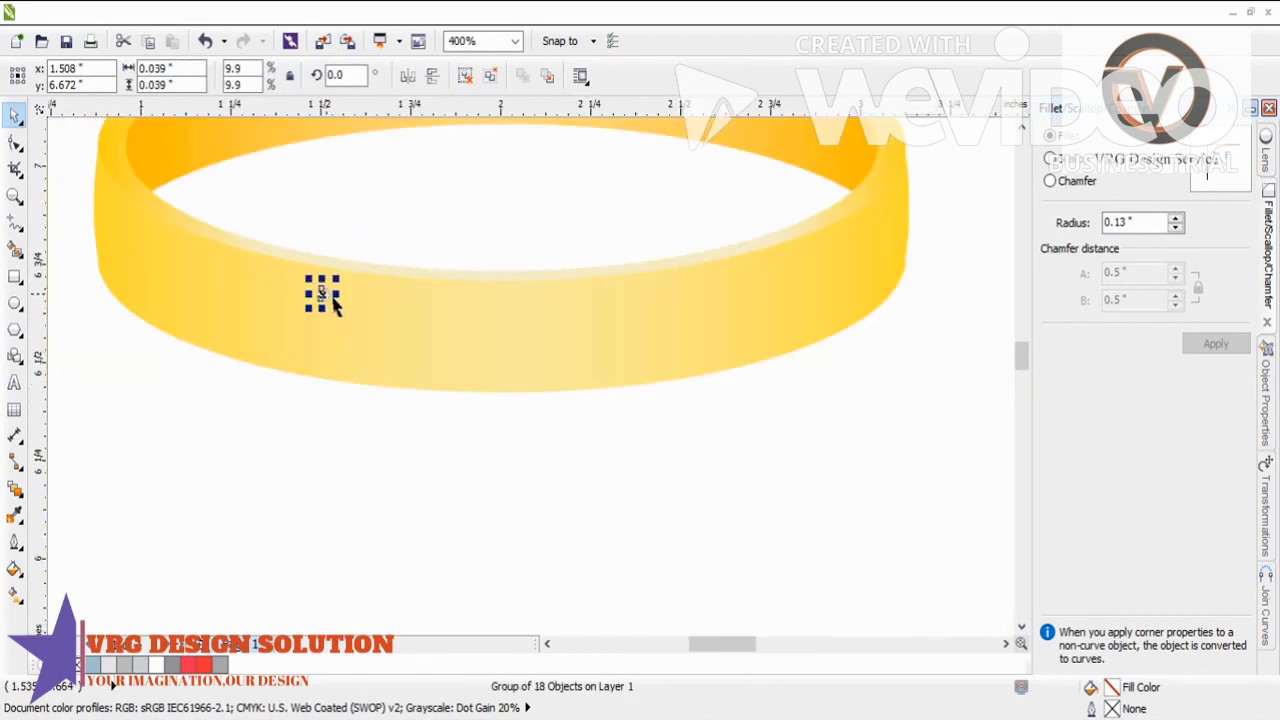
left_click(357, 466)
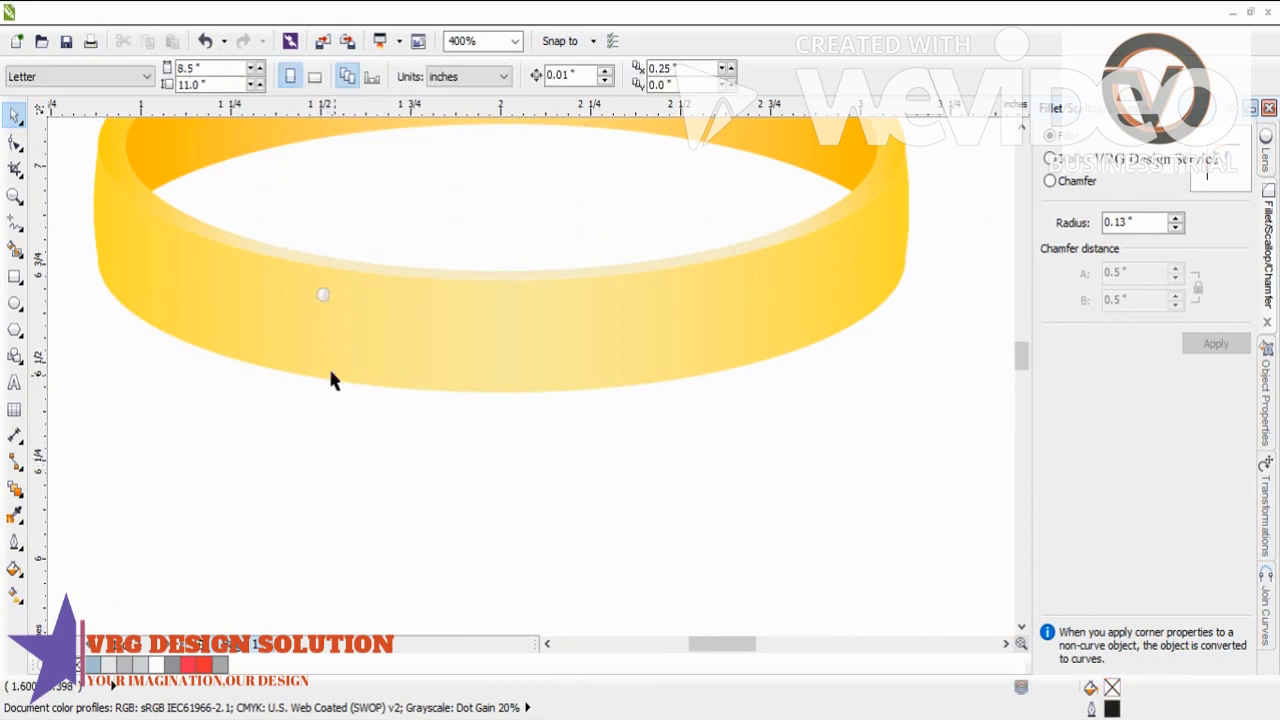
scroll(323, 290, "up", 1)
scroll(324, 285, "down", 1)
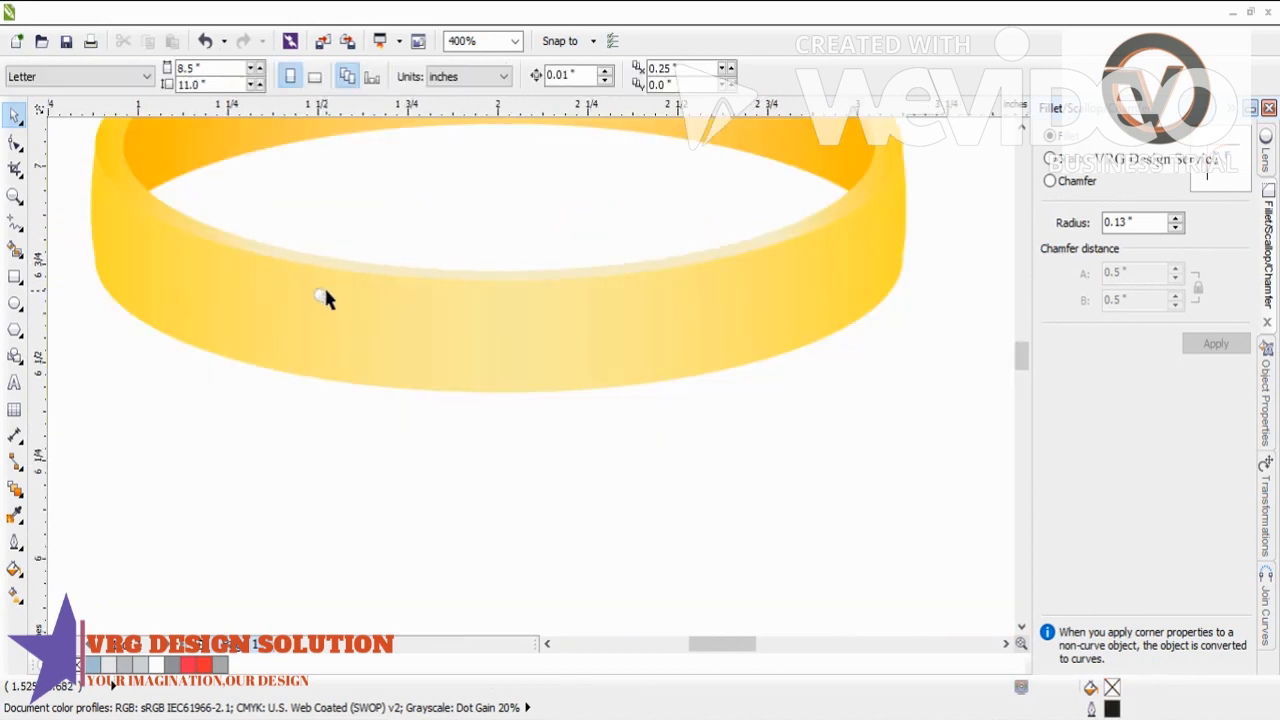
- Draw a straight horizontal line about 1.43 inches long across the front rim of the ring, above the gem
left_click(12, 224)
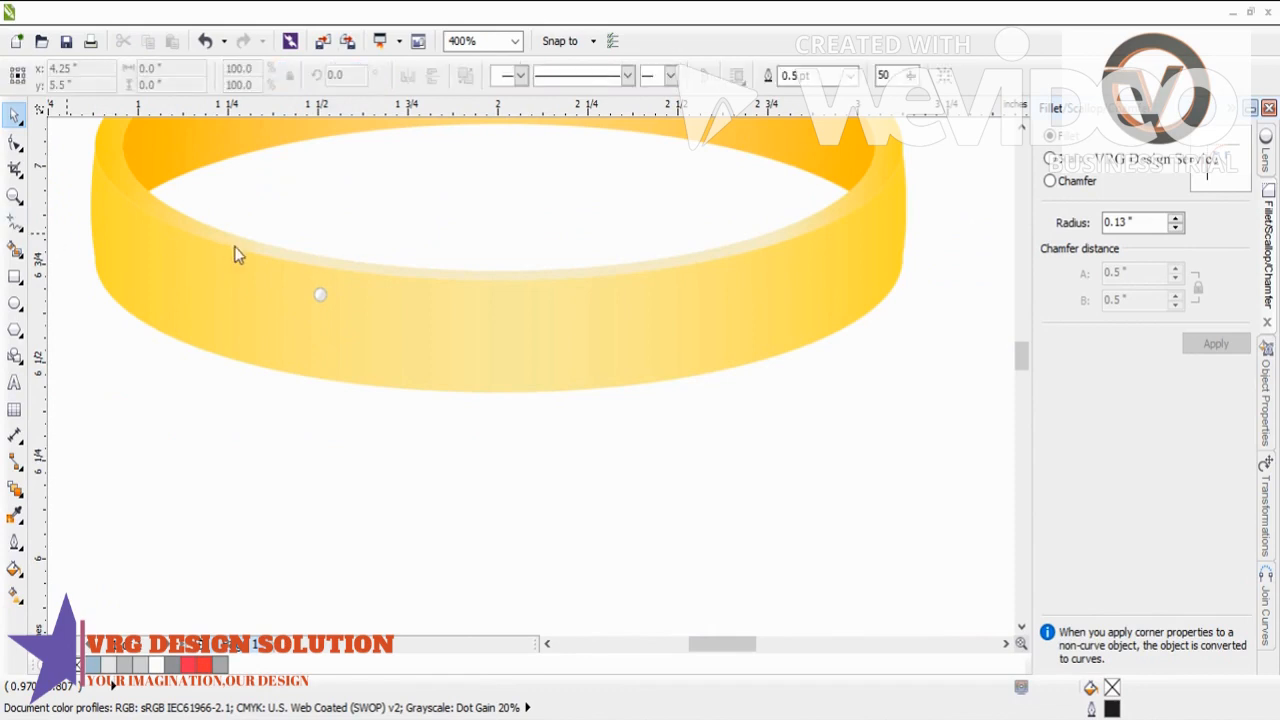
scroll(234, 250, "down", 1)
scroll(273, 266, "up", 1)
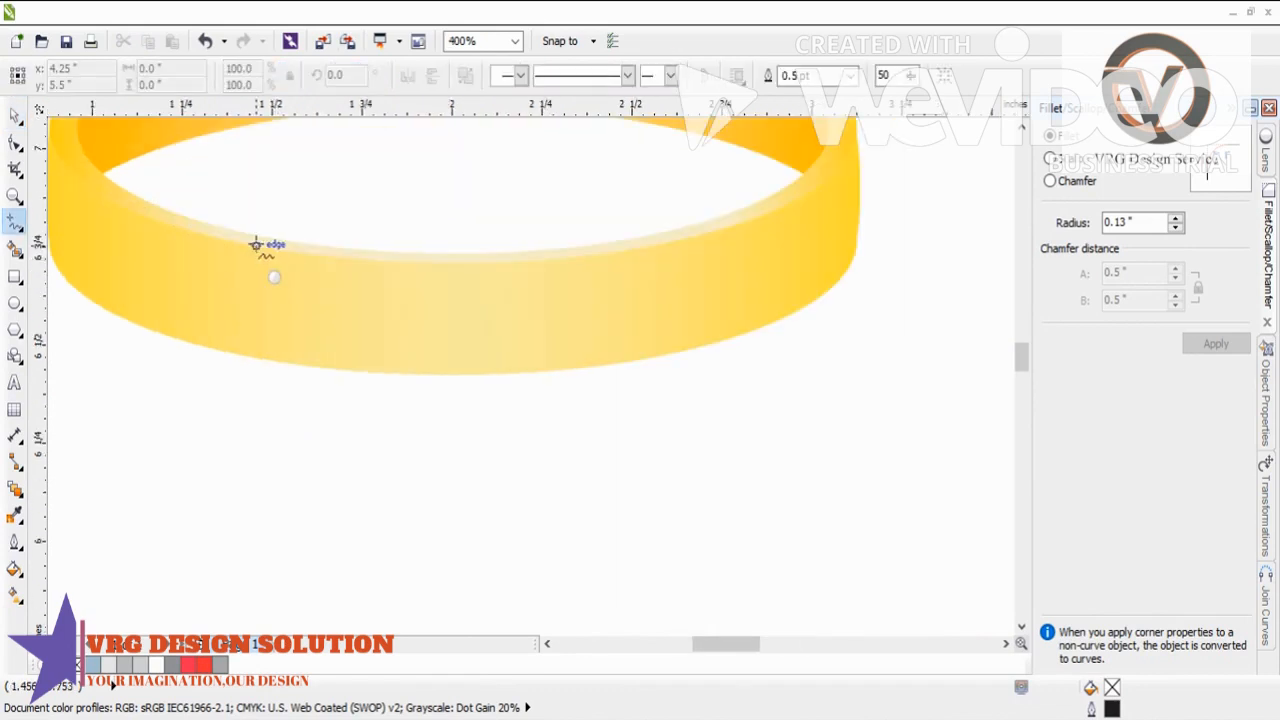
left_click(256, 244)
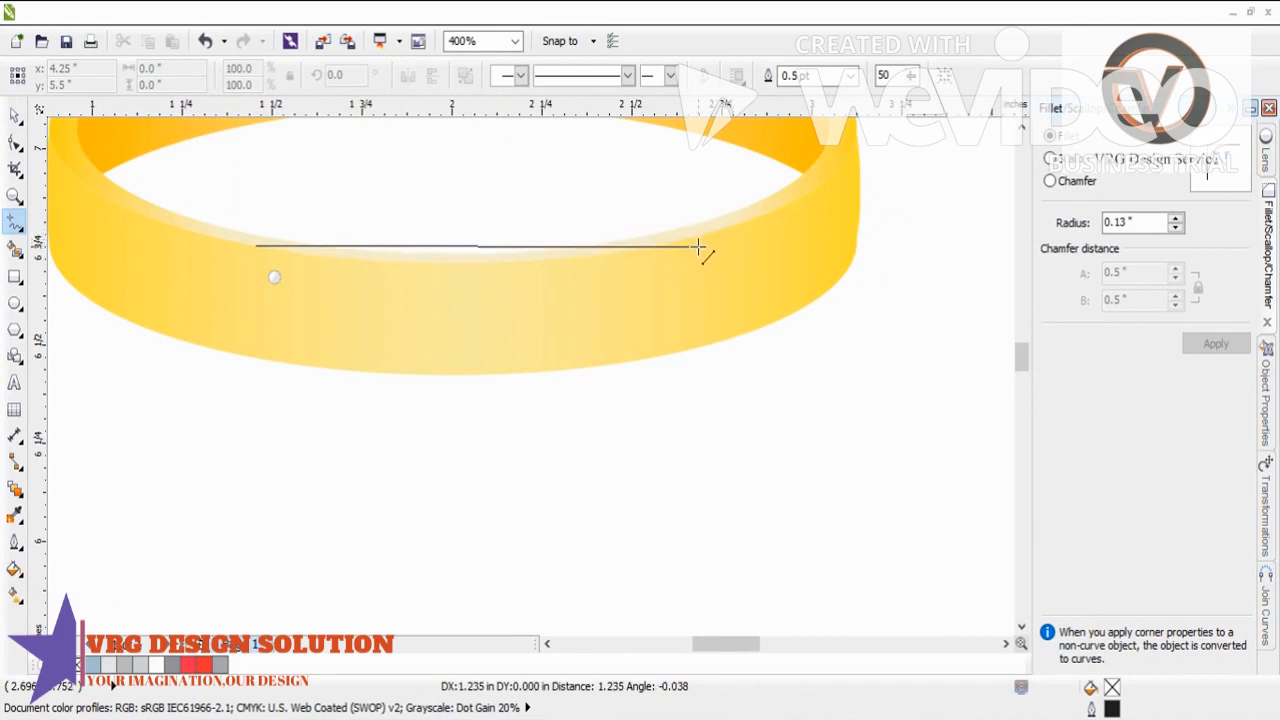
left_click(771, 240)
left_click(15, 143)
scroll(183, 274, "down", 2)
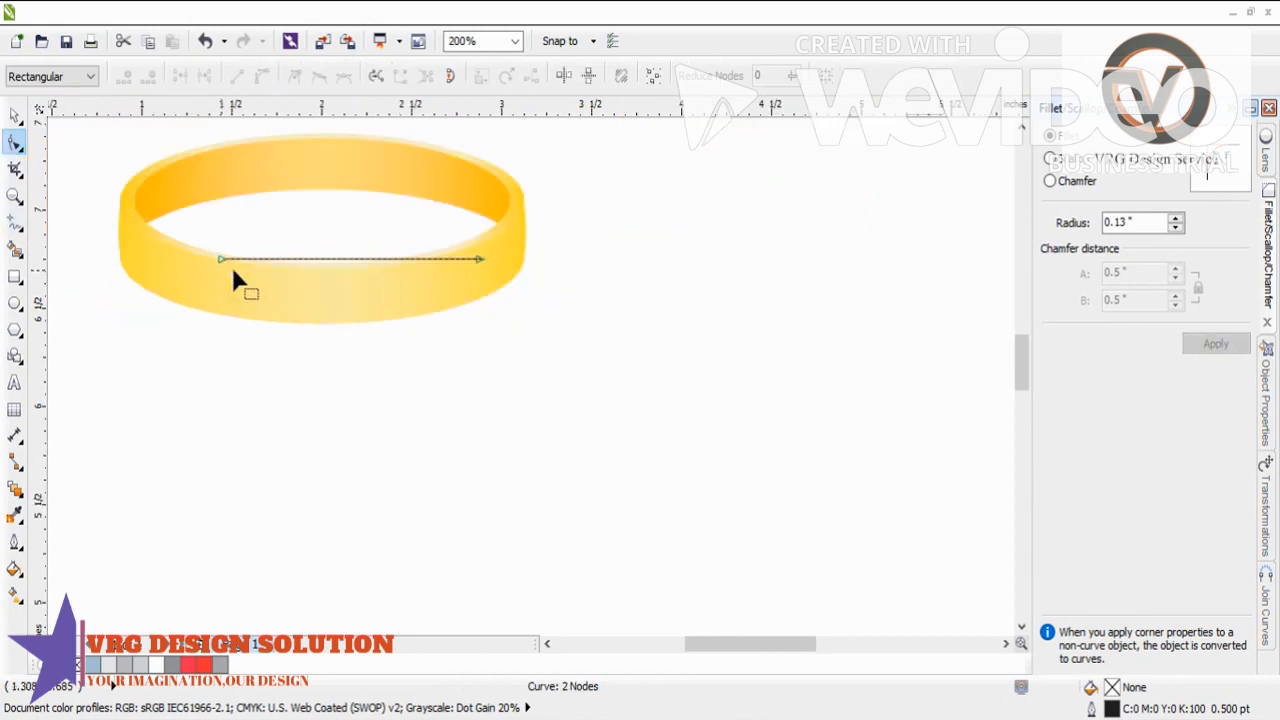
left_click_drag(221, 259, 204, 257)
key("ctrl+z")
left_click(15, 119)
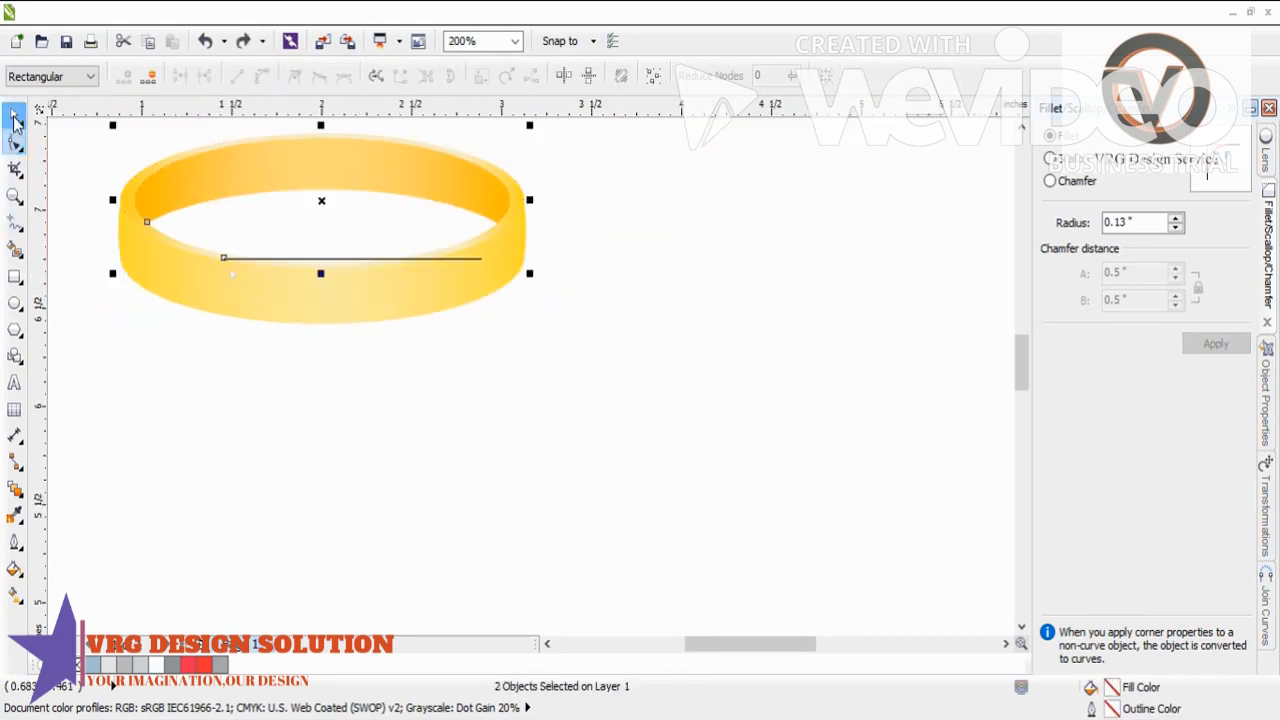
scroll(315, 214, "up", 1)
left_click_drag(352, 306, 296, 297)
key("ctrl+z")
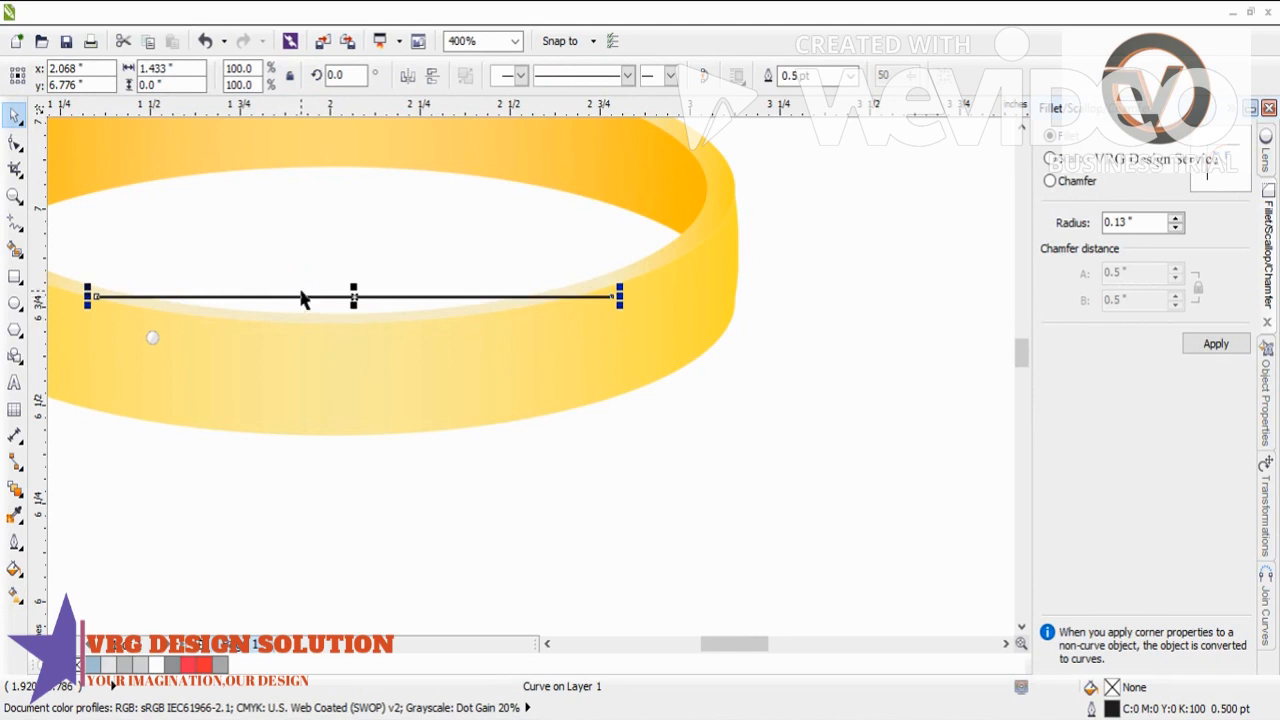
- Bend the middle of the straight line downward into a curve that follows the ring's front rim
left_click(15, 144)
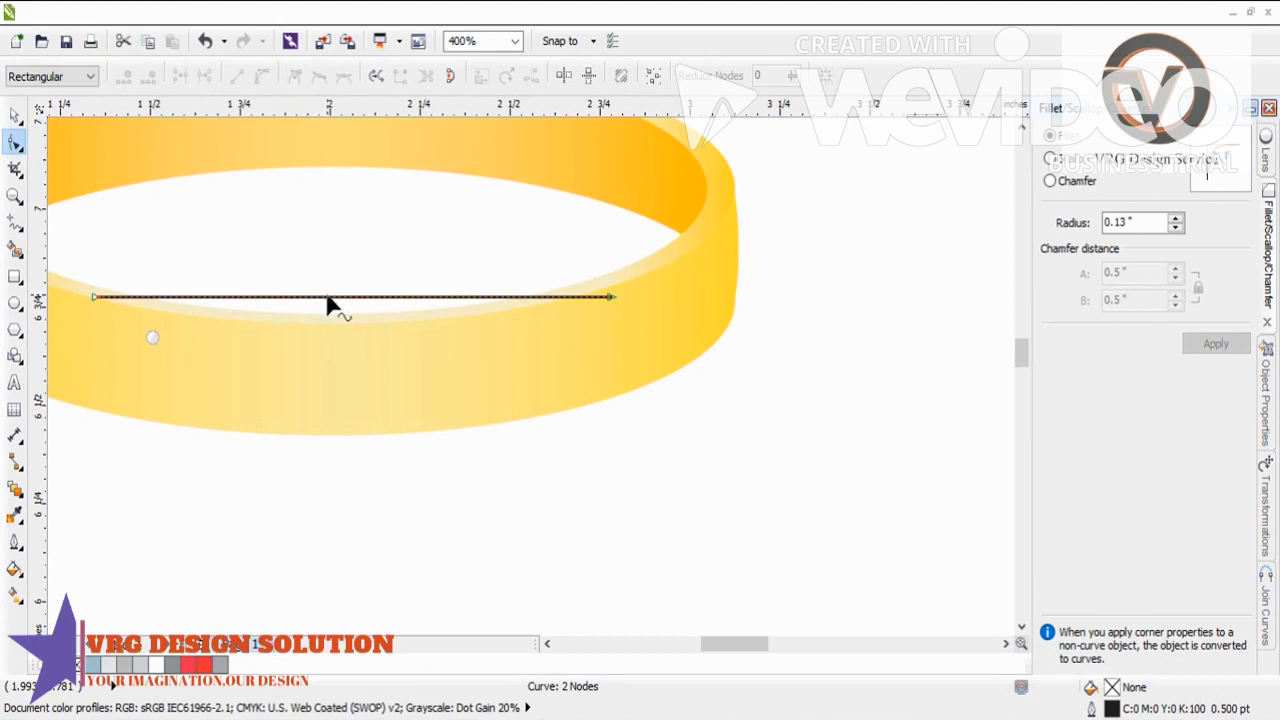
left_click(340, 297)
left_click_drag(339, 299, 332, 323)
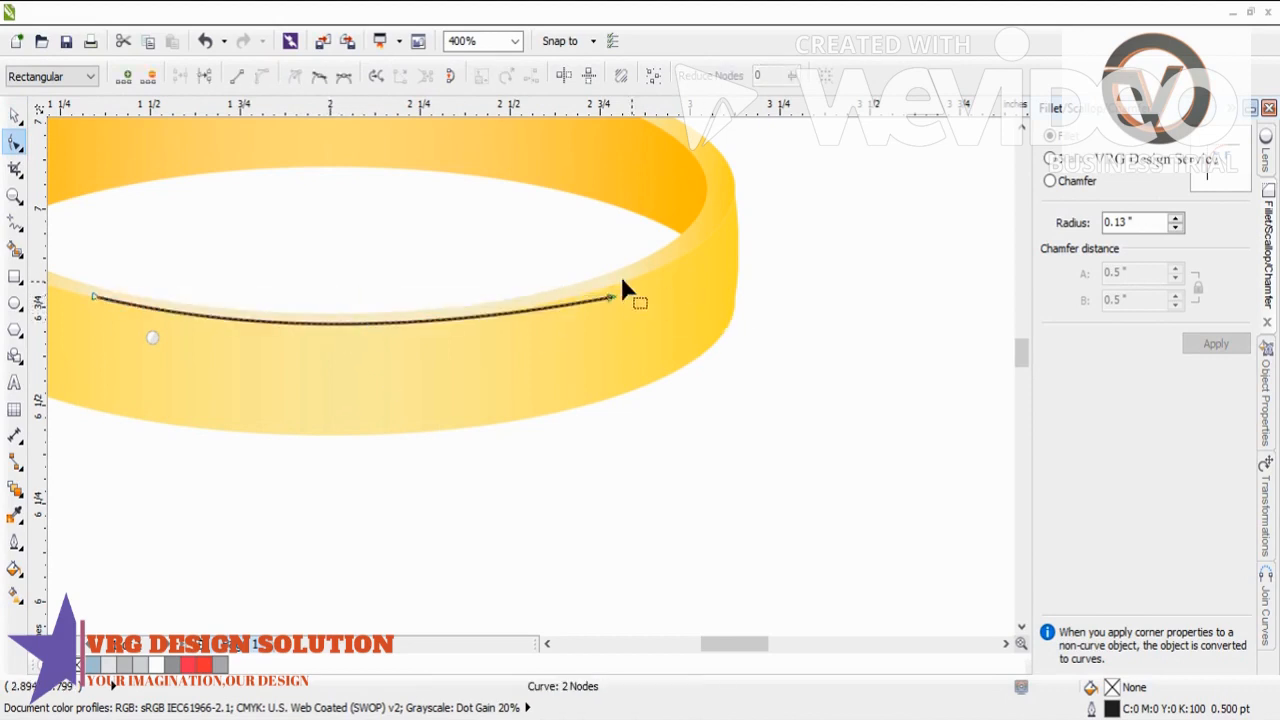
- Move the curve's right end node up onto the lower edge of the ring's pale rim
scroll(622, 277, "up", 1)
mouse_move(601, 314)
left_mouse_down()
mouse_move(596, 294)
mouse_move(603, 312)
left_mouse_up()
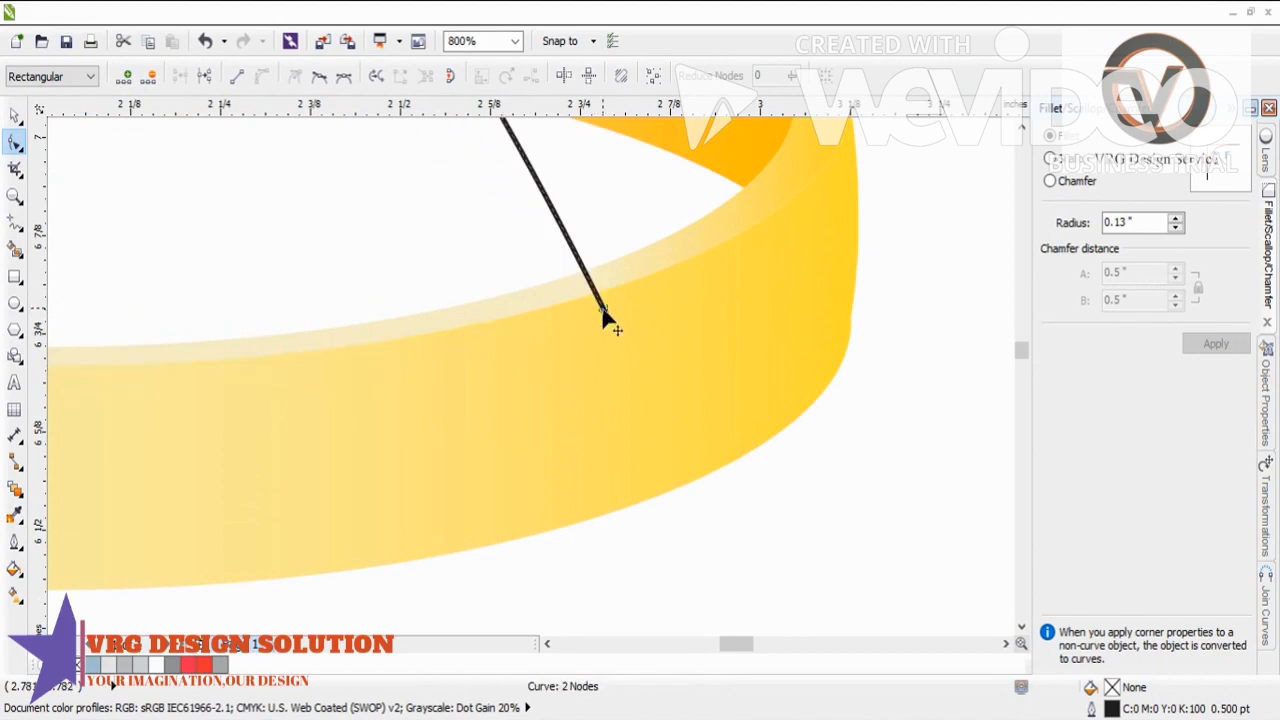
left_click(205, 41)
scroll(620, 316, "up", 1)
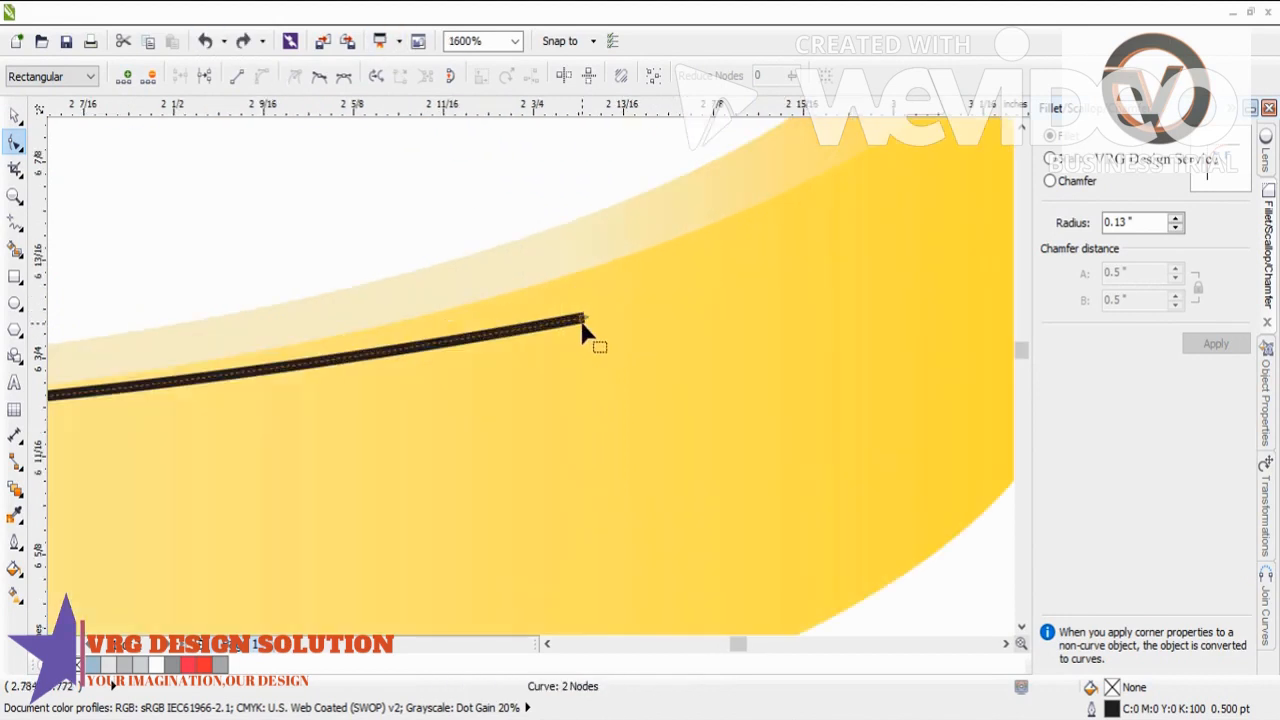
left_click_drag(584, 320, 570, 272)
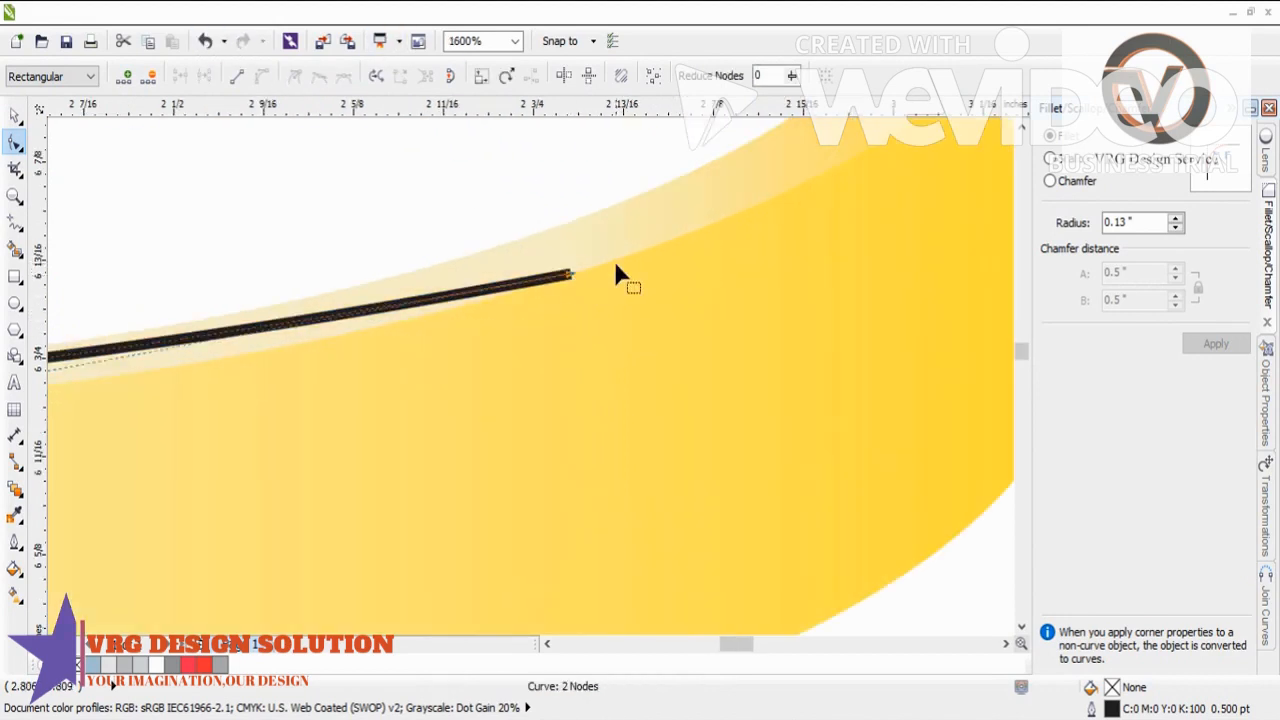
- Adjust the curve's right control handle so the curve follows the lower edge of the ring's pale rim
scroll(615, 268, "down", 3)
scroll(615, 270, "down", 1)
scroll(447, 245, "up", 1)
scroll(300, 320, "down", 1)
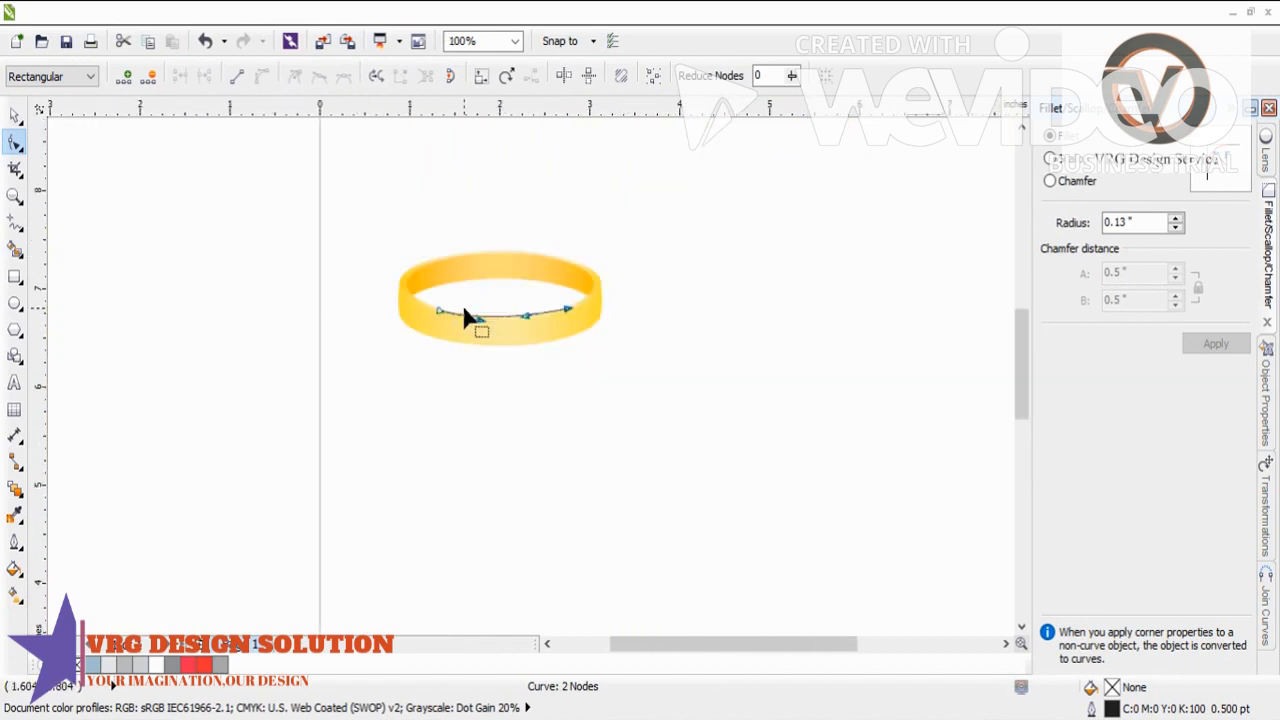
scroll(466, 315, "up", 2)
scroll(425, 328, "up", 1)
scroll(314, 318, "up", 1)
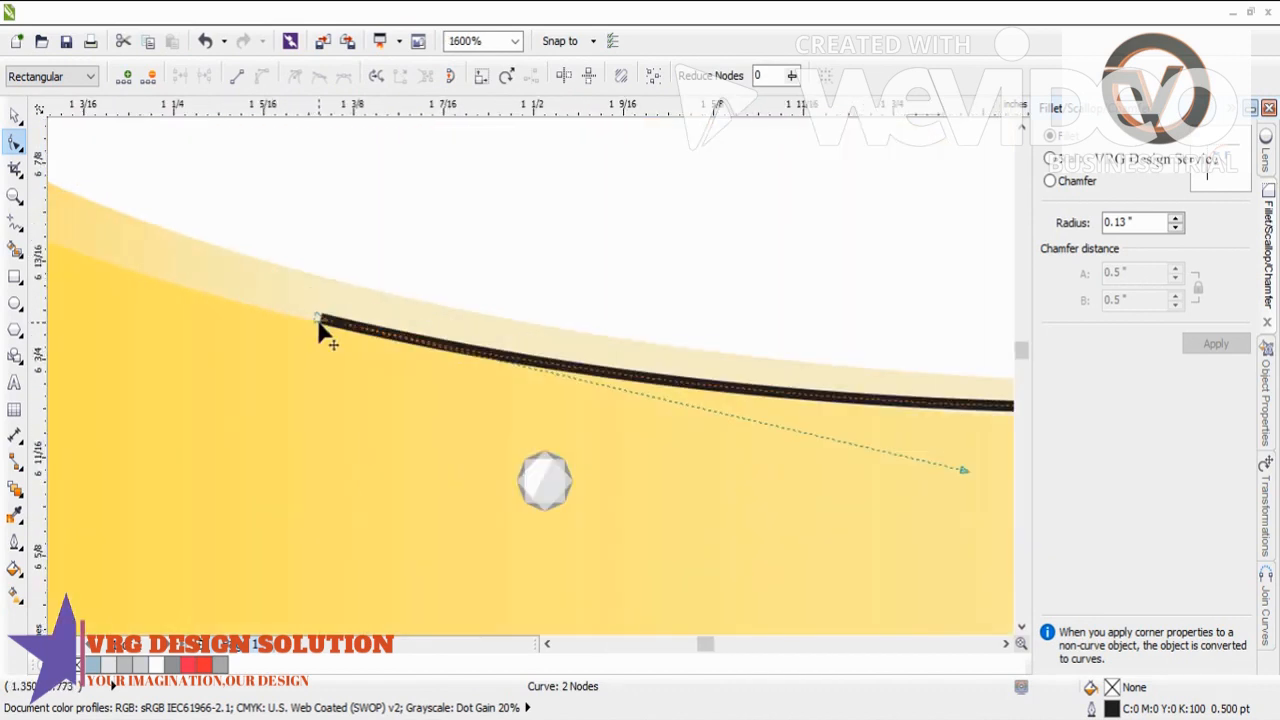
scroll(300, 318, "down", 2)
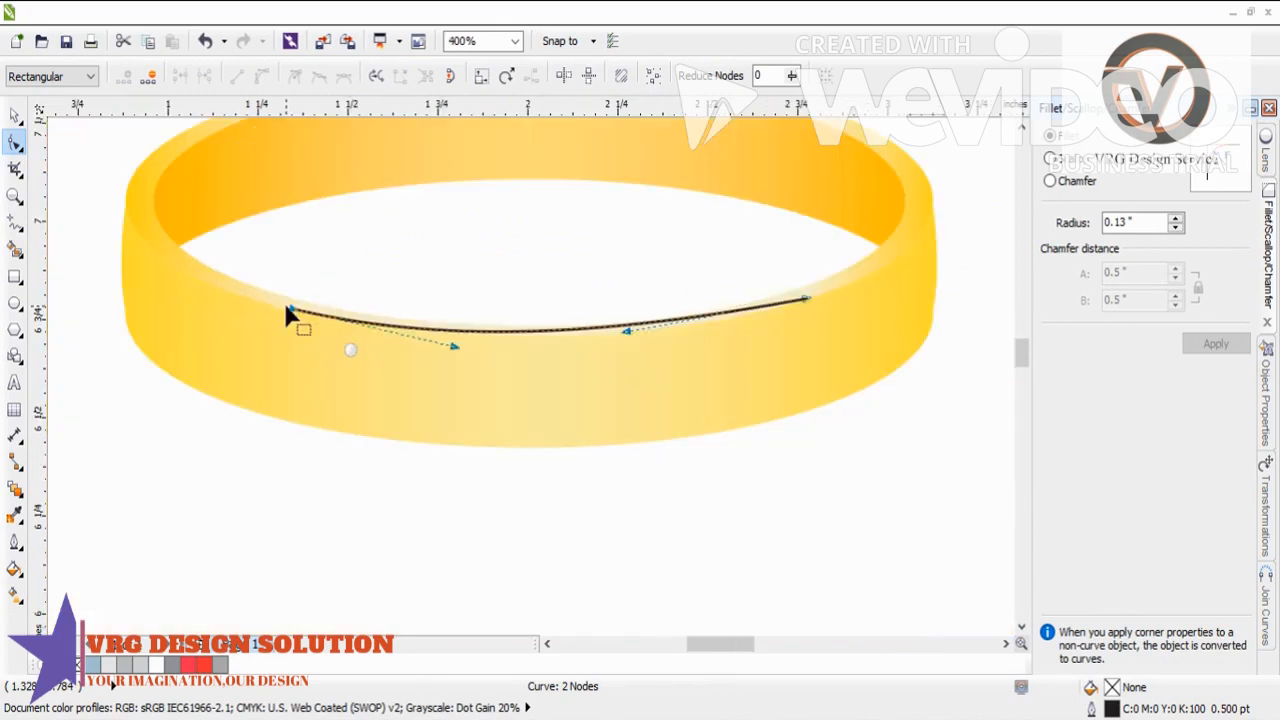
scroll(617, 345, "up", 1)
left_click_drag(608, 348, 607, 373)
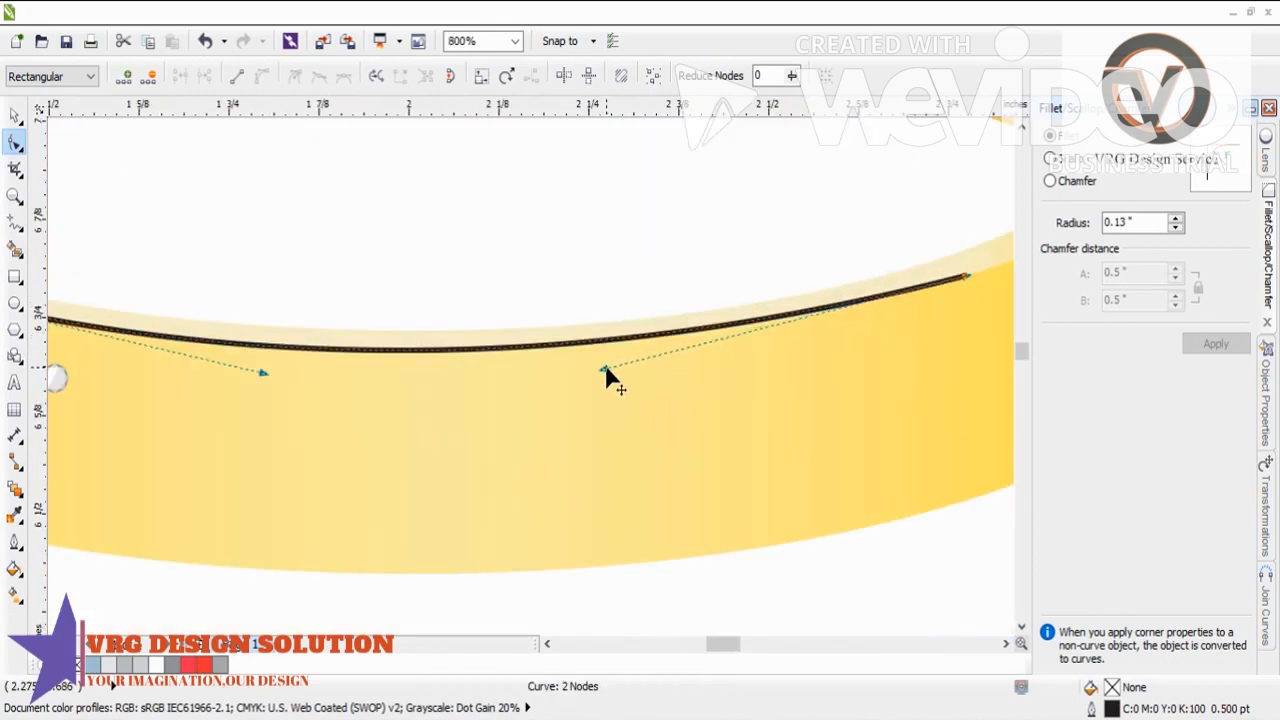
scroll(597, 375, "down", 1)
scroll(591, 369, "up", 1)
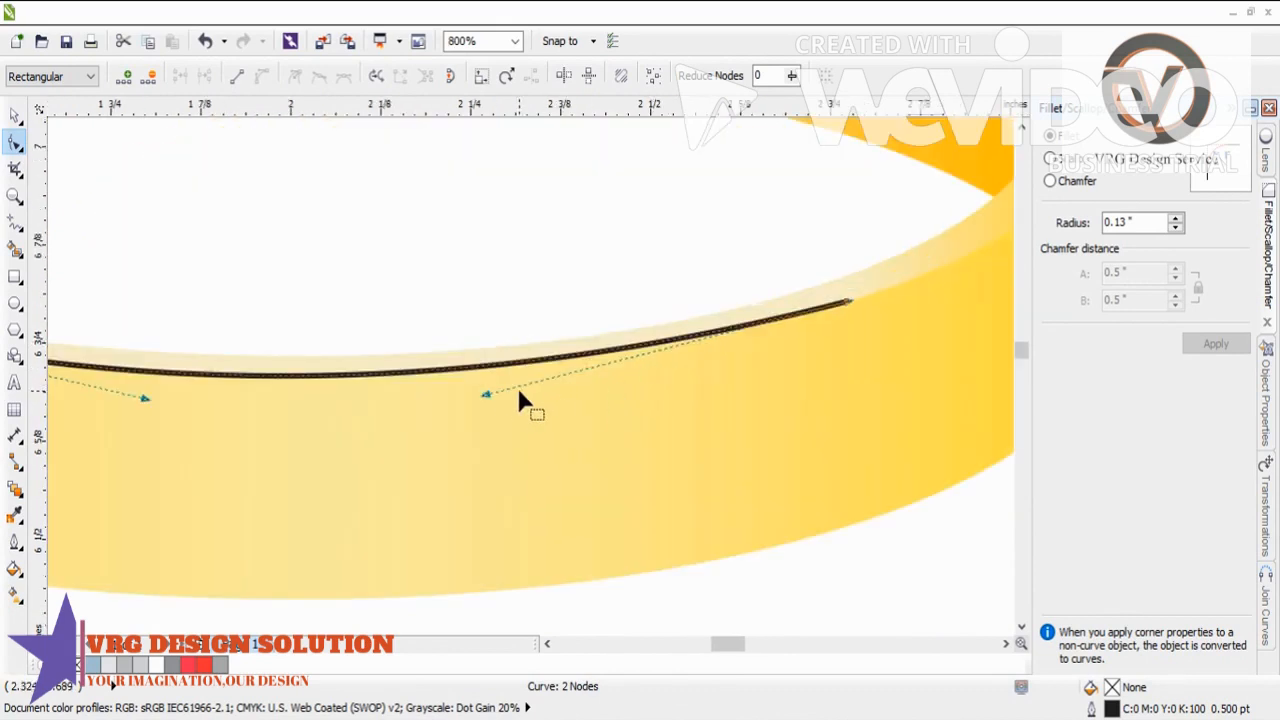
left_click_drag(487, 400, 505, 404)
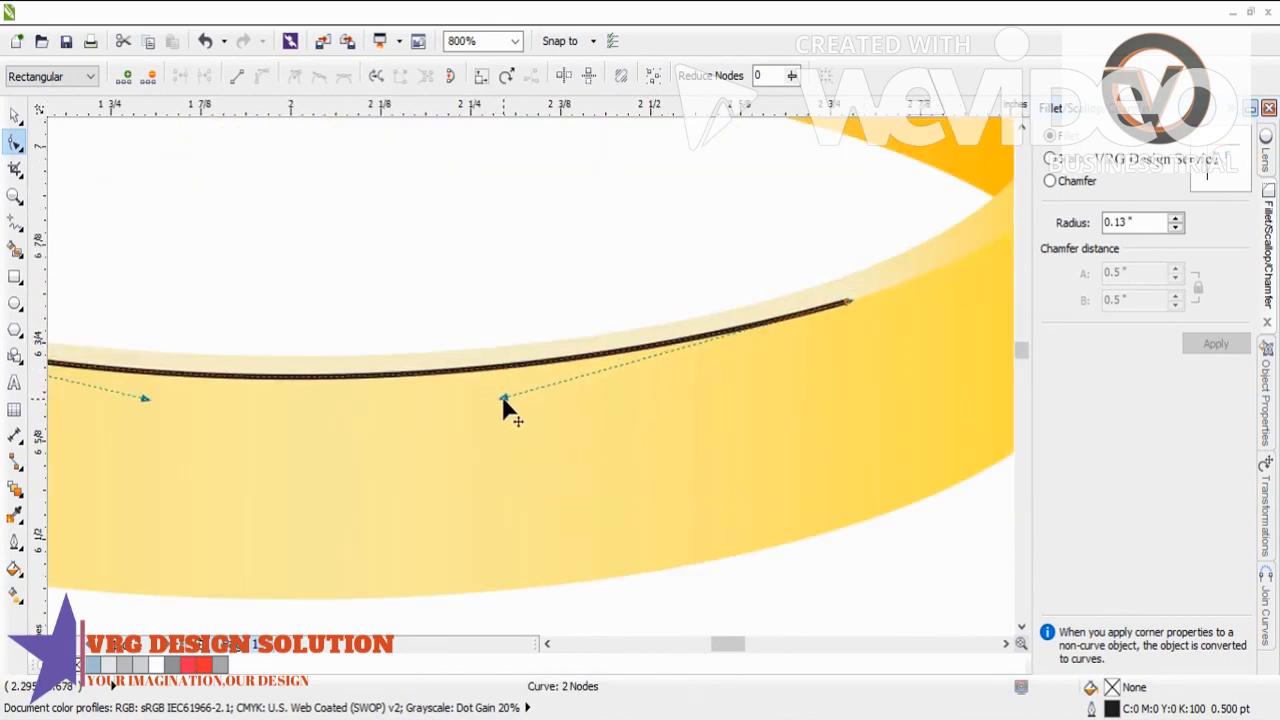
scroll(209, 349, "down", 1)
scroll(362, 425, "up", 1)
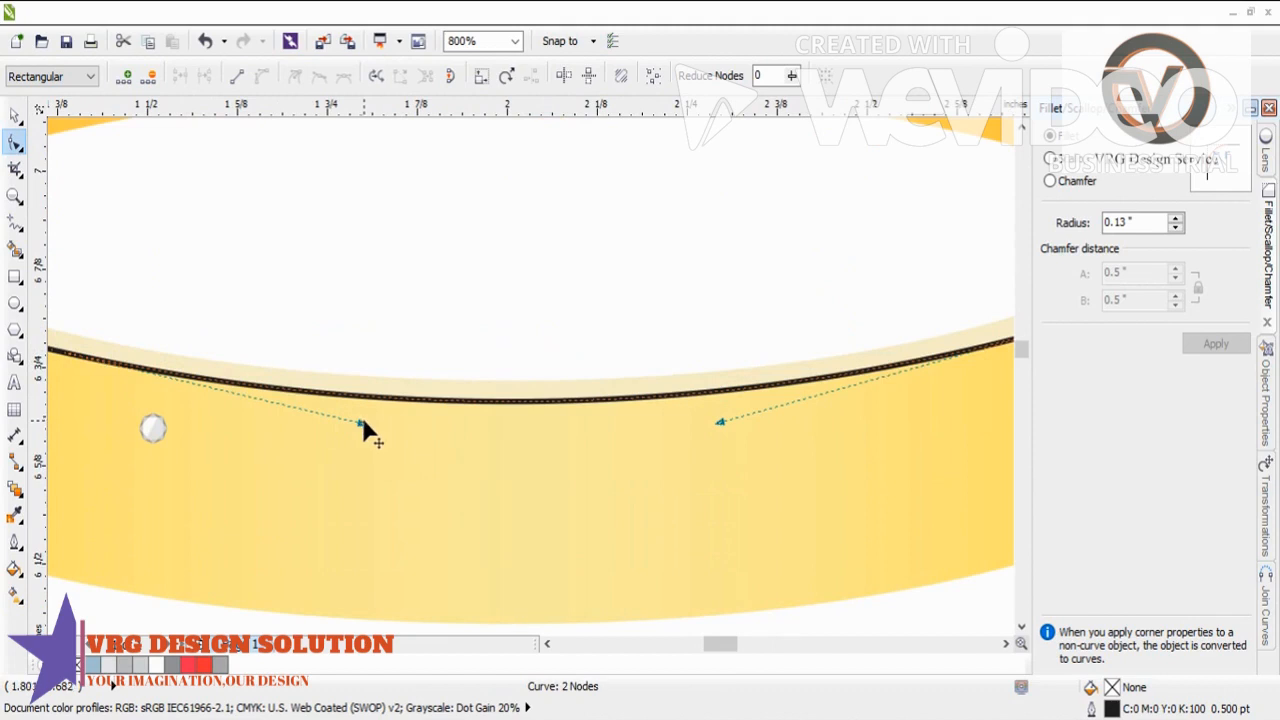
left_click(14, 114)
scroll(424, 318, "down", 1)
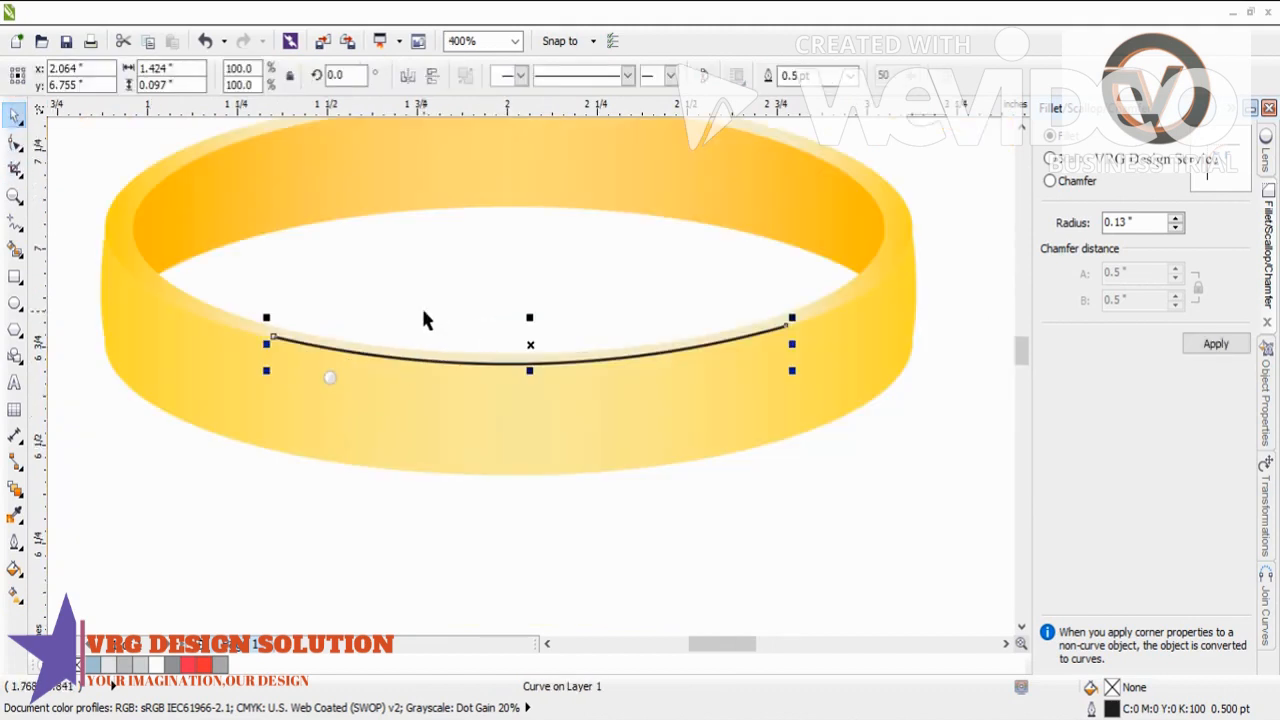
- Draw a straight vertical line about 0.24 inches long down the ring's front band, beside the curve's left end
left_click_drag(274, 493, 355, 343)
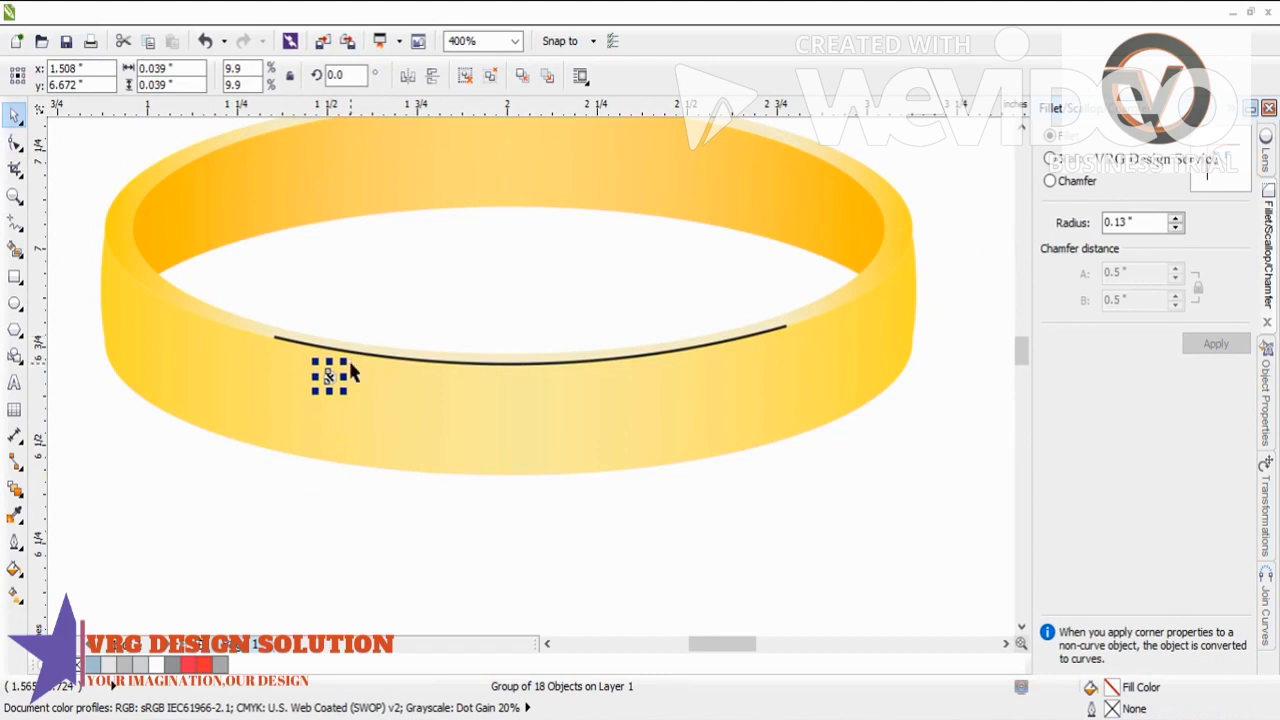
left_click(14, 221)
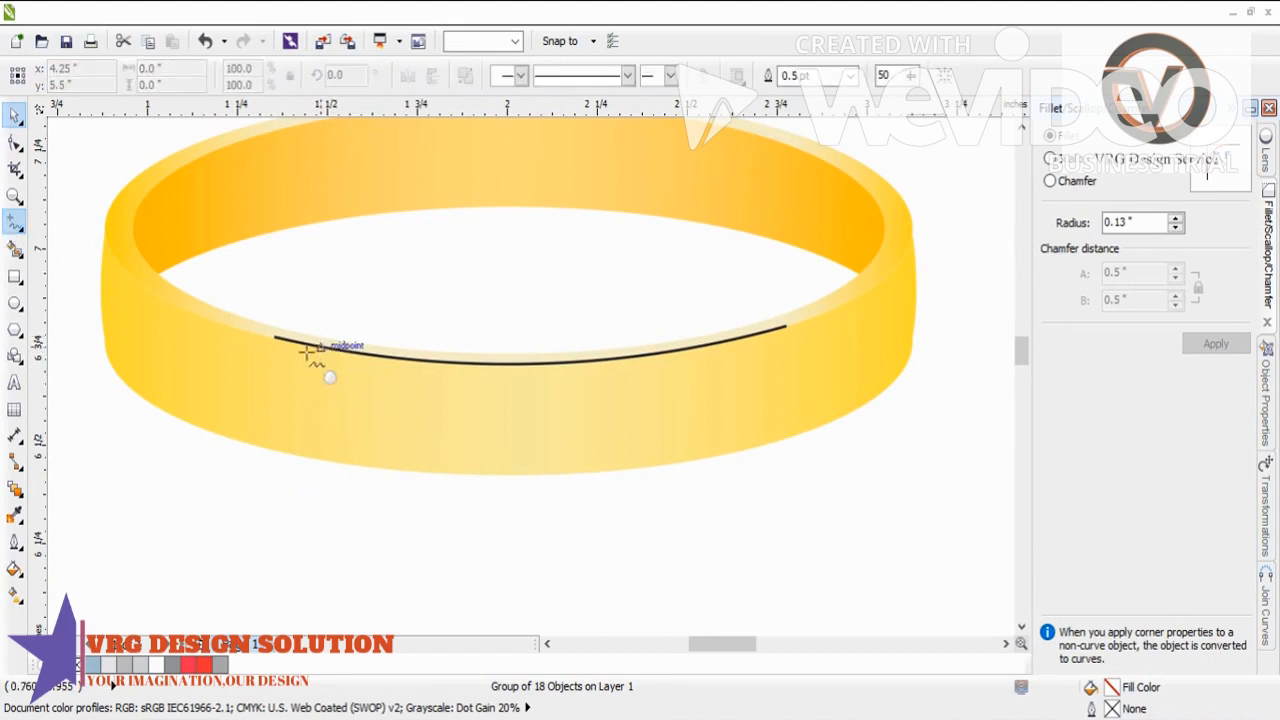
scroll(310, 350, "up", 1)
left_click_drag(219, 318, 219, 515)
- Move the small gem onto the vertical line's top end and place a copy of it on the bottom end
left_click(16, 143)
left_click(15, 115)
left_click(352, 402)
left_click_drag(350, 402, 219, 318)
left_click_drag(236, 407, 221, 507)
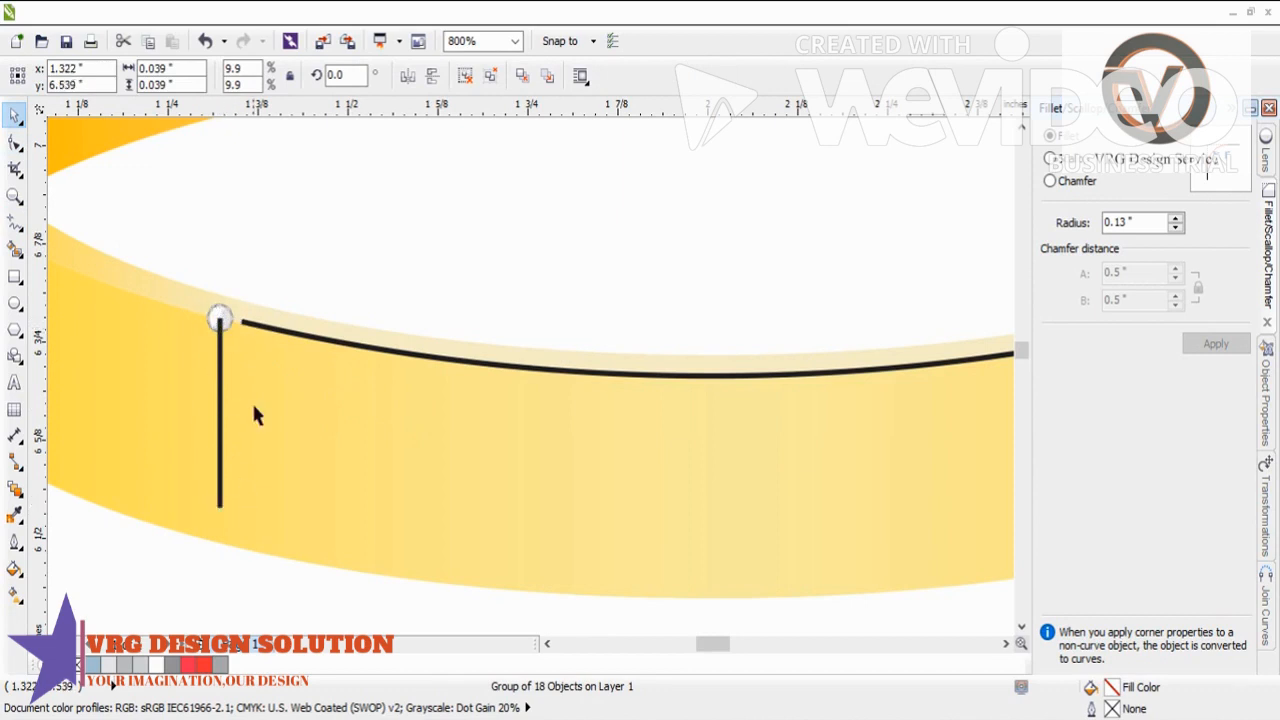
- Blend the top gem into the bottom gem along the vertical line with 5 blend steps
left_click(14, 489)
left_click_drag(227, 318, 219, 508)
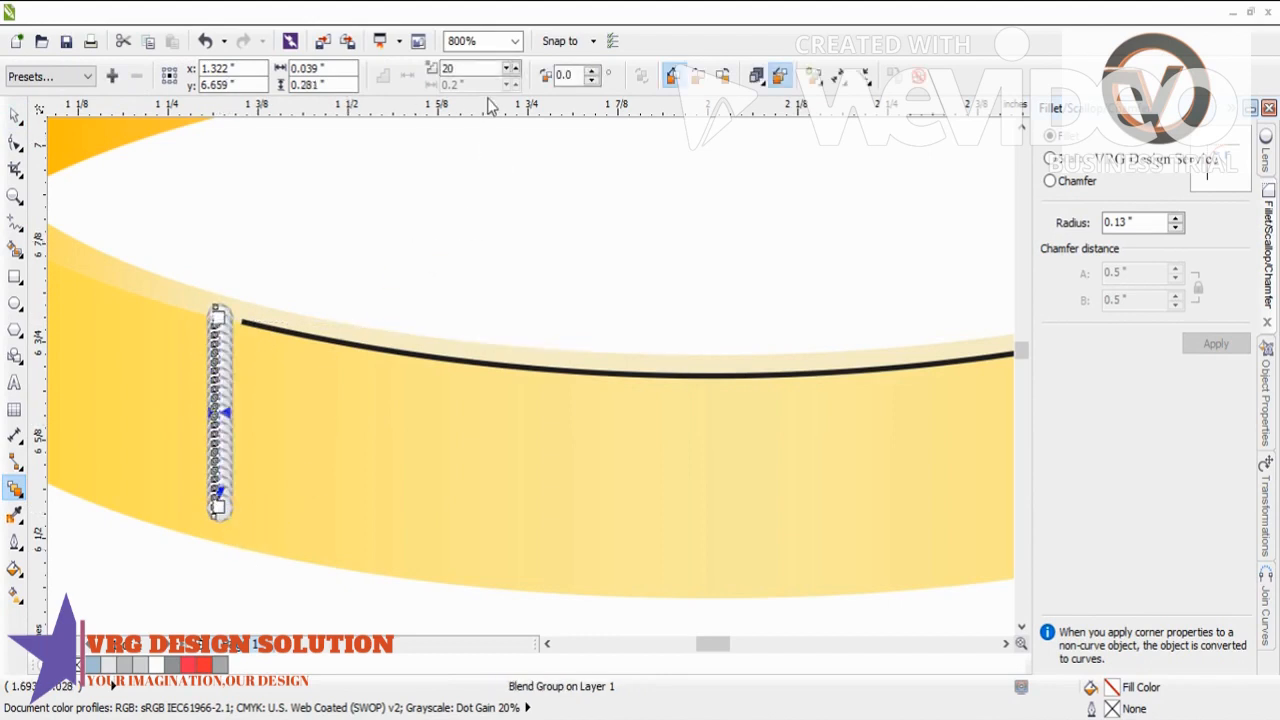
left_click_drag(482, 69, 216, 70)
type("5")
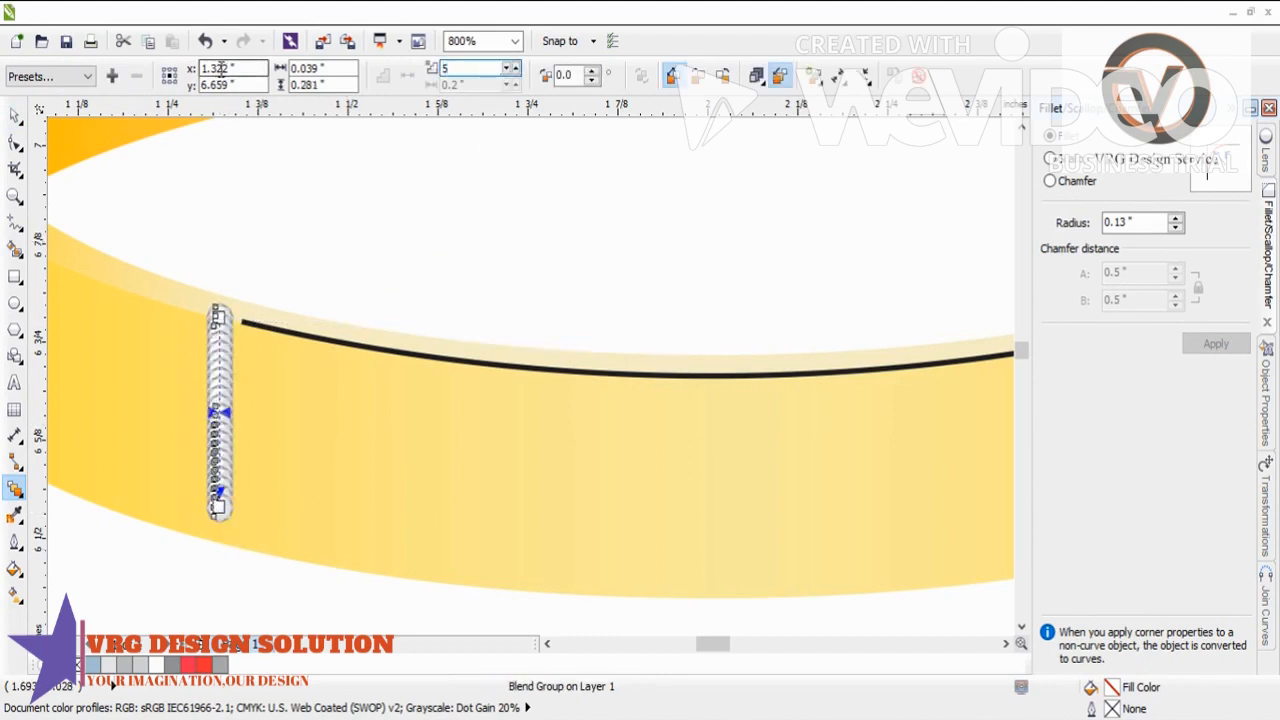
key("Return")
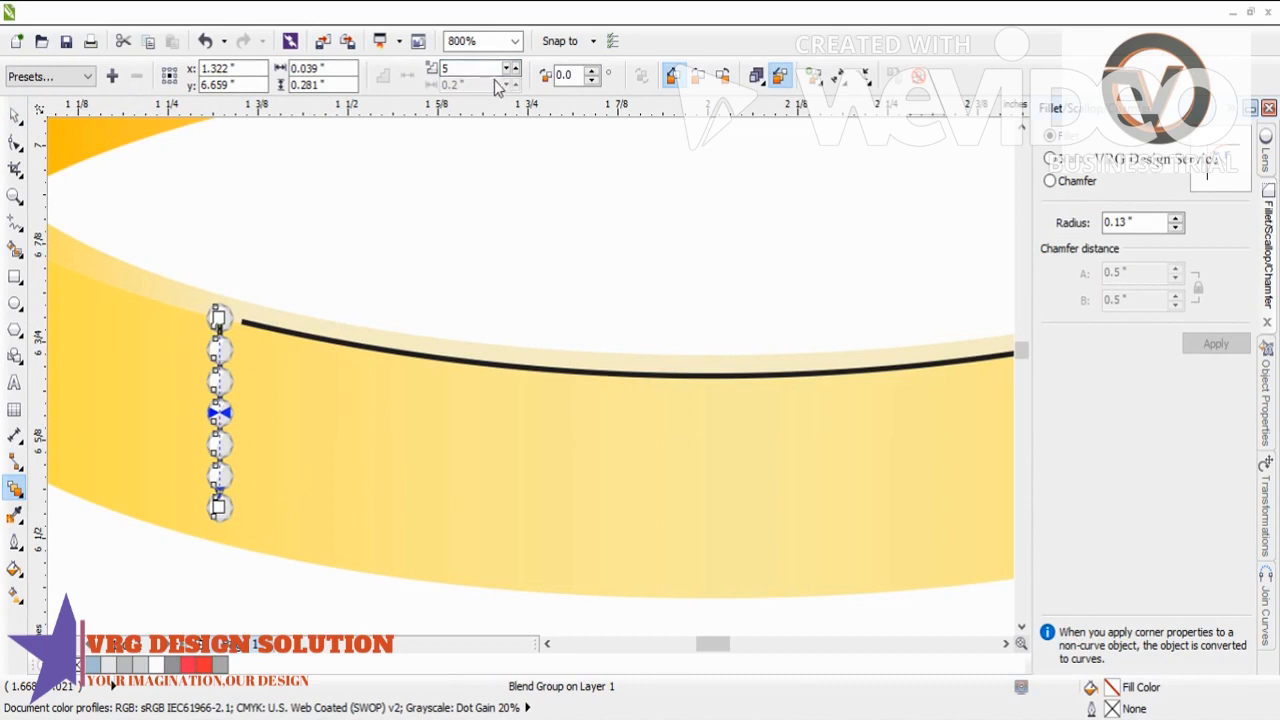
- Set the vertical gem blend to 4 steps
left_click_drag(474, 68, 409, 77)
type("4")
key("Return")
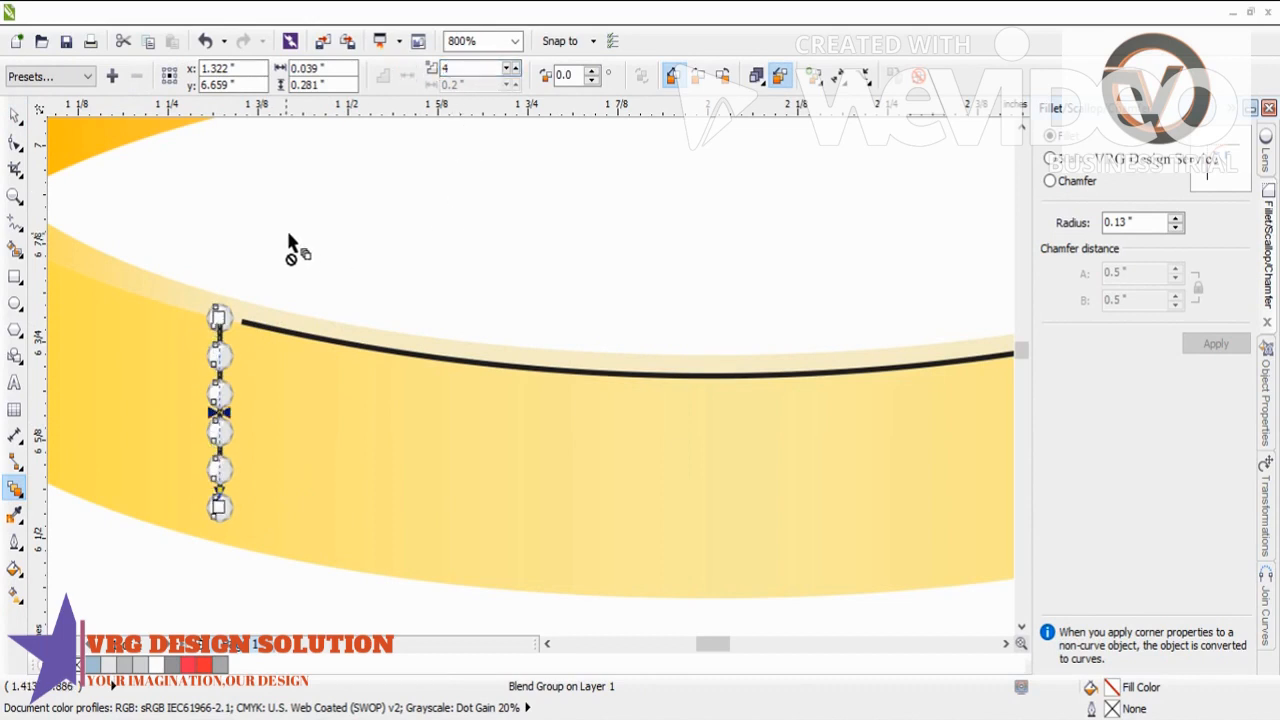
- Try 3 steps for the vertical gem blend and return it to 4
left_click_drag(466, 68, 420, 70)
type("3")
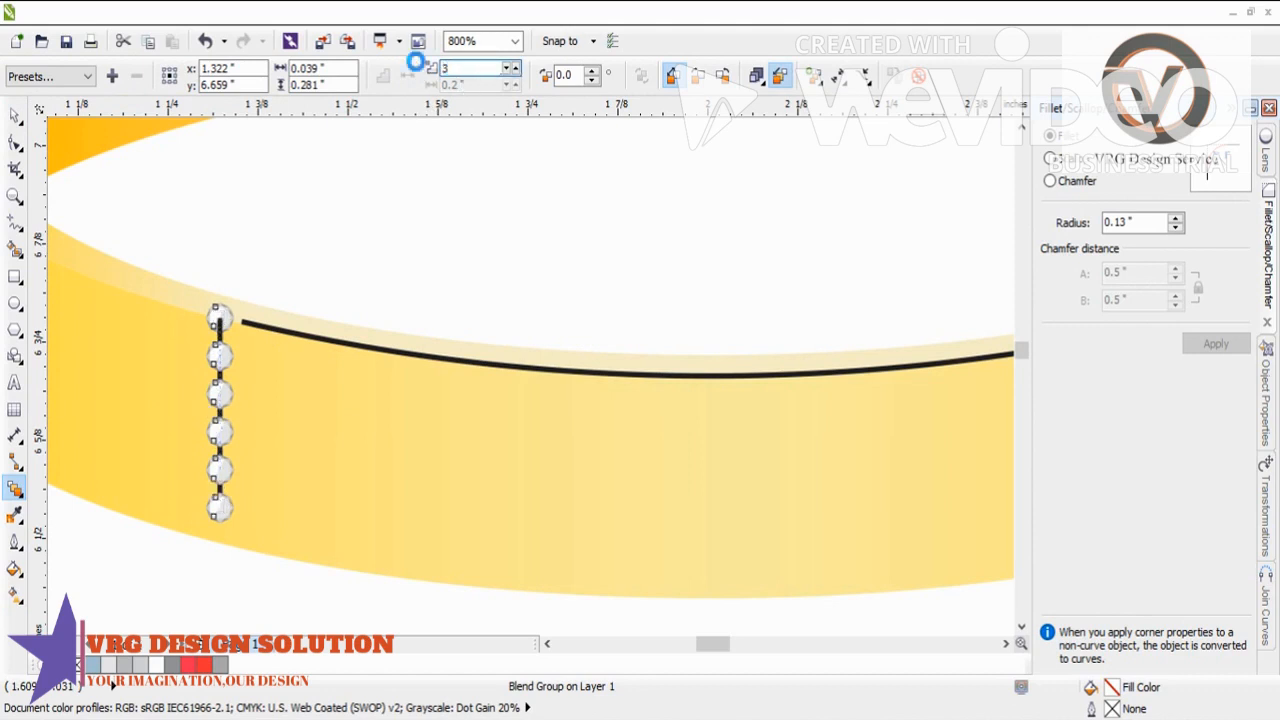
key("Return")
left_click_drag(466, 68, 430, 68)
key("Return")
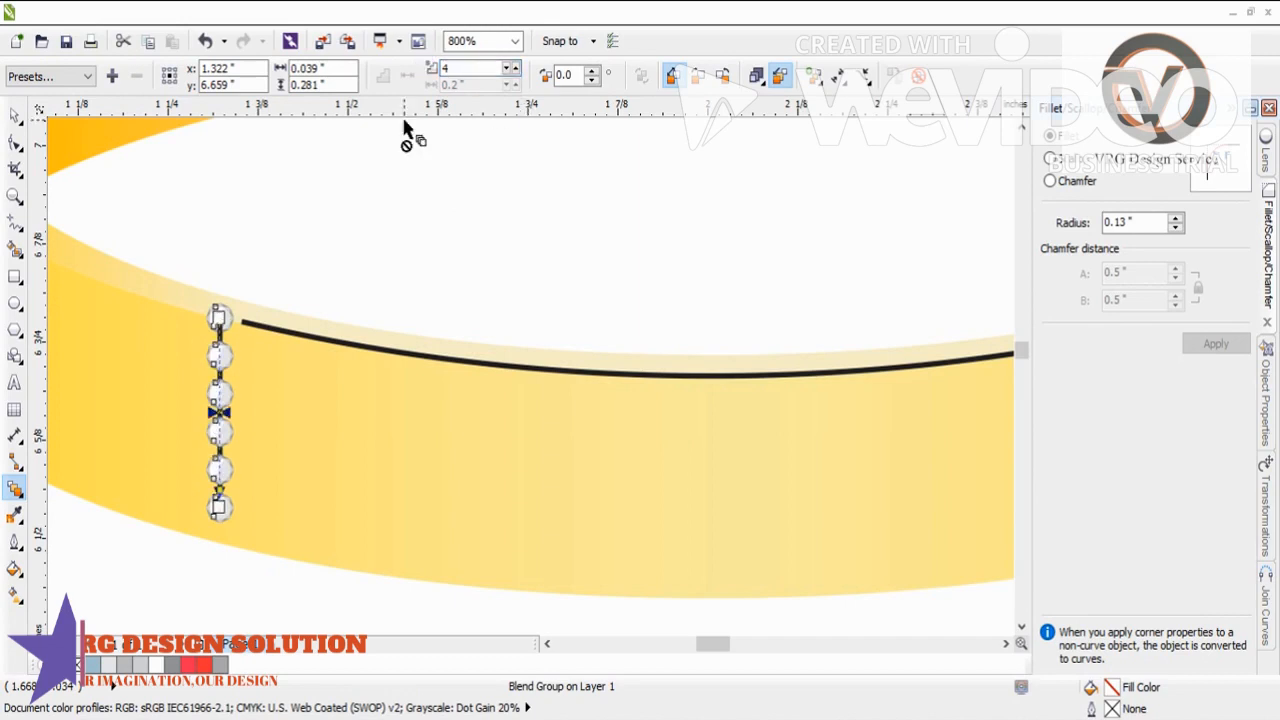
- Delete the vertical line behind the column of gems
left_click(15, 114)
left_click(207, 593)
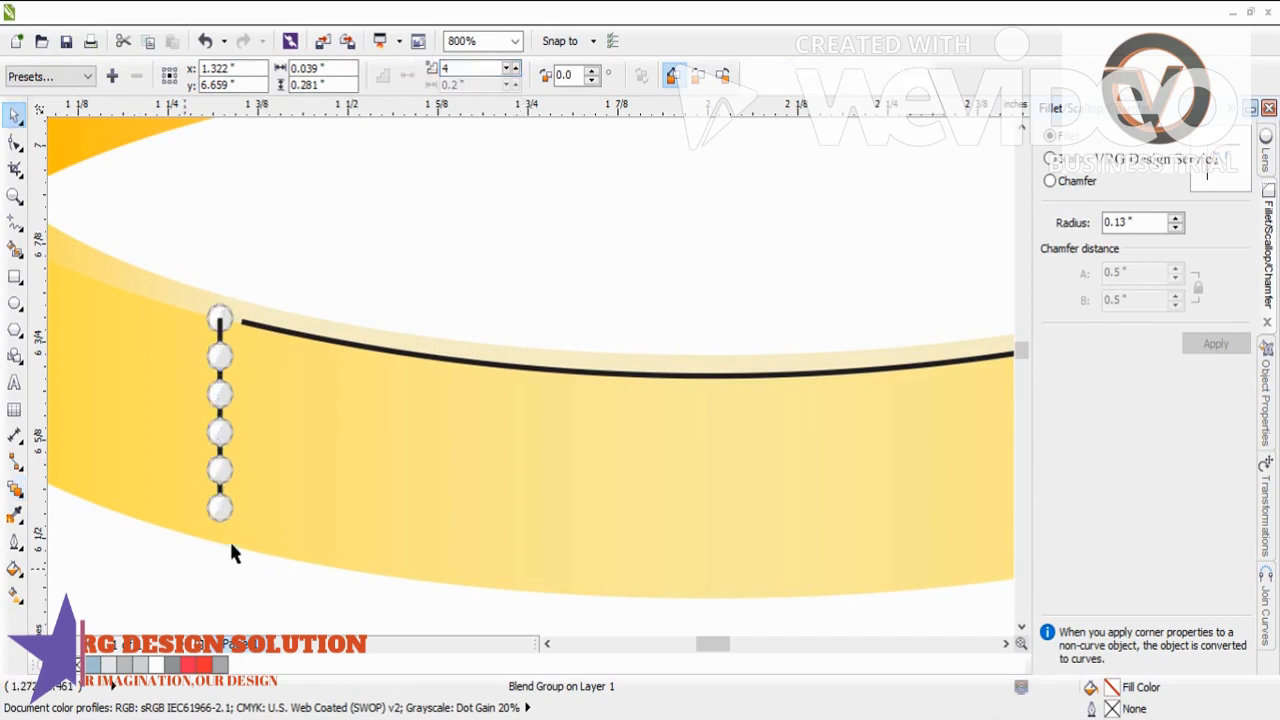
scroll(219, 381, "up", 1)
left_click(217, 371)
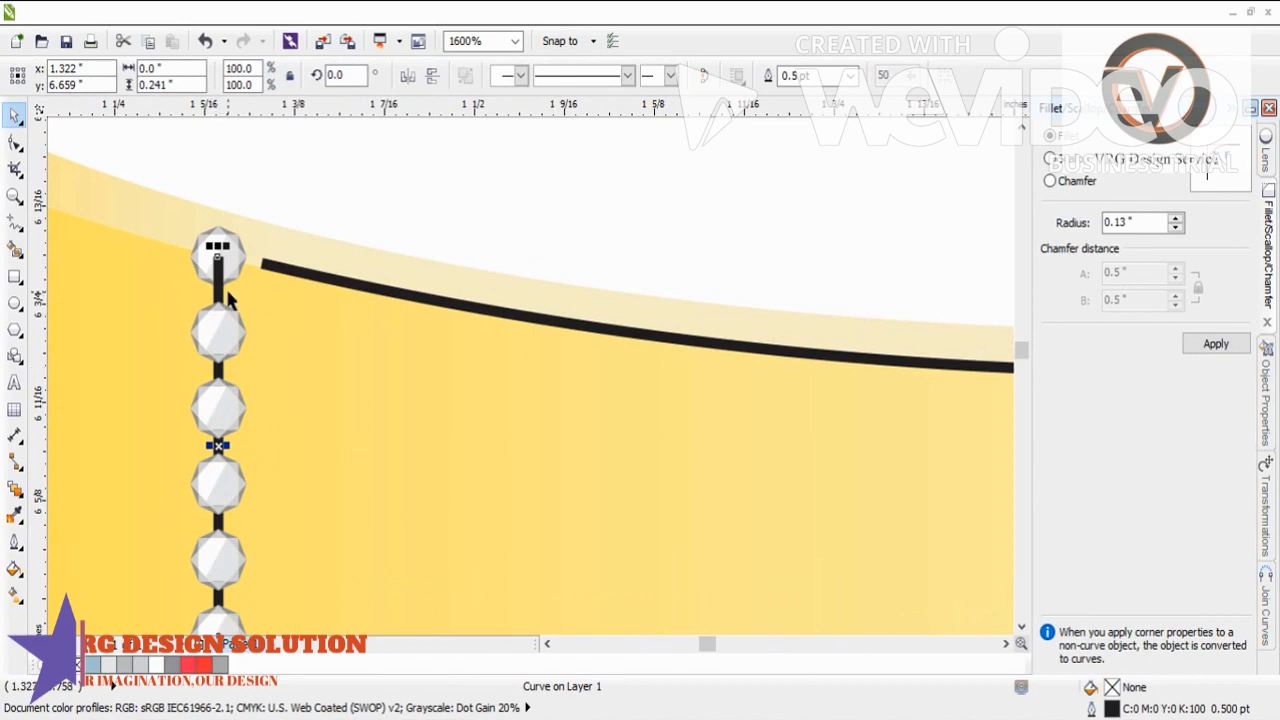
key("Delete")
- Scale the gem column down to about 0.033 by 0.239 inches and position it just below the curve's left end
scroll(252, 266, "down", 2)
left_click_drag(212, 371, 279, 230)
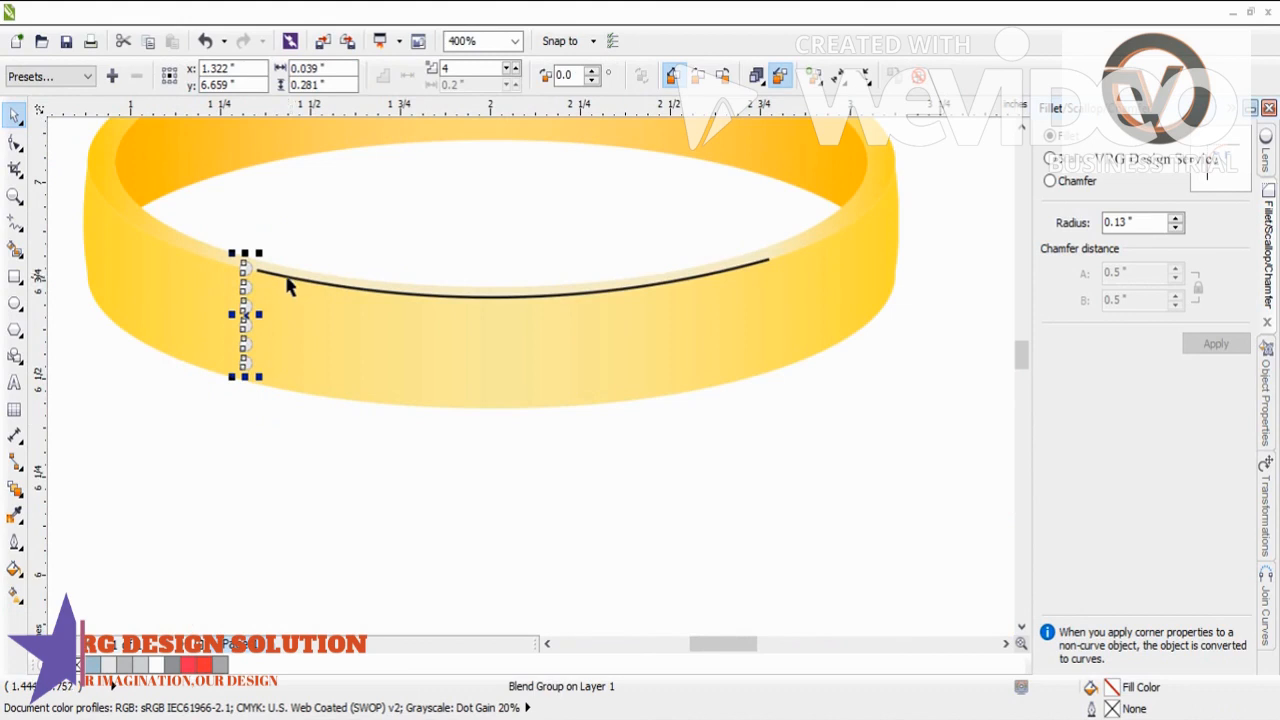
scroll(252, 289, "up", 1)
left_click_drag(258, 240, 267, 272)
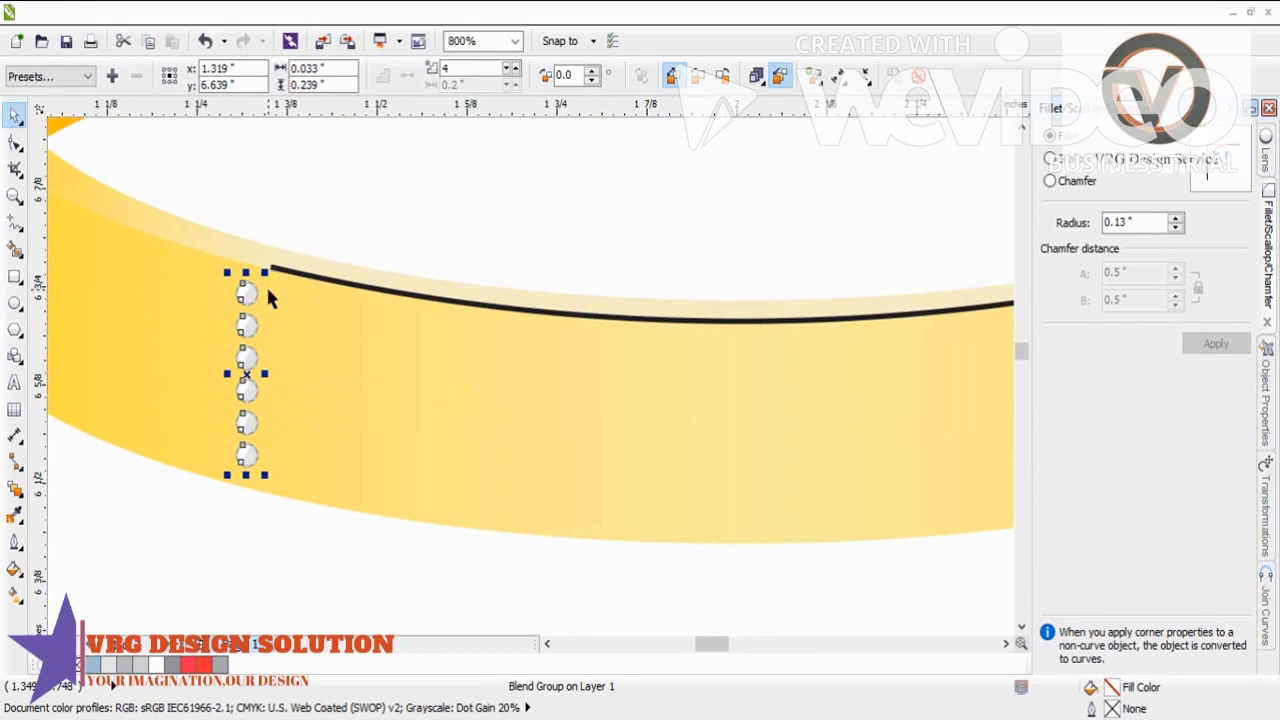
scroll(245, 283, "up", 1)
left_click_drag(243, 286, 246, 289)
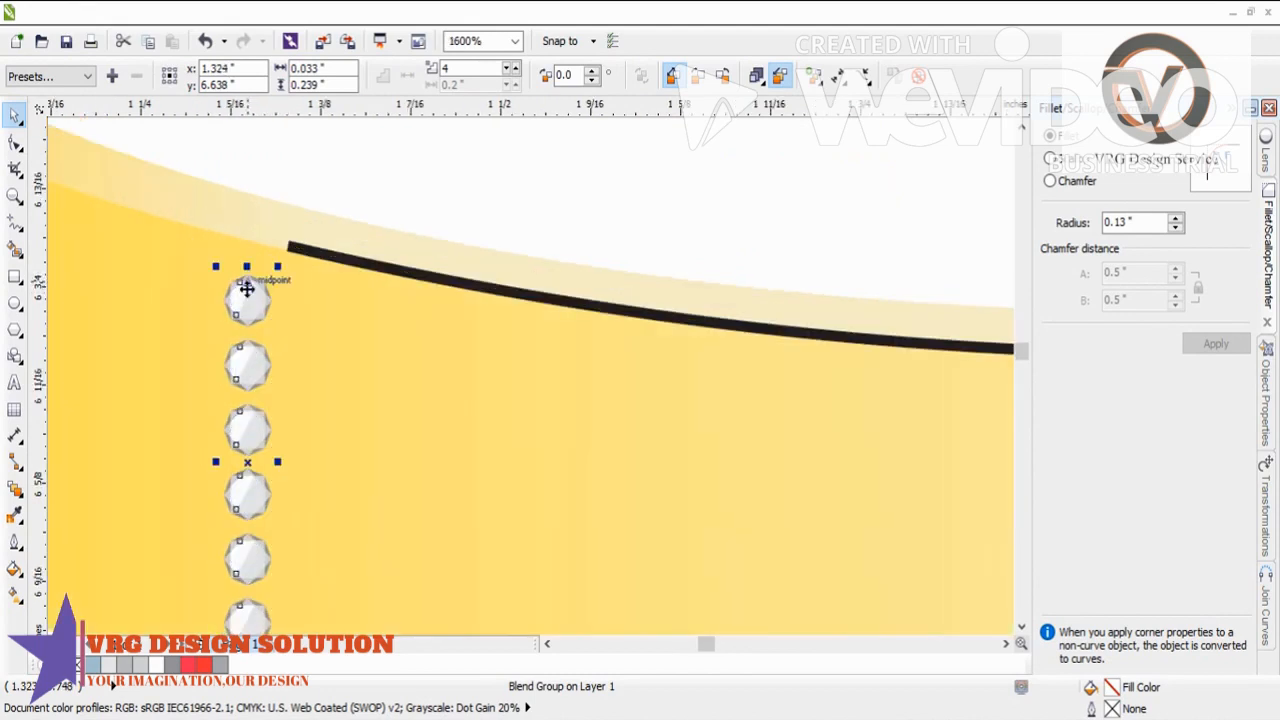
- Break the gem blend apart, group the gems, and place a copy of the column below the curve's right end
scroll(247, 286, "down", 1)
scroll(249, 286, "down", 1)
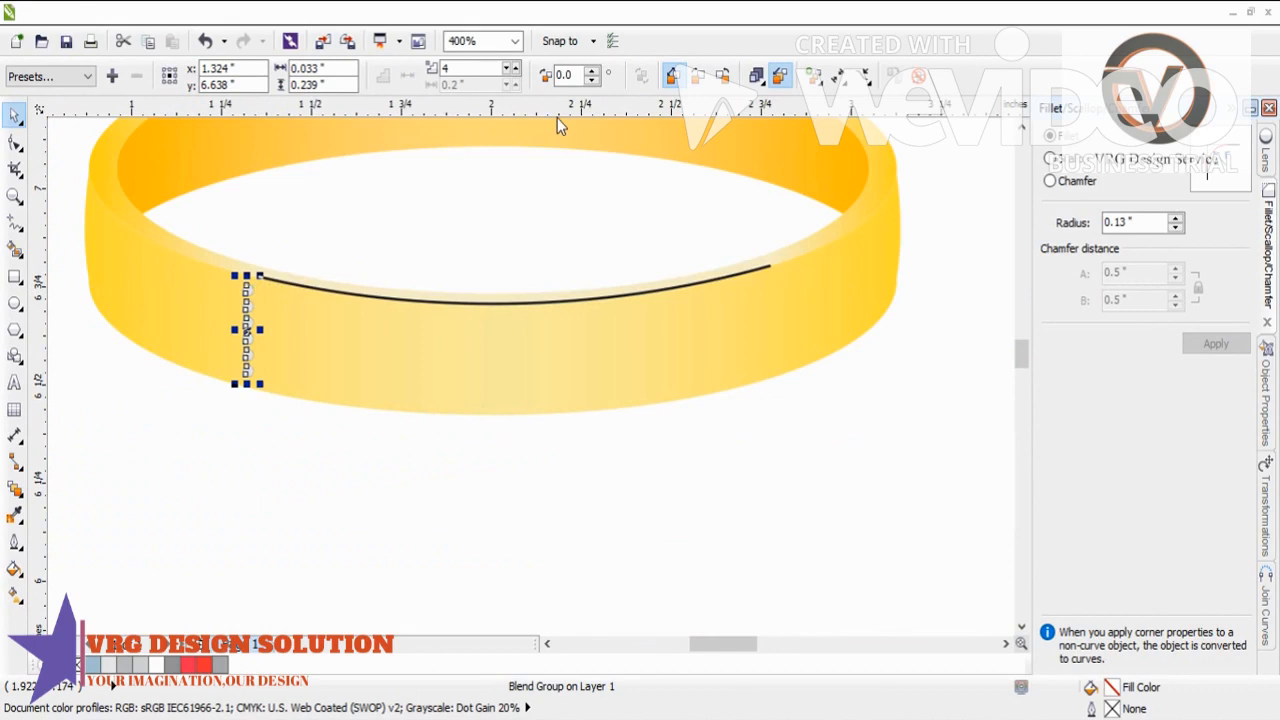
key("ctrl+k")
key("ctrl+g")
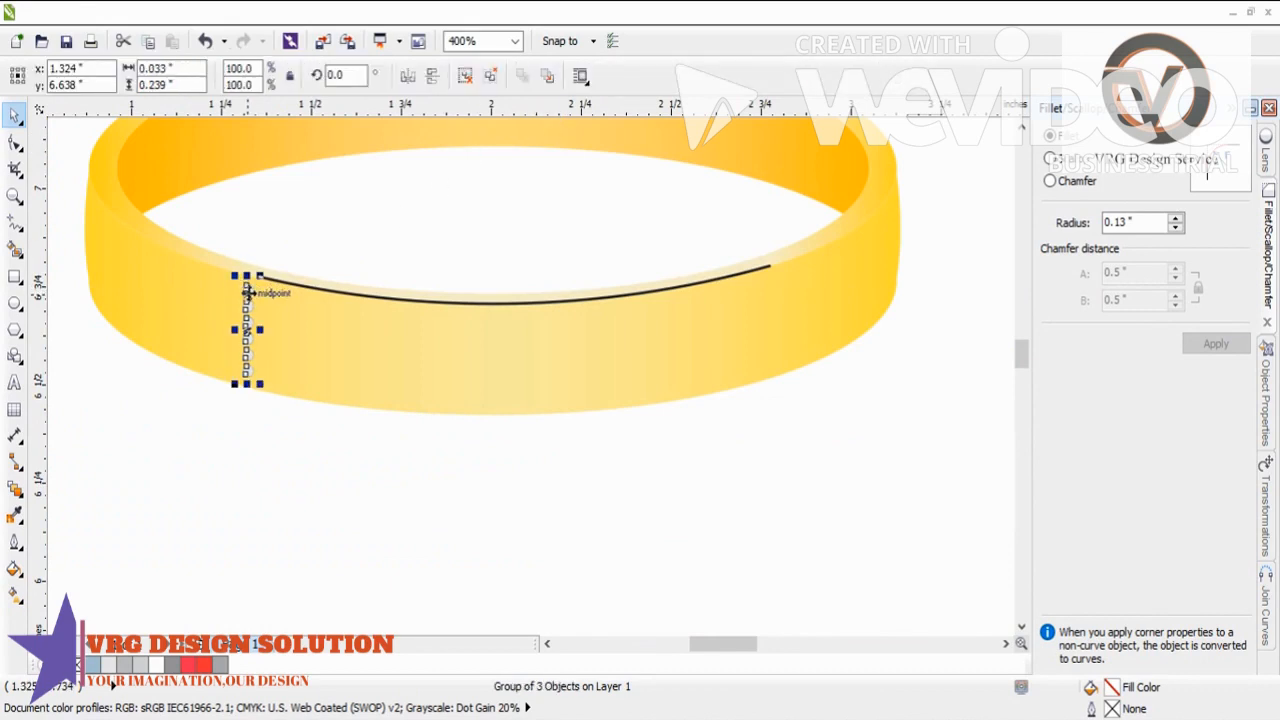
left_click_drag(247, 290, 757, 322)
- Try to blend the grouped left gem column with the grouped right gem column
left_click(14, 487)
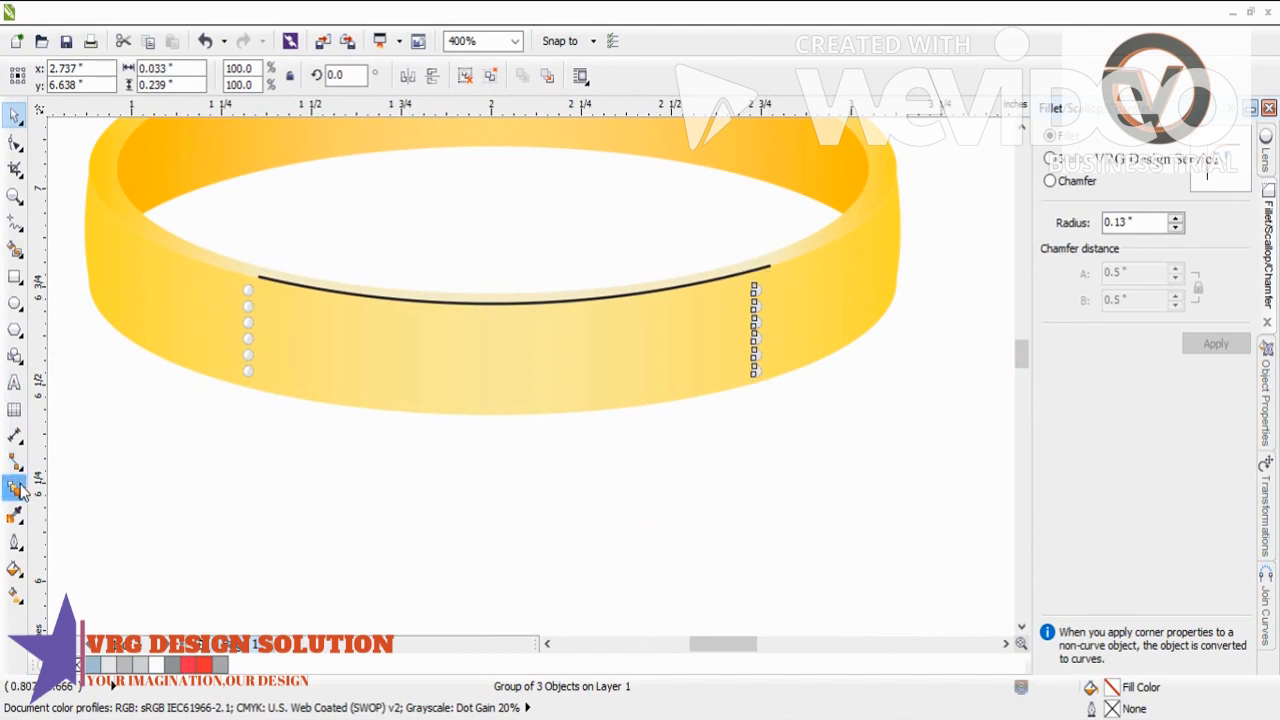
left_click_drag(246, 341, 768, 356)
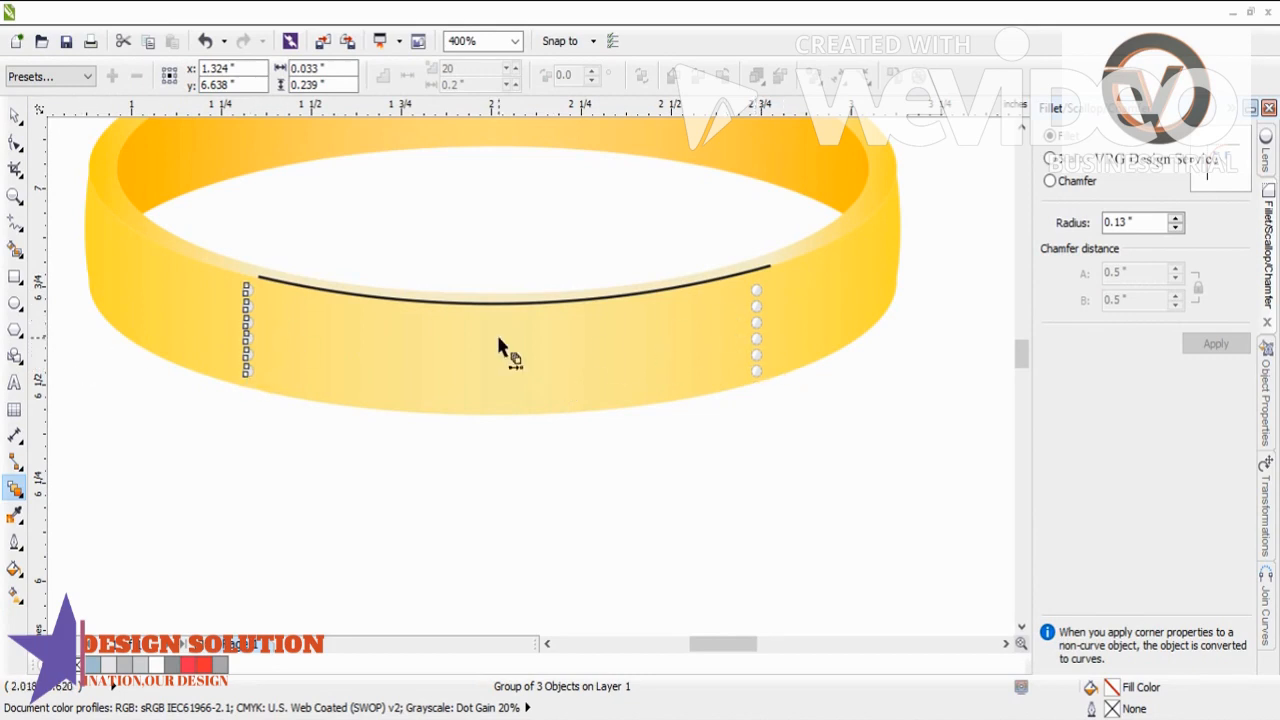
left_click(14, 116)
left_click(14, 488)
left_click(14, 116)
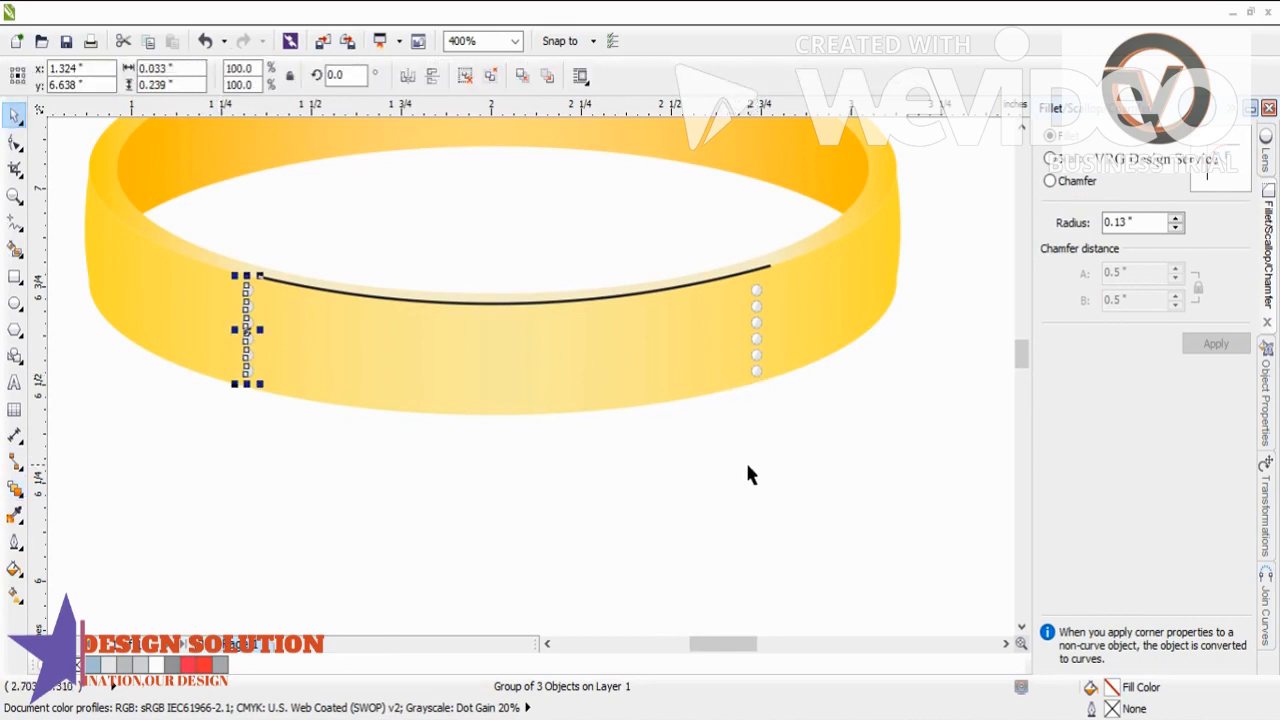
left_click_drag(106, 495, 778, 293)
left_click_drag(797, 287, 797, 287)
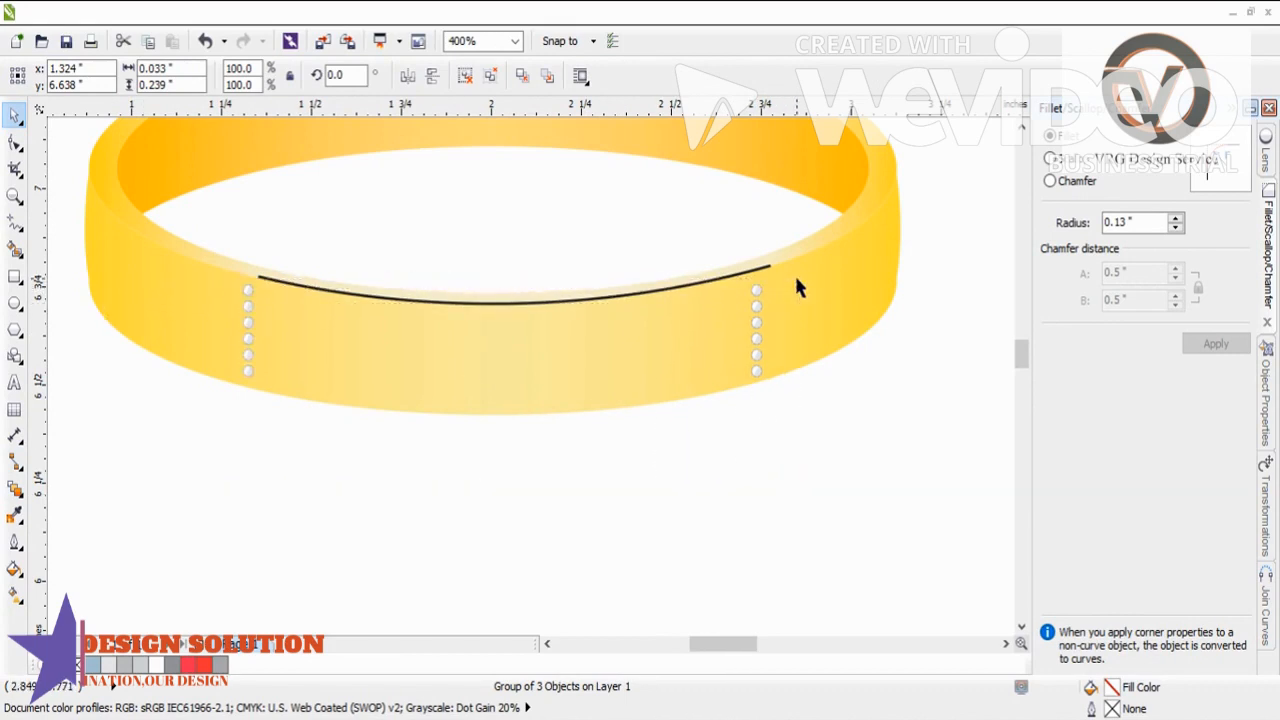
left_click(14, 487)
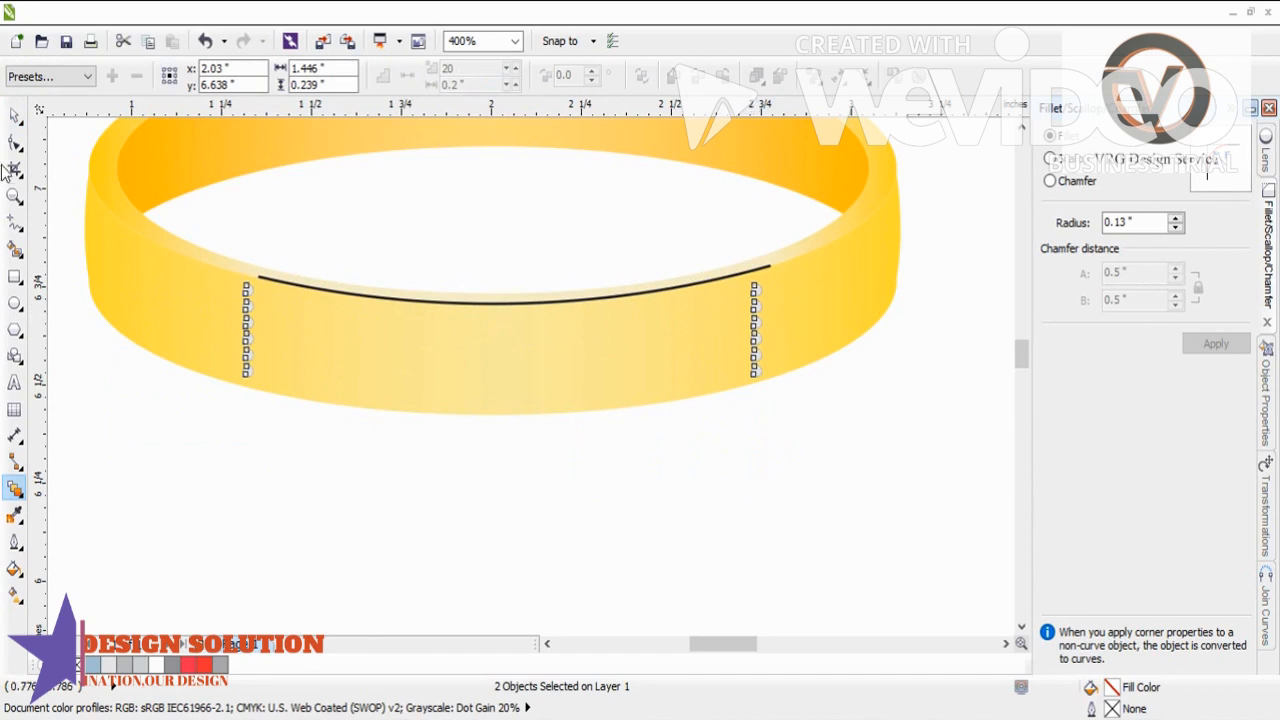
left_click(9, 115)
left_click(226, 462)
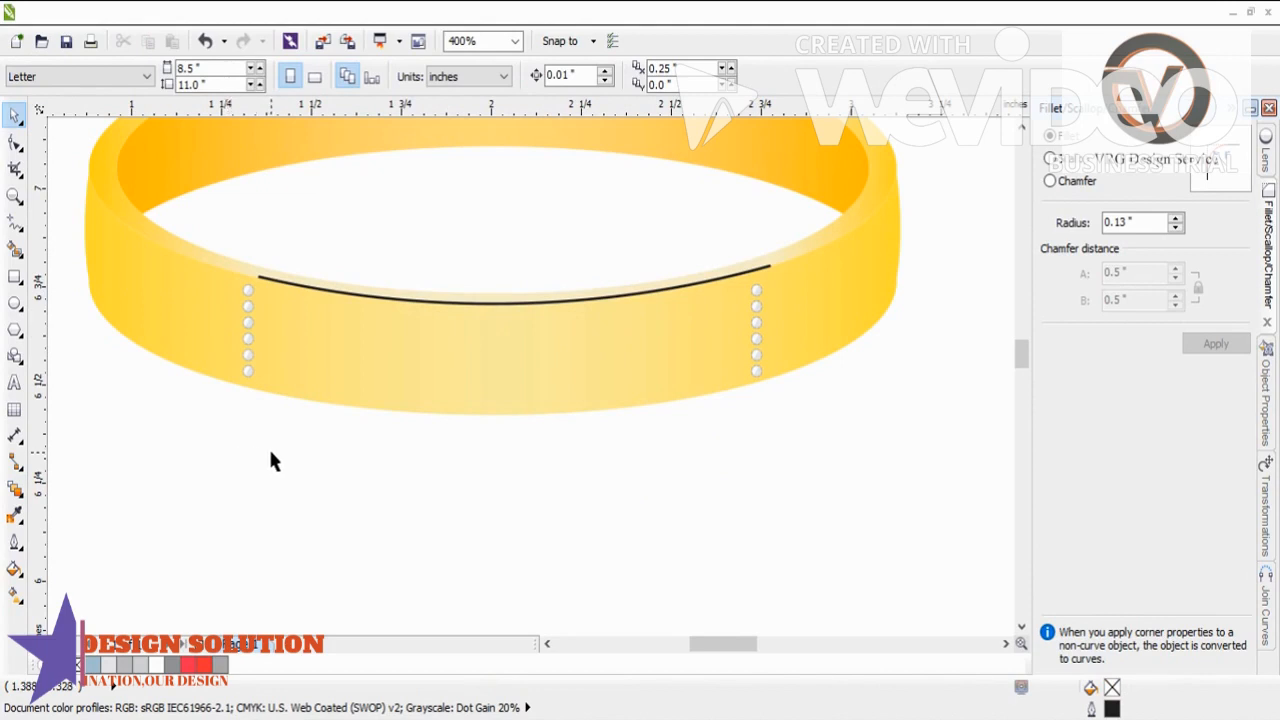
- Ungroup the gem columns at both ends of the curve
left_click(248, 330)
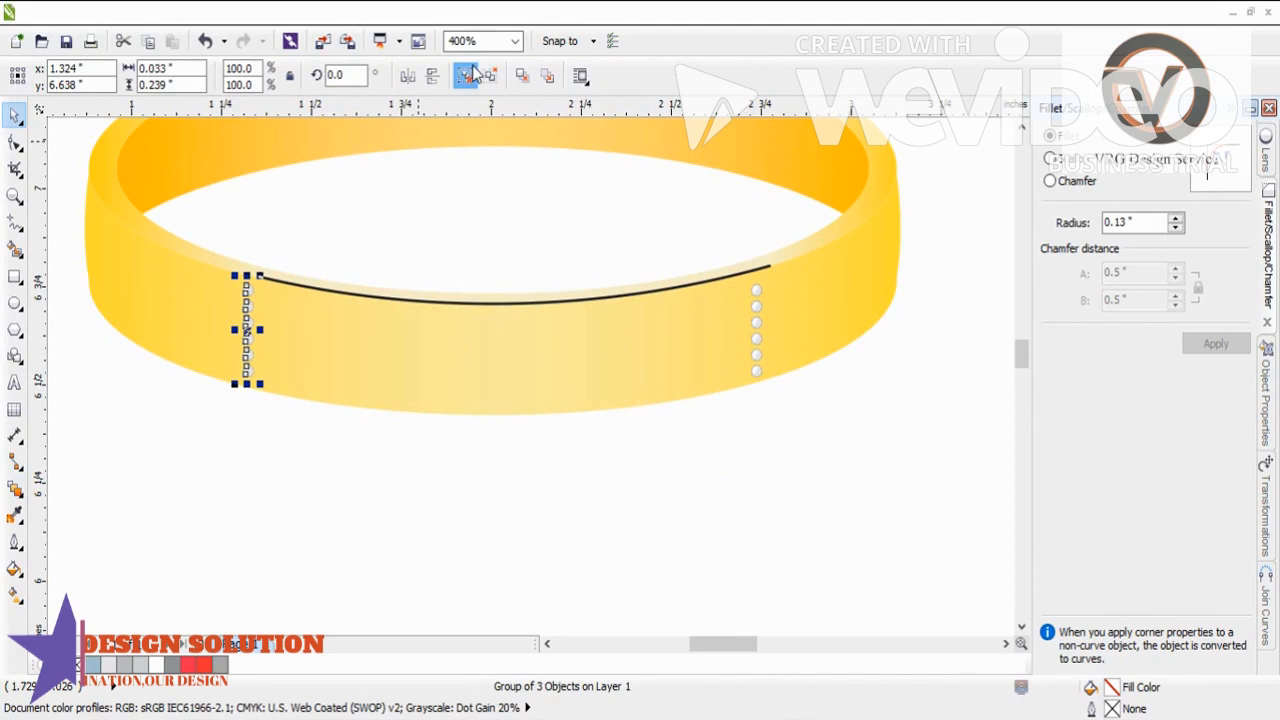
left_click(467, 76)
left_click(281, 398)
left_click(248, 292)
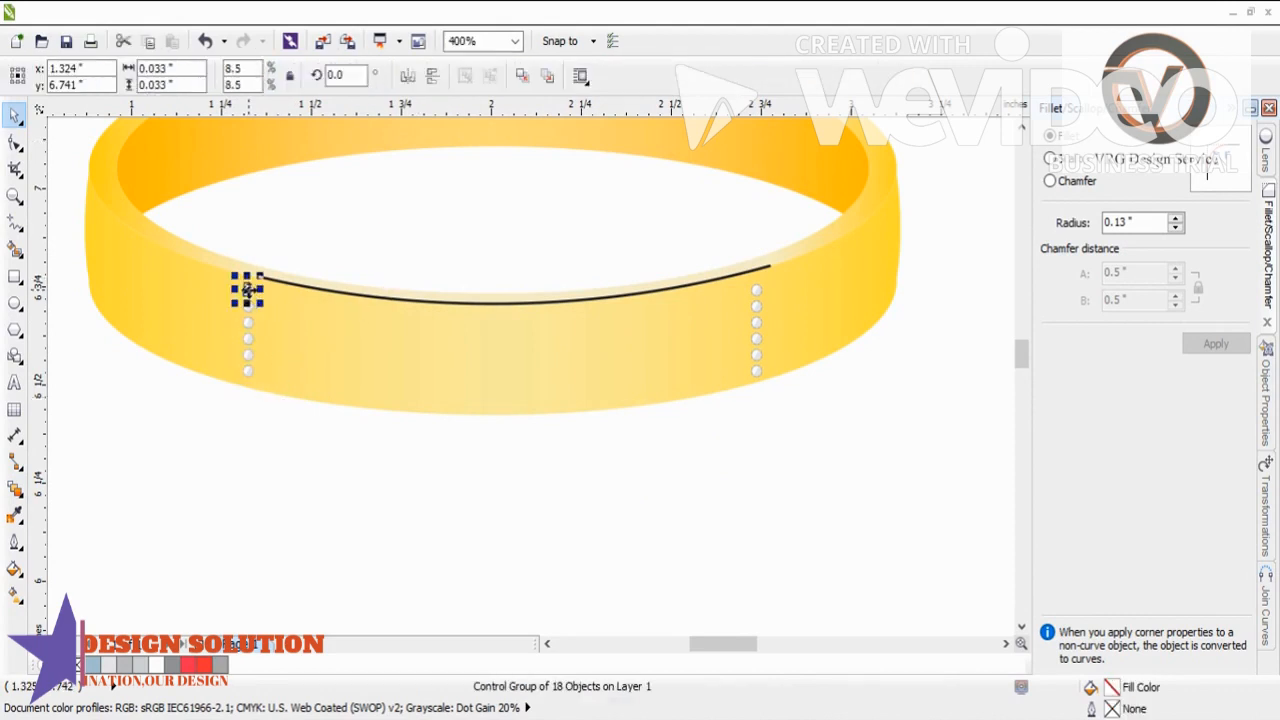
left_click(757, 305)
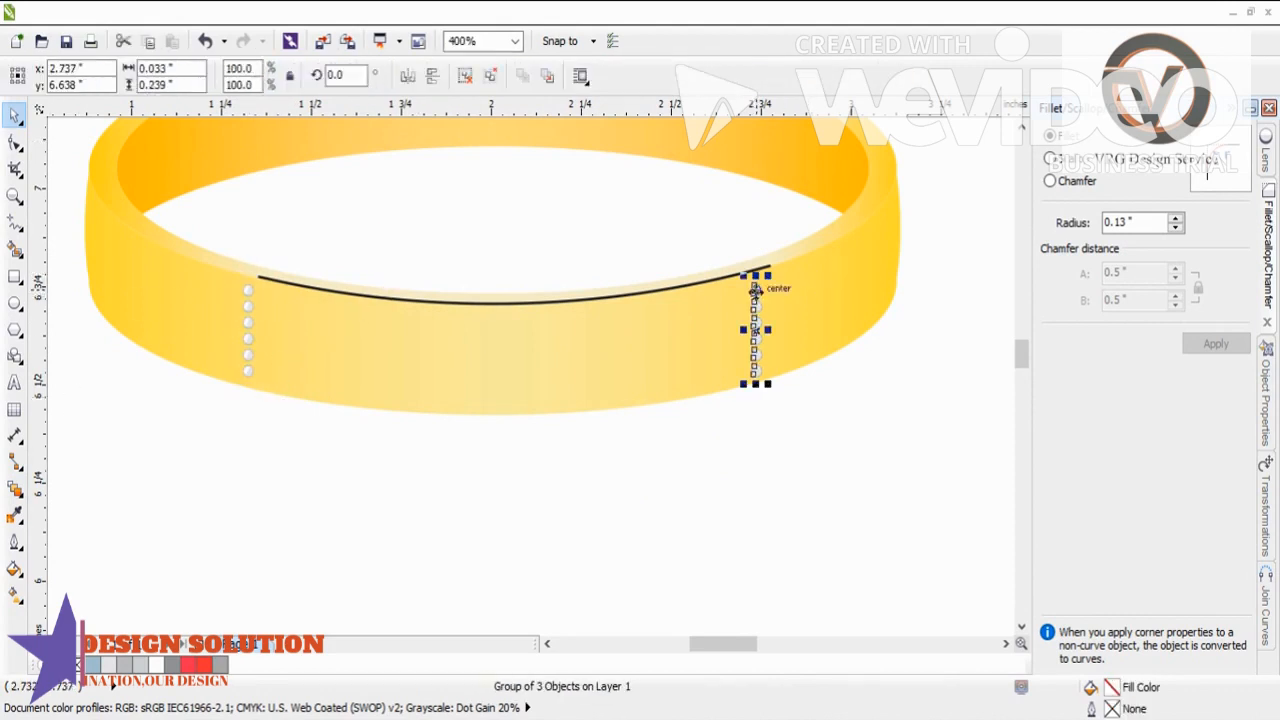
left_click(428, 470)
- Blend the top gem of the left column into the top gem of the right column with 30 steps
left_click(15, 488)
left_click_drag(246, 285, 752, 282)
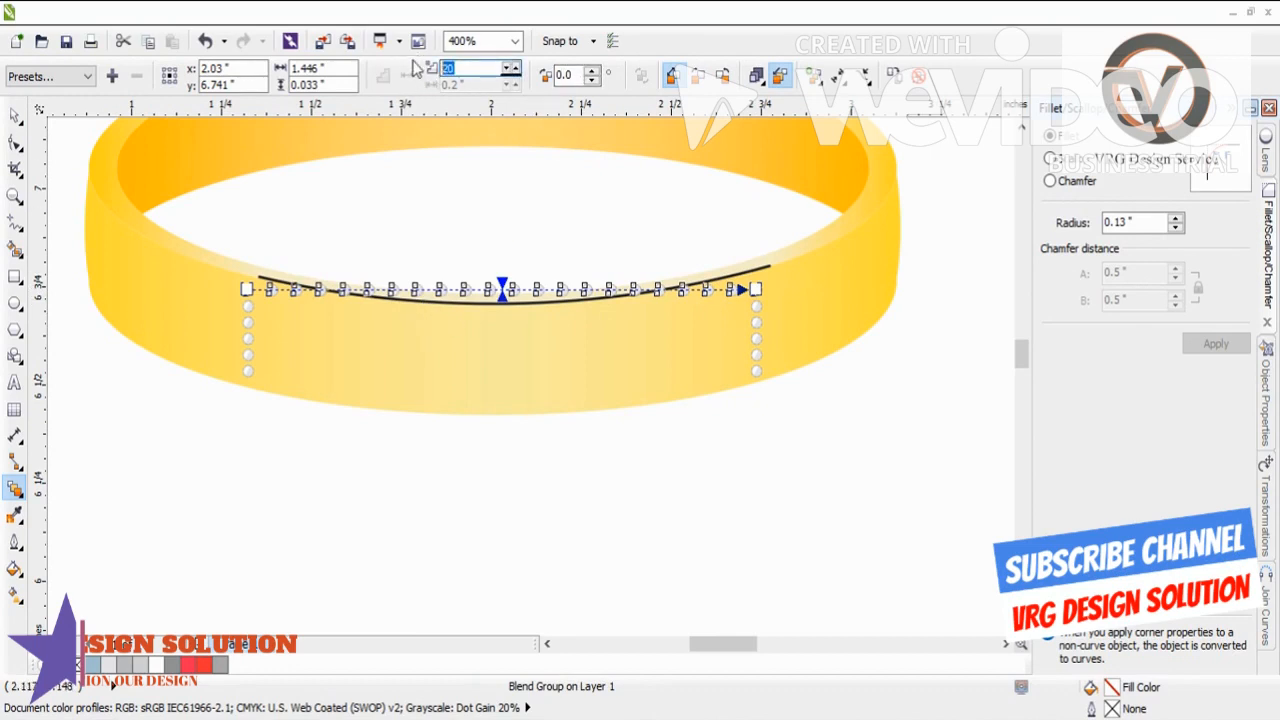
key("Return")
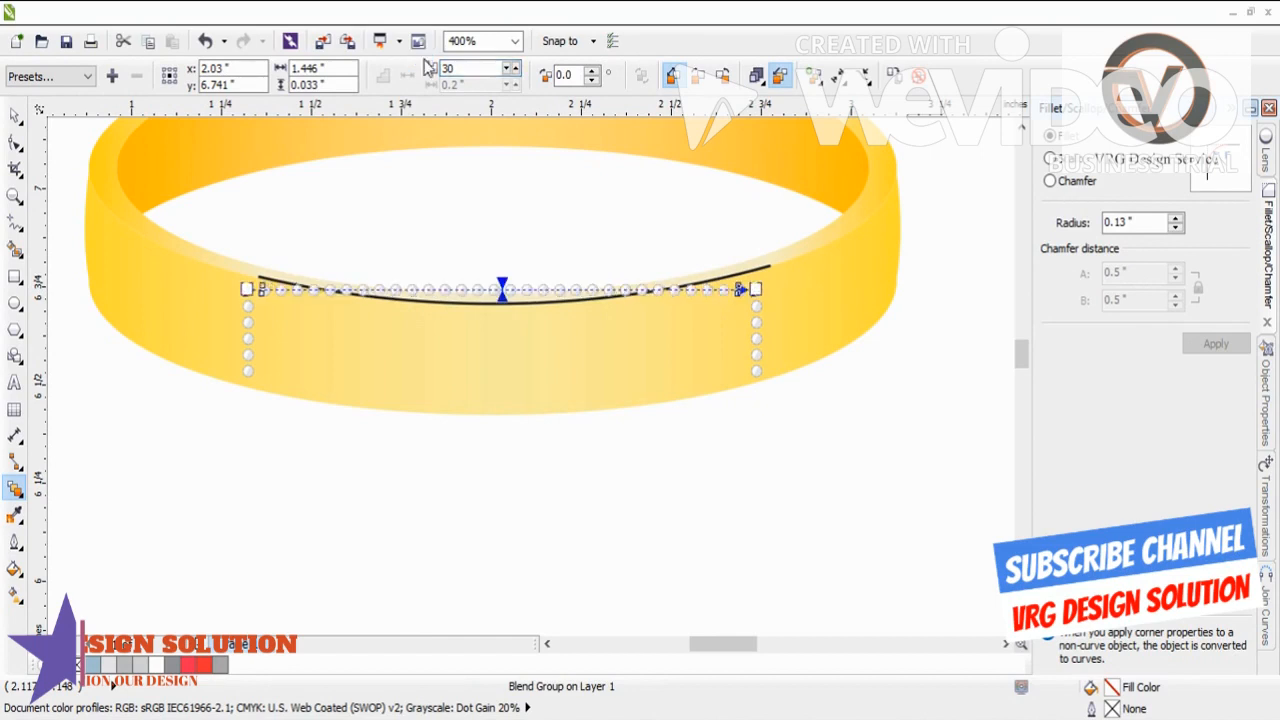
- Fit the horizontal gem blend onto the black curve along the ring's front rim as its new path
key("space")
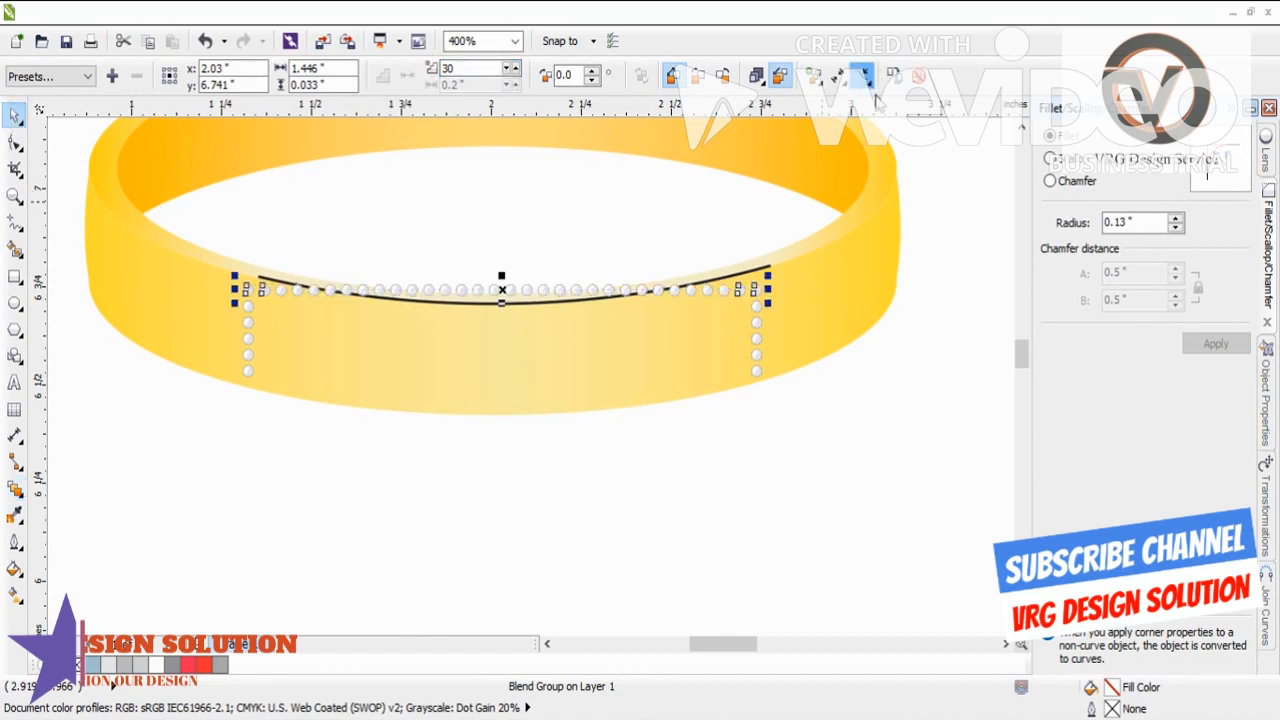
double_click(750, 272)
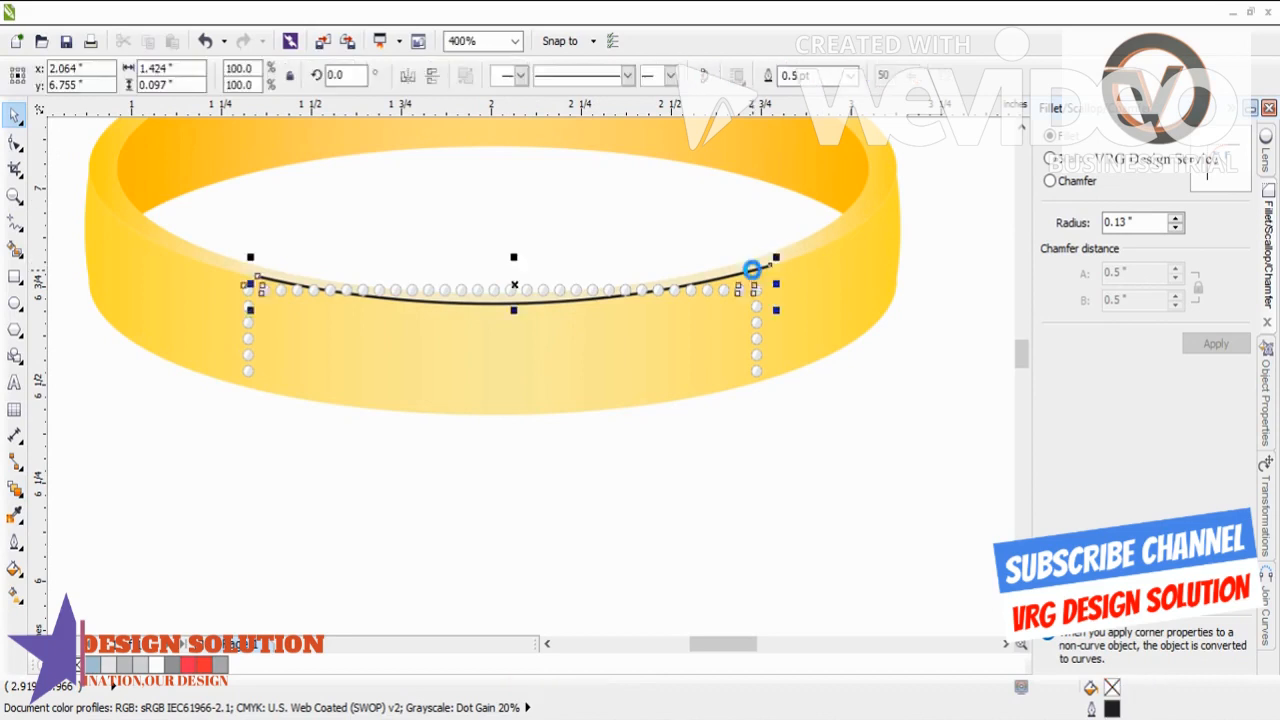
left_click(753, 274)
left_click(614, 420)
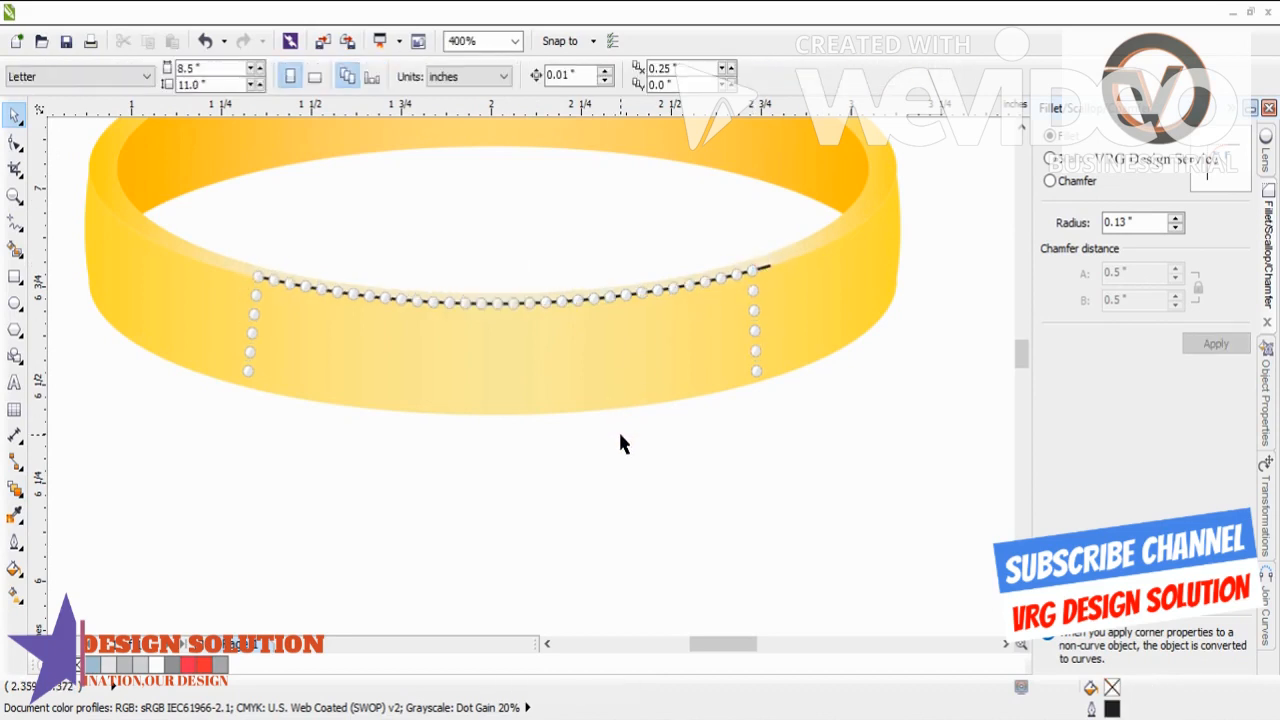
- Try moving the connected gem blends on the ring's front and undo the move
left_click_drag(758, 410, 740, 272)
left_click_drag(752, 369, 762, 338)
key("ctrl+z")
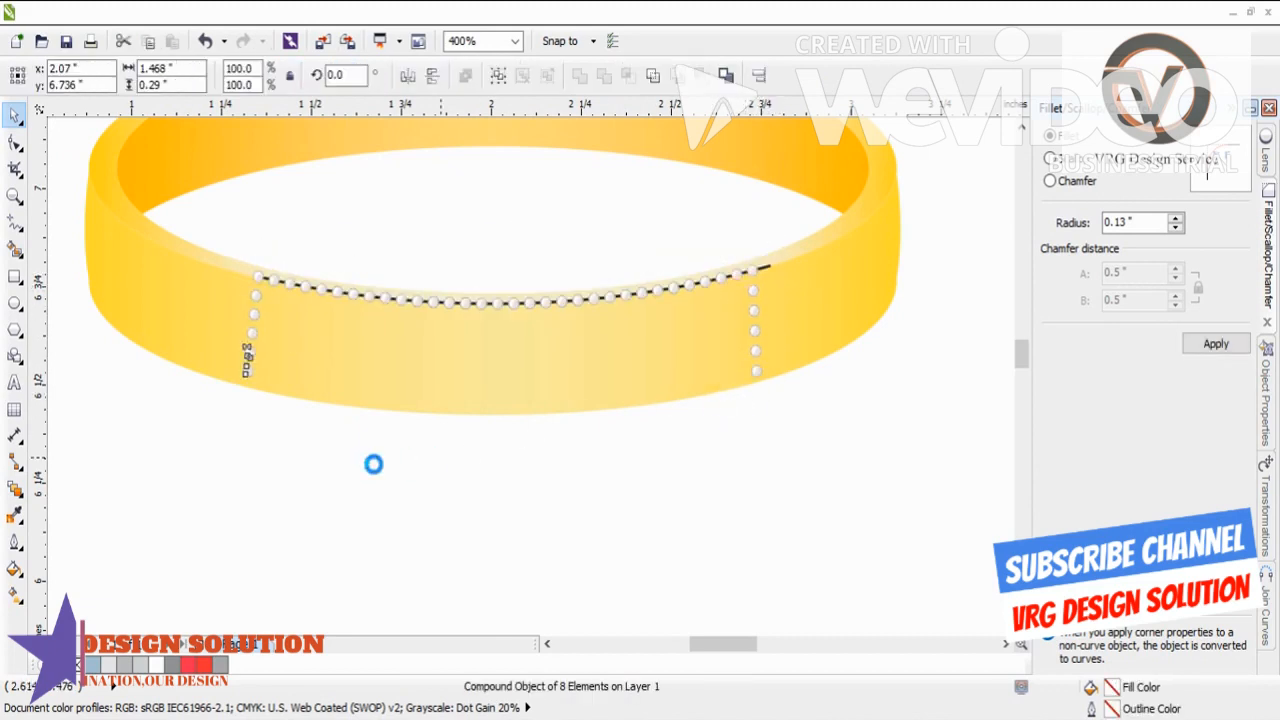
left_click_drag(179, 434, 263, 281)
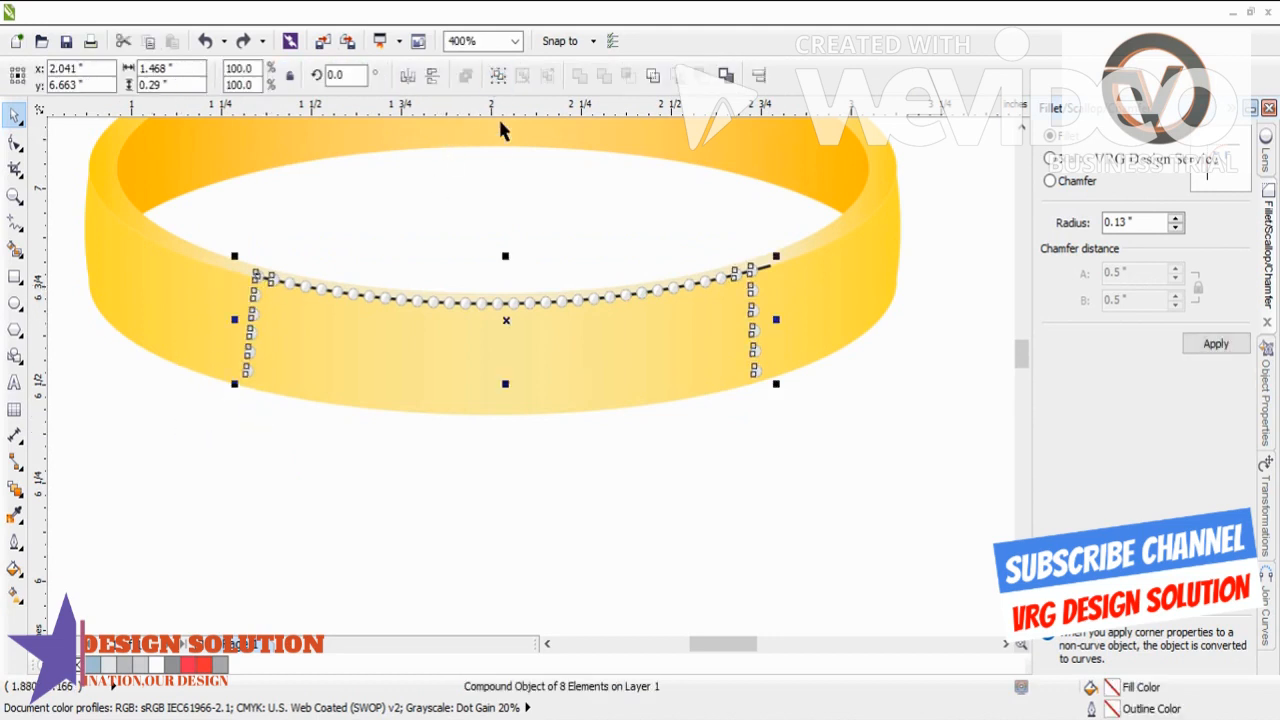
left_click(278, 425)
- Delete the vertical gem columns below both ends of the curved gem row
left_click(249, 372)
key("Delete")
key("Delete")
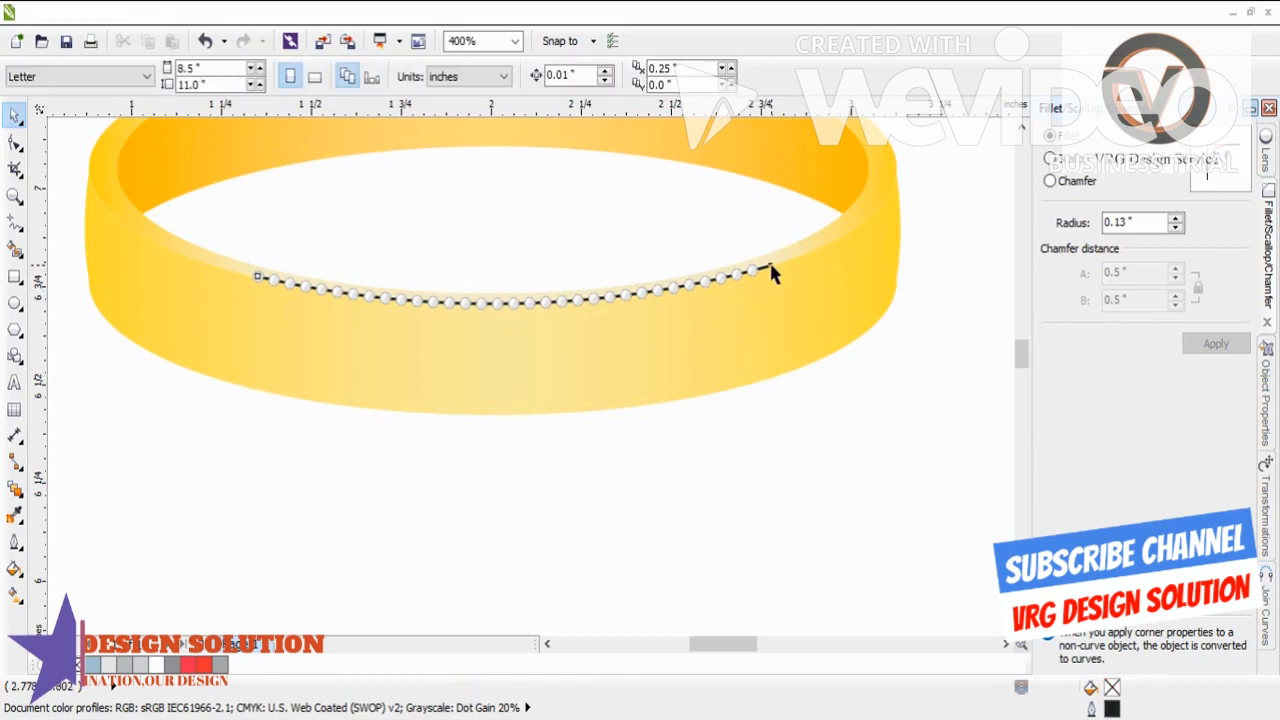
- Try deleting the black path curve under the gem row and undo the deletion
left_click(770, 274)
key("Delete")
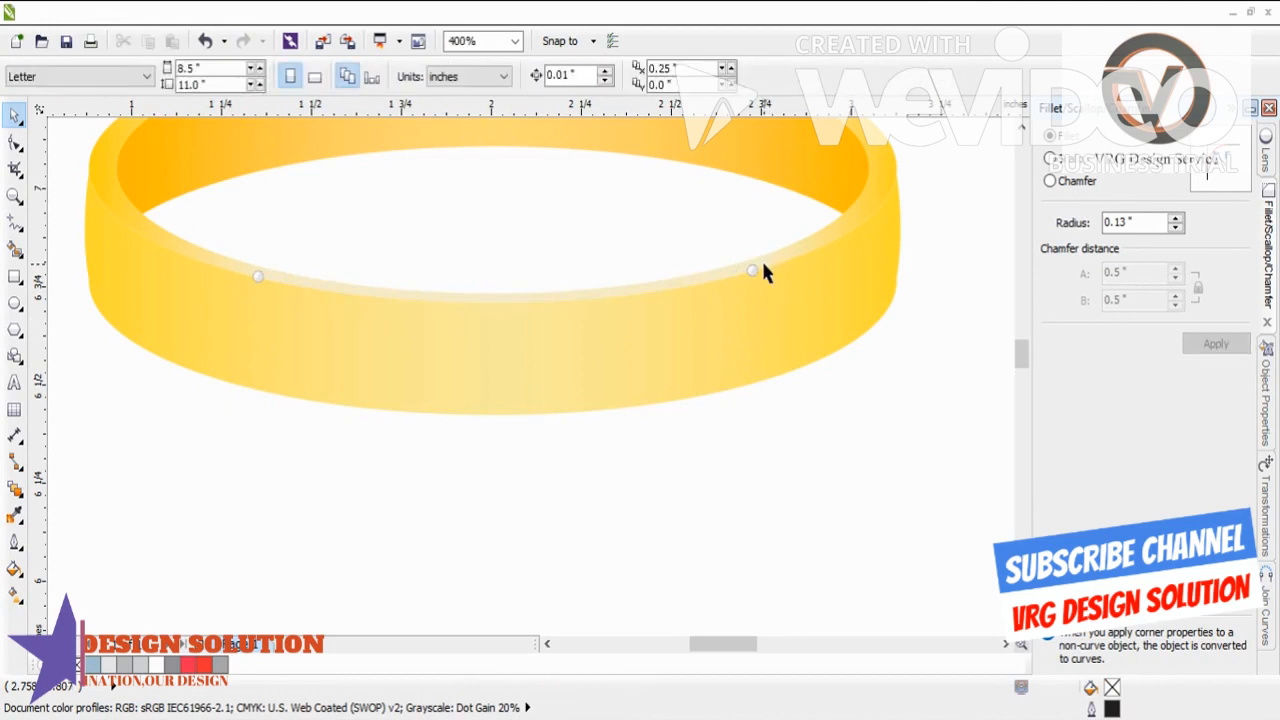
key("ctrl+z")
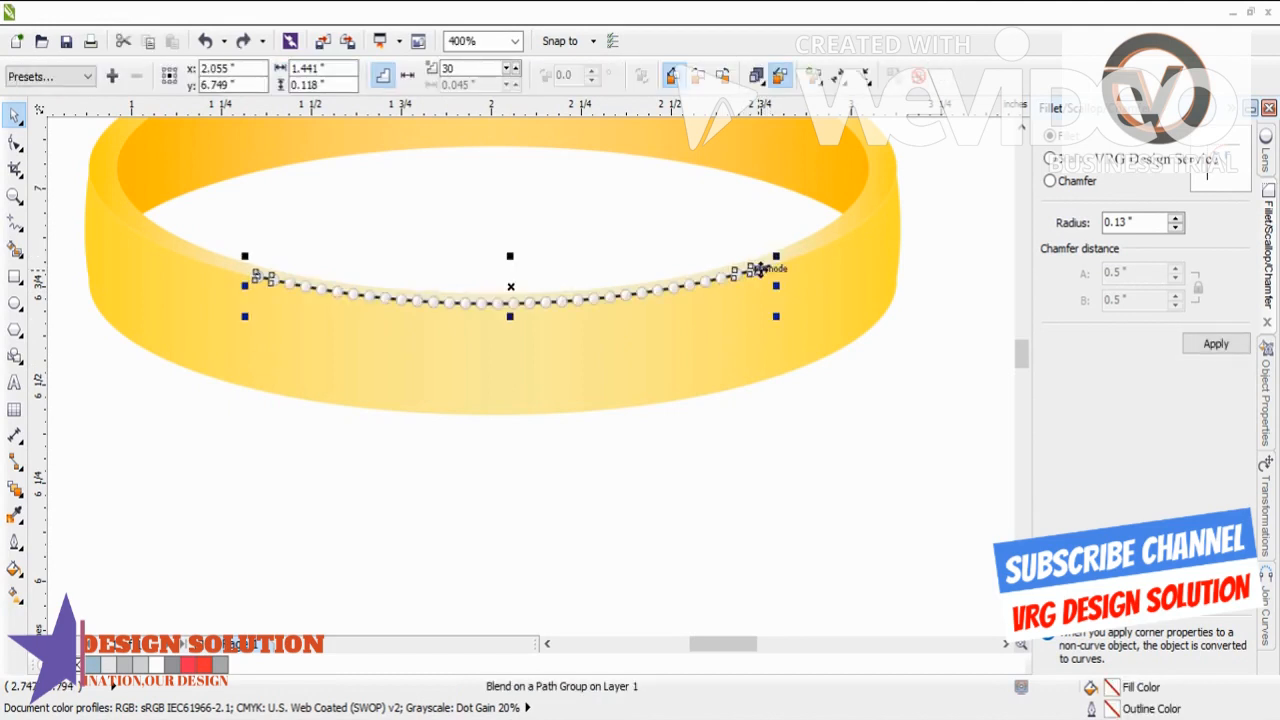
left_click(768, 274)
left_click(767, 267)
left_click(721, 376)
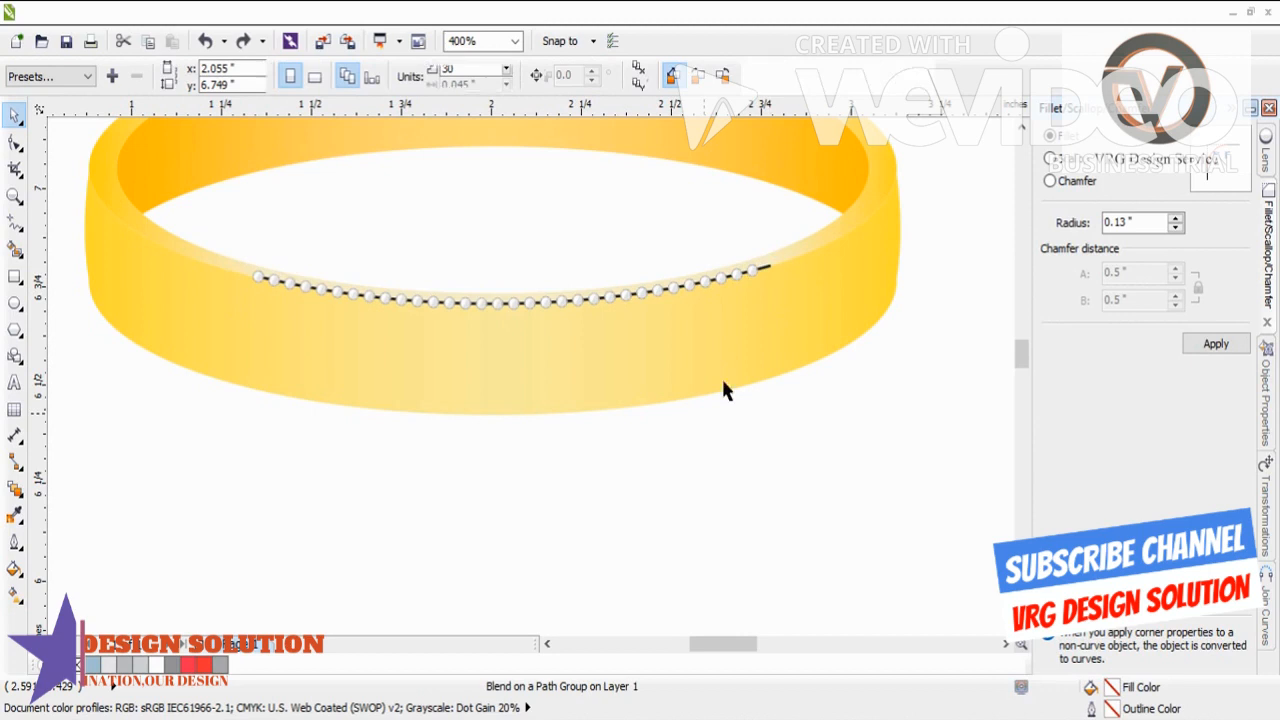
left_click(770, 266)
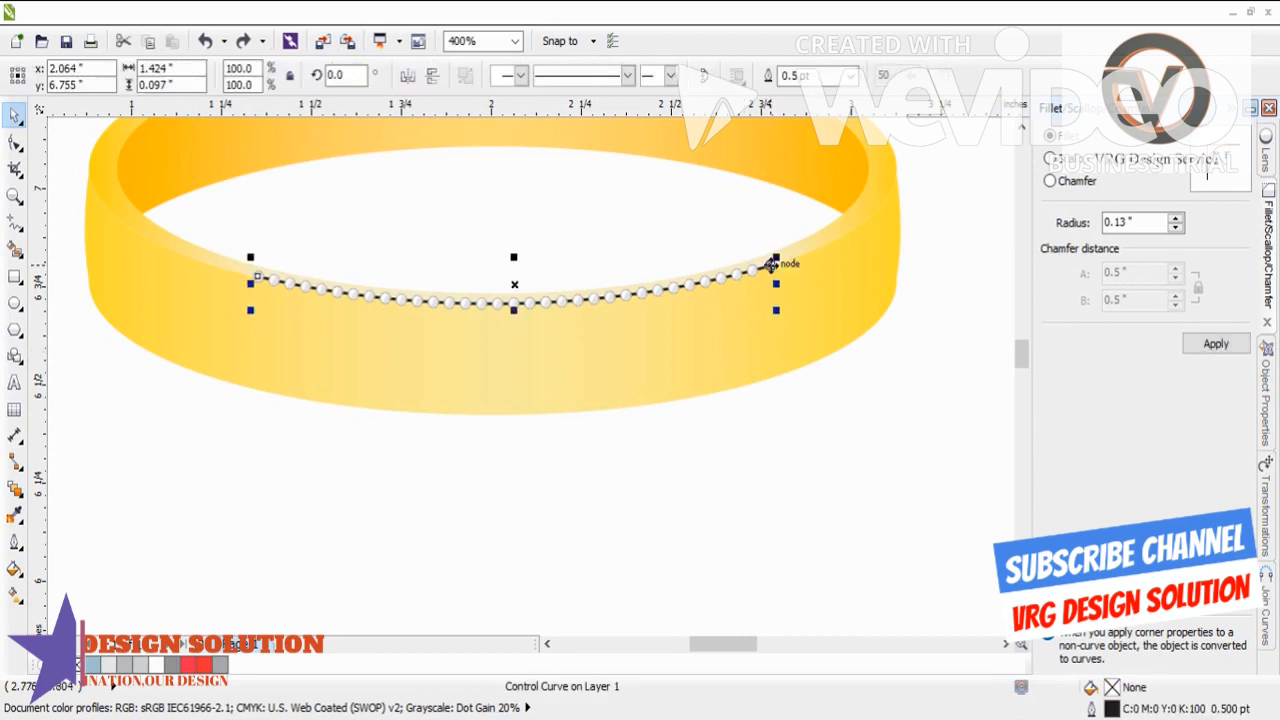
key("Delete")
key("ctrl+z")
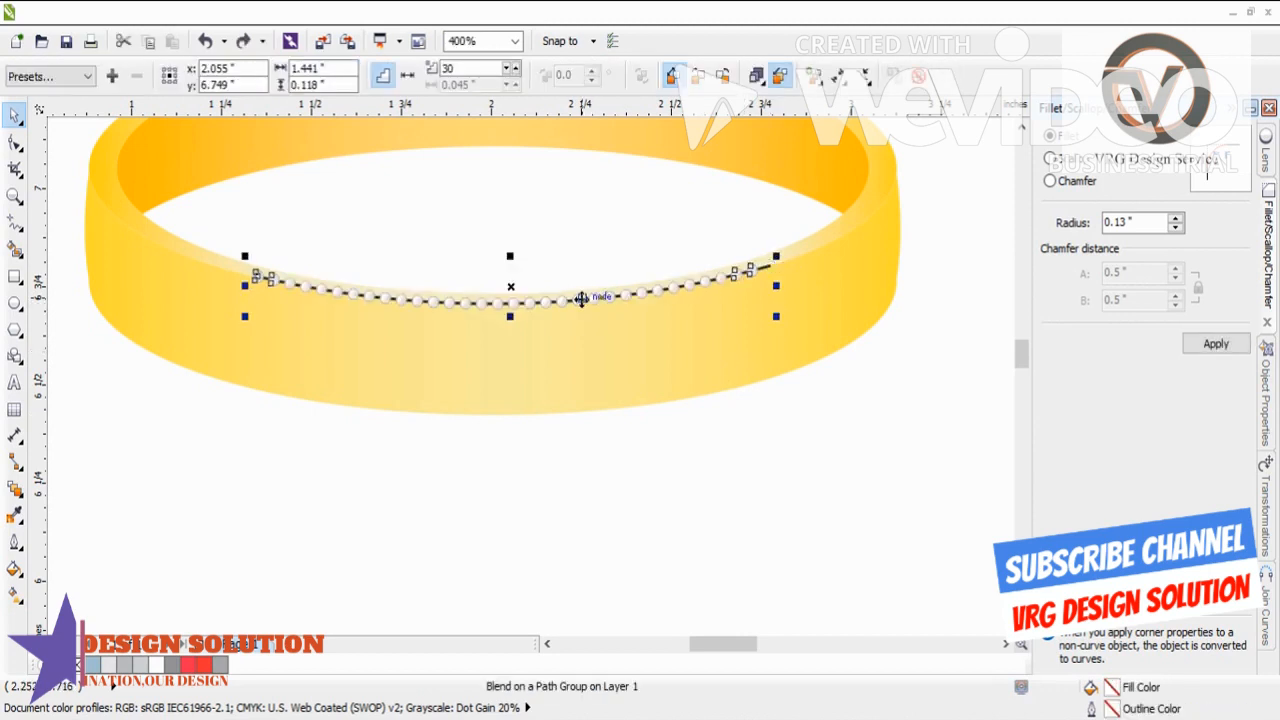
- Break the gem blend apart from its path and delete the black curve beneath the gem row
key("ctrl+k")
left_click(690, 465)
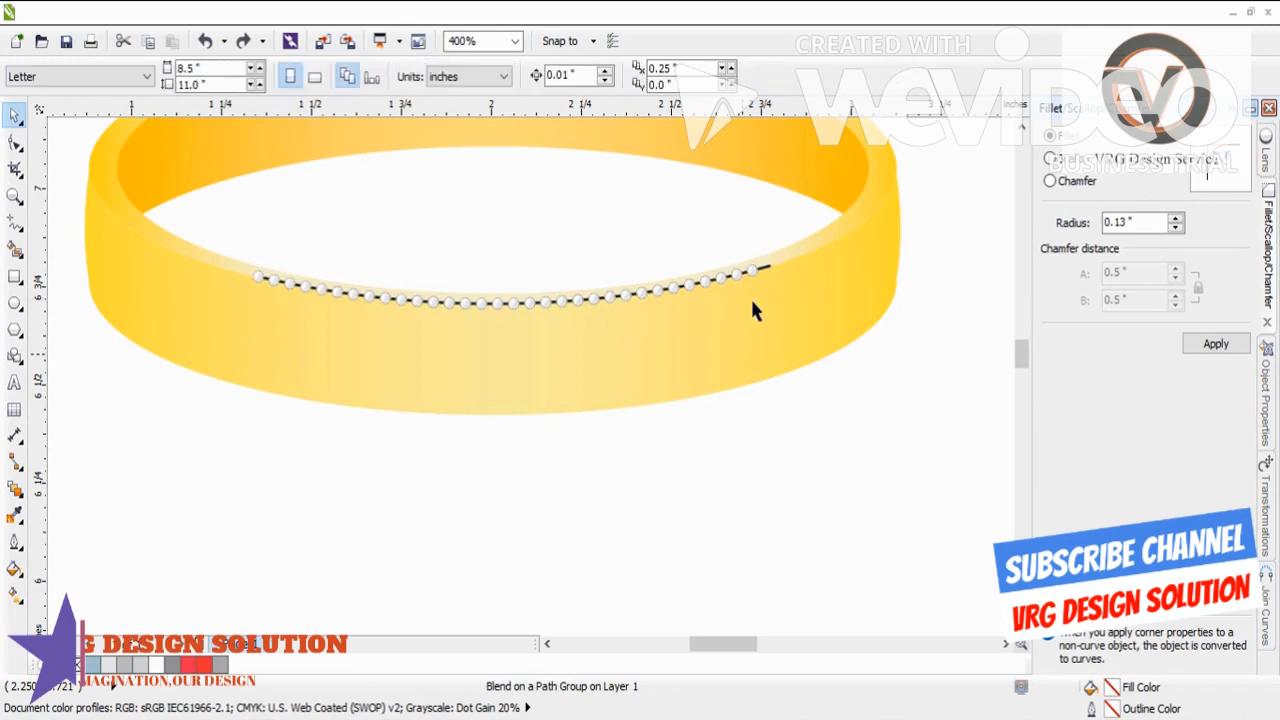
left_click(768, 267)
- Move the whole curved gem row slightly down so it sits just below the ring's front rim
left_click_drag(217, 458, 768, 201)
mouse_move(754, 267)
left_mouse_down()
mouse_move(763, 297)
mouse_move(749, 297)
mouse_move(757, 283)
left_mouse_up()
scroll(763, 297, "up", 1)
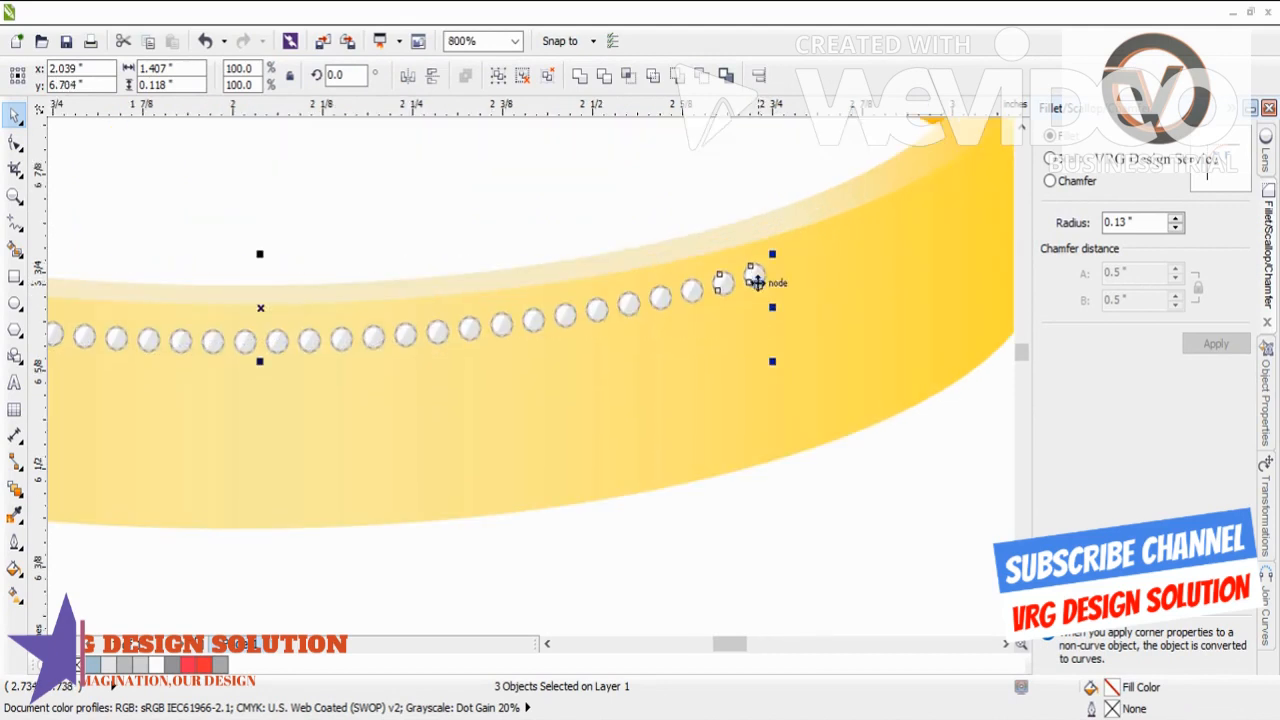
left_click(634, 526)
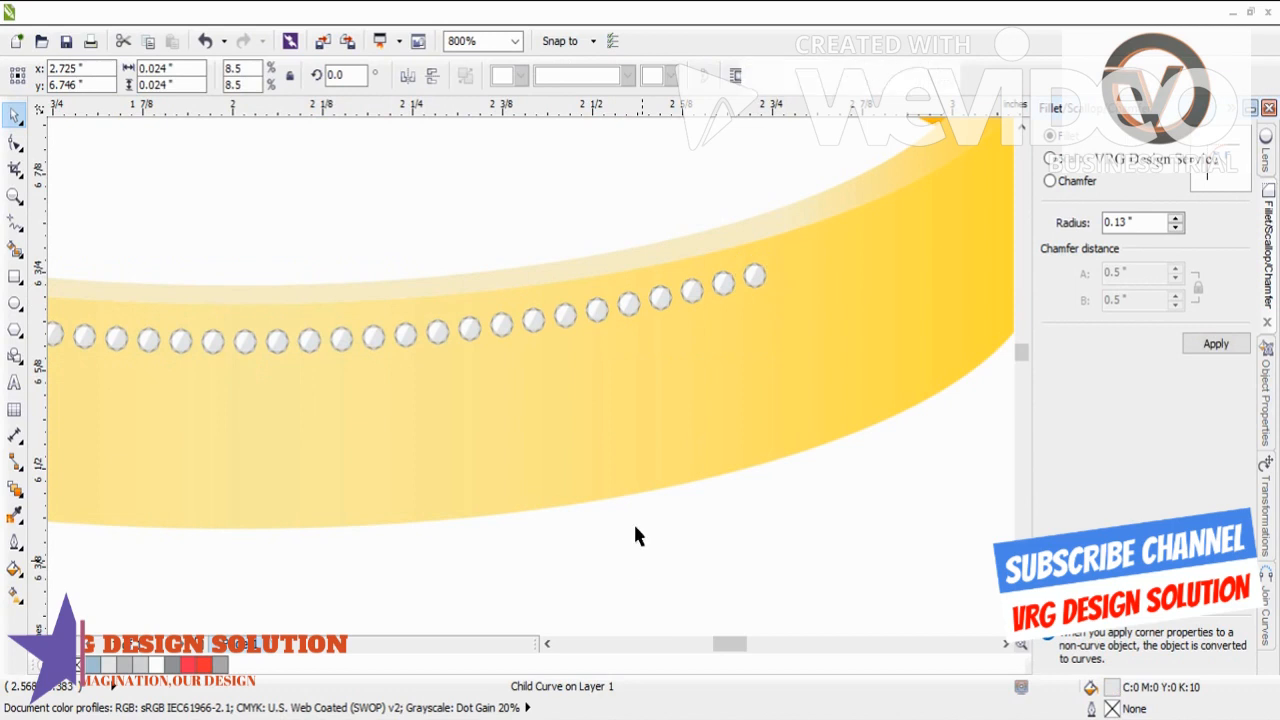
- Group the three objects that make up the curved gem row
left_click(637, 309)
scroll(637, 309, "down", 1)
left_click_drag(144, 466, 758, 205)
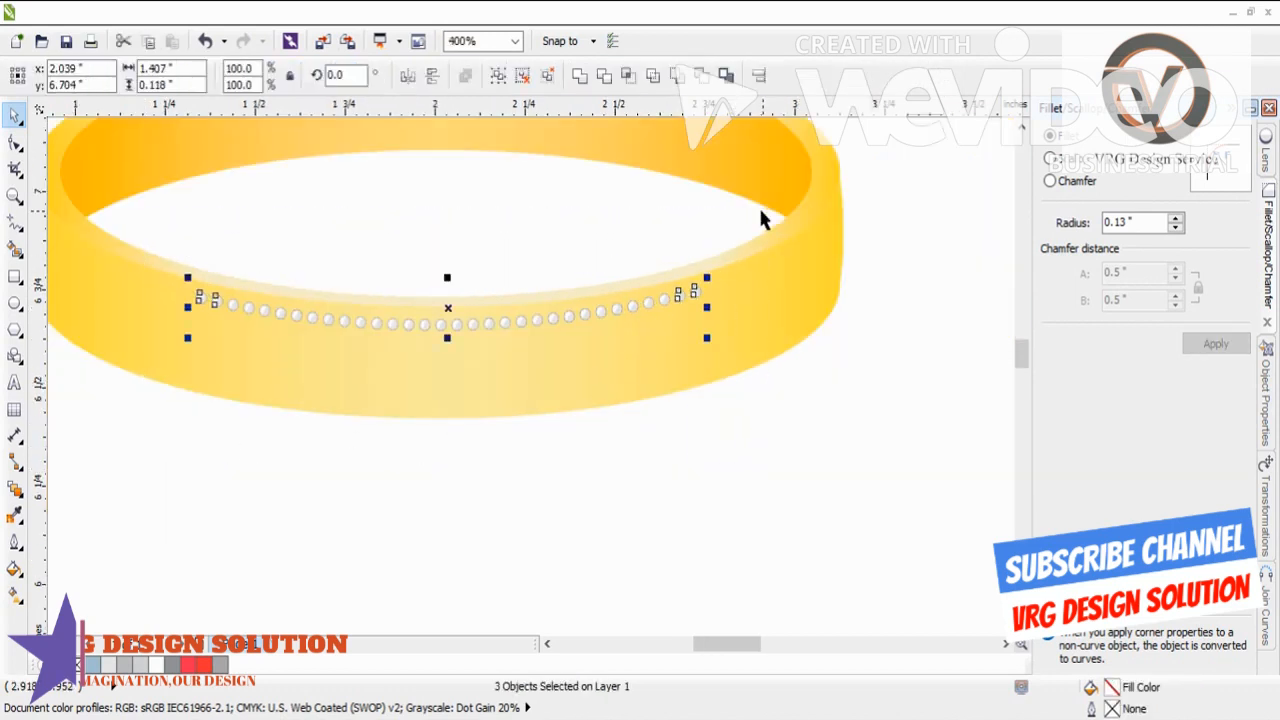
left_click(505, 76)
- Duplicate the grouped gem row down the ring's front to make six rows, nudging the copies into even spacing
scroll(452, 308, "up", 1)
left_click_drag(437, 329, 443, 463)
key("Up")
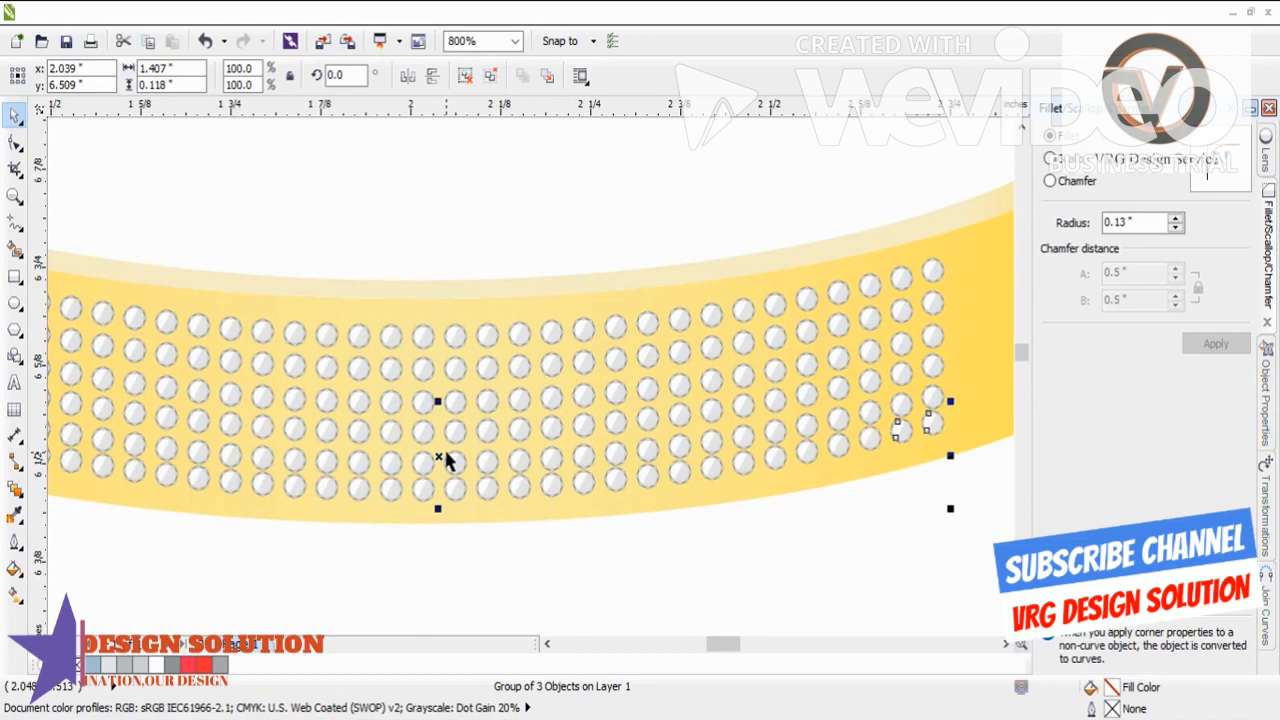
scroll(441, 465, "up", 2)
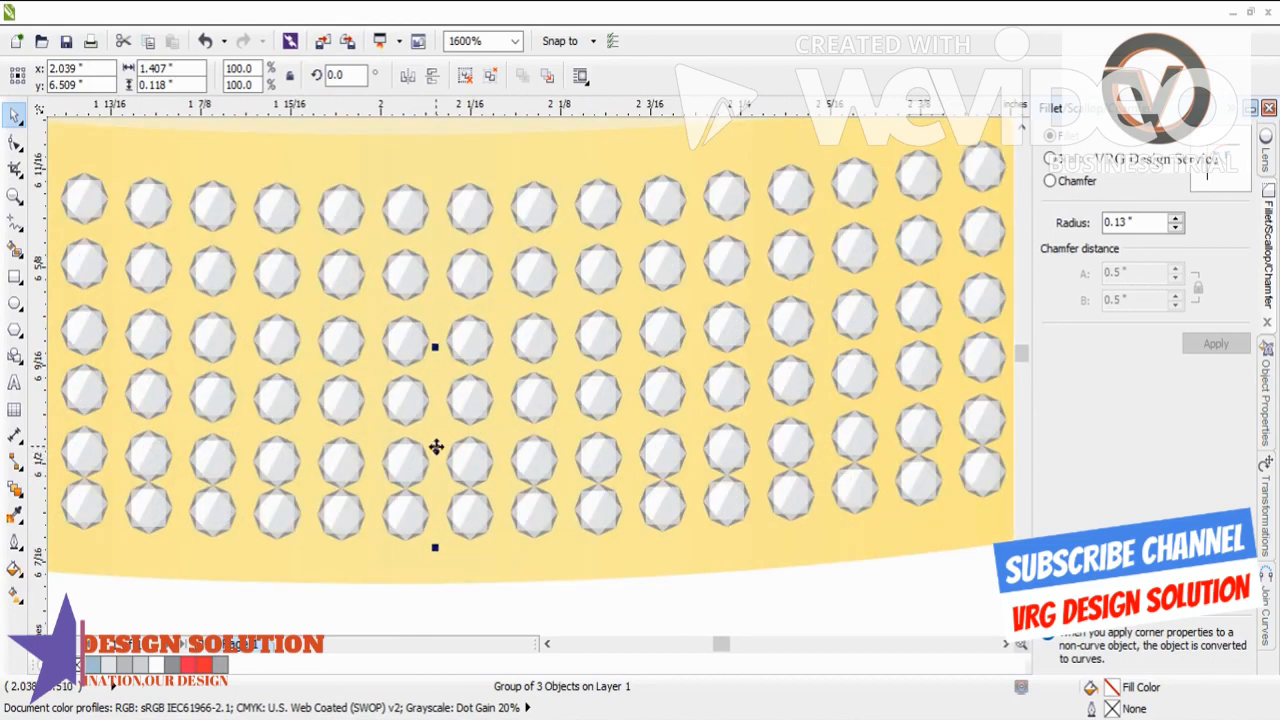
scroll(436, 452, "down", 2)
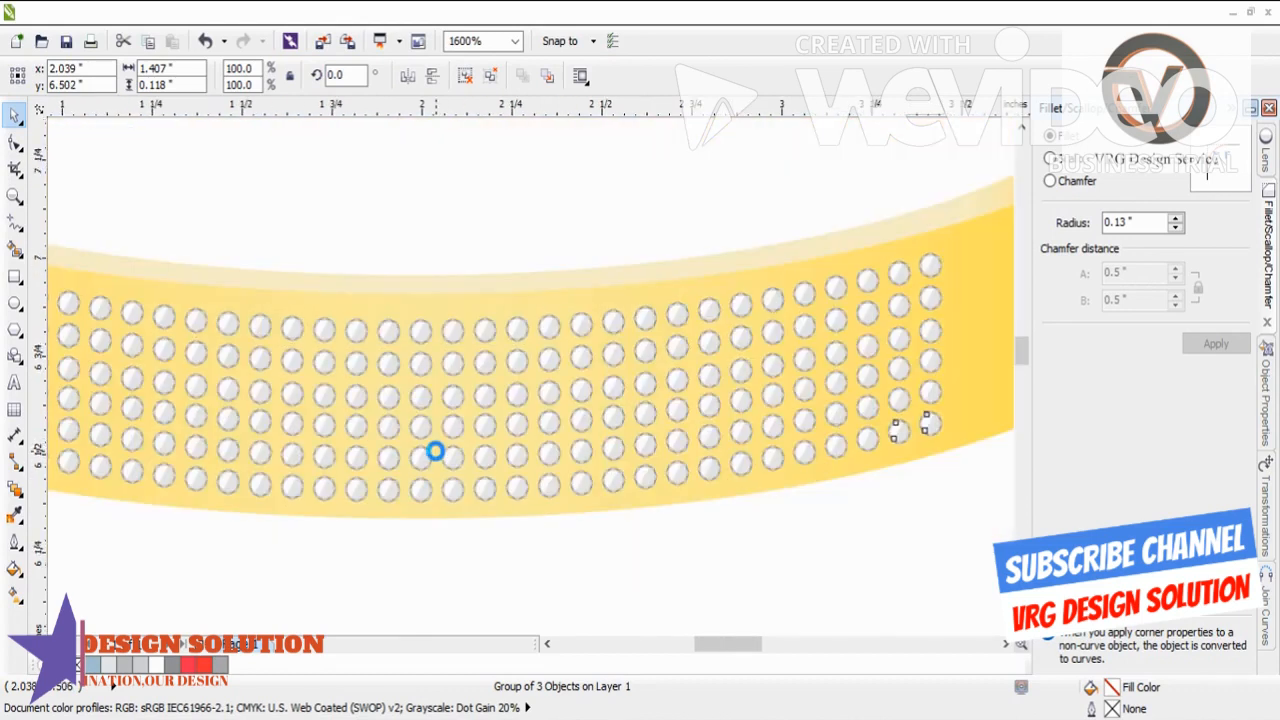
scroll(480, 440, "down", 1)
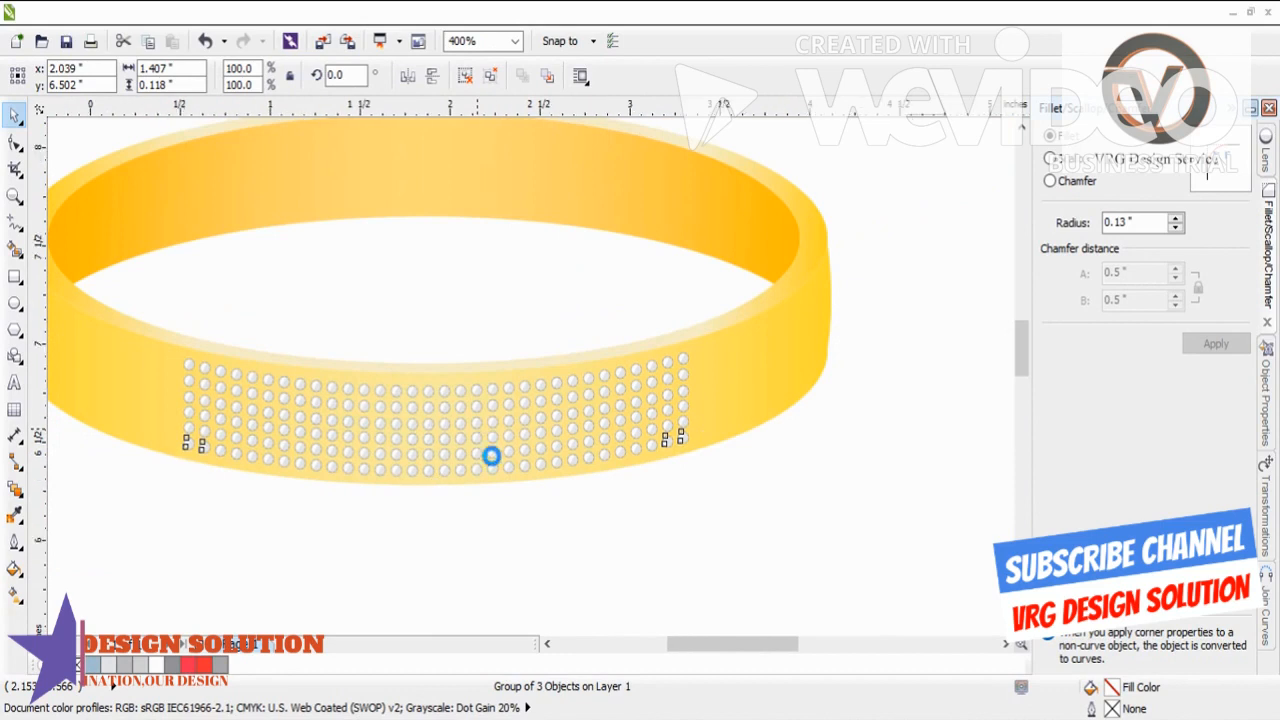
left_click(503, 526)
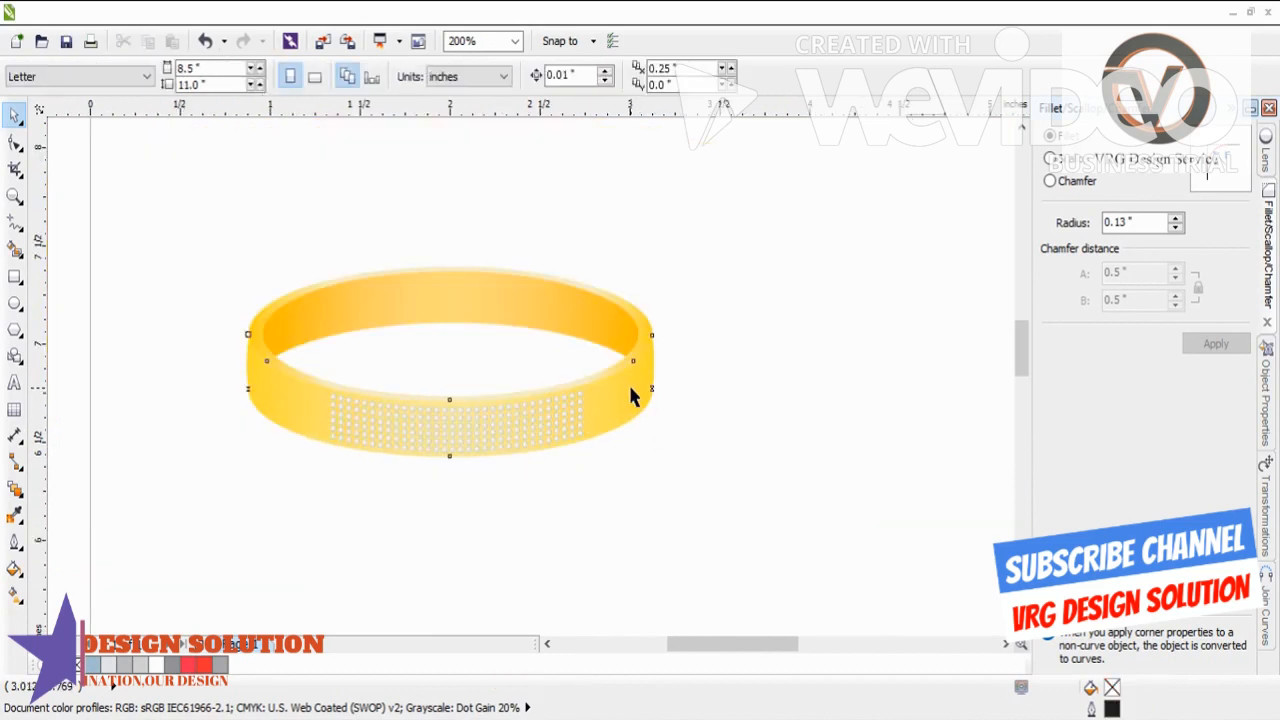
- Recolour the middle and both end nodes of the outer front band's linear fountain fill in brownish gold tones
left_click(631, 395)
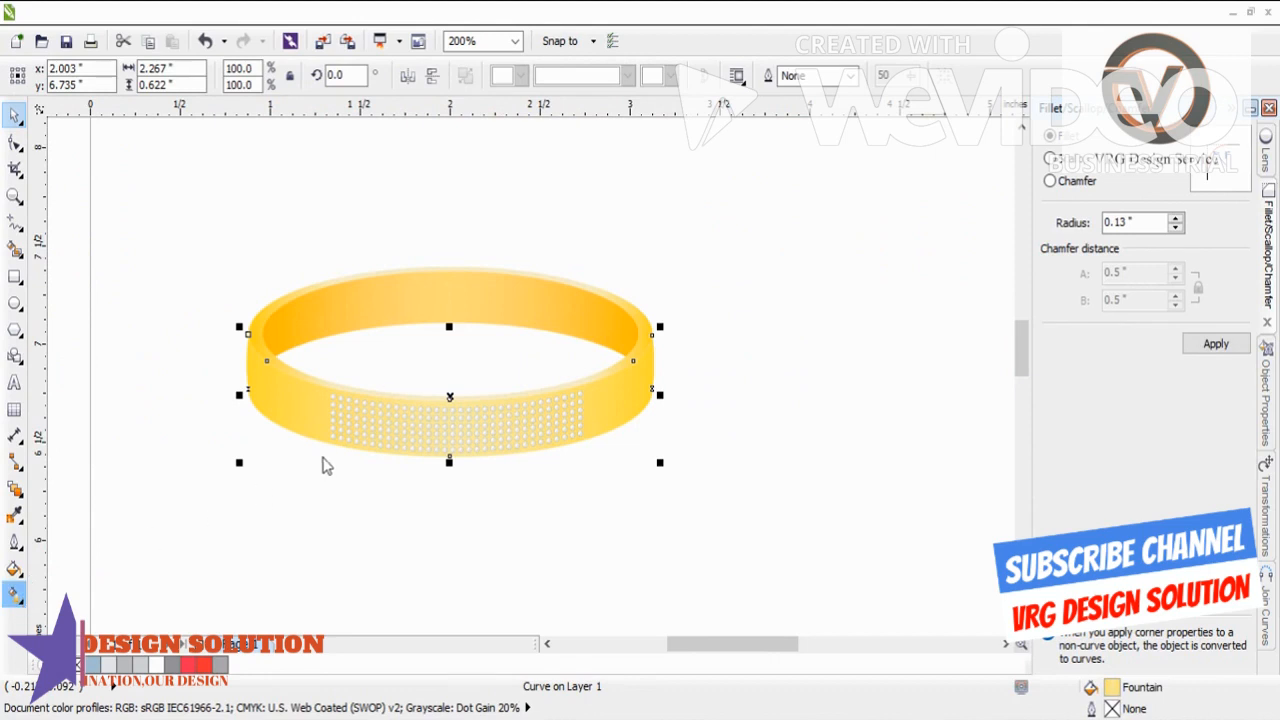
left_click(104, 586)
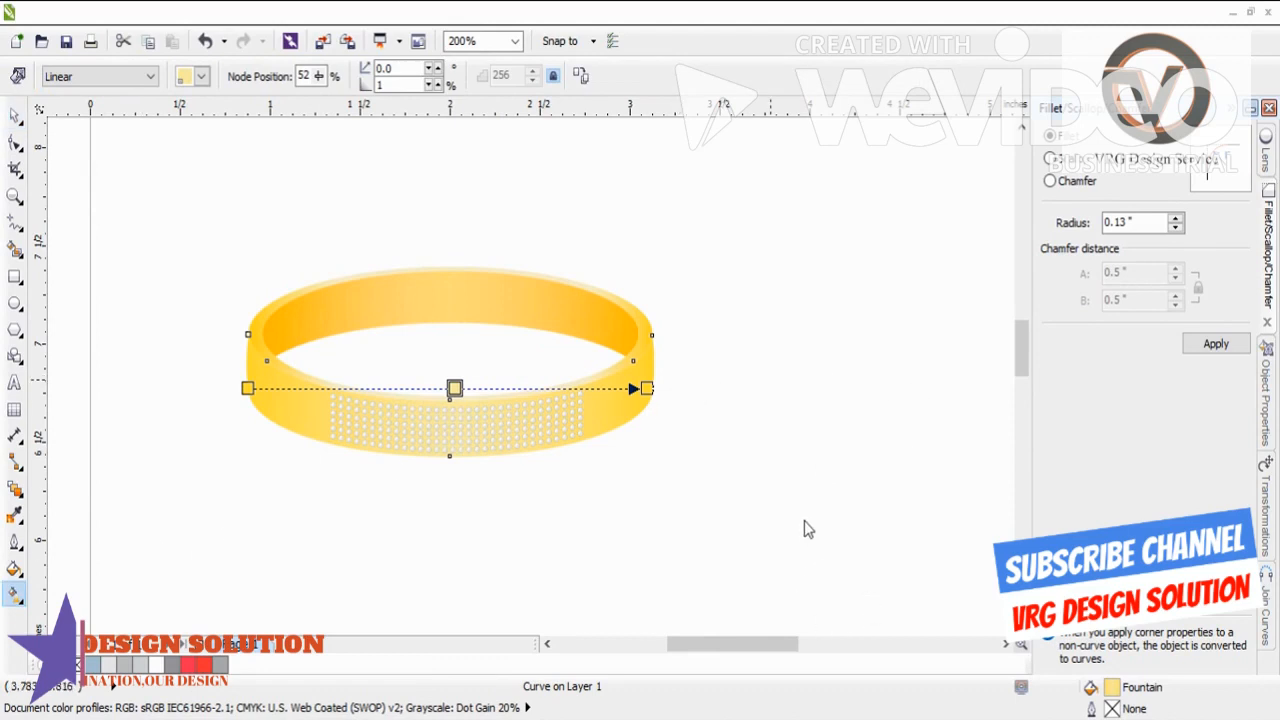
left_click(456, 388)
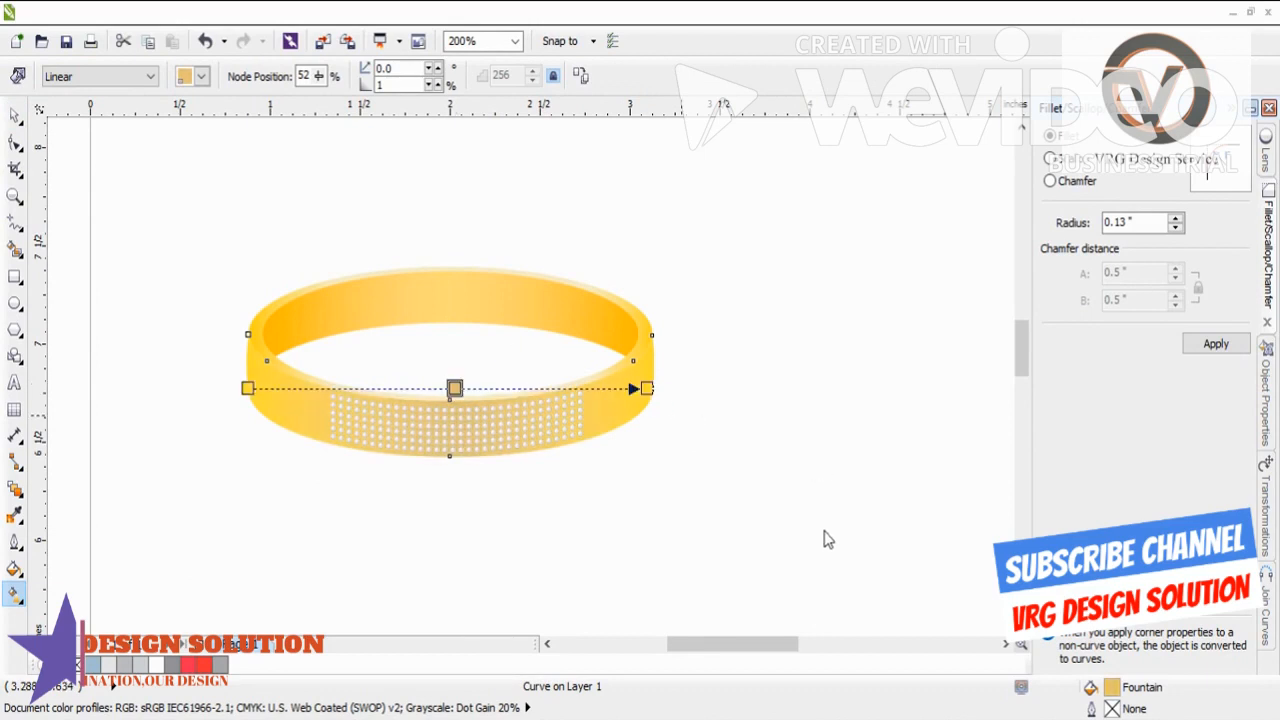
left_click_drag(648, 402, 646, 388)
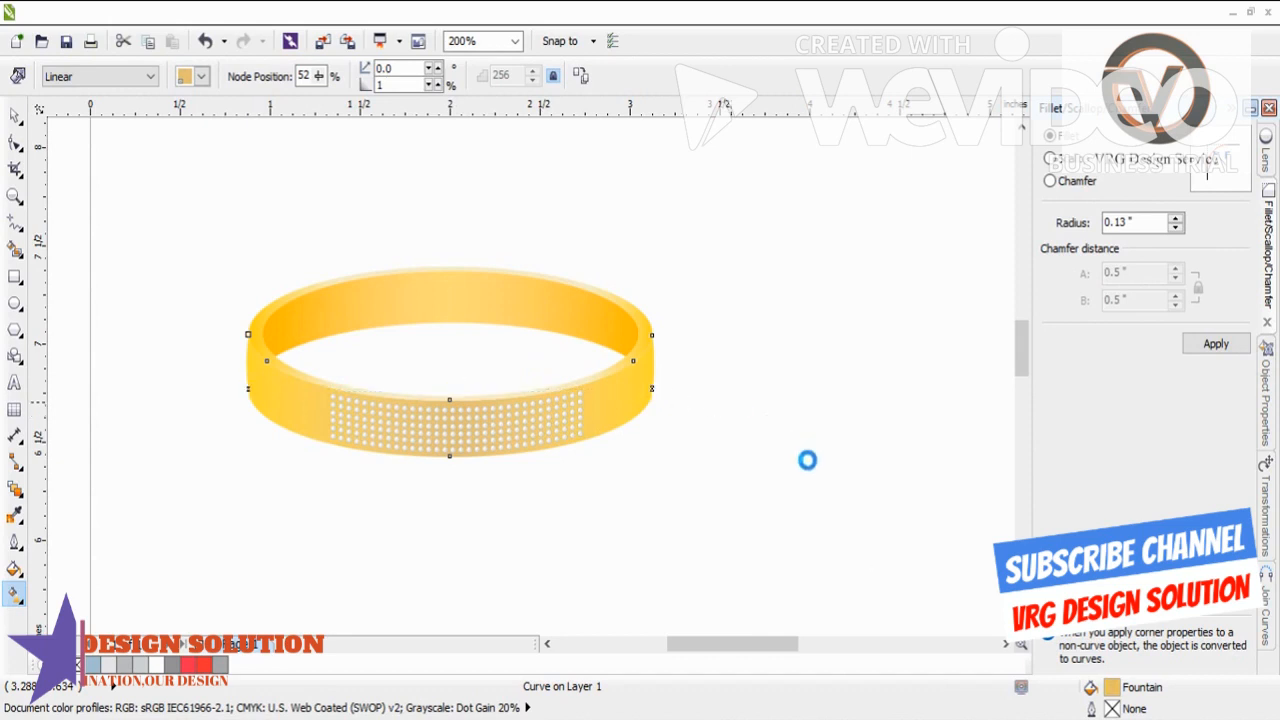
left_click_drag(817, 526, 247, 388)
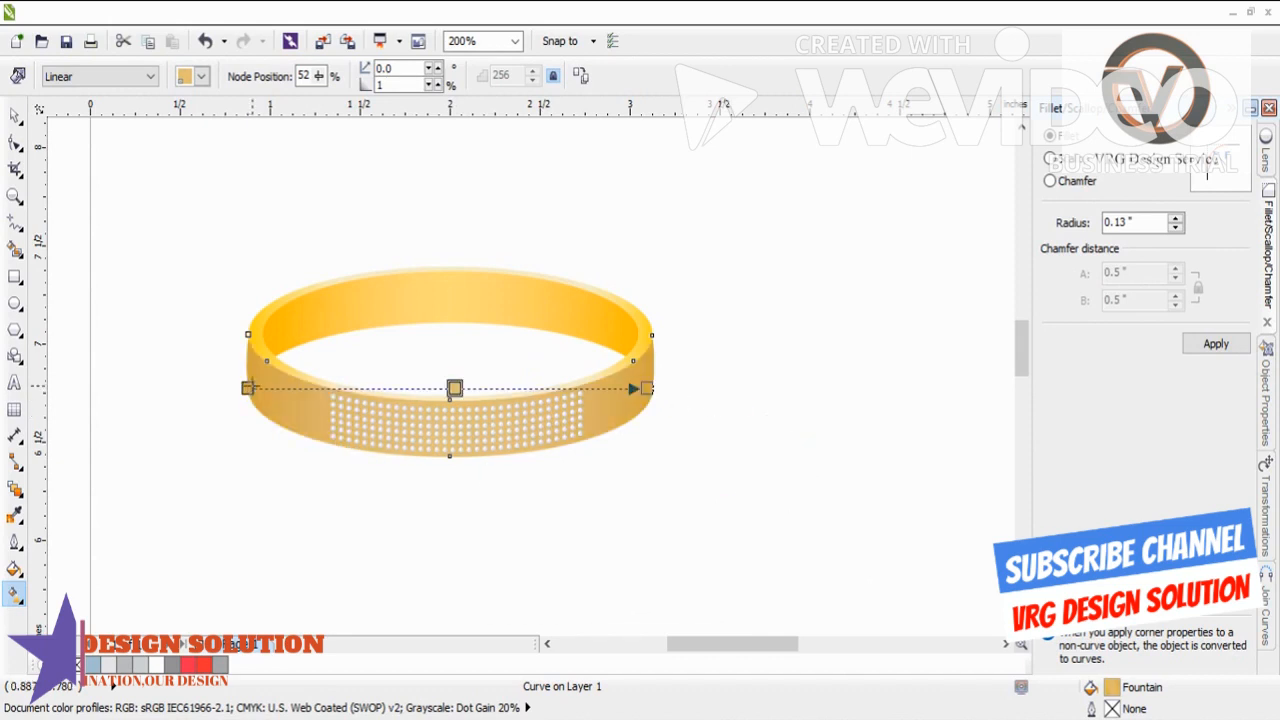
- Recolour both end nodes of the ring's inner surface gradient in darker brownish gold
left_click(407, 290)
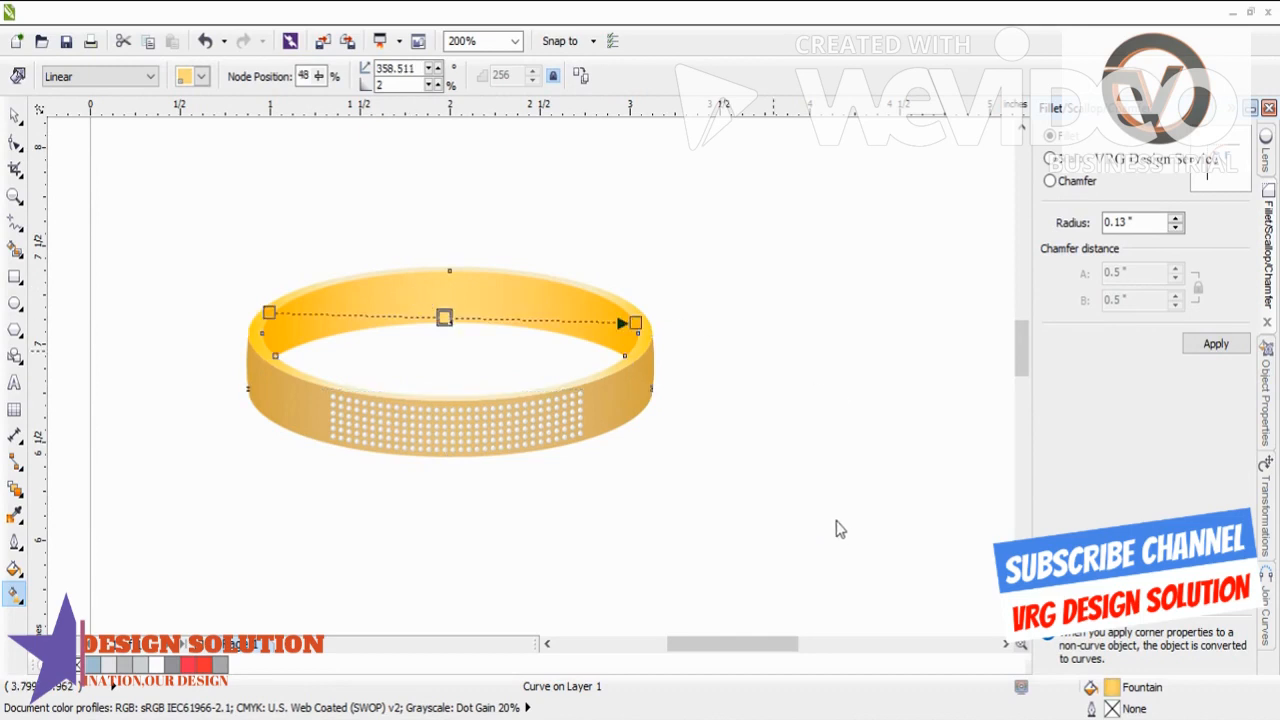
left_click_drag(641, 323, 637, 323)
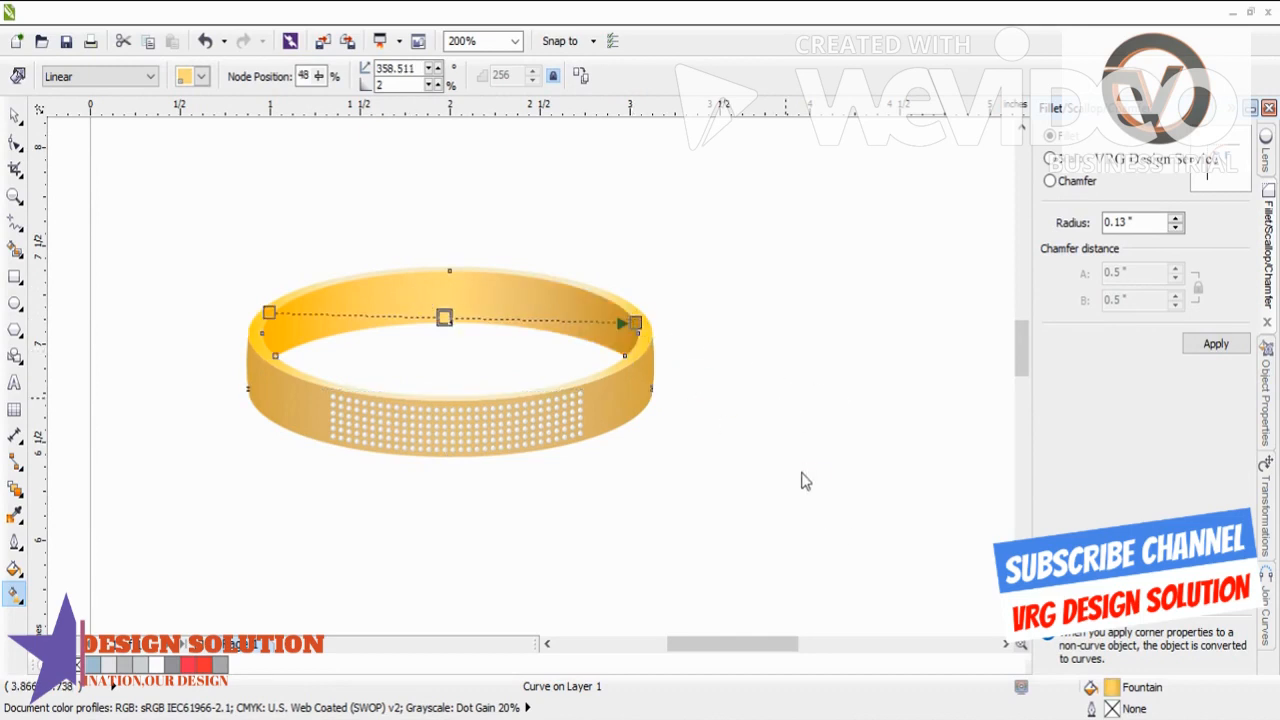
left_click_drag(352, 343, 270, 312)
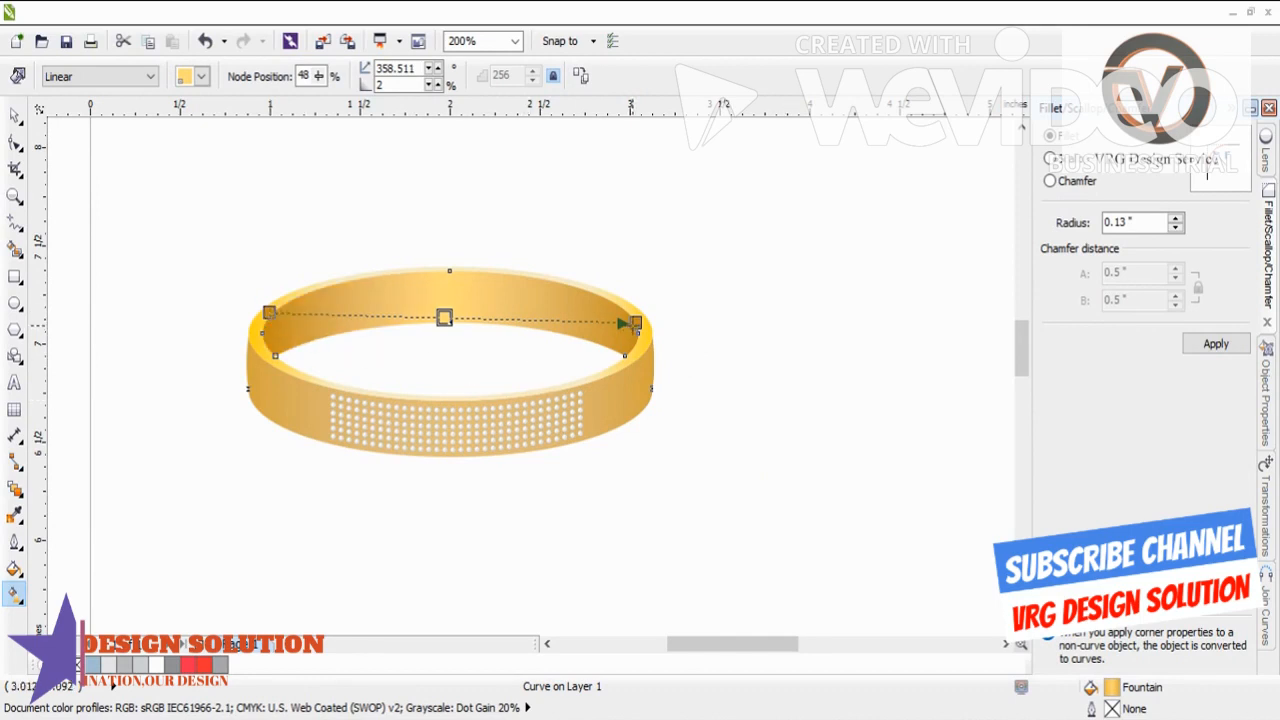
- Recolour both end nodes of the ring's rim gradient in darker brownish gold
left_click(647, 332)
left_click_drag(647, 340, 655, 341)
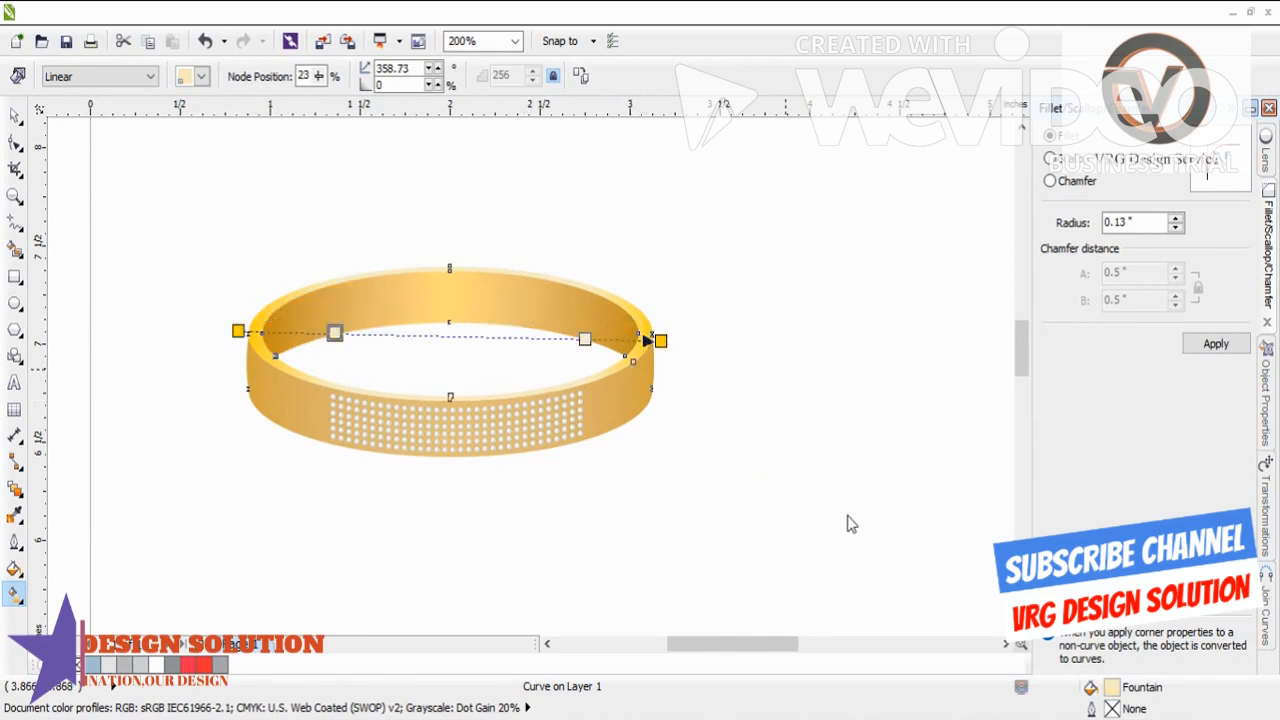
left_click_drag(655, 341, 658, 341)
left_click_drag(288, 315, 239, 332)
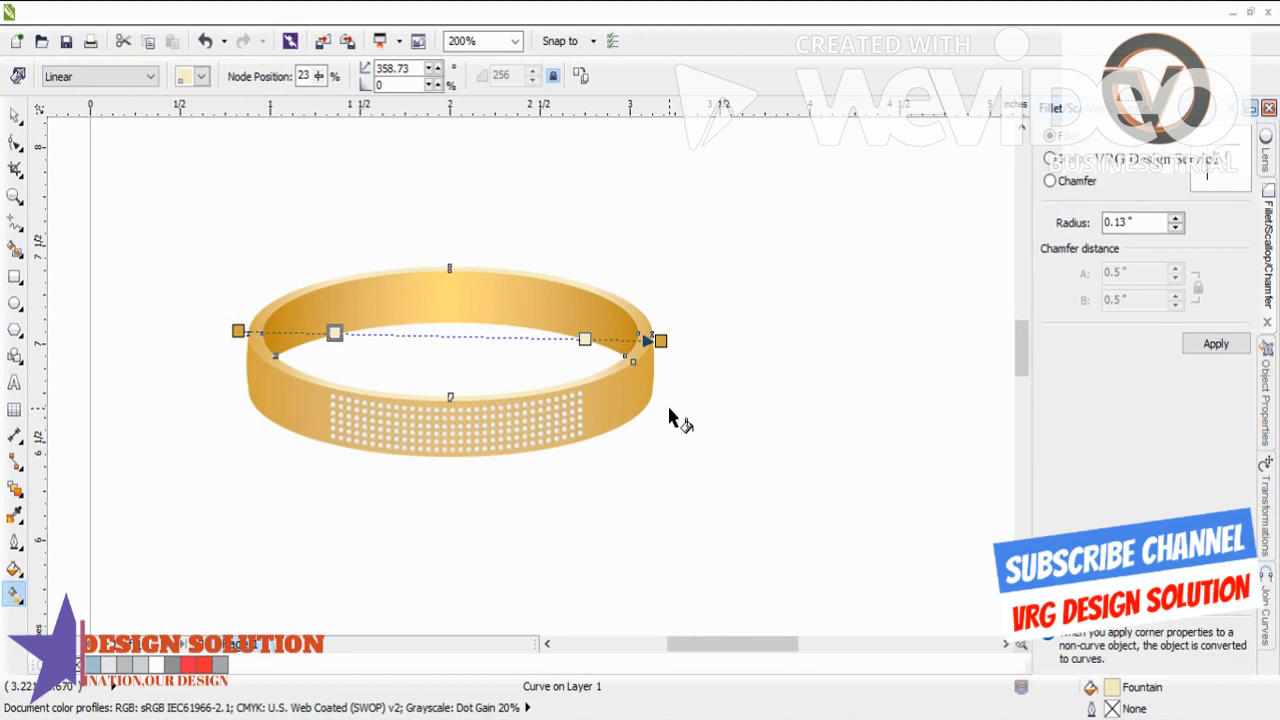
- Make the rim gradient's inner nodes gold, add a white node at about 40%, and add light nodes near both ends
double_click(462, 337)
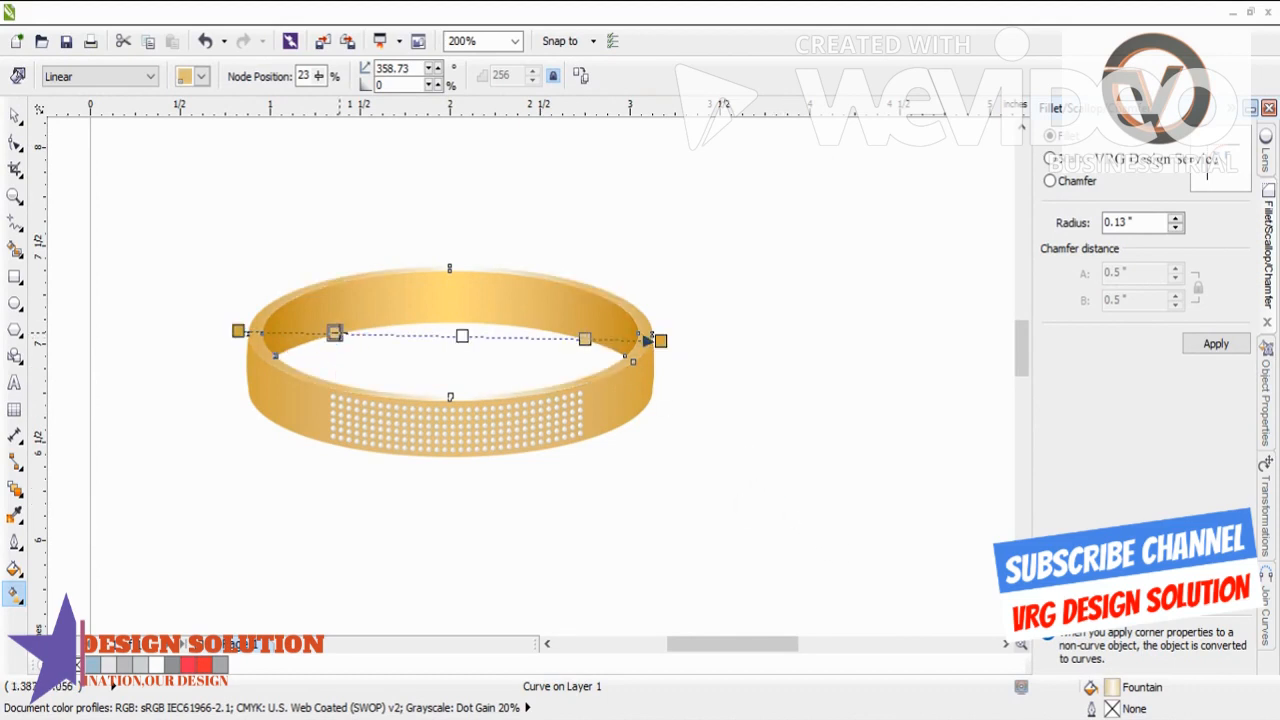
left_click_drag(462, 337, 410, 334)
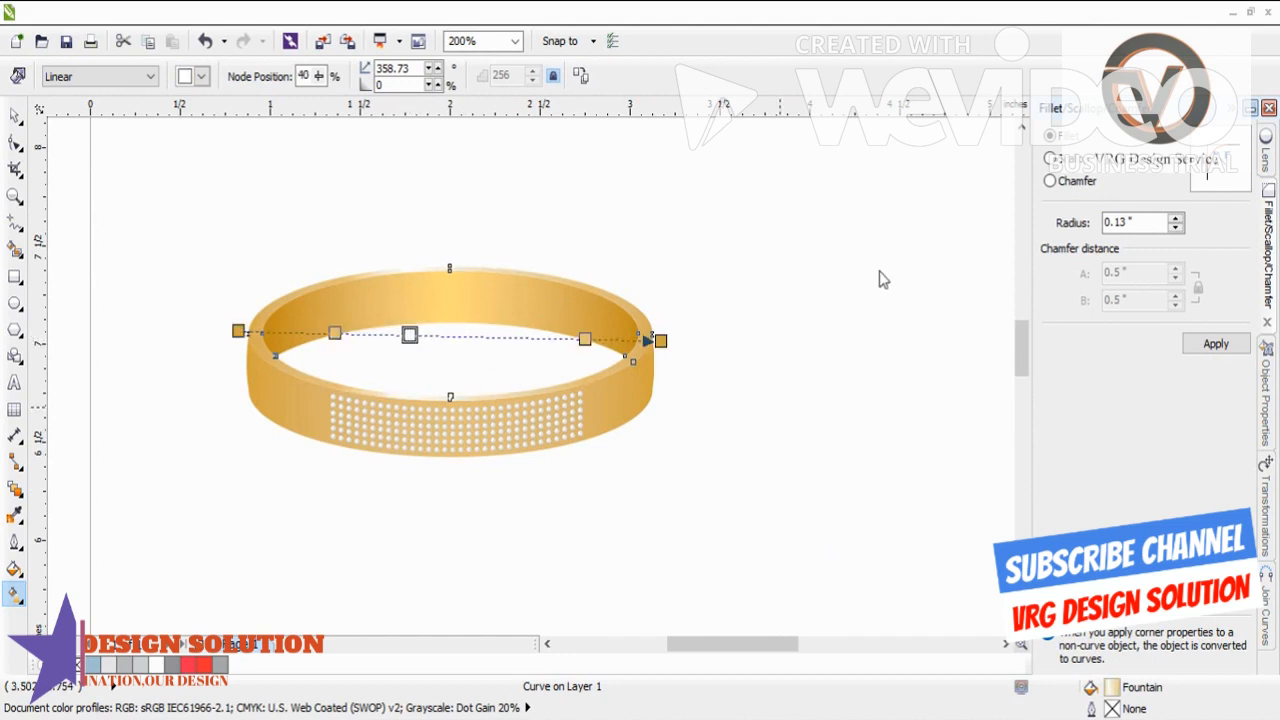
double_click(286, 332)
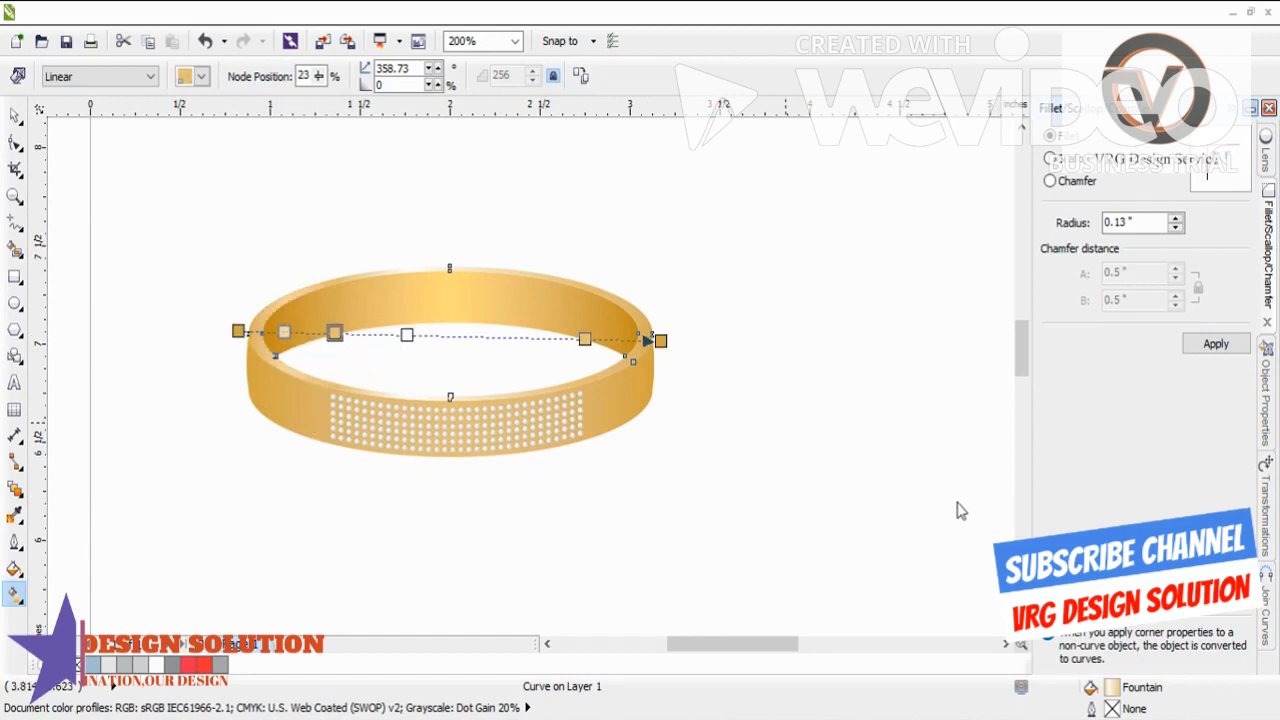
double_click(619, 339)
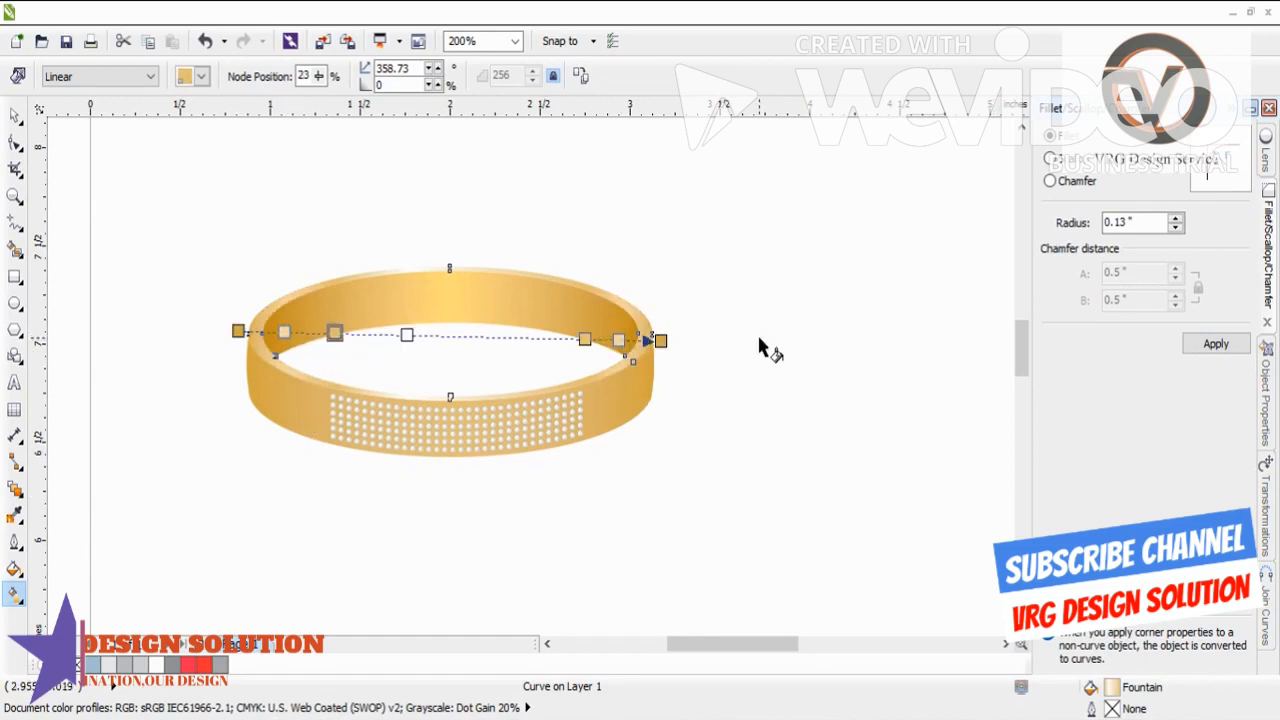
left_click(13, 112)
left_click(336, 244)
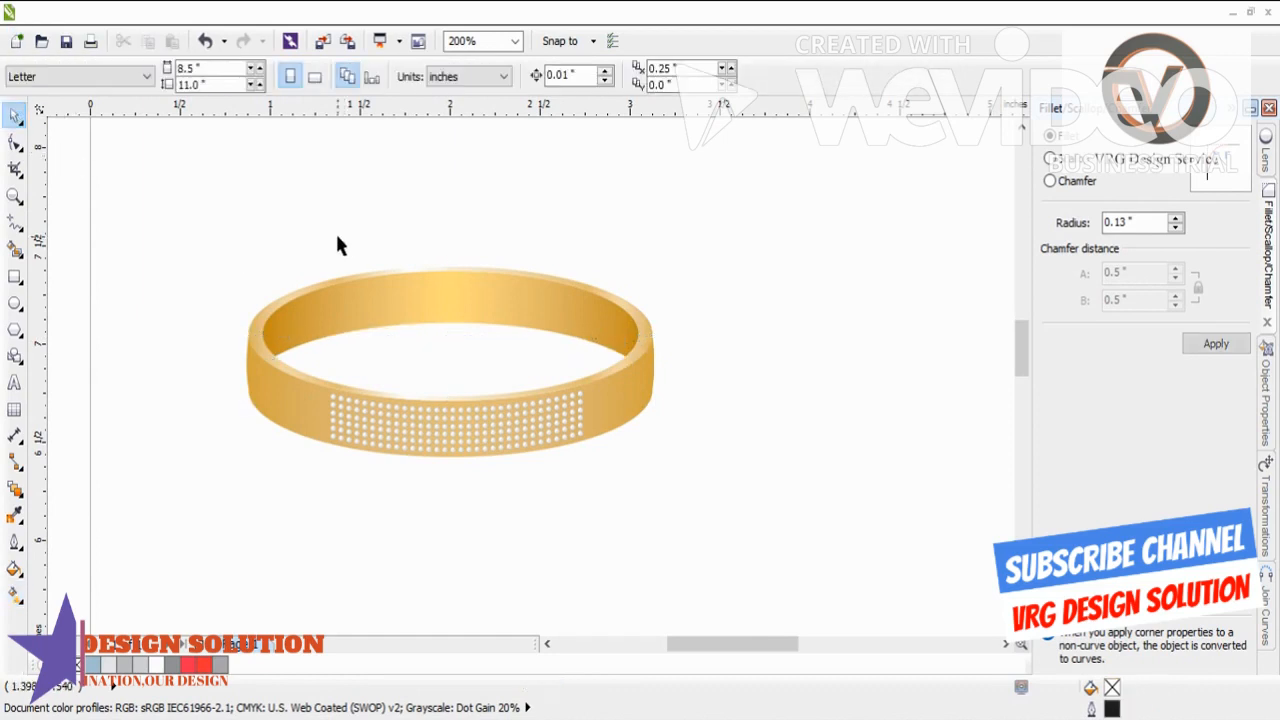
- Group all the ring and gem objects and move the group to about x 3.98, y 7.63 inches on the page
scroll(440, 229, "down", 1)
scroll(250, 265, "down", 1)
left_click_drag(200, 209, 488, 364)
left_click(498, 76)
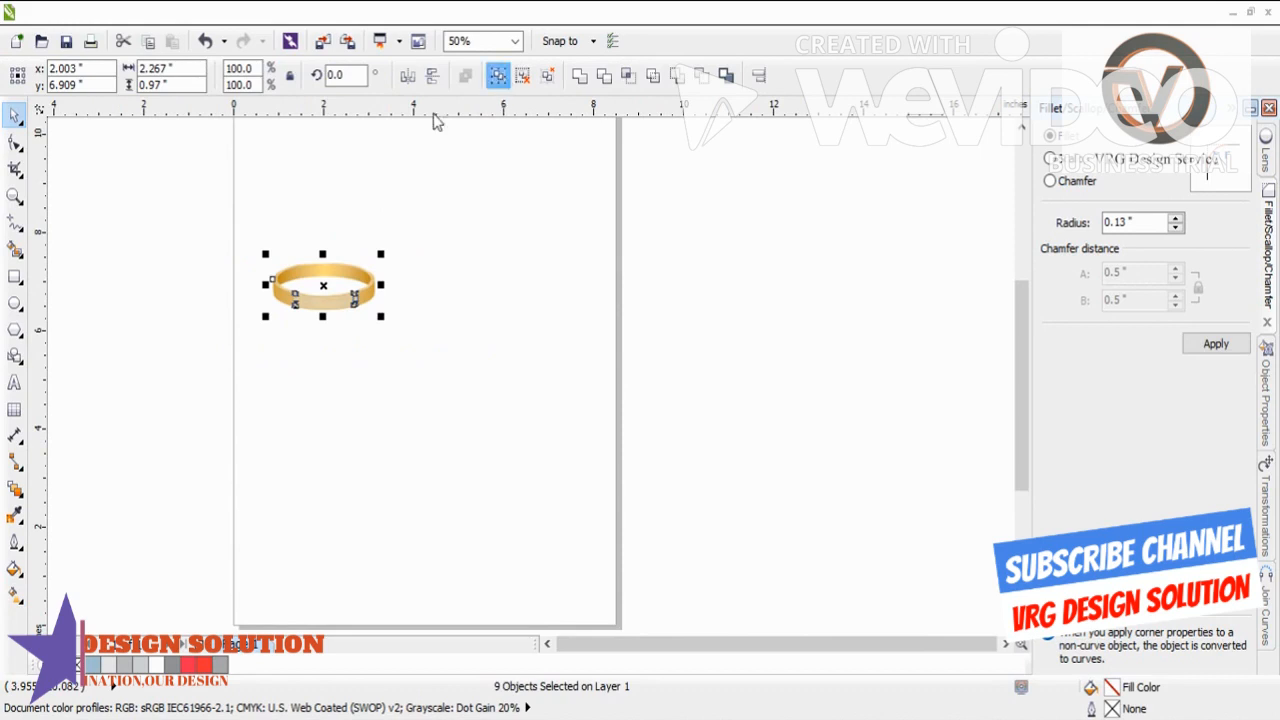
left_click_drag(323, 286, 390, 277)
left_click_drag(320, 298, 410, 264)
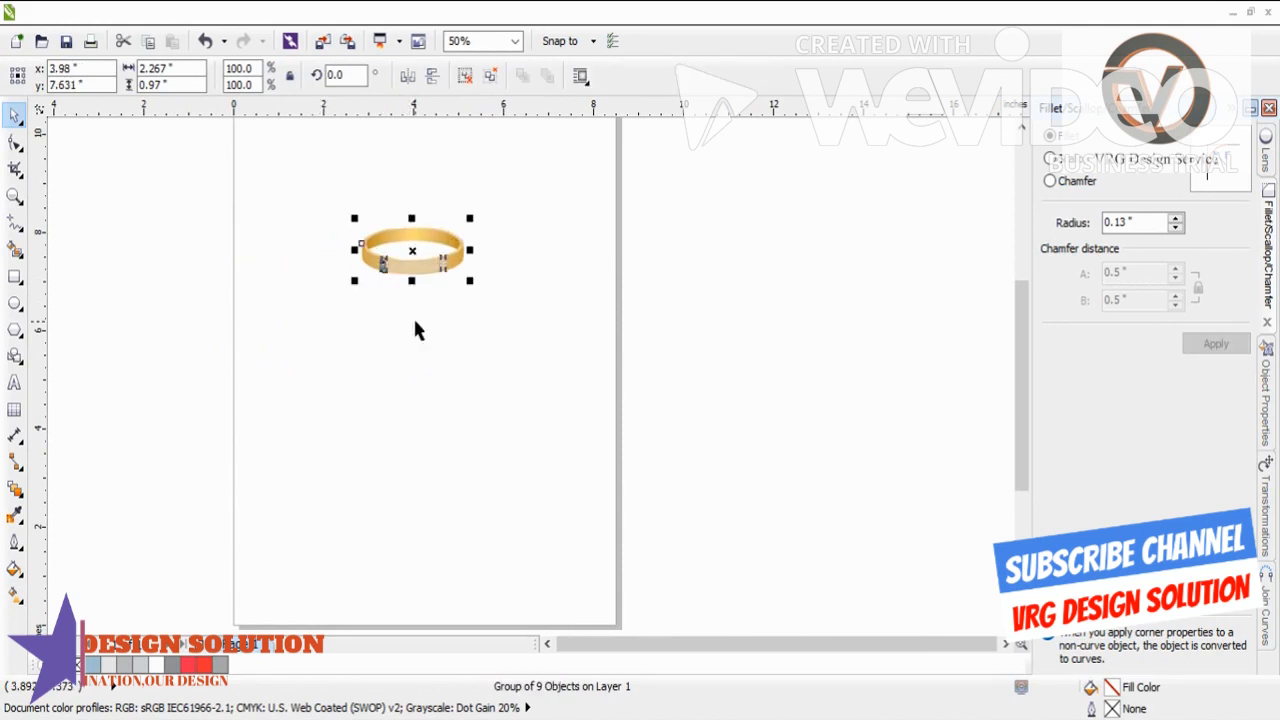
- Draw a rectangle about 6.94 by 3.71 inches around the ring and open its width for editing
left_click(299, 256)
left_click(14, 276)
left_click_drag(255, 163, 567, 344)
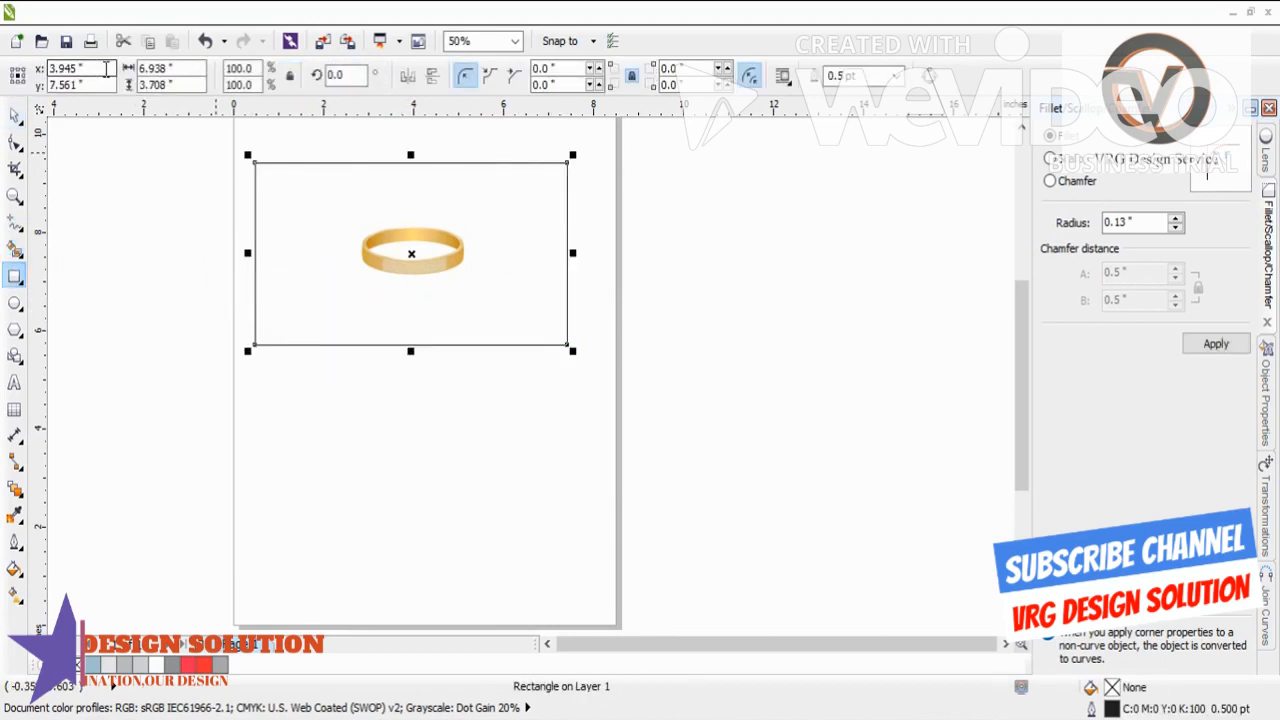
left_click_drag(186, 68, 103, 68)
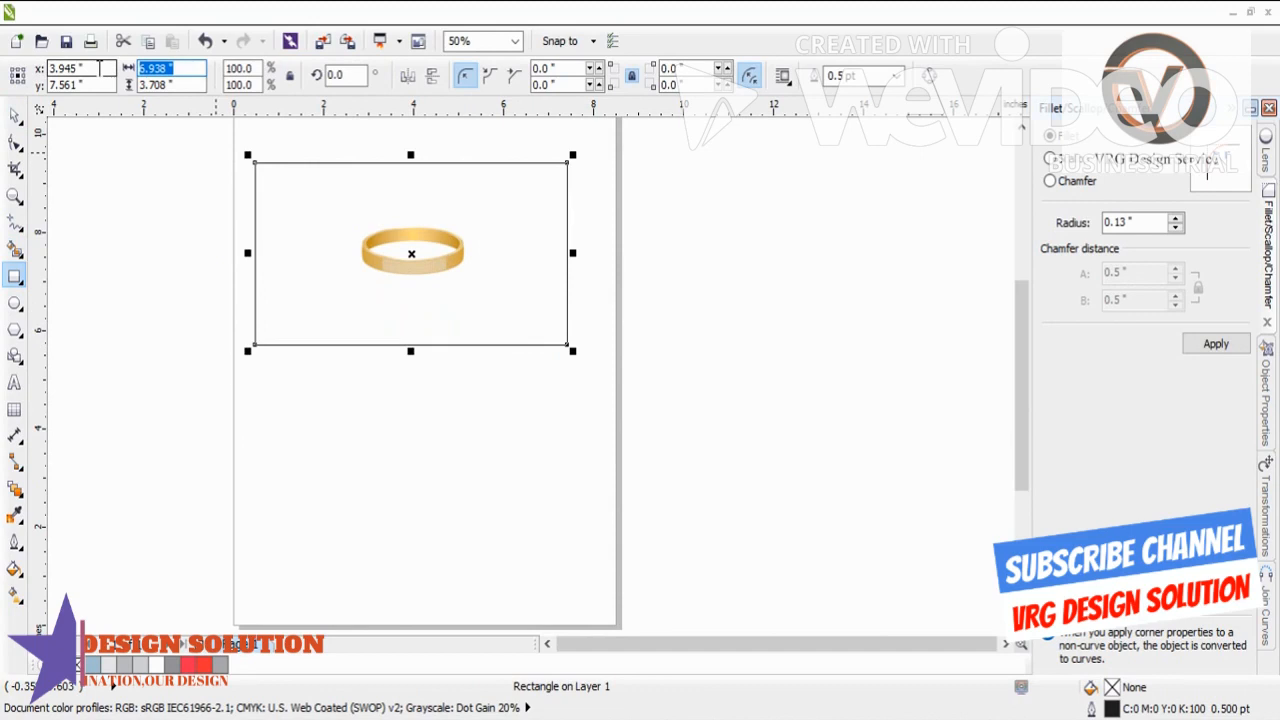